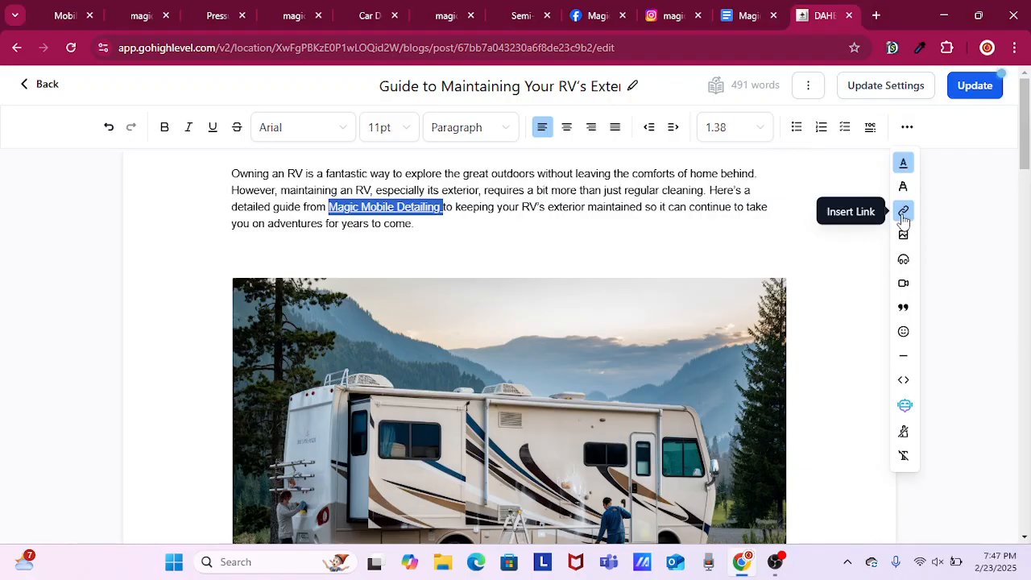
Start inserting a link on the selected "Magic Mobile Detailing" text and copy the magicmobiledetailing.com homepage address.
left_click(902, 215)
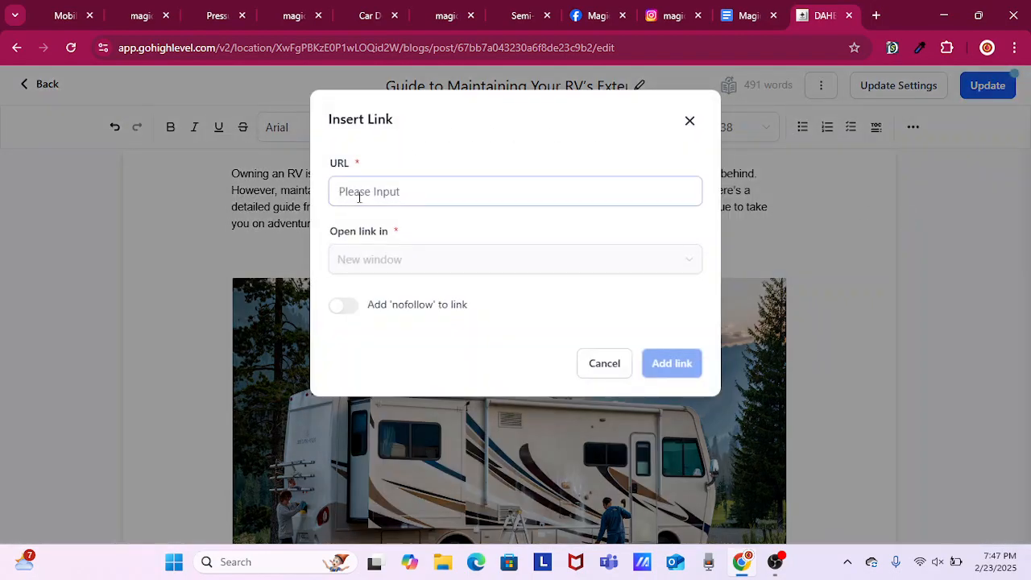
left_click_drag(332, 160, 373, 153)
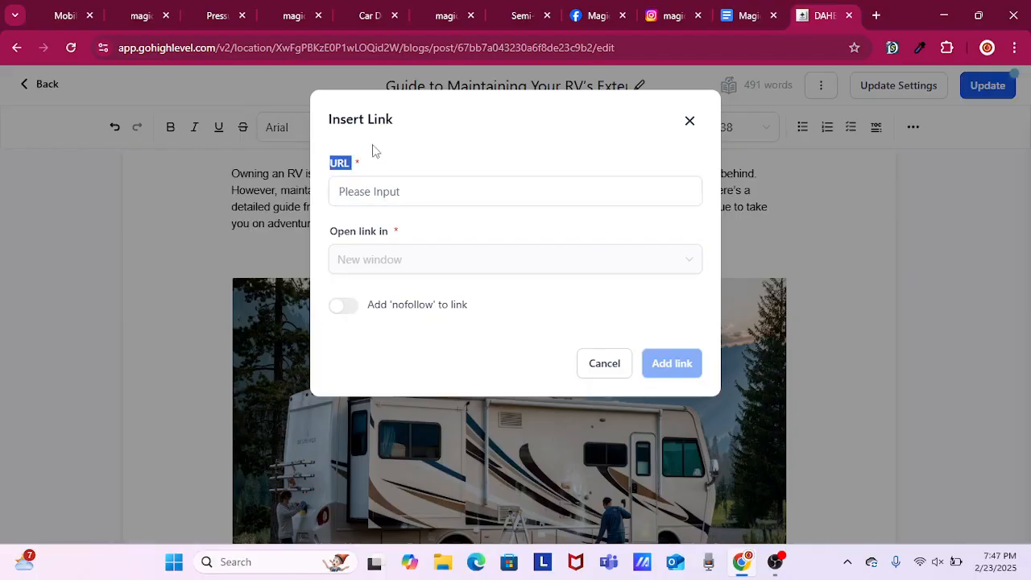
left_click_drag(406, 121, 316, 158)
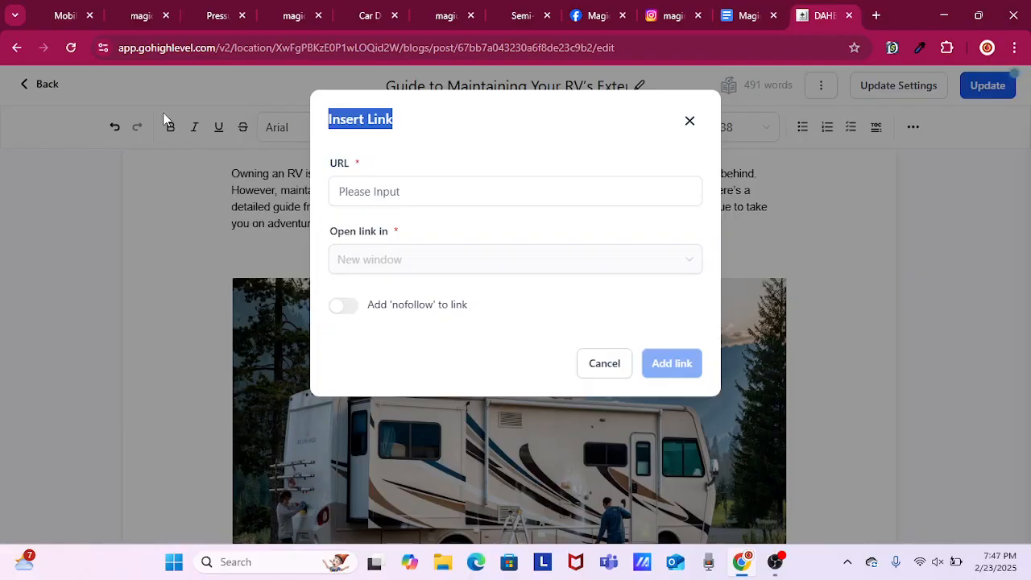
left_click(56, 18)
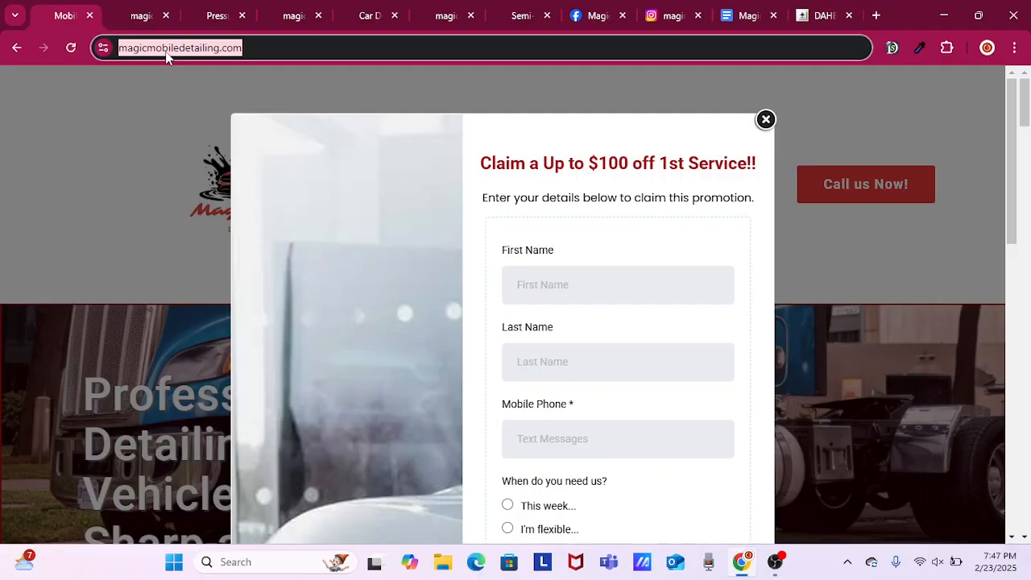
right_click(169, 55)
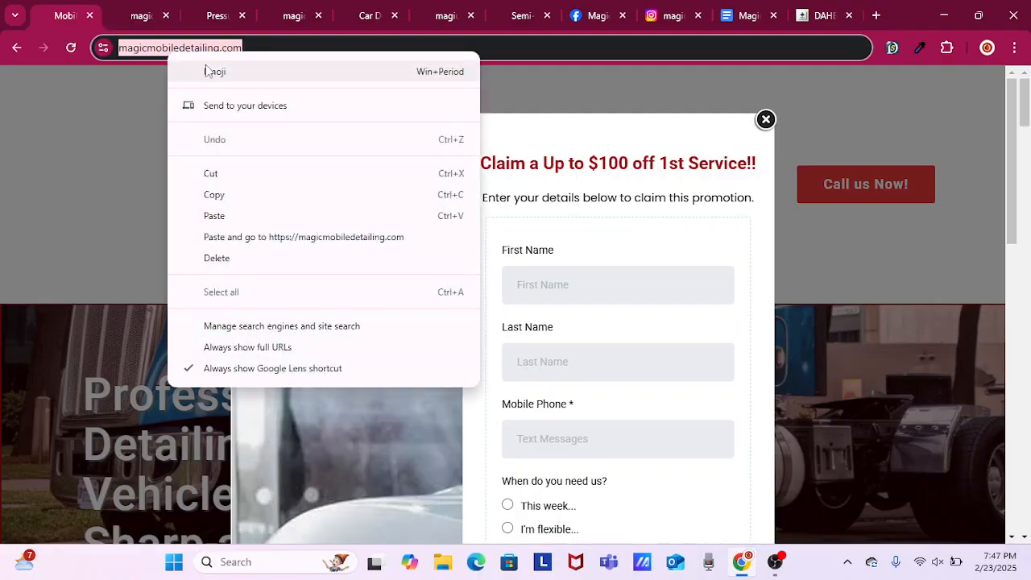
left_click(216, 196)
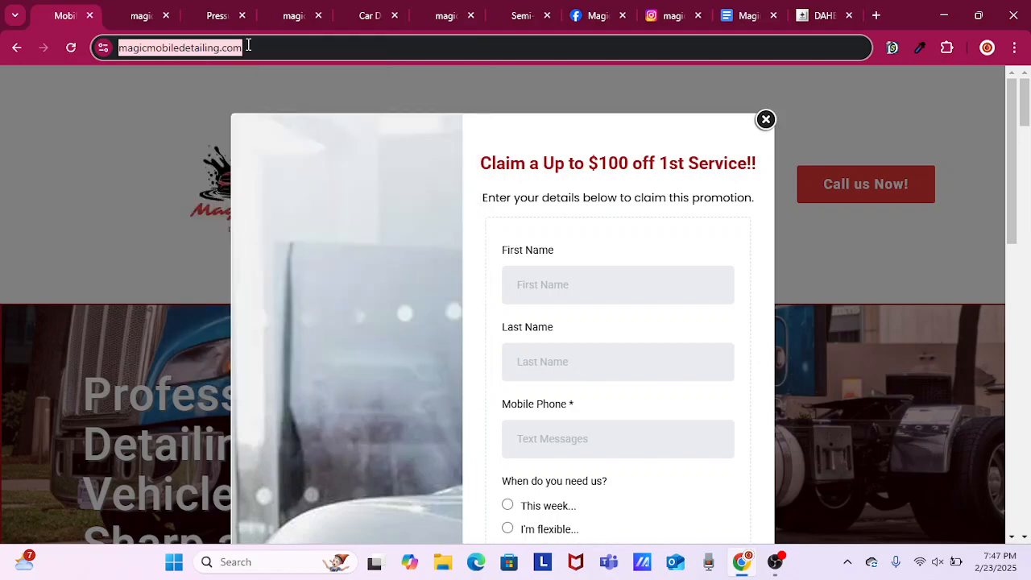
left_click(816, 18)
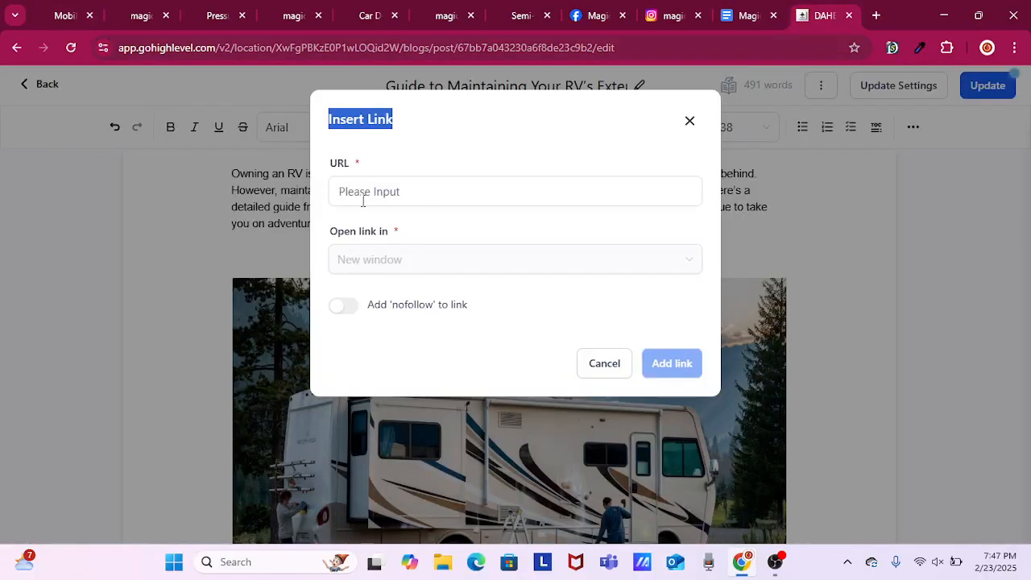
left_click(365, 193)
right_click(364, 193)
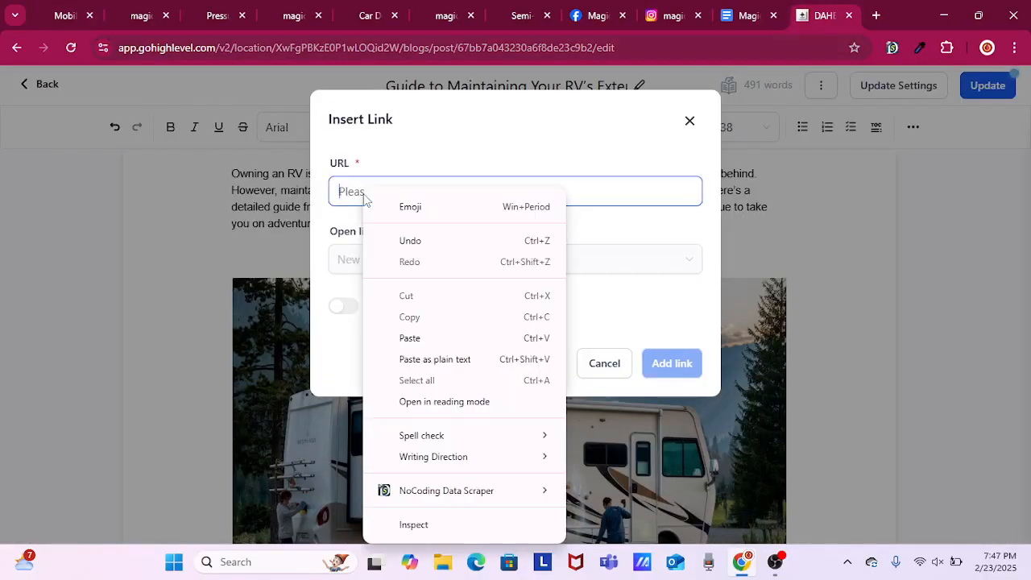
left_click(415, 339)
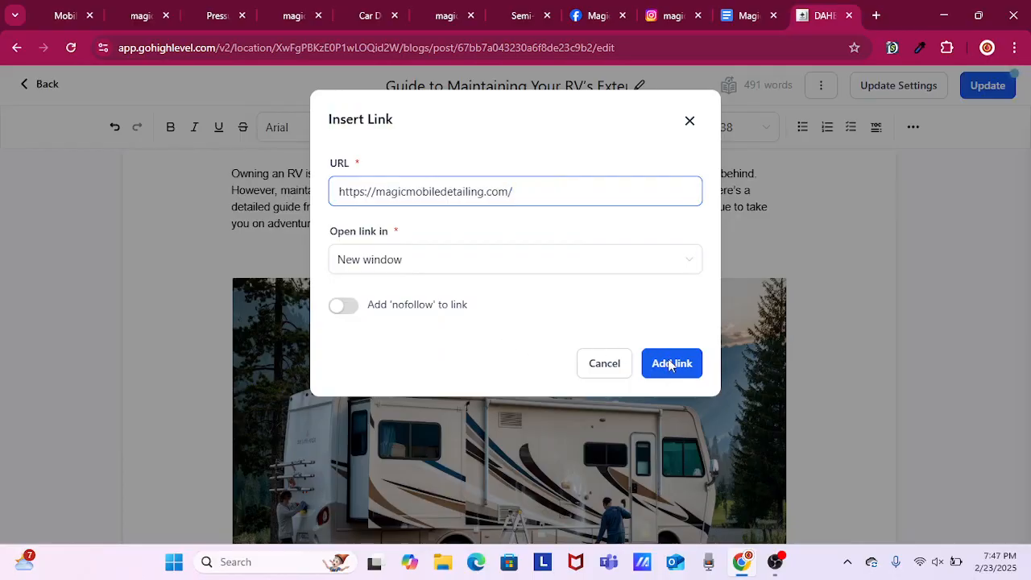
left_click(668, 360)
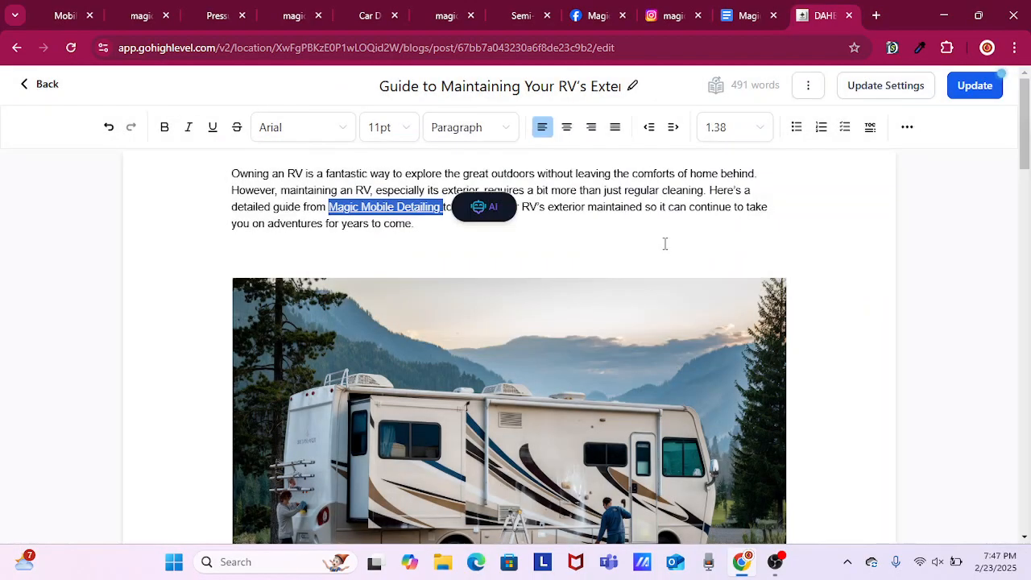
Insert "with our mobile detailing service" after "your RV" in the first sentence of the Conclusion.
scroll(664, 243, "down", 5)
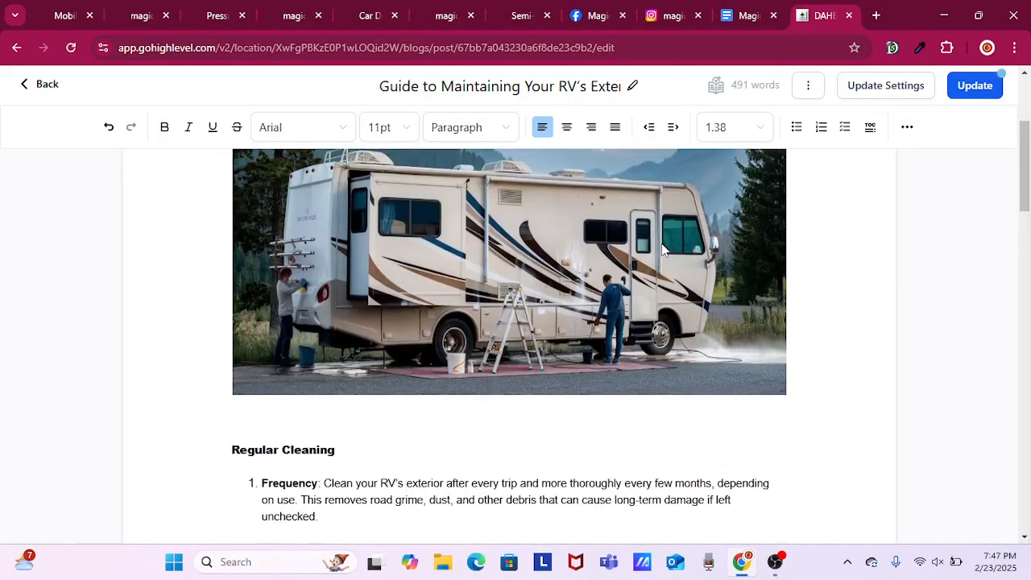
scroll(663, 243, "down", 3)
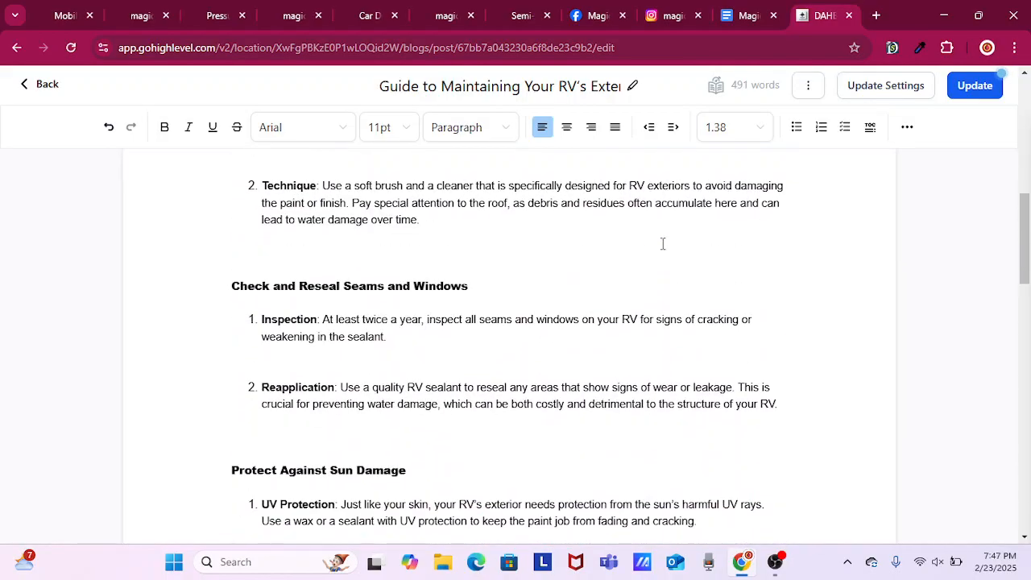
scroll(663, 244, "down", 3)
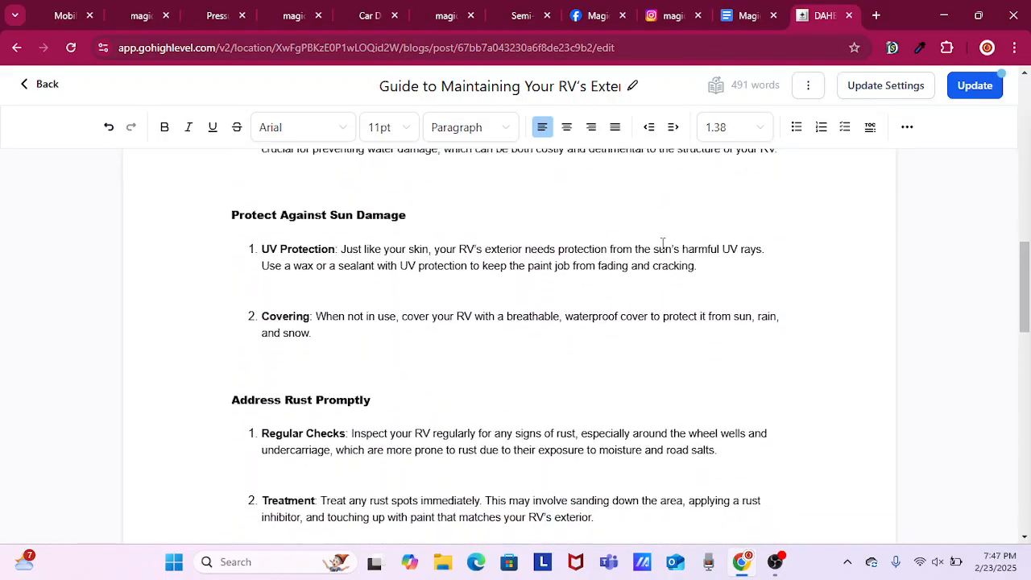
scroll(663, 243, "down", 2)
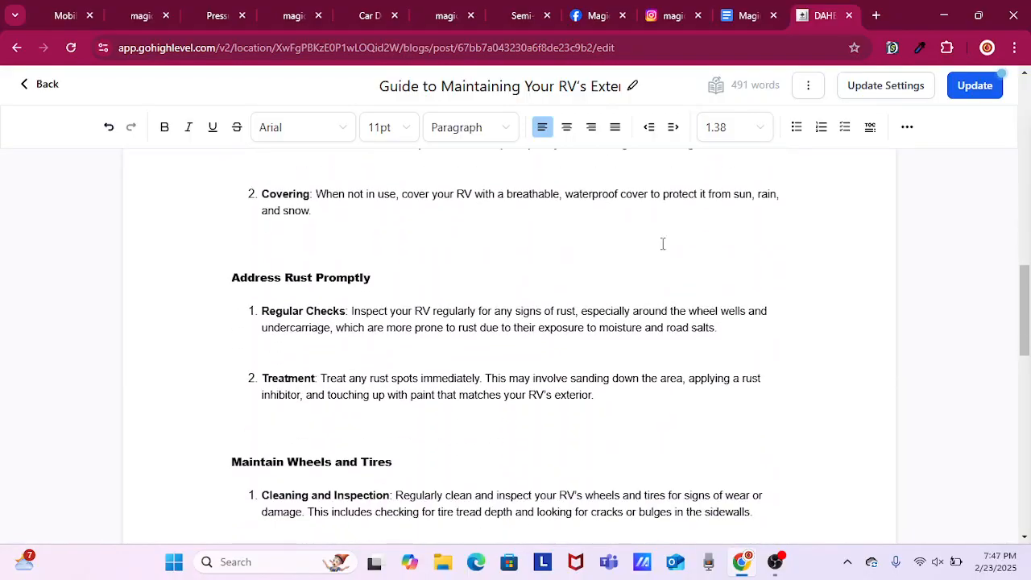
scroll(663, 244, "down", 5)
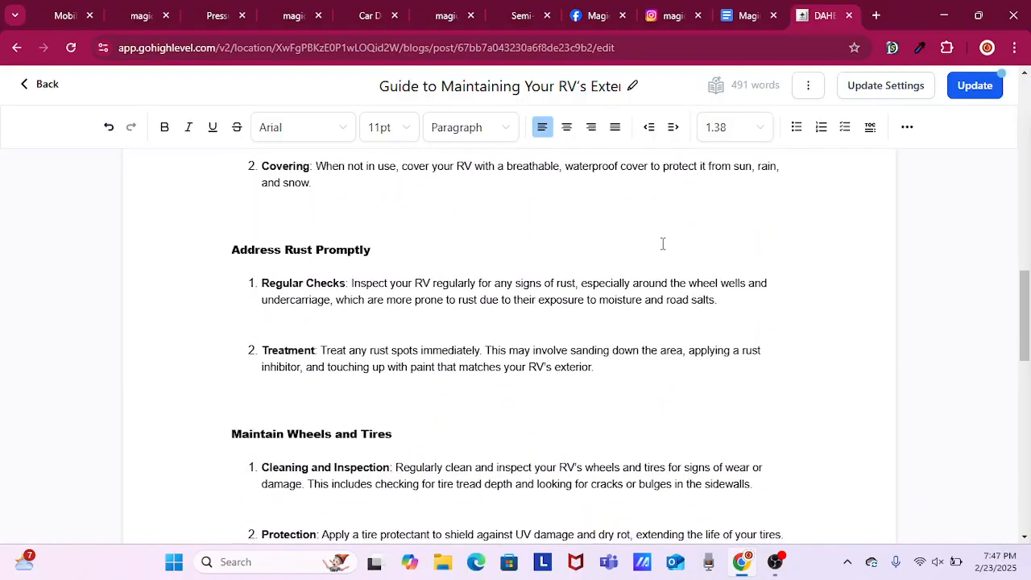
scroll(662, 243, "down", 7)
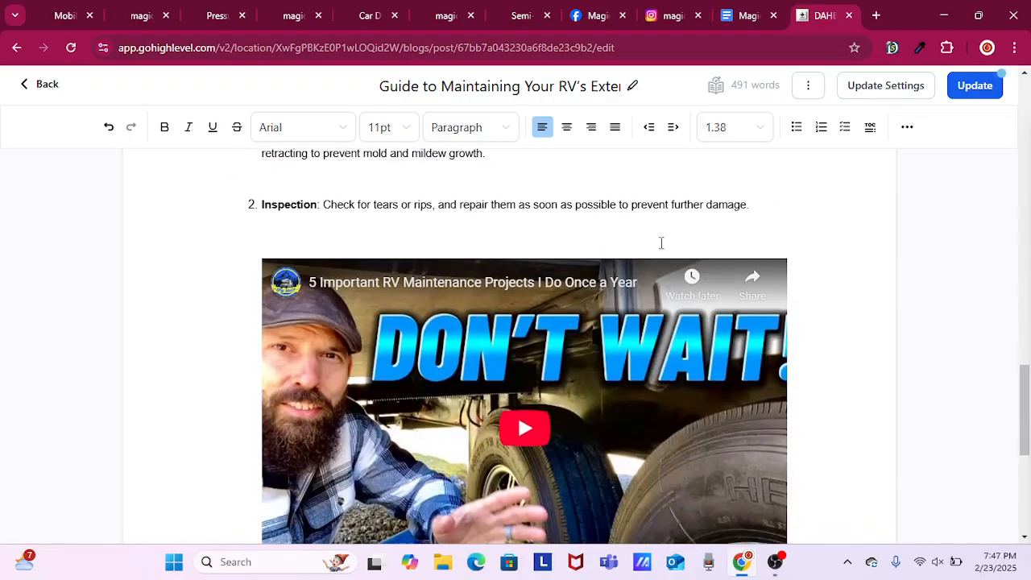
scroll(656, 246, "down", 2)
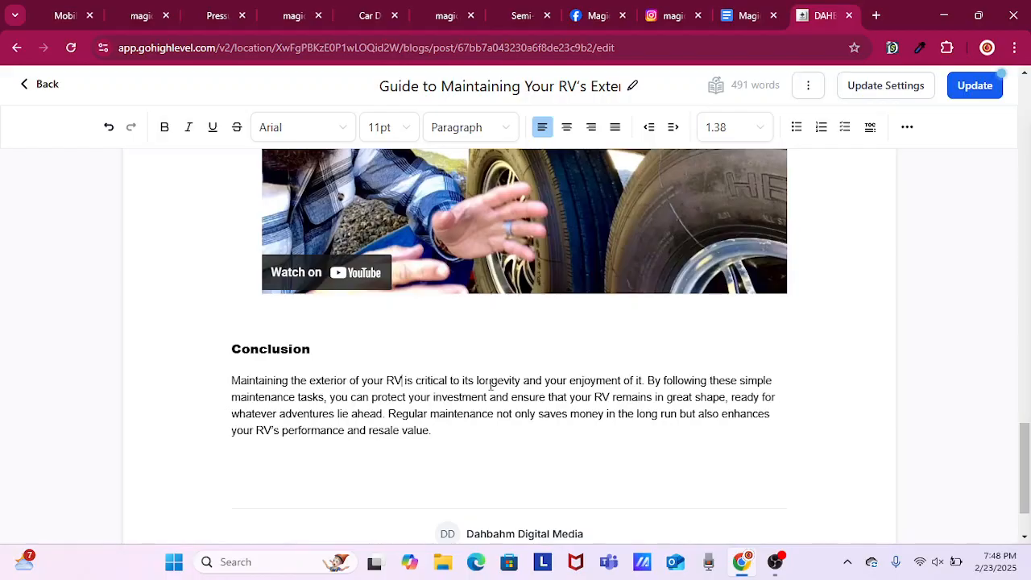
type("with our ")
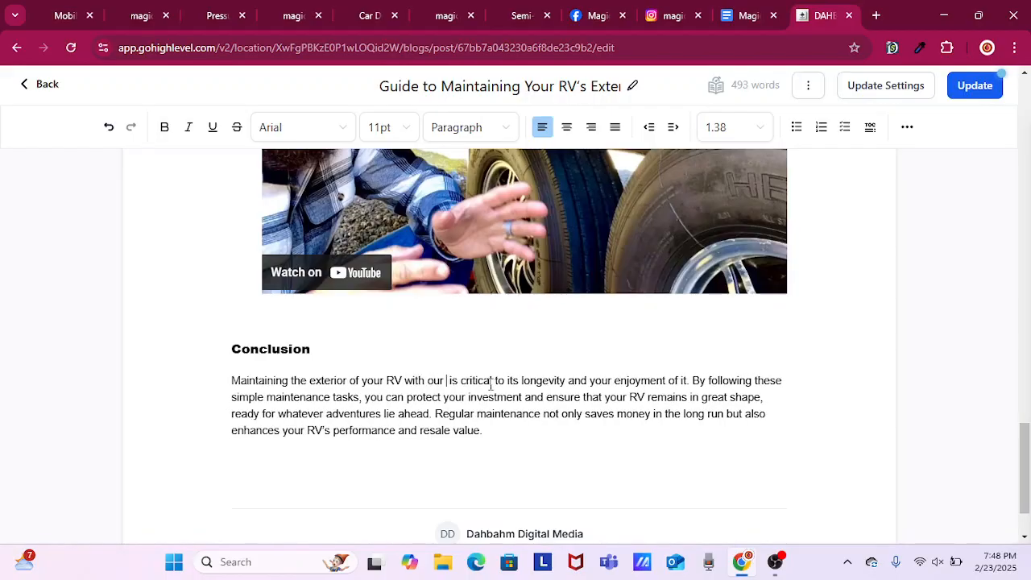
type("mobi")
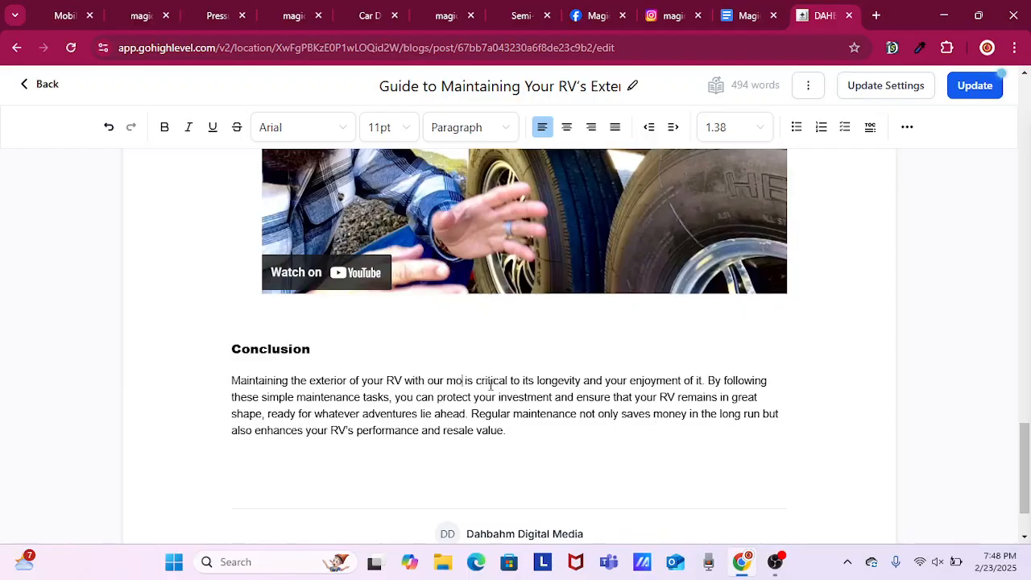
type("le dea")
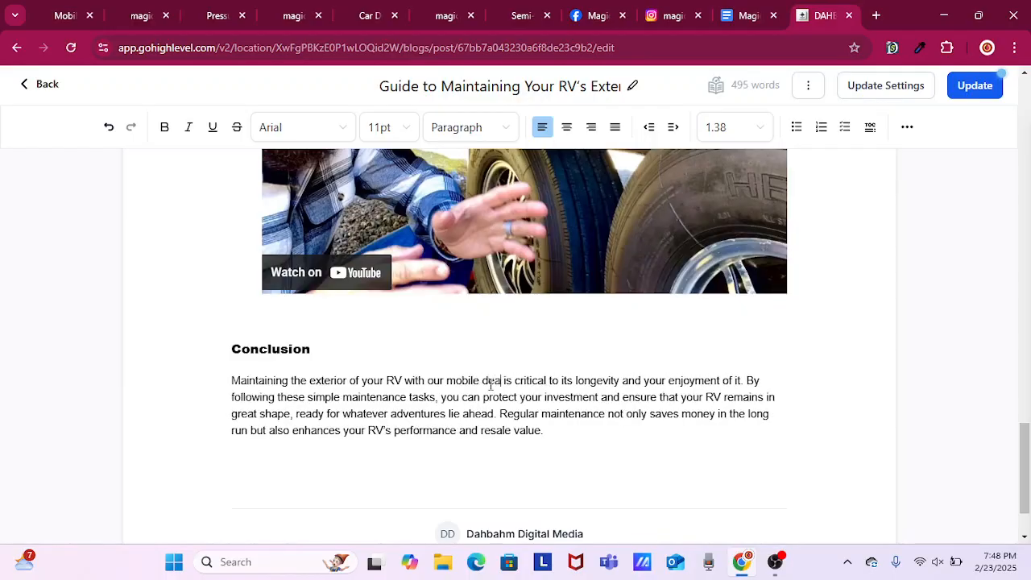
type("etai")
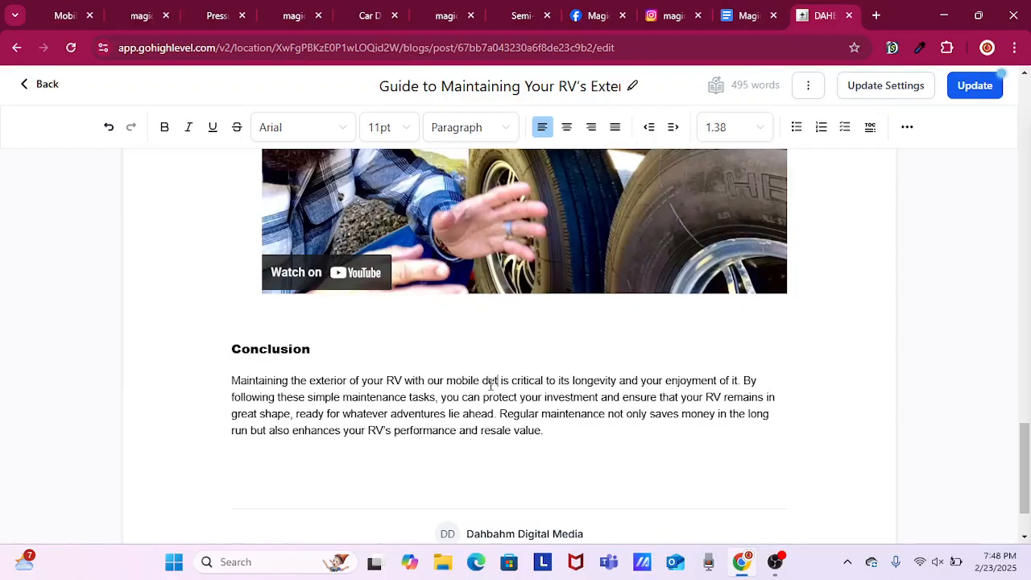
type("ling")
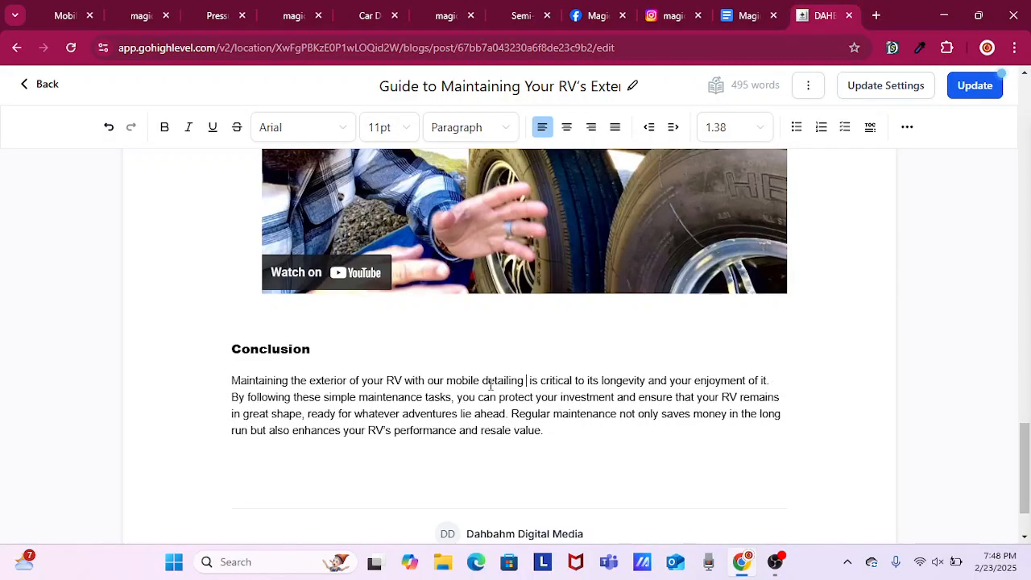
type(" seriv")
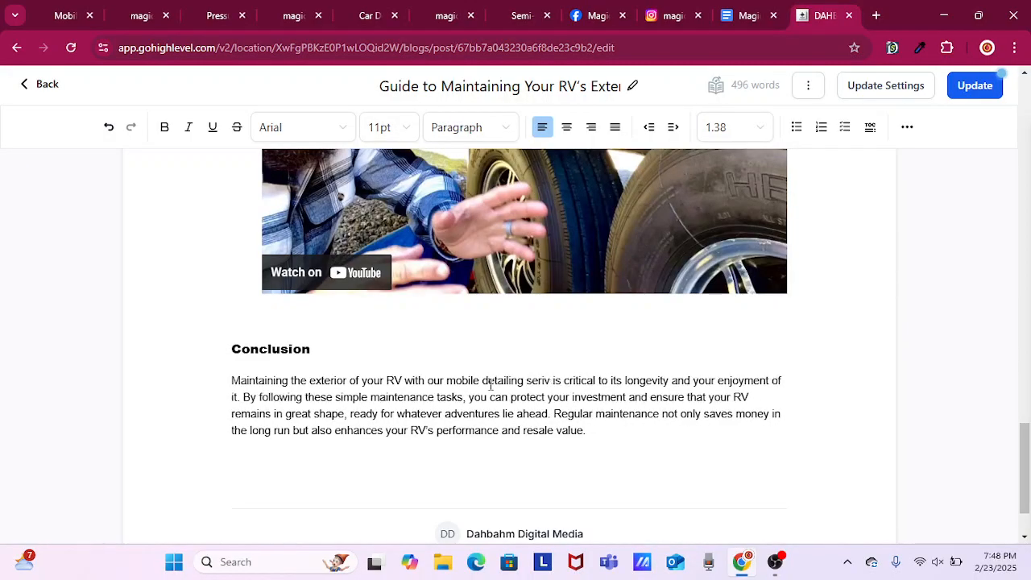
key("BackSpace")
key("BackSpace")
key("BackSpace")
type("rvice")
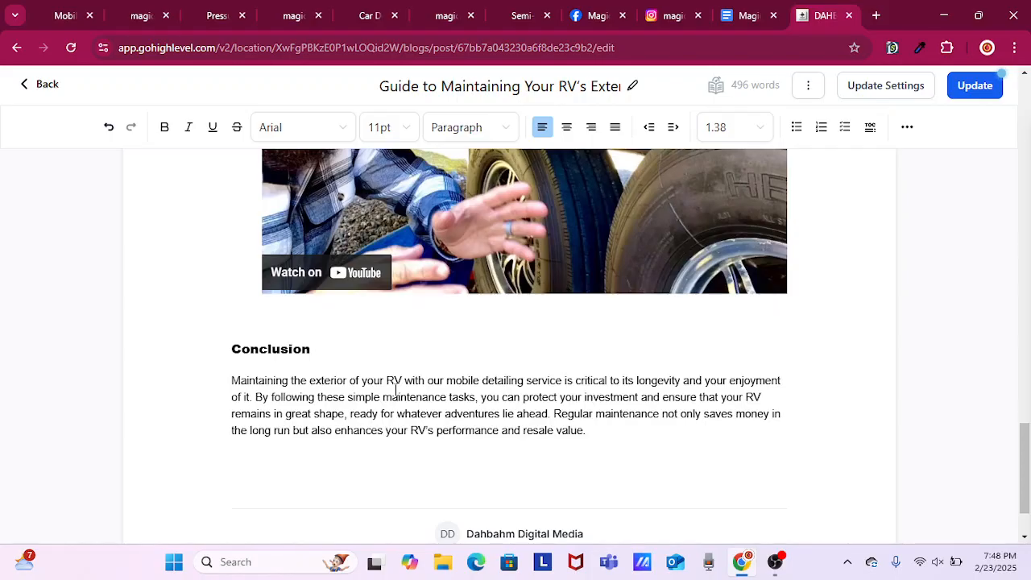
Select "mobile detailing service" in the Conclusion and copy the page address magicmobiledetailing.com/rv-detailing-service.
left_click(562, 382)
left_click_drag(562, 382, 447, 382)
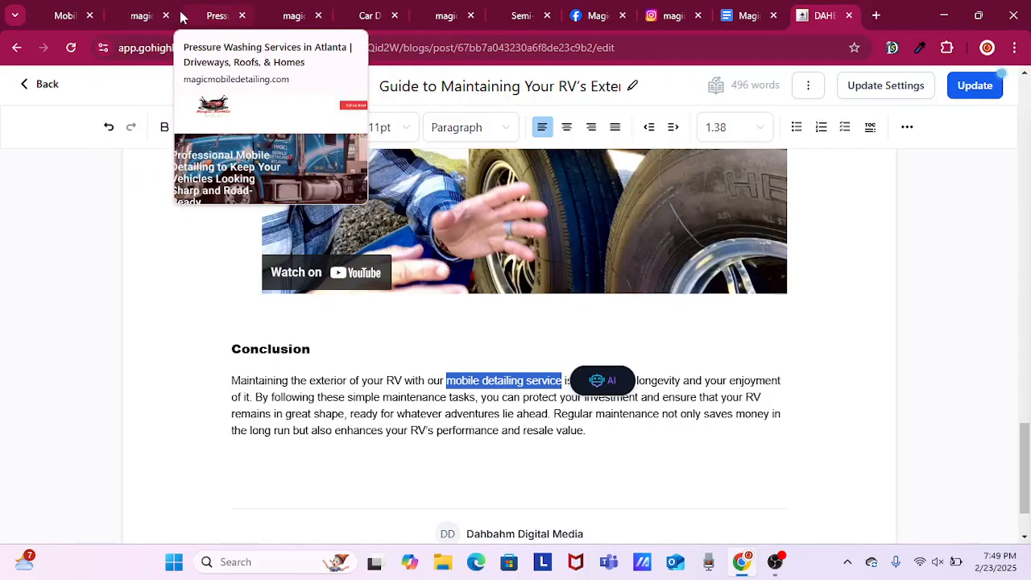
left_click(291, 16)
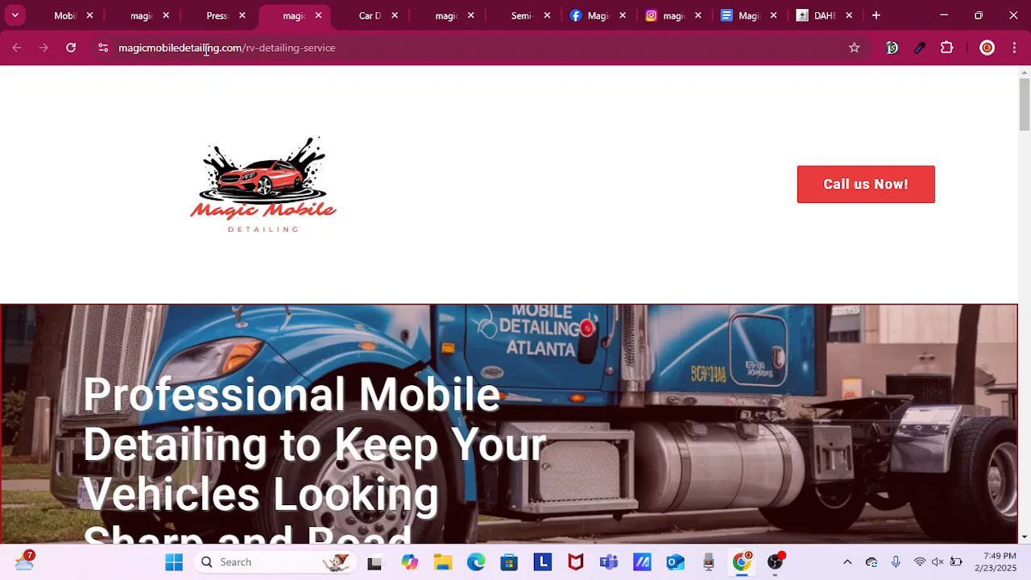
left_click(207, 50)
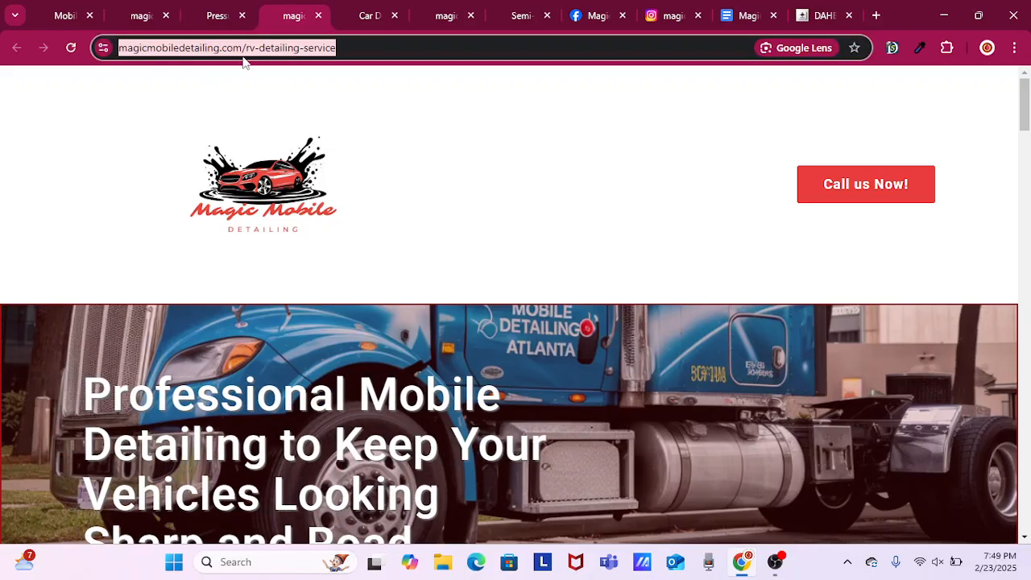
right_click(210, 51)
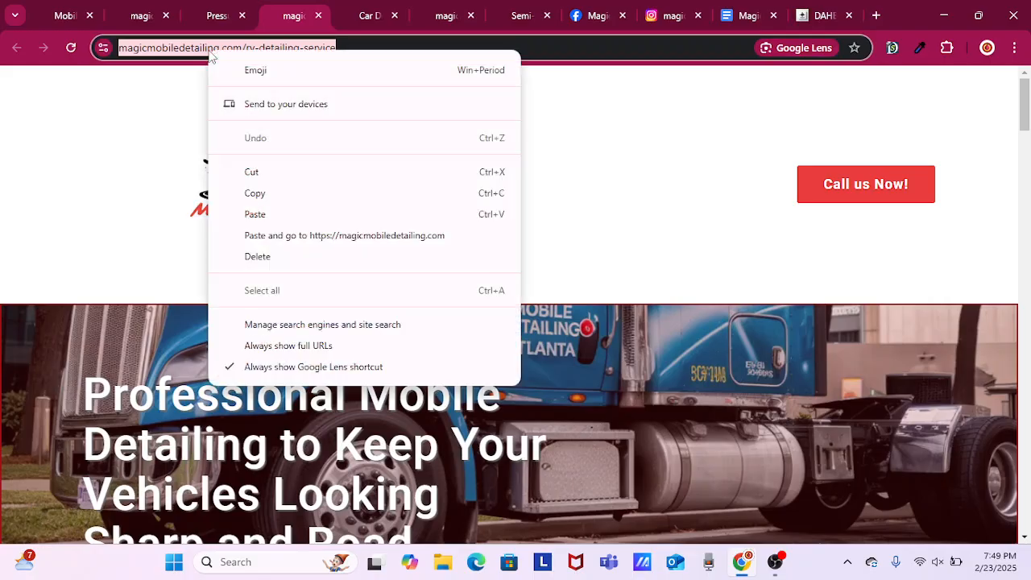
left_click(295, 195)
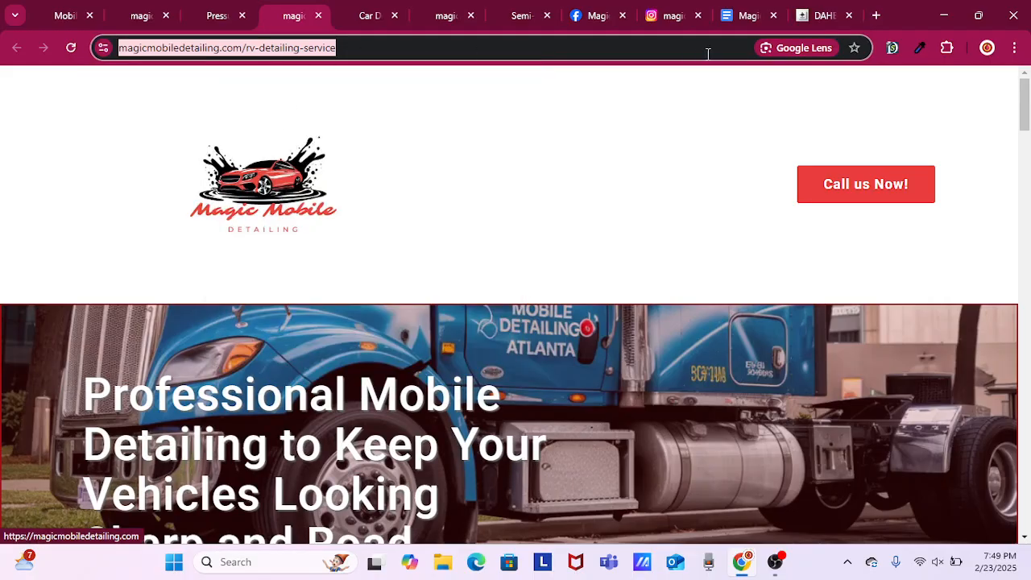
Link the selected "mobile detailing service" text in the blog post's Conclusion to the copied RV detailing service page address.
left_click(797, 23)
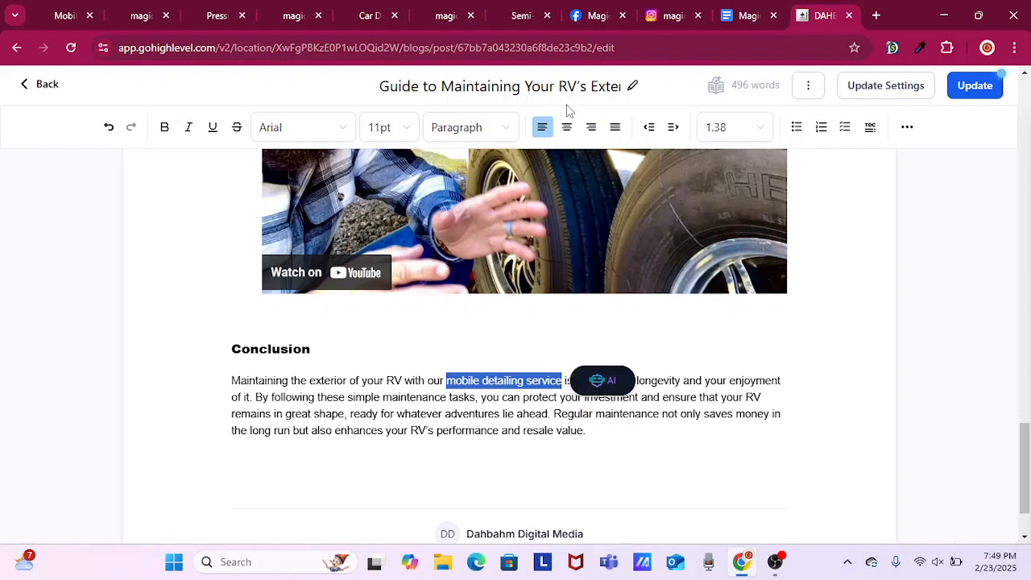
left_click(907, 129)
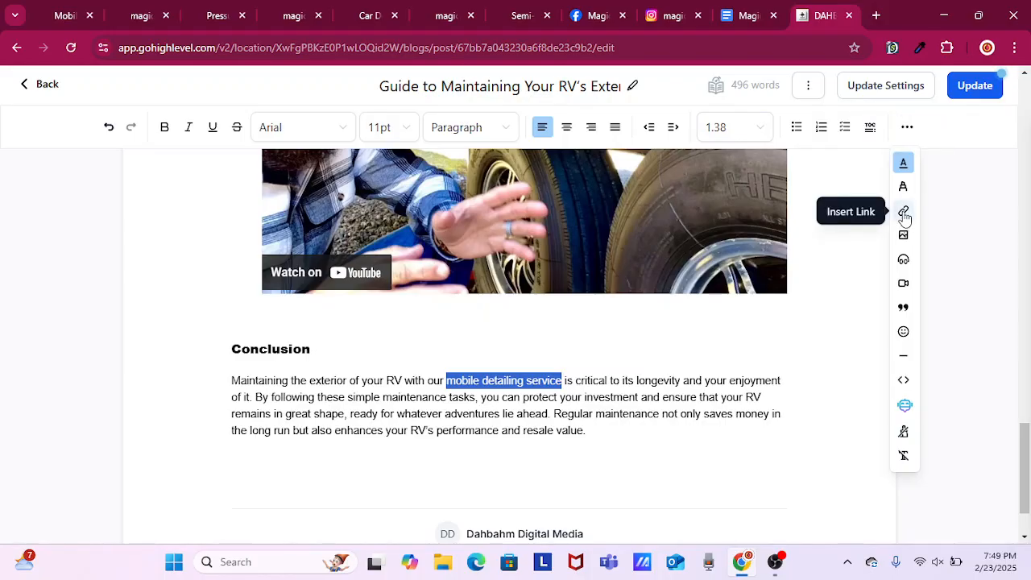
left_click(902, 213)
left_click(387, 196)
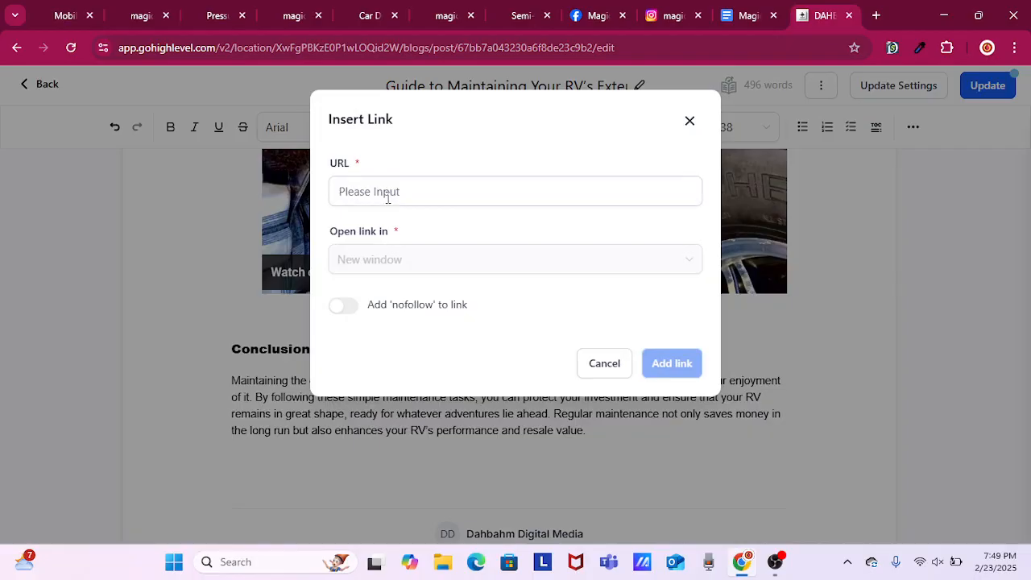
right_click(387, 196)
left_click(433, 339)
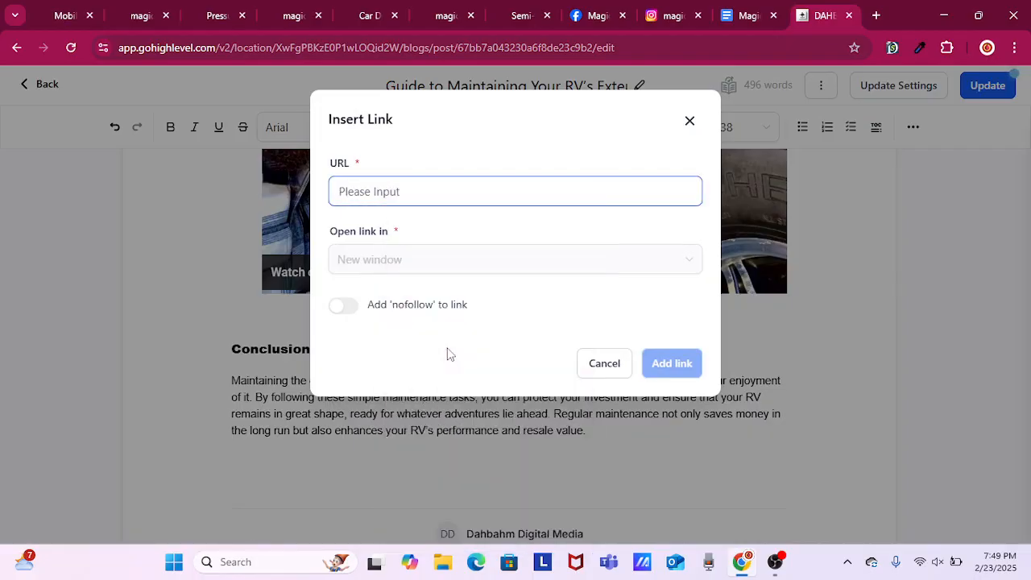
left_click(663, 362)
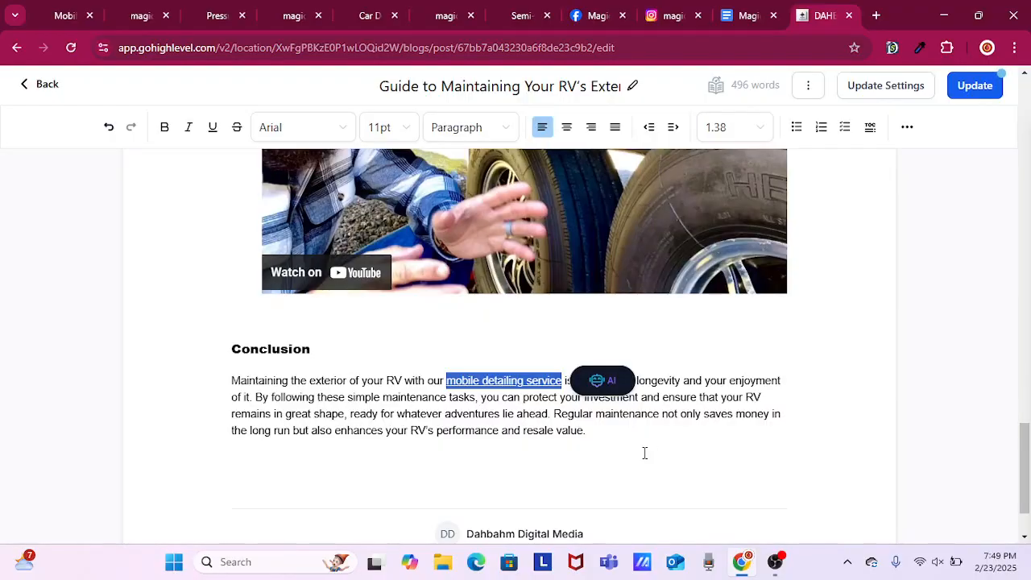
left_click(629, 437)
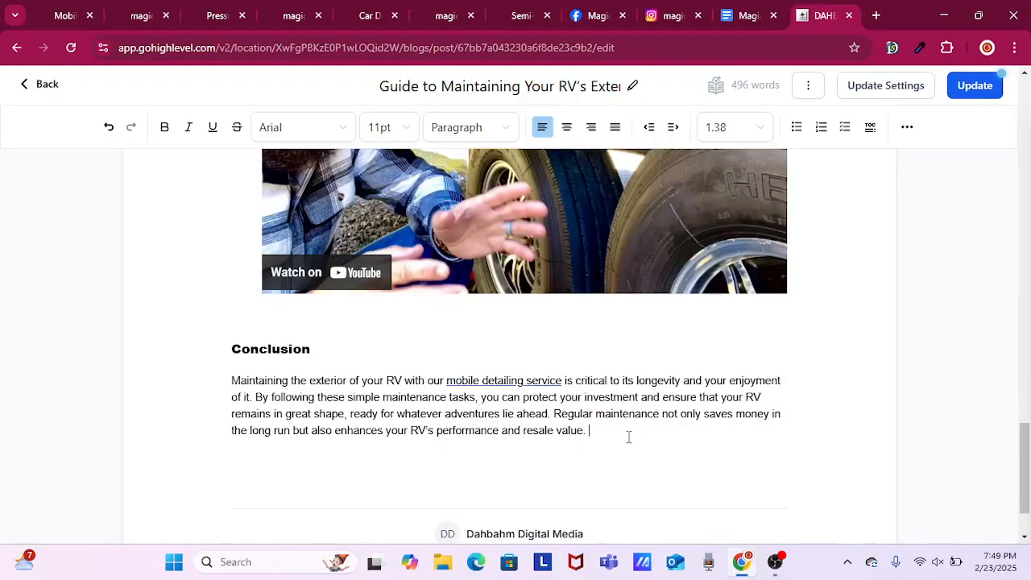
Add "Check us out on Facebook and Instagram! We also are on Yelp!" to the end of the Conclusion paragraph.
type("Check us out on Faceboo")
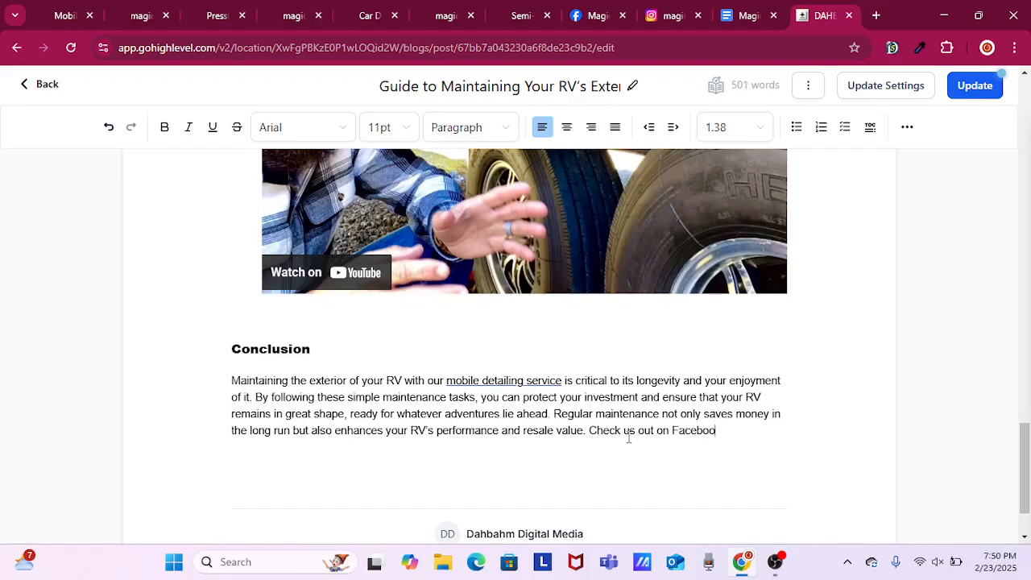
type("k and Instagram")
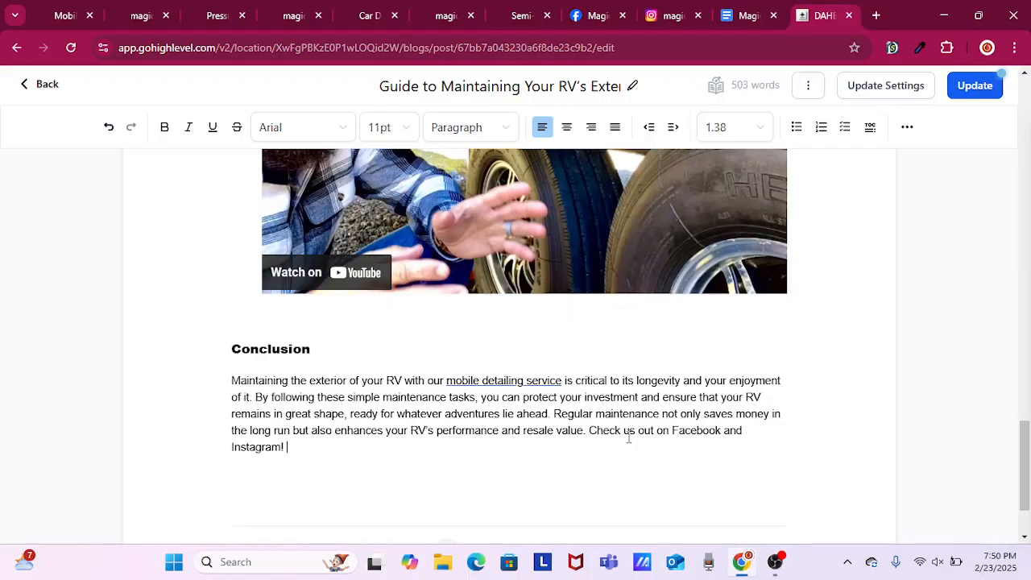
type("! We also ha")
key("BackSpace")
type("are on Yelp")
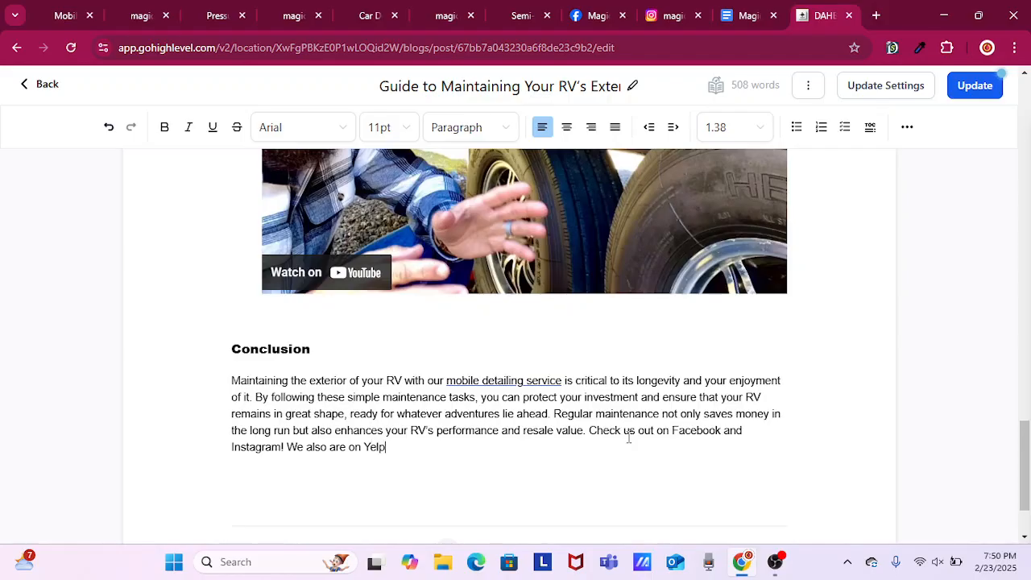
type("!")
Start a link on the word "Facebook" in the Conclusion and copy the page address facebook.com/magicmobiledetail01/.
left_click_drag(720, 430, 673, 430)
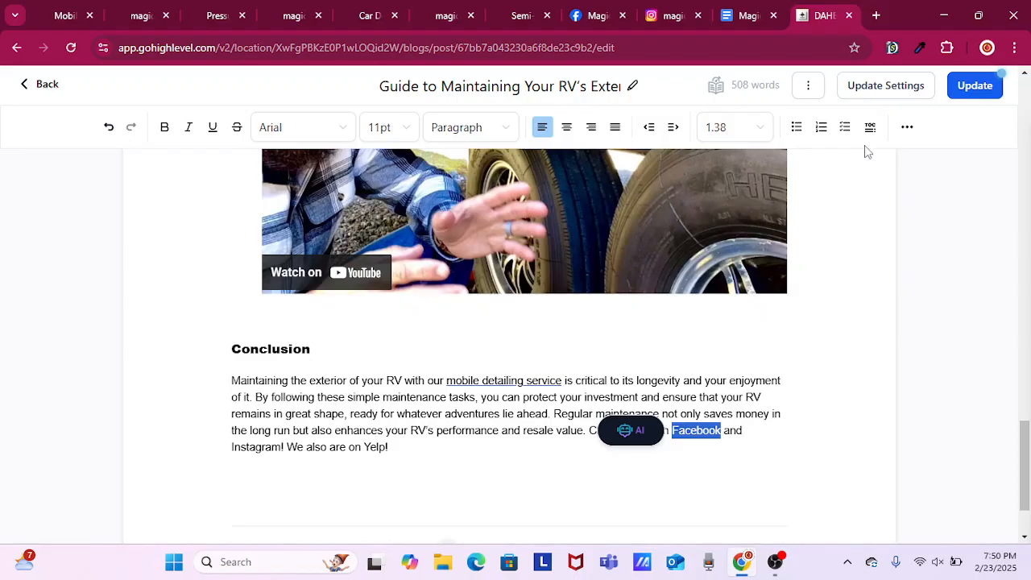
left_click(908, 129)
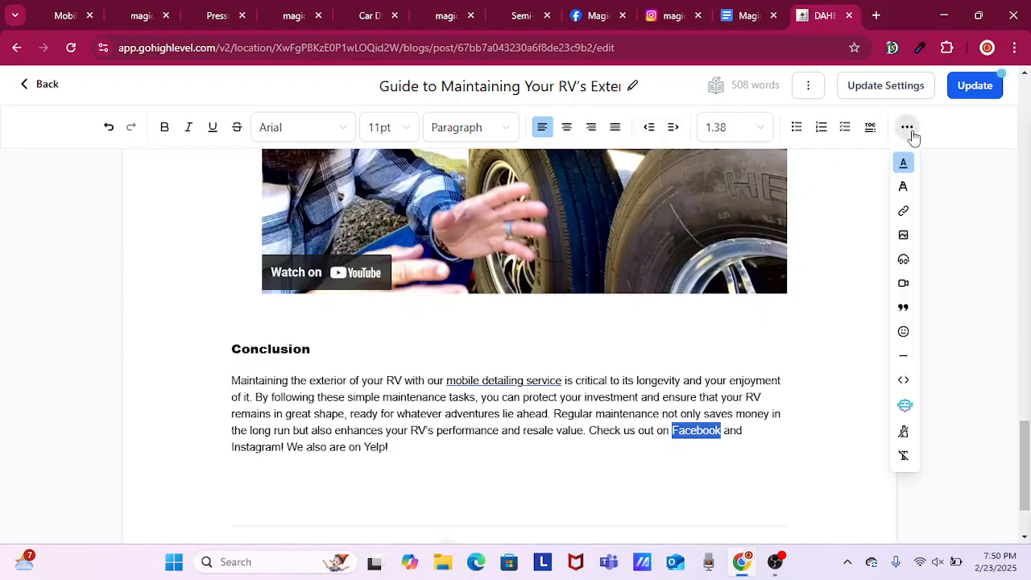
left_click(903, 212)
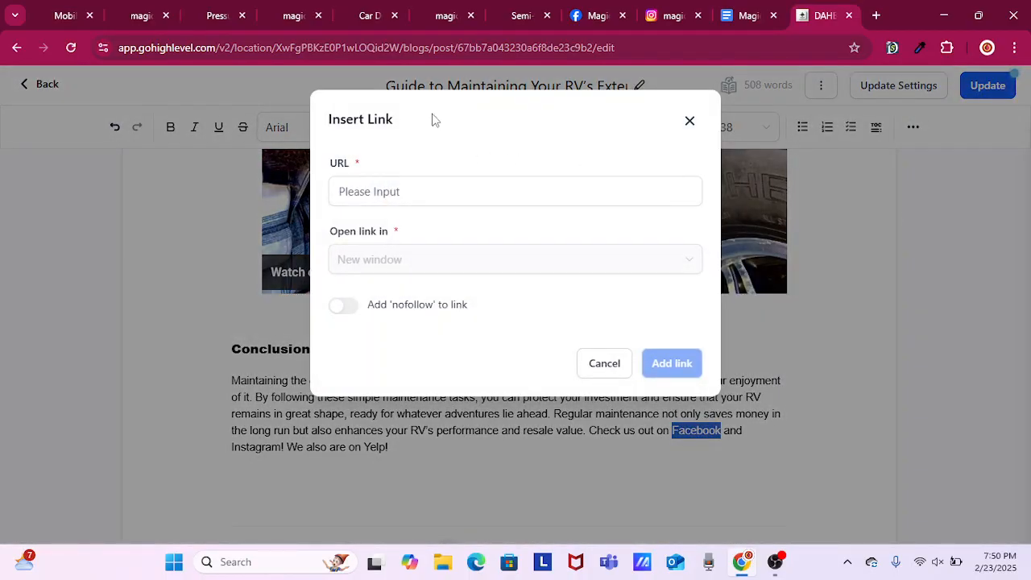
left_click(593, 20)
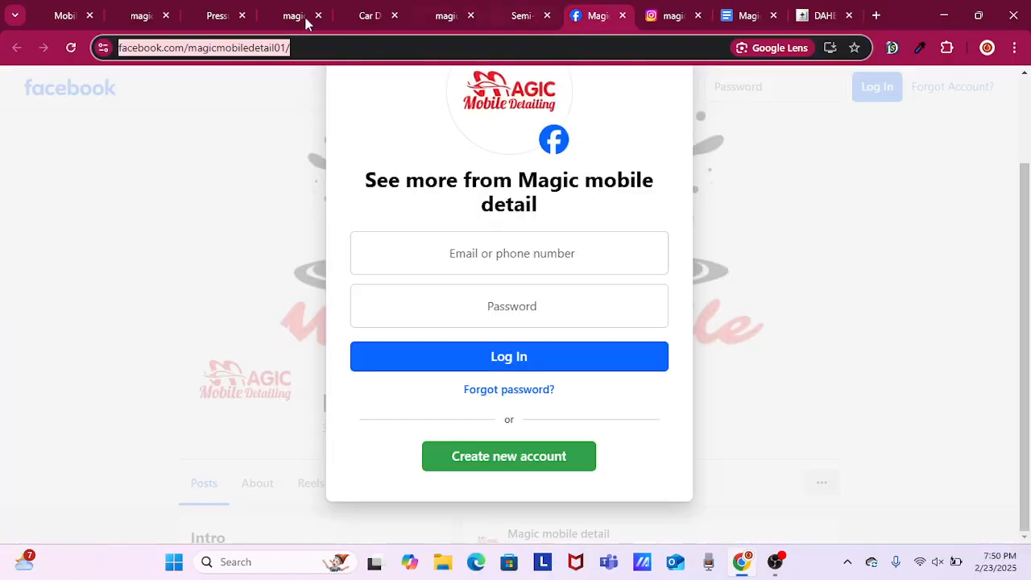
right_click(193, 53)
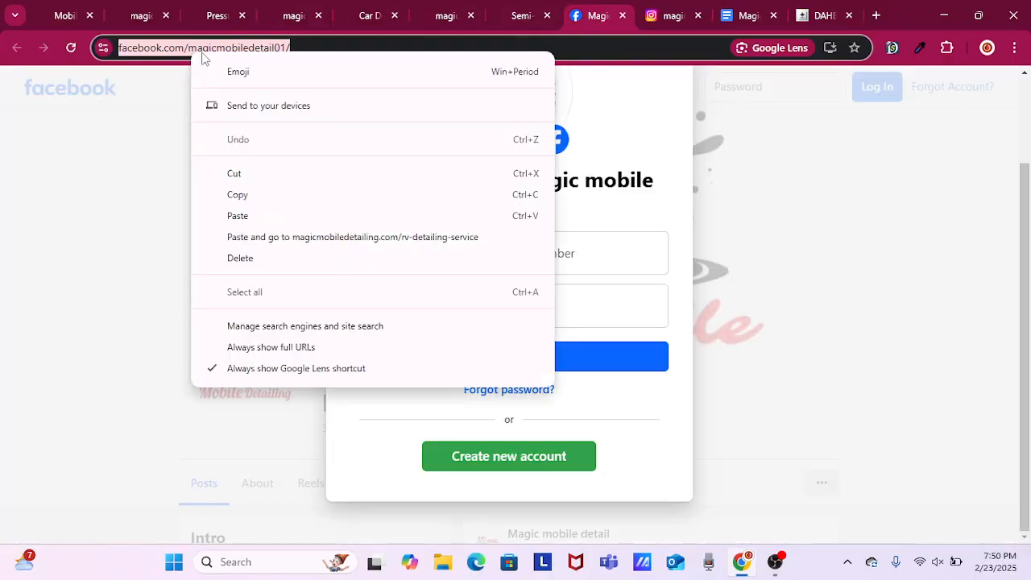
left_click(263, 193)
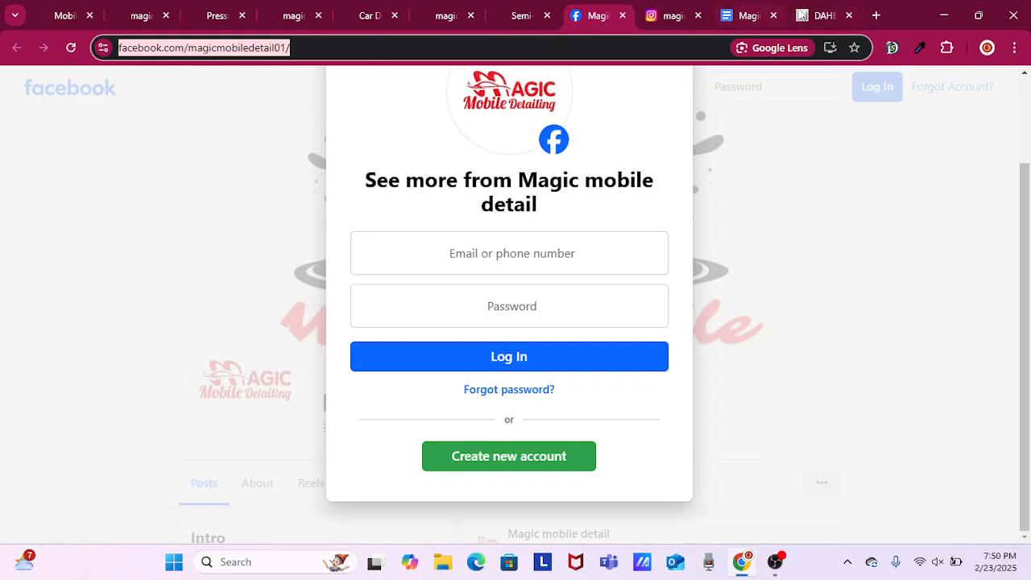
left_click(803, 15)
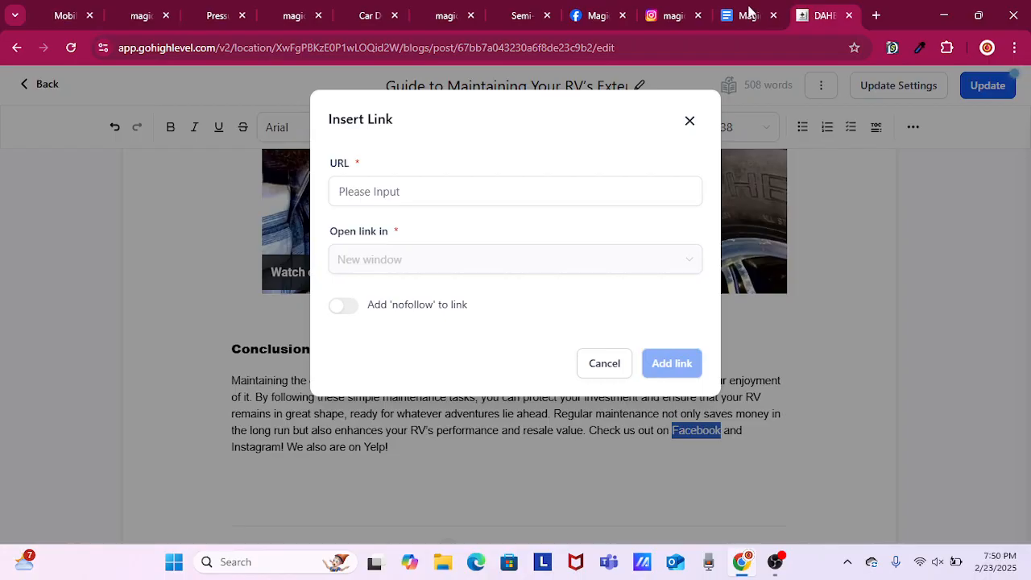
right_click(483, 197)
left_click(446, 197)
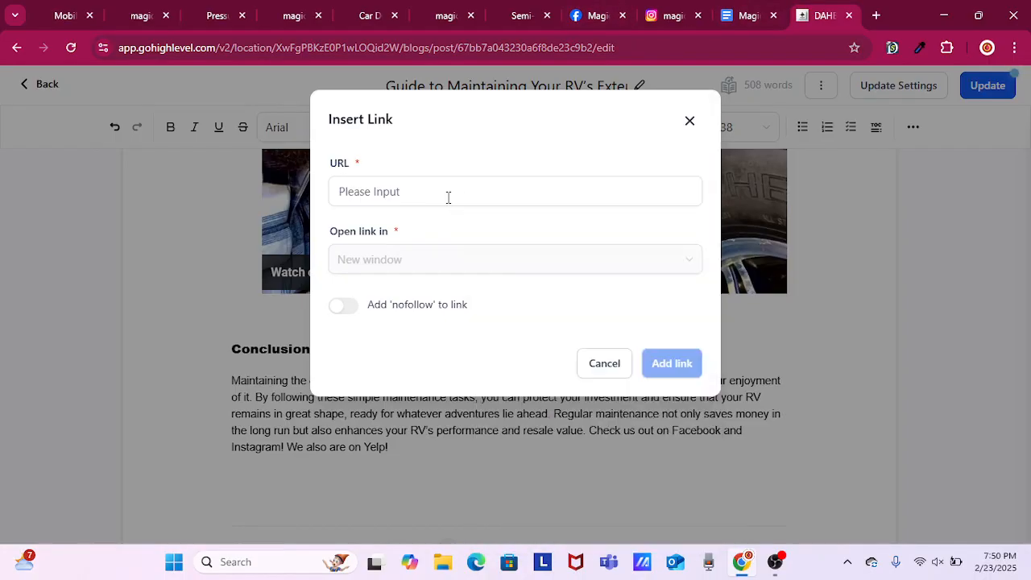
right_click(446, 197)
left_click(493, 339)
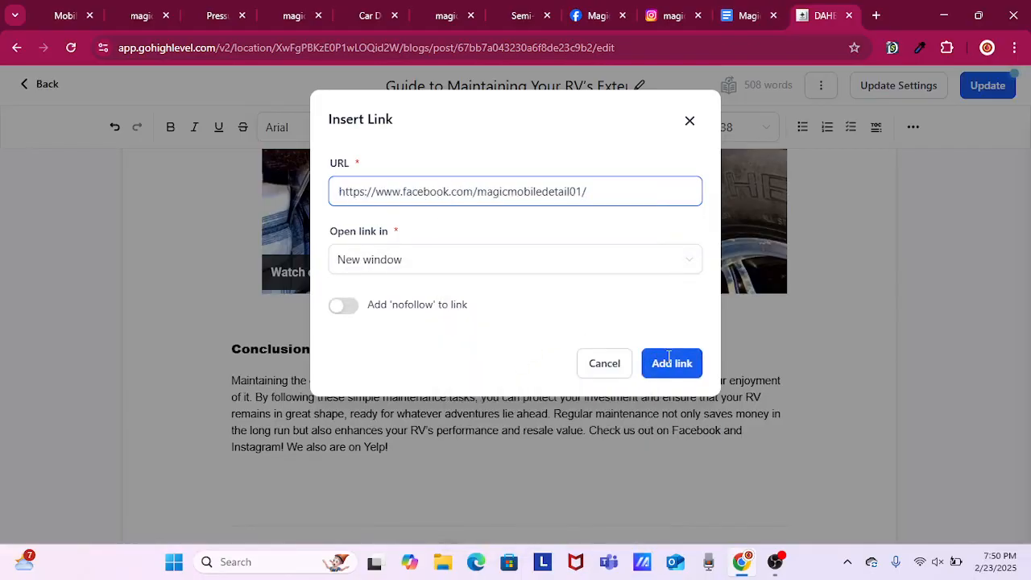
left_click(662, 360)
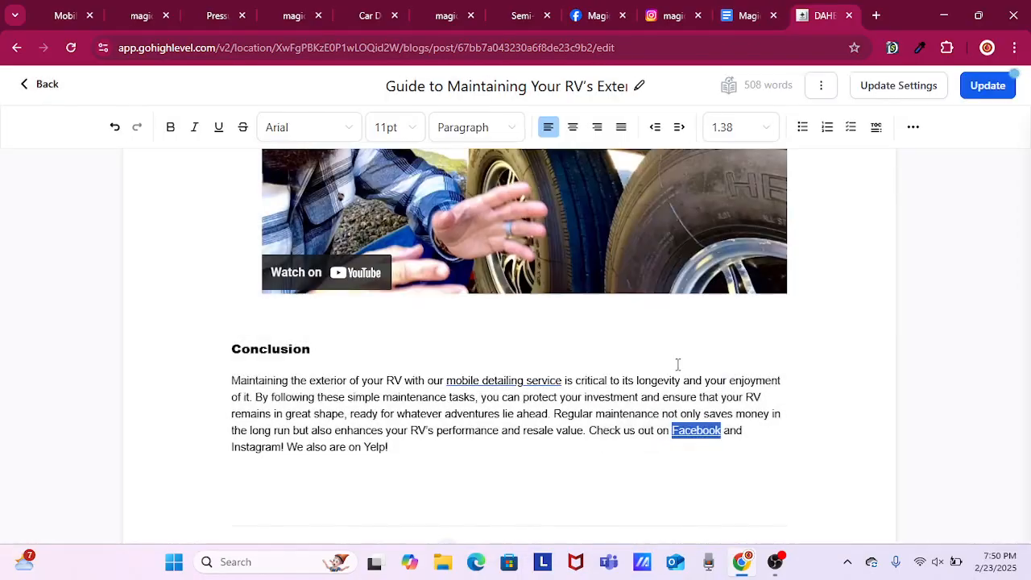
Try to copy the Instagram page address instagram.com/magicmobiledetail/.
left_click(673, 15)
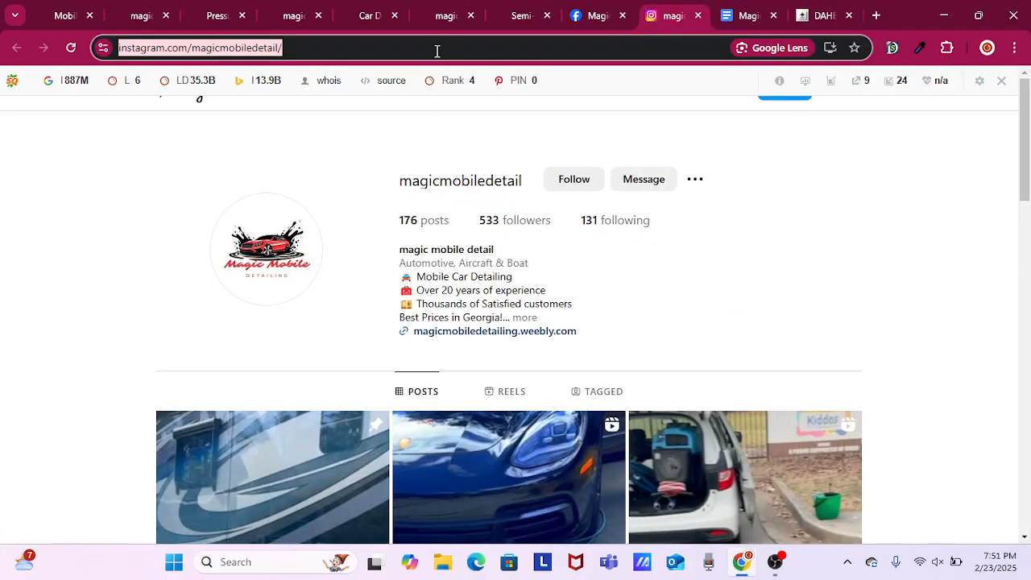
right_click(184, 50)
left_click(255, 214)
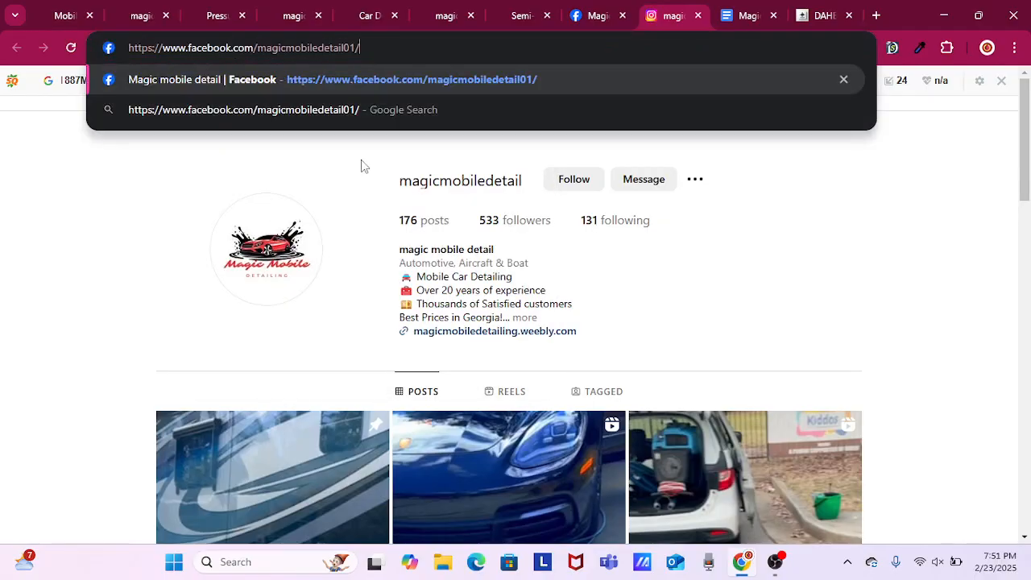
left_click(811, 19)
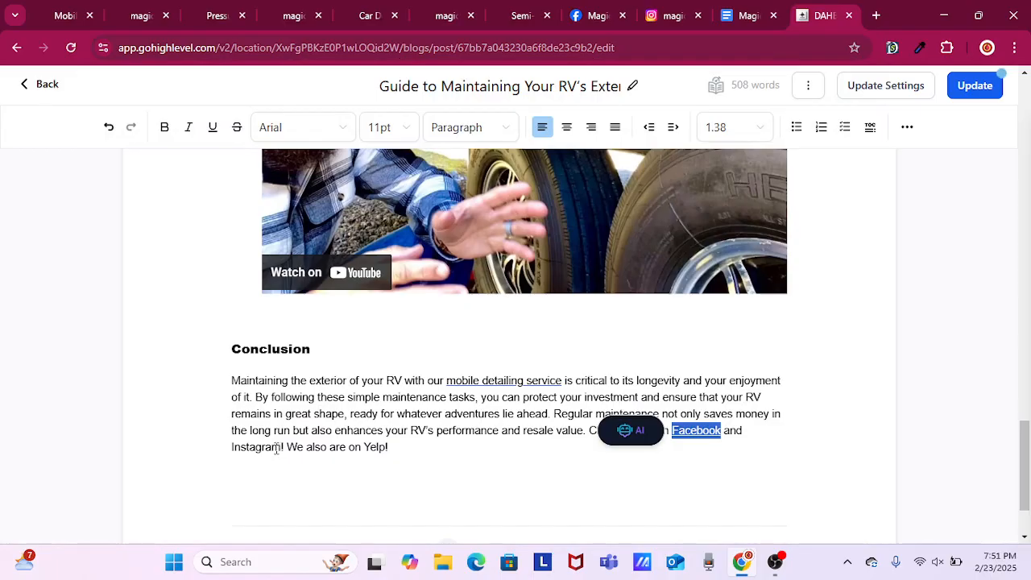
left_click(250, 449)
double_click(248, 449)
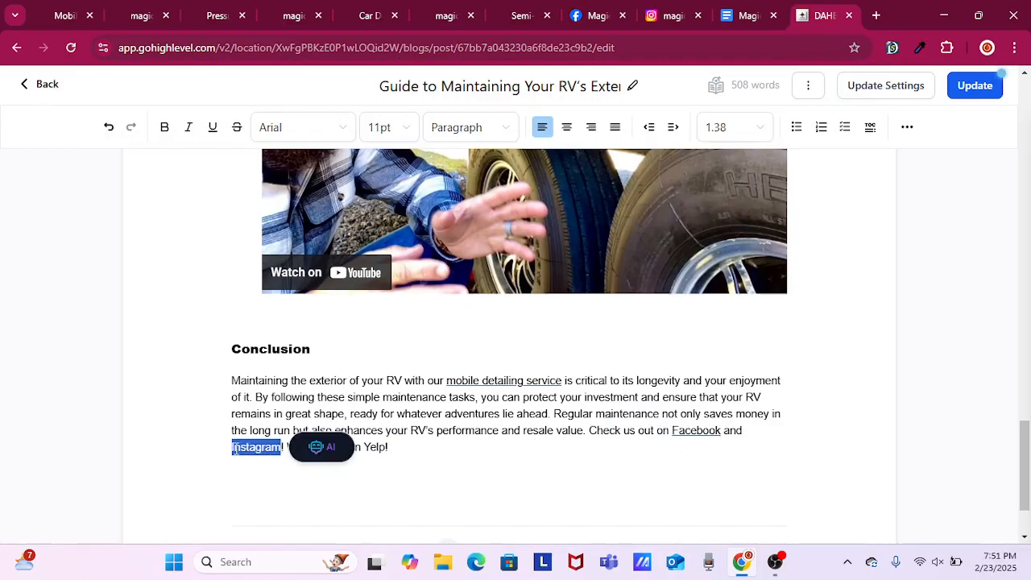
right_click(235, 449)
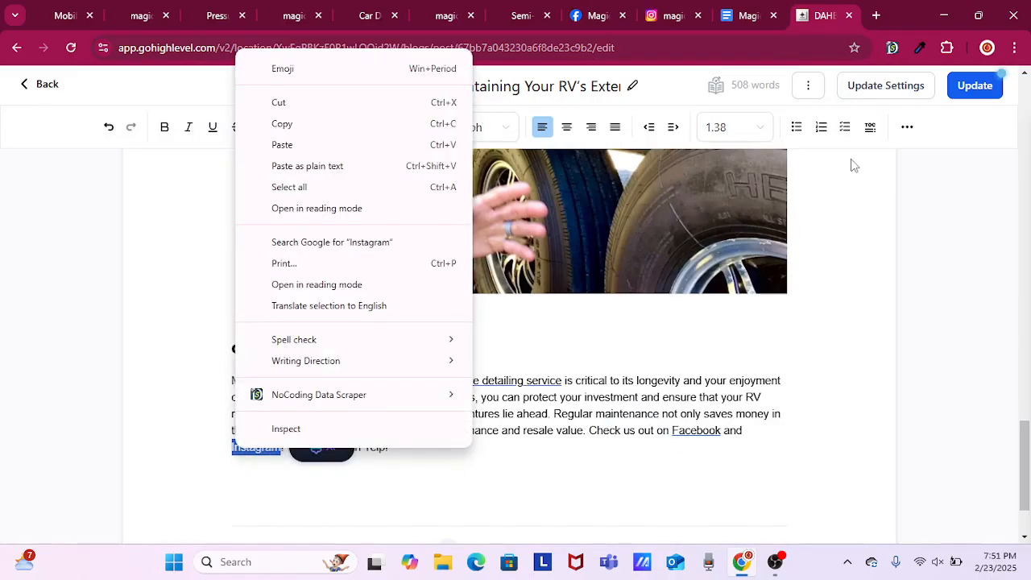
left_click(908, 128)
left_click(907, 127)
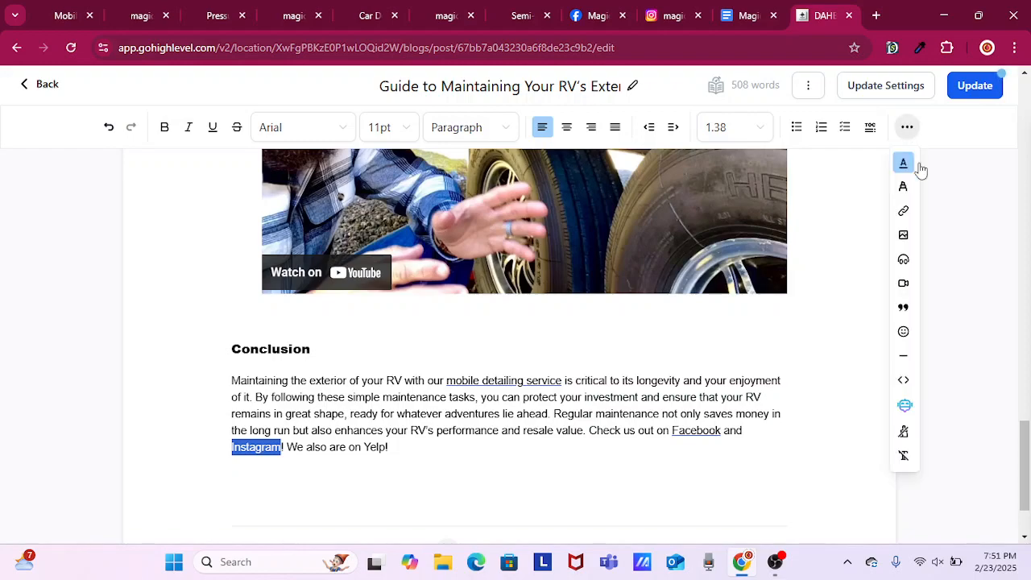
left_click(903, 211)
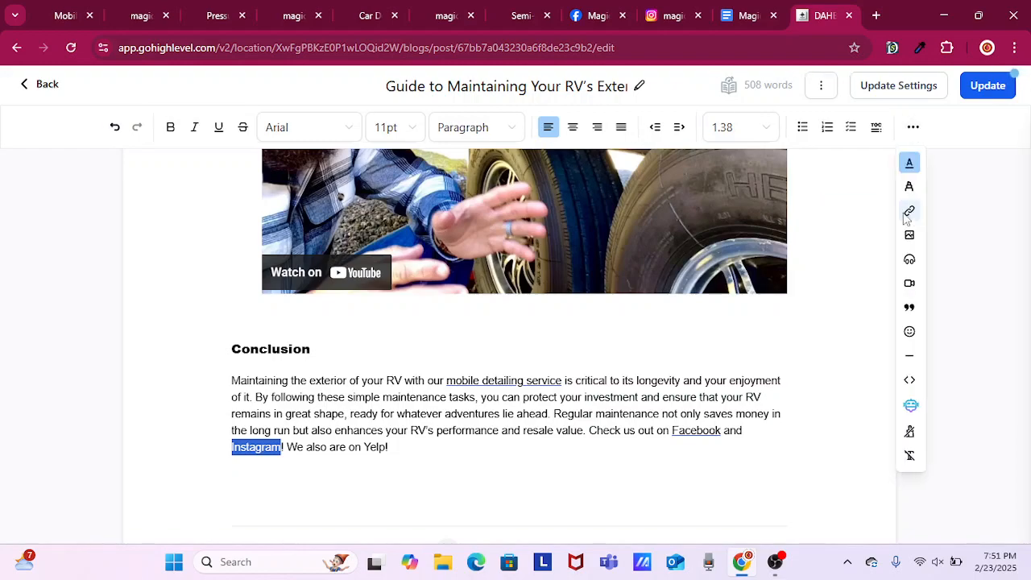
left_click(392, 193)
right_click(394, 191)
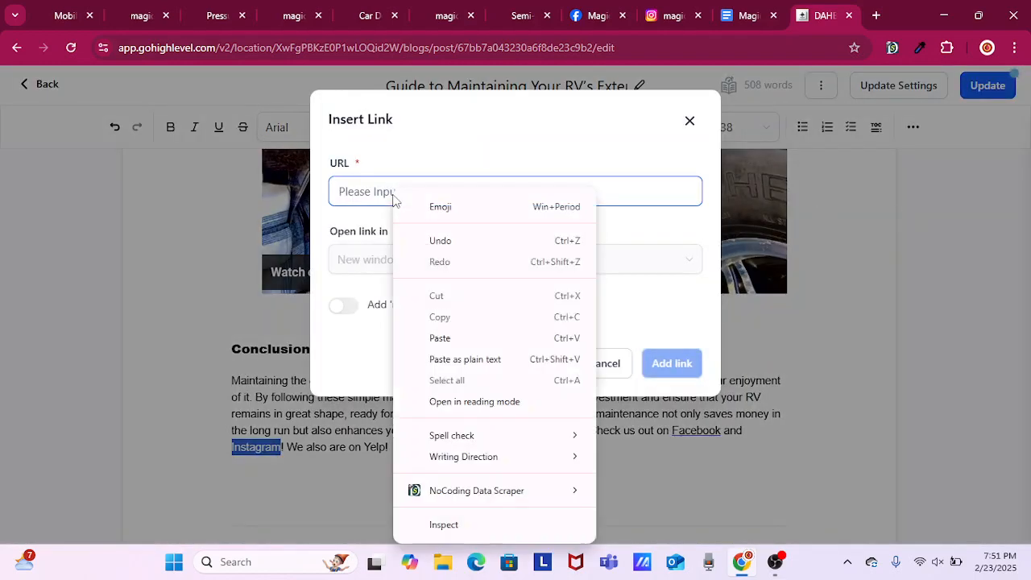
left_click(489, 358)
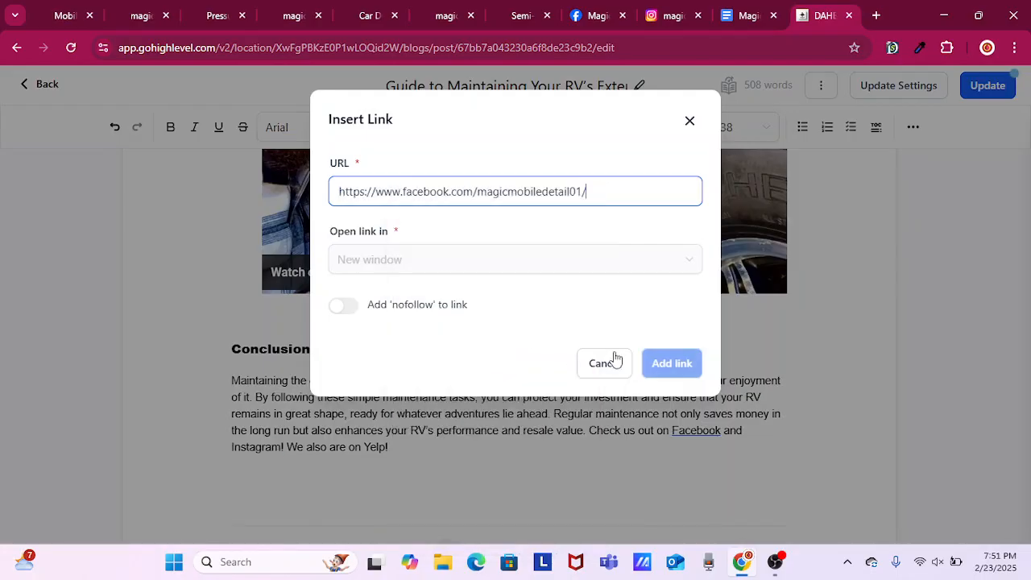
left_click(650, 358)
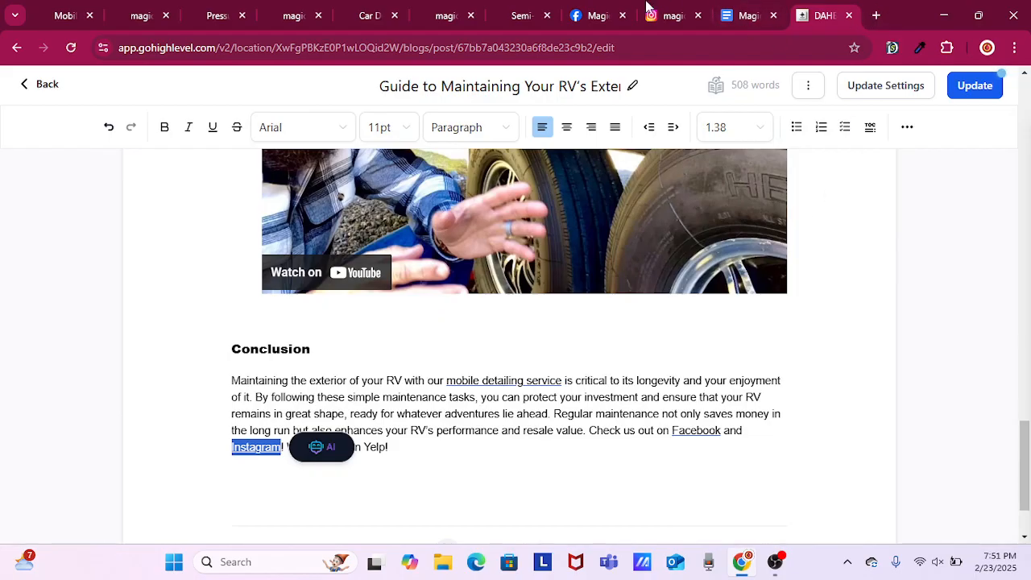
Go to the social media links in the footer of the magicmobiledetailing.com homepage.
left_click(58, 13)
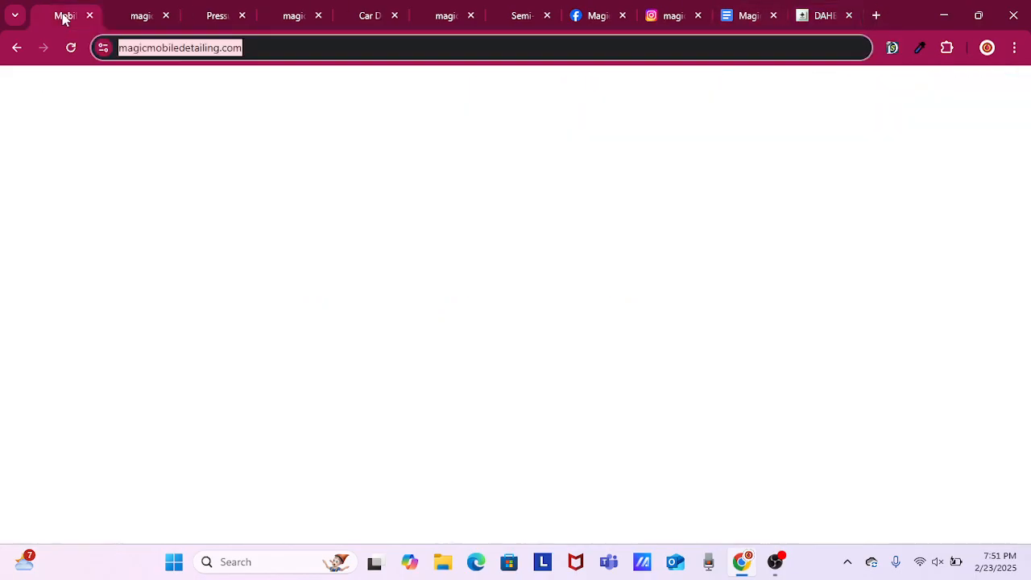
left_click(764, 121)
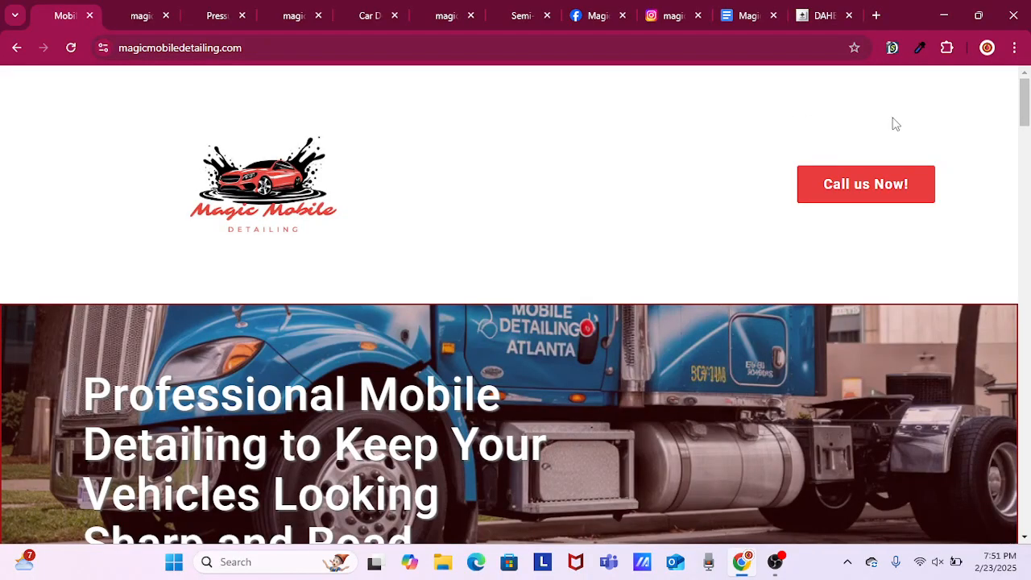
left_click_drag(1027, 113, 947, 260)
scroll(915, 246, "down", 5)
left_click_drag(1024, 315, 1025, 493)
scroll(903, 419, "down", 5)
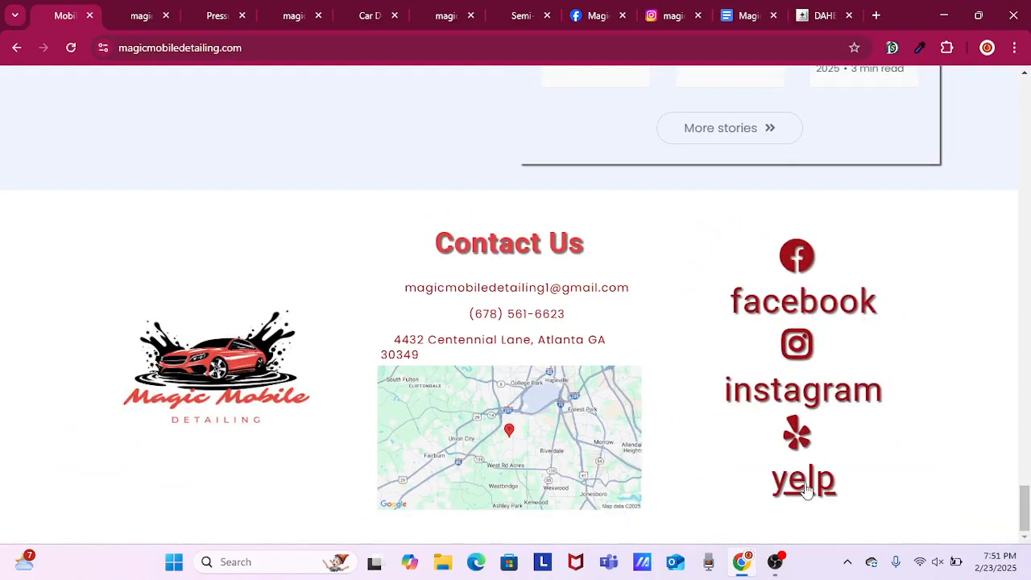
right_click(805, 486)
left_click(894, 299)
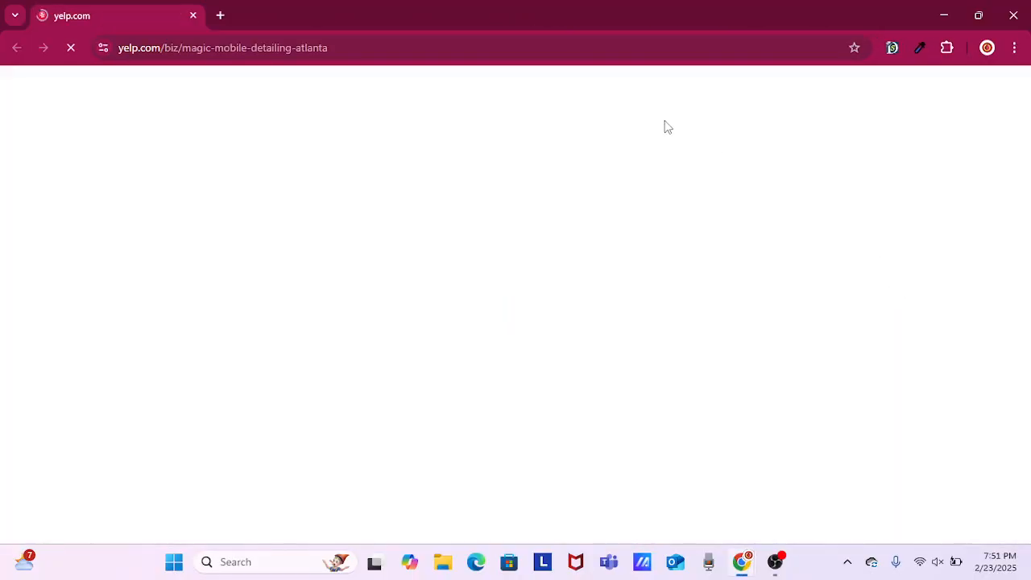
left_click(1012, 15)
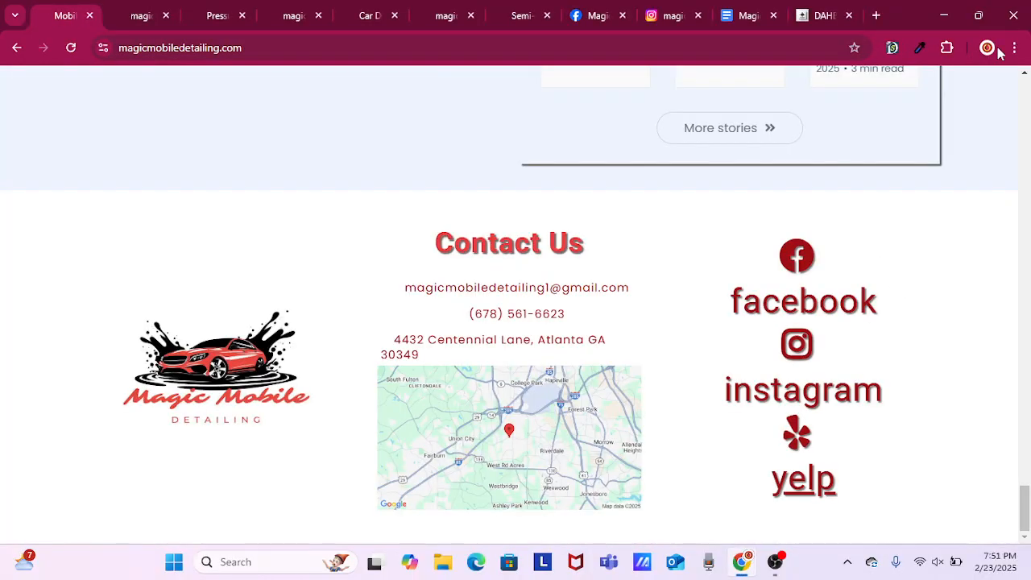
Open the footer's Yelp link in a new tab and place that tab directly after the Facebook tab.
right_click(804, 481)
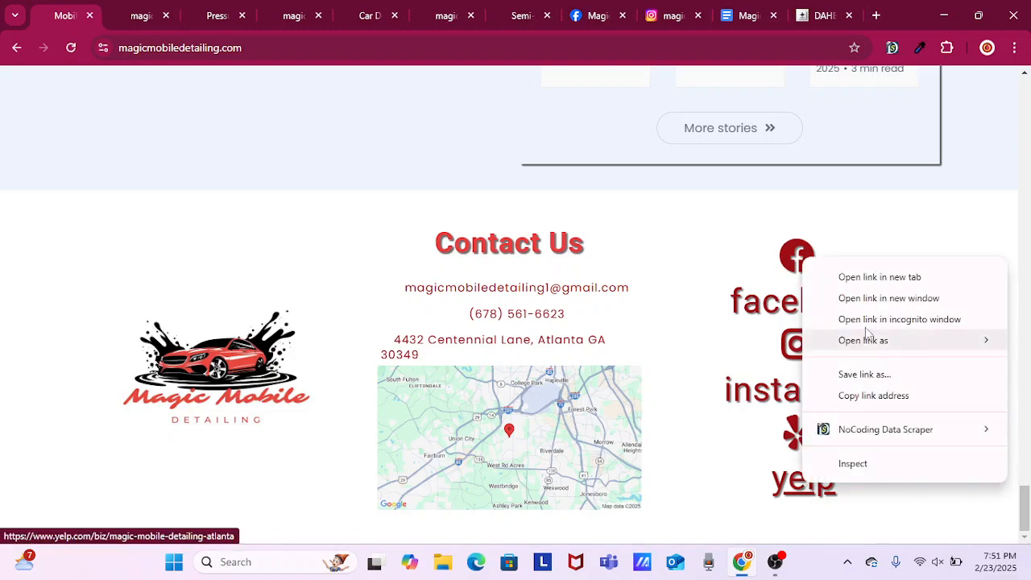
left_click(878, 280)
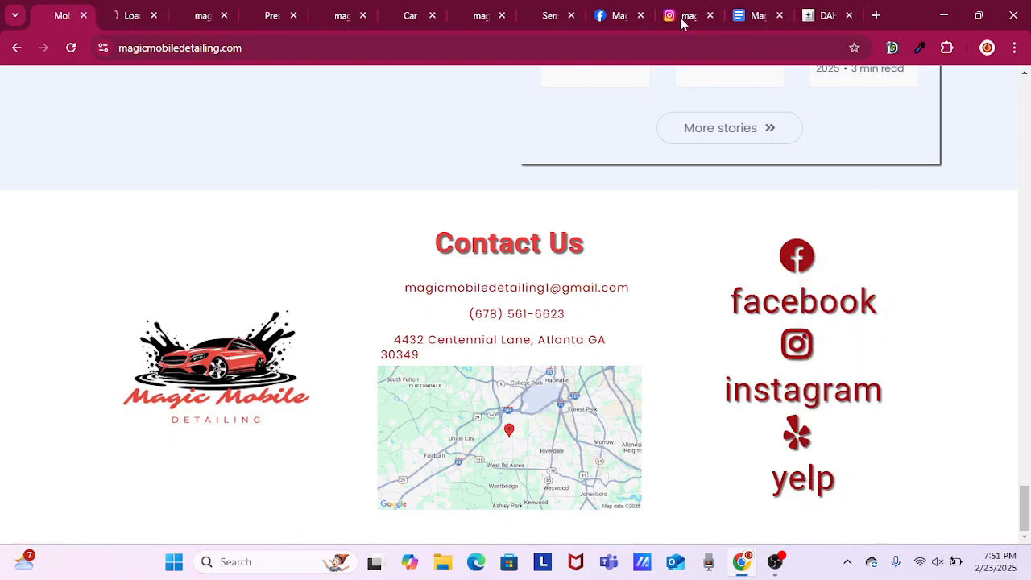
left_click_drag(124, 17, 637, 26)
Copy the Yelp page address yelp.com/biz/magic-mobile-detailing-atlanta.
left_click(255, 46)
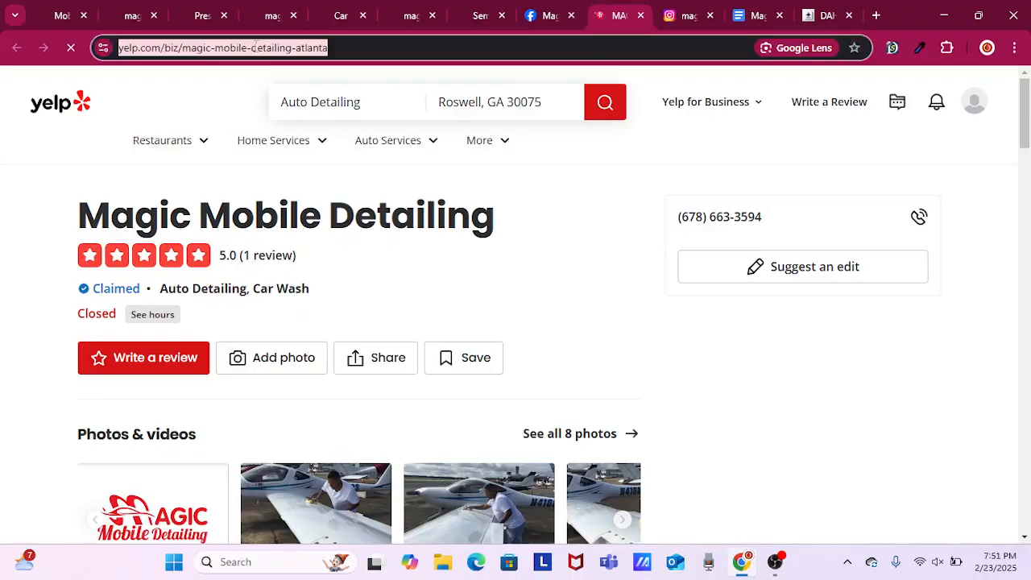
right_click(254, 46)
left_click(326, 196)
left_click(822, 15)
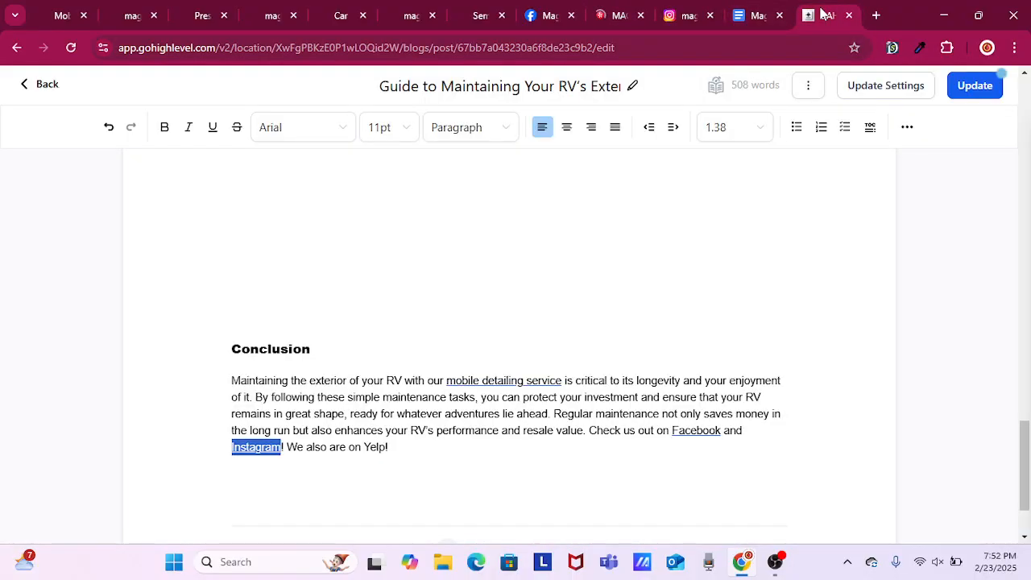
left_click(367, 447)
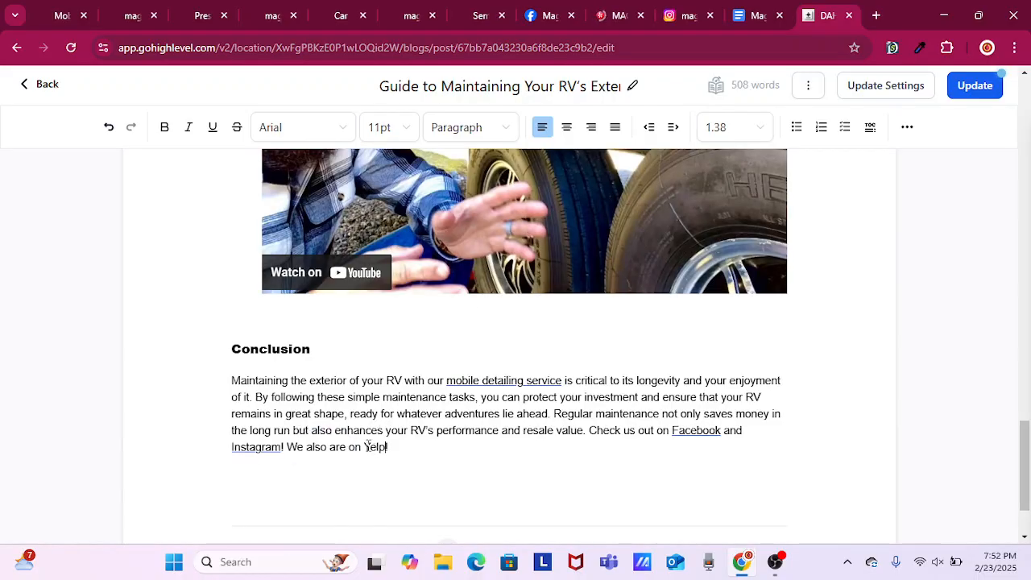
double_click(367, 447)
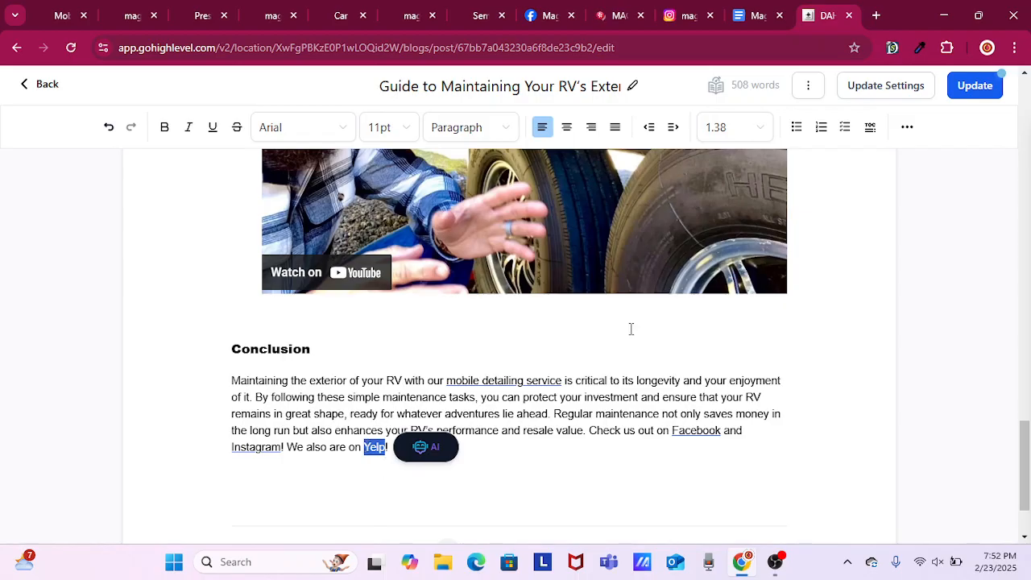
left_click(908, 128)
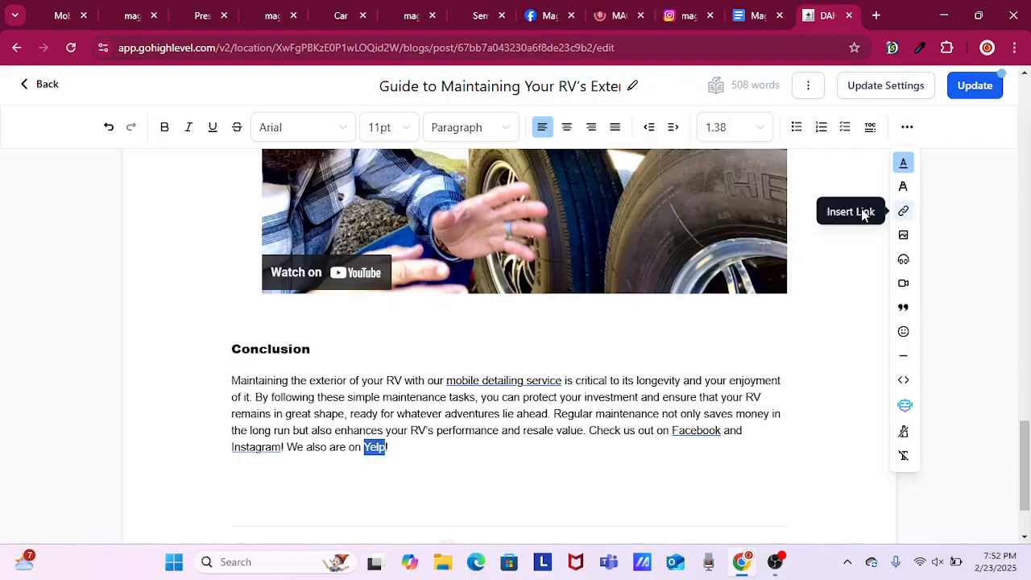
left_click(862, 213)
right_click(479, 199)
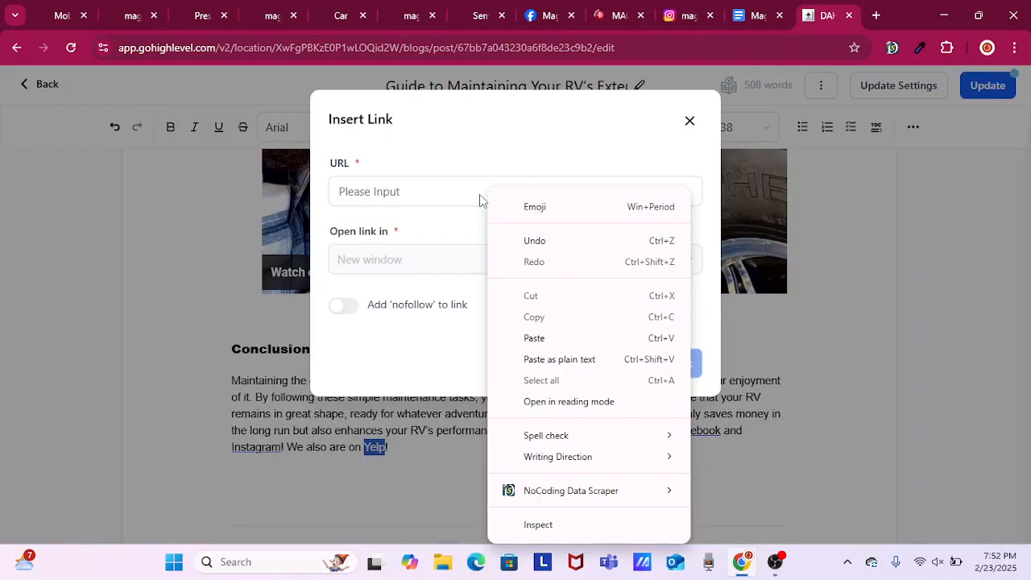
left_click(562, 367)
key("ctrl+v")
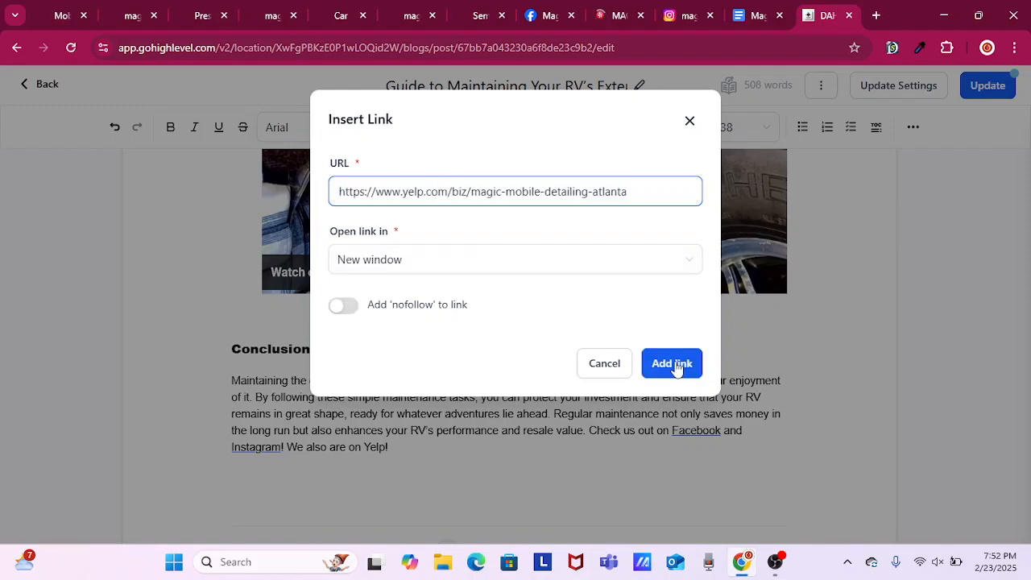
left_click(672, 363)
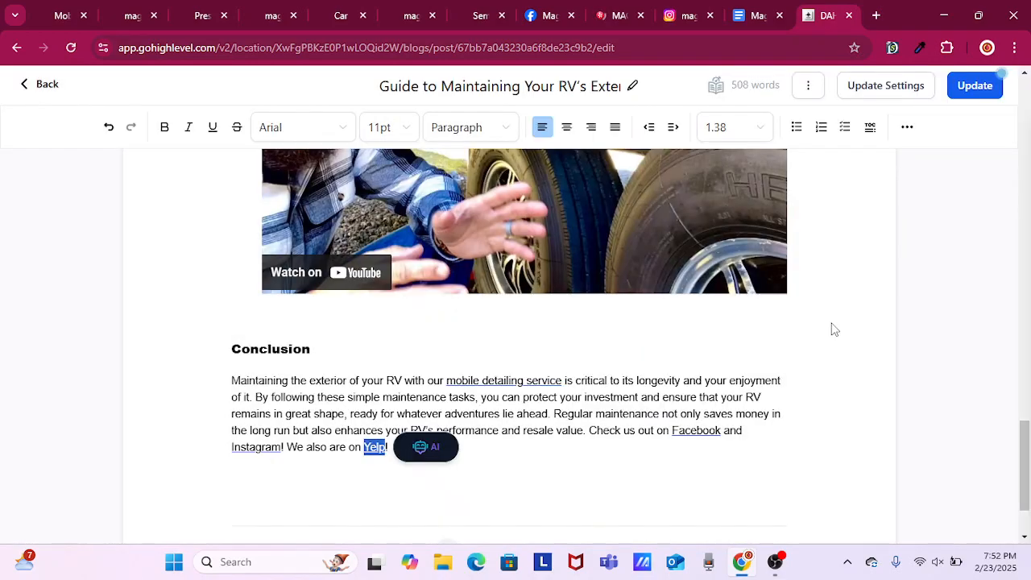
left_click(691, 447)
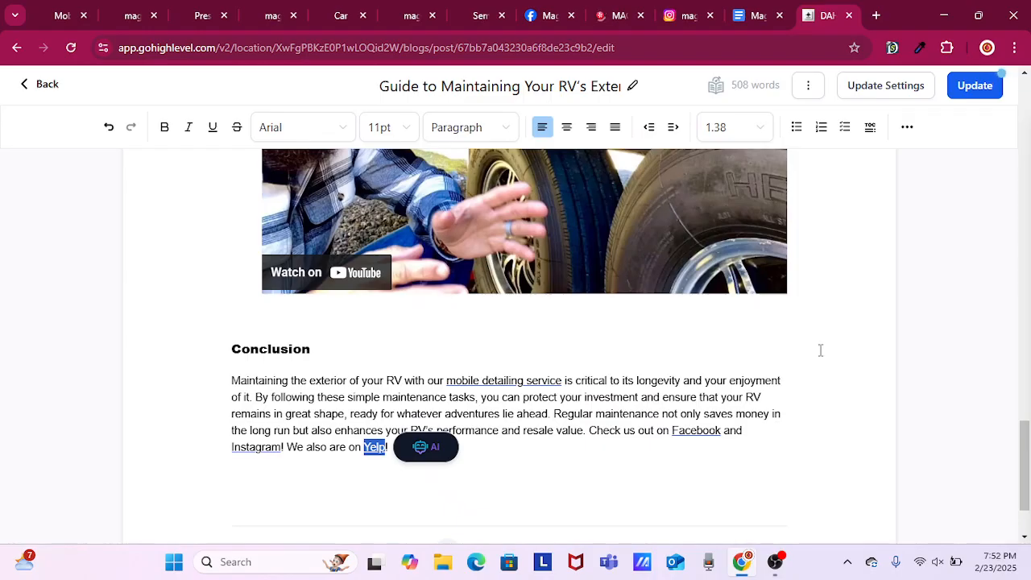
Save the RV post's changes and open the post "Why Boat Detailing Is Important for Boat Owners" for editing.
left_click(976, 89)
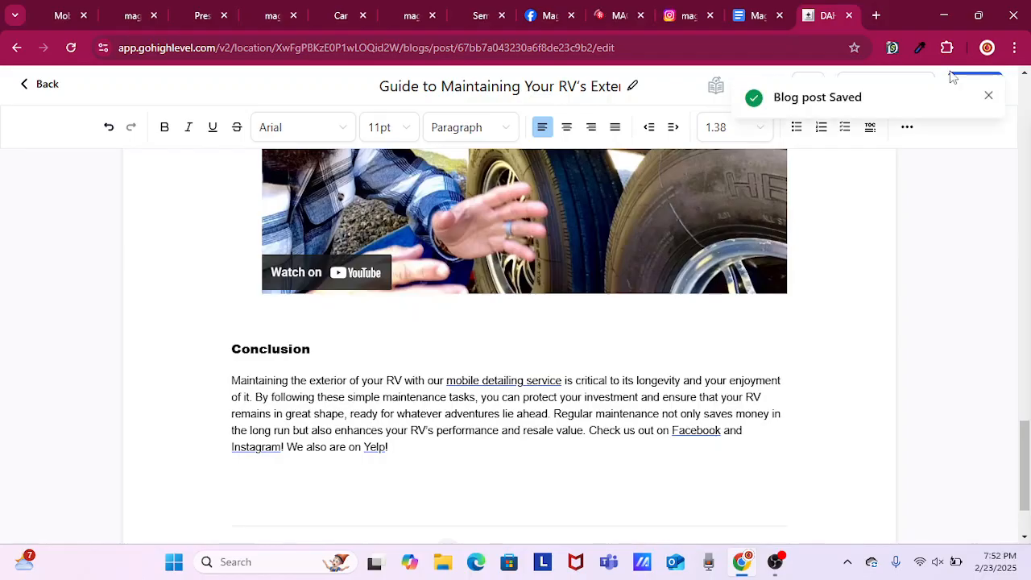
left_click(46, 88)
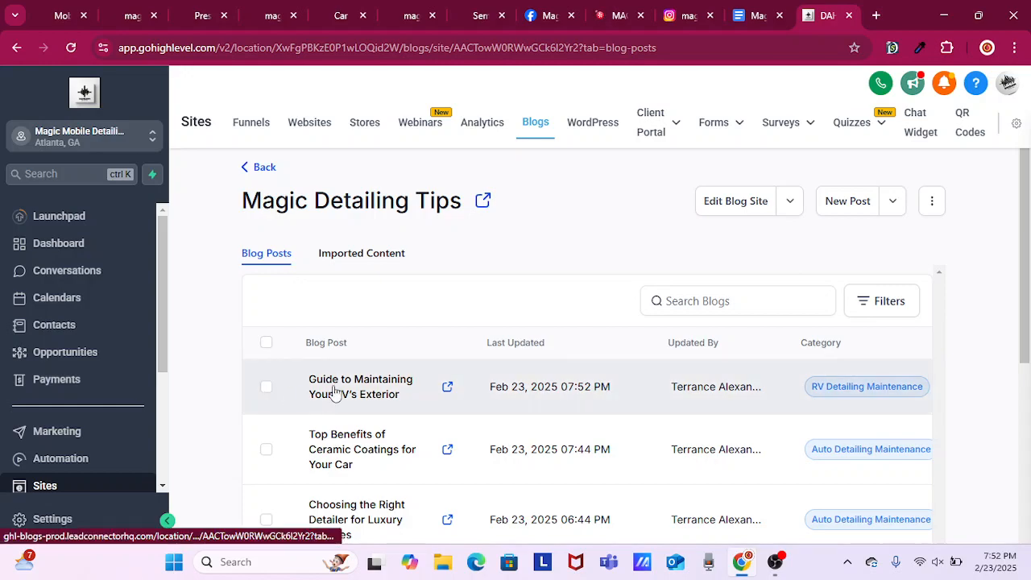
scroll(487, 460, "down", 5)
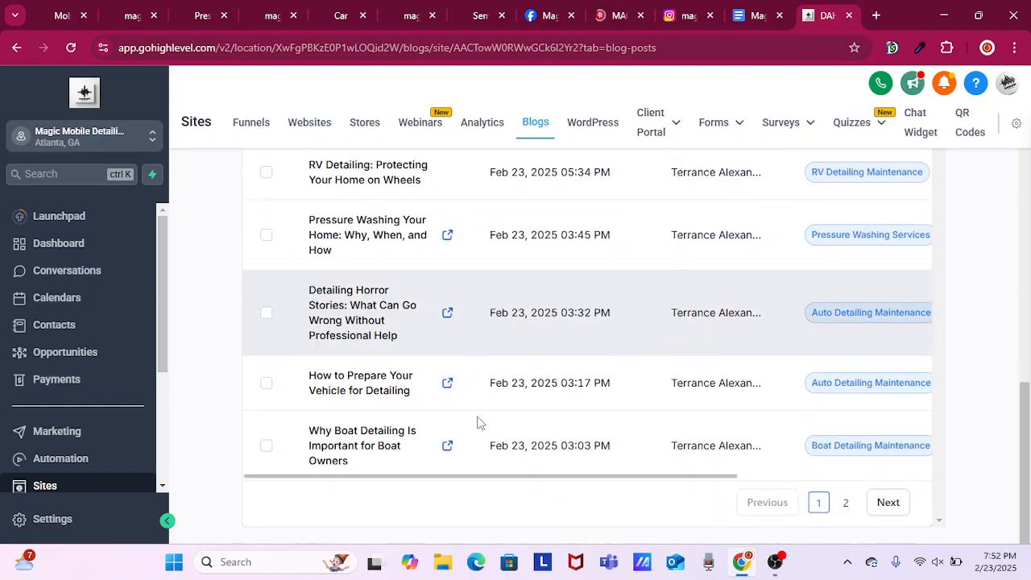
left_click(368, 446)
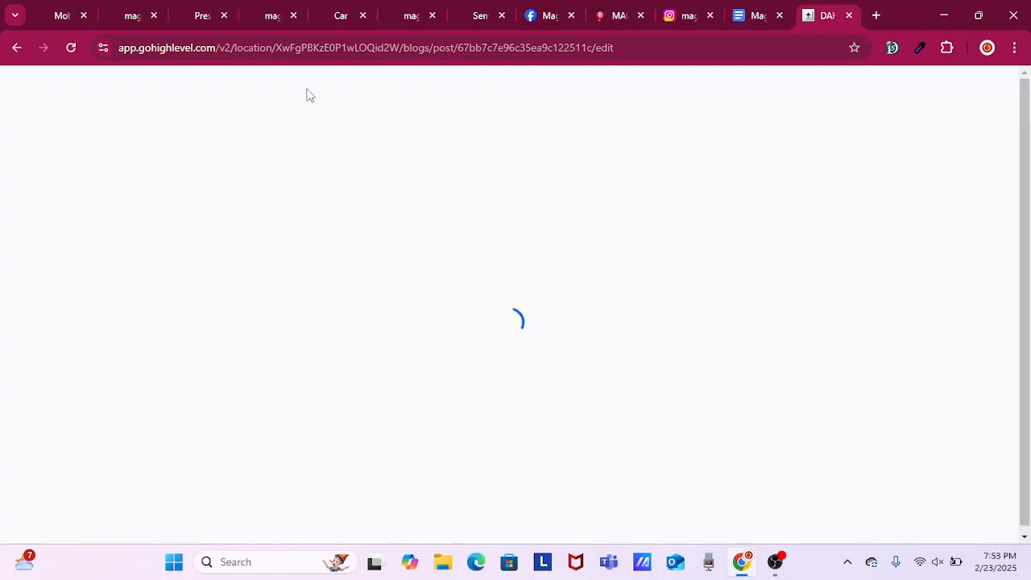
Copy the Magic Mobile Detailing homepage address, magicmobiledetailing.com.
left_click(61, 15)
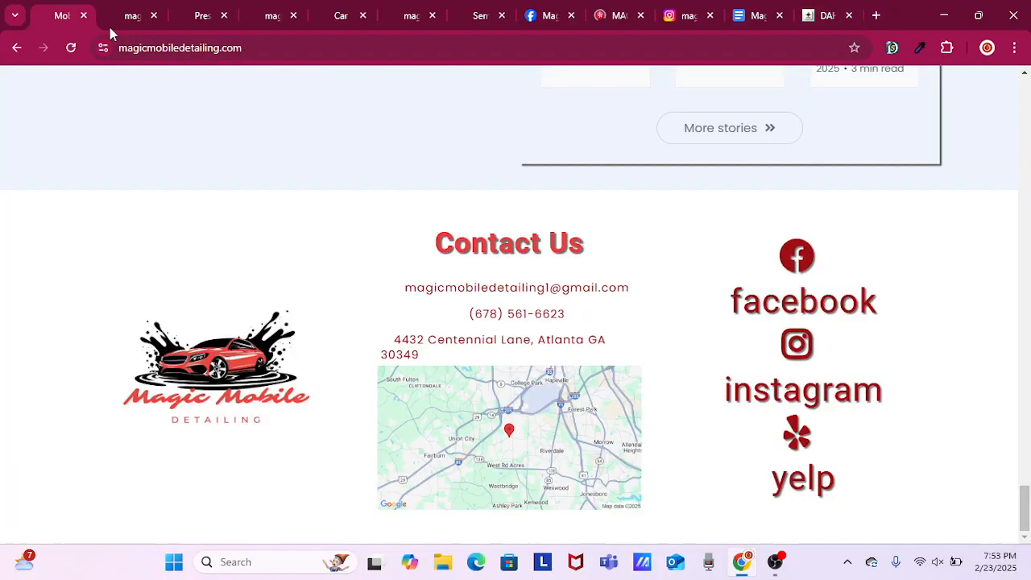
left_click(175, 48)
right_click(174, 49)
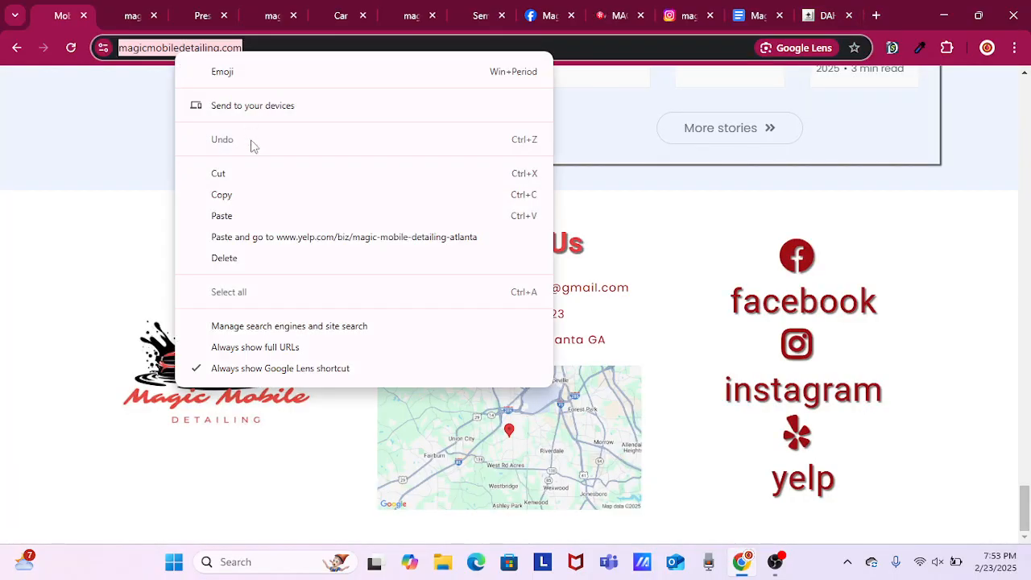
left_click(246, 195)
In the boat post's opening paragraph, make the second sentence begin "We at Magic Mobile Detailing believe regular cleaning".
left_click(815, 17)
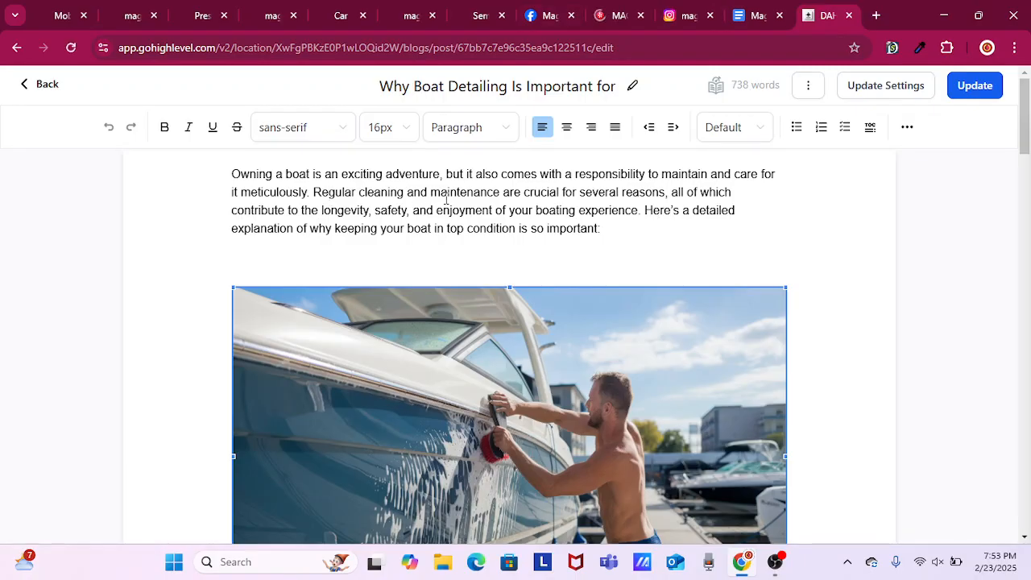
left_click(313, 190)
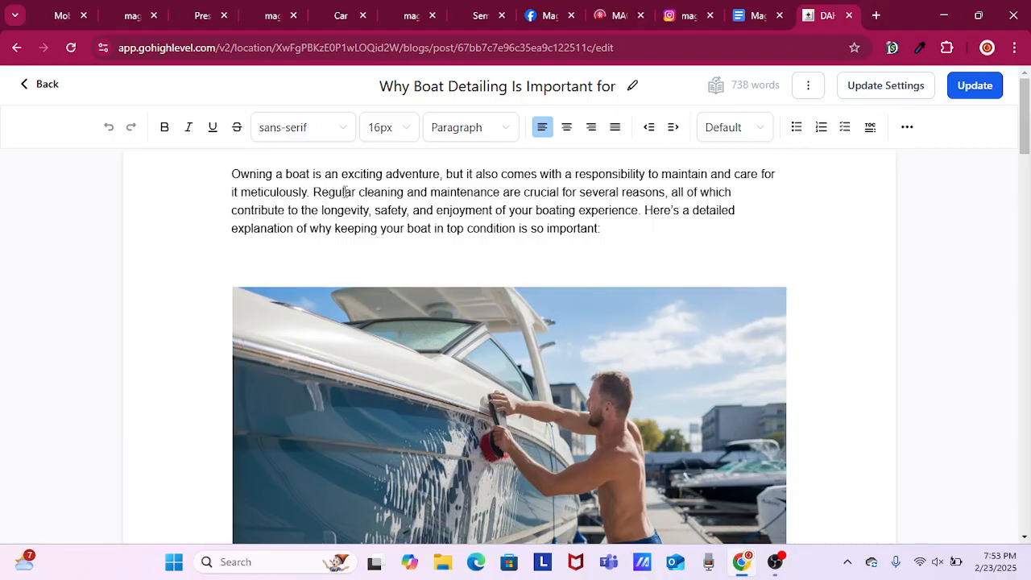
key("Delete")
type("We")
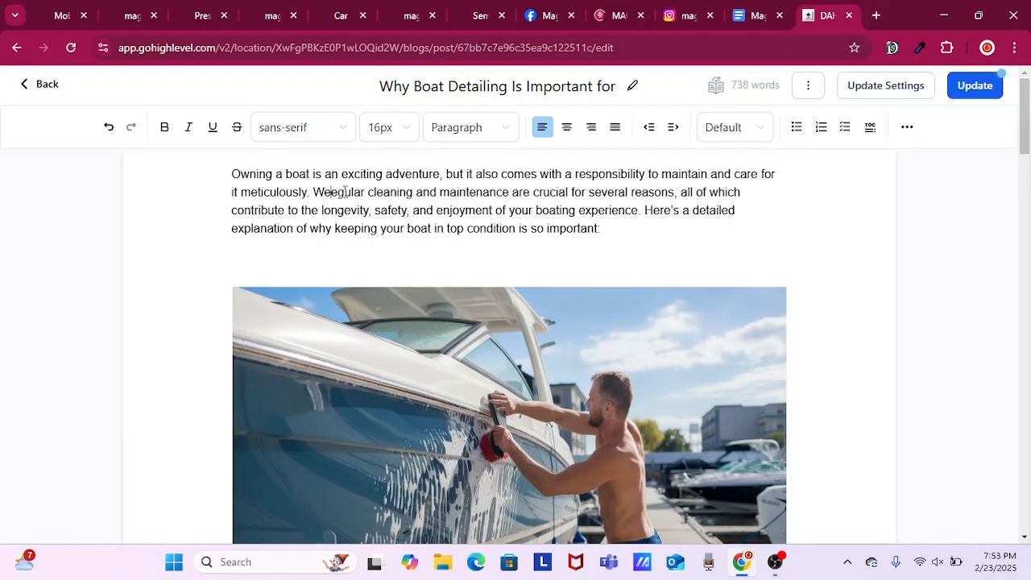
type(" at Mag")
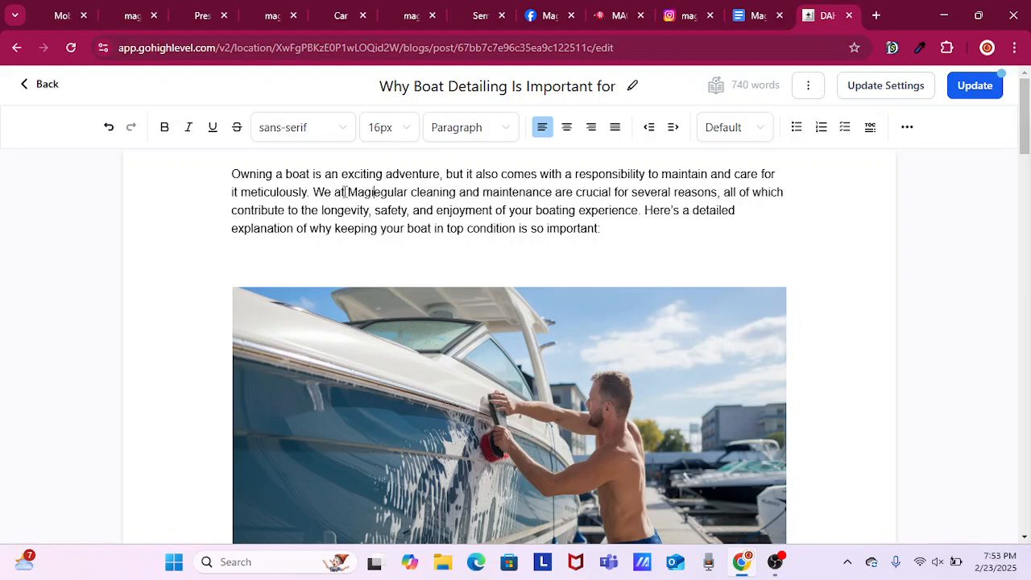
type("ic M")
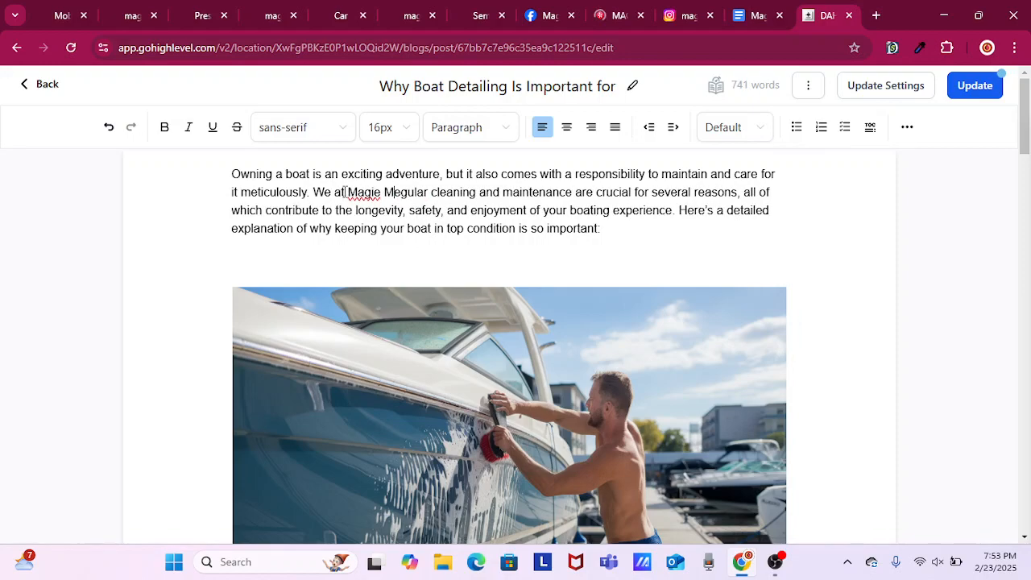
type("obile Det")
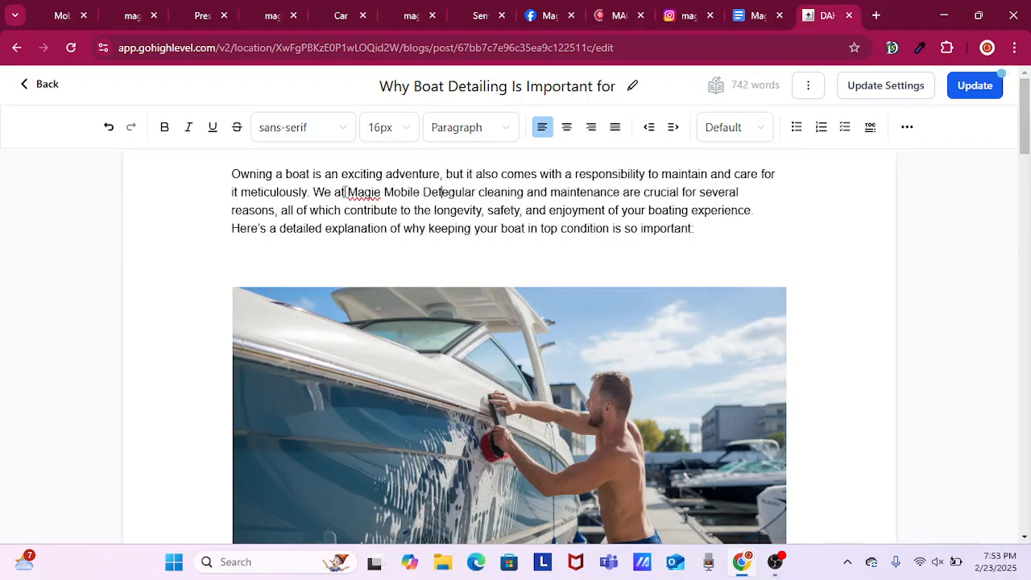
type("ailing")
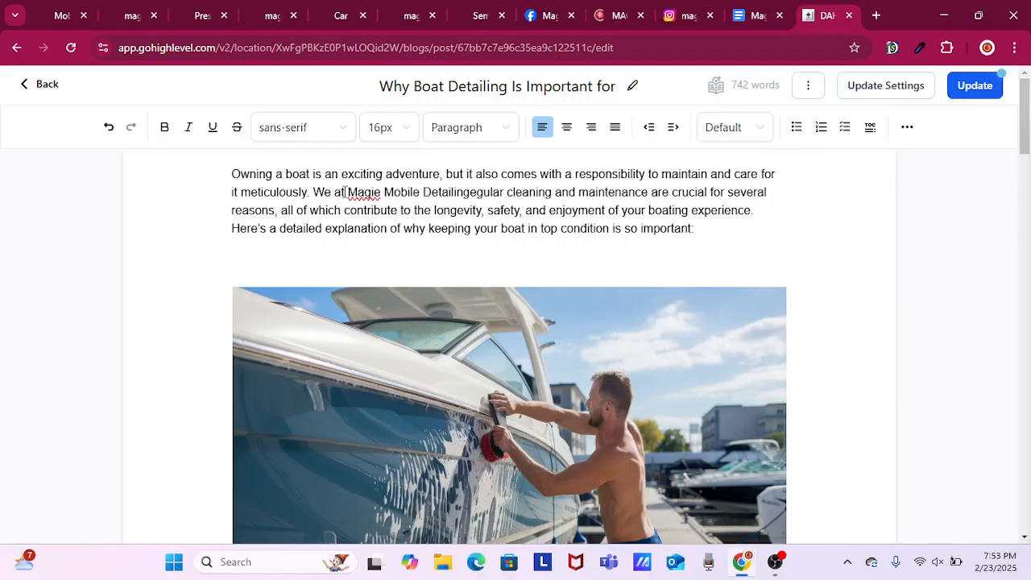
type(" be")
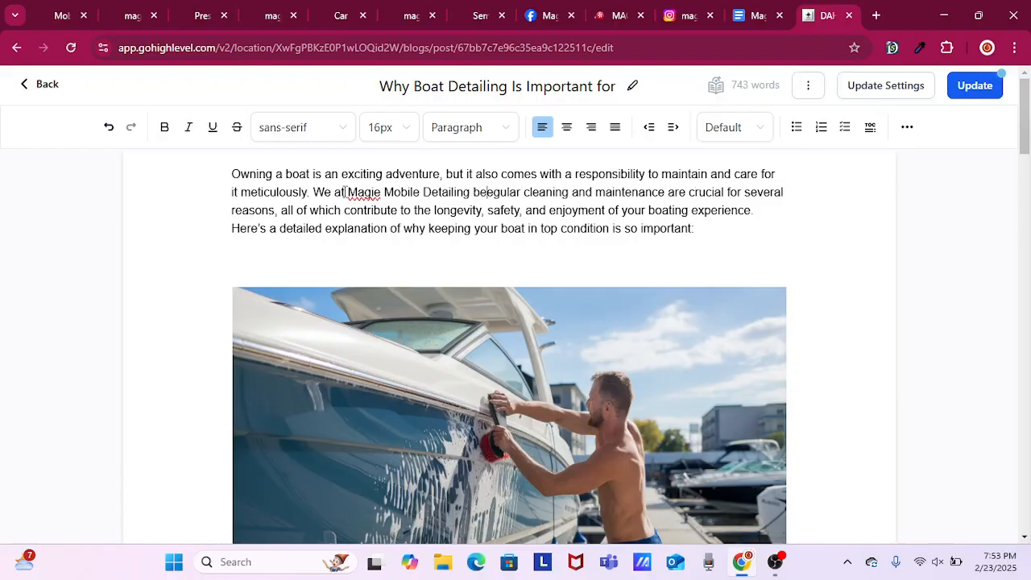
type("l")
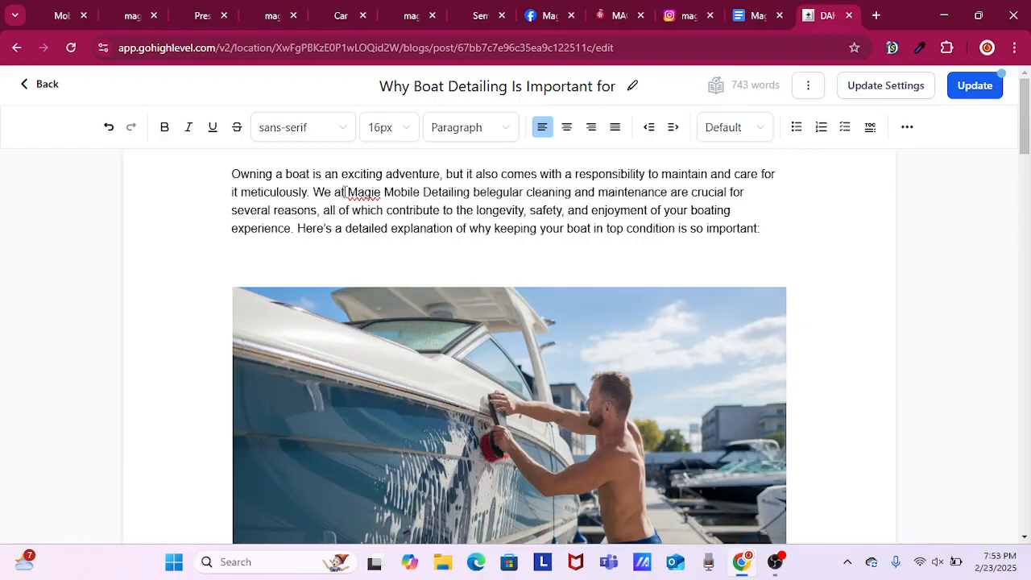
type("ieve ")
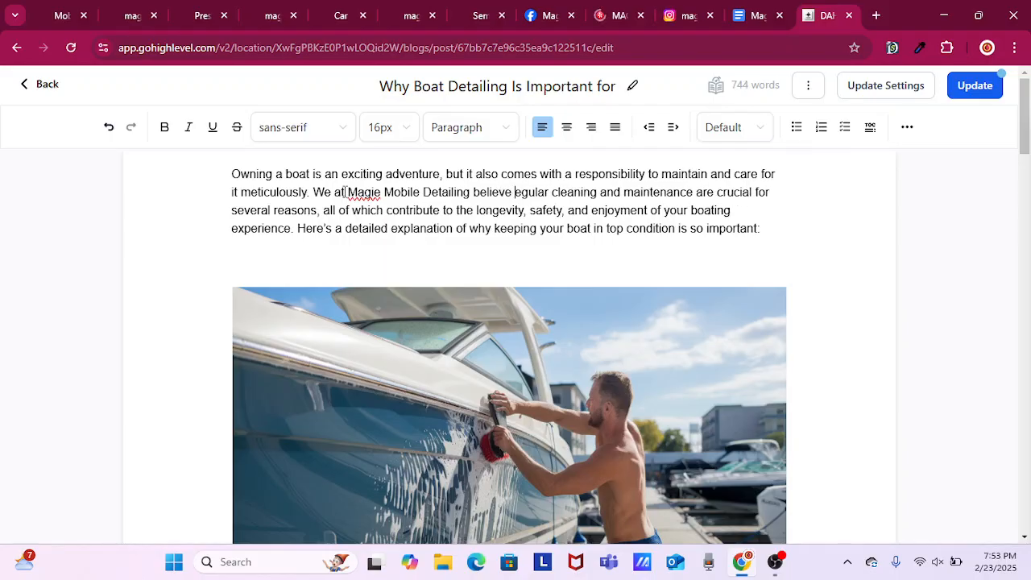
type("r")
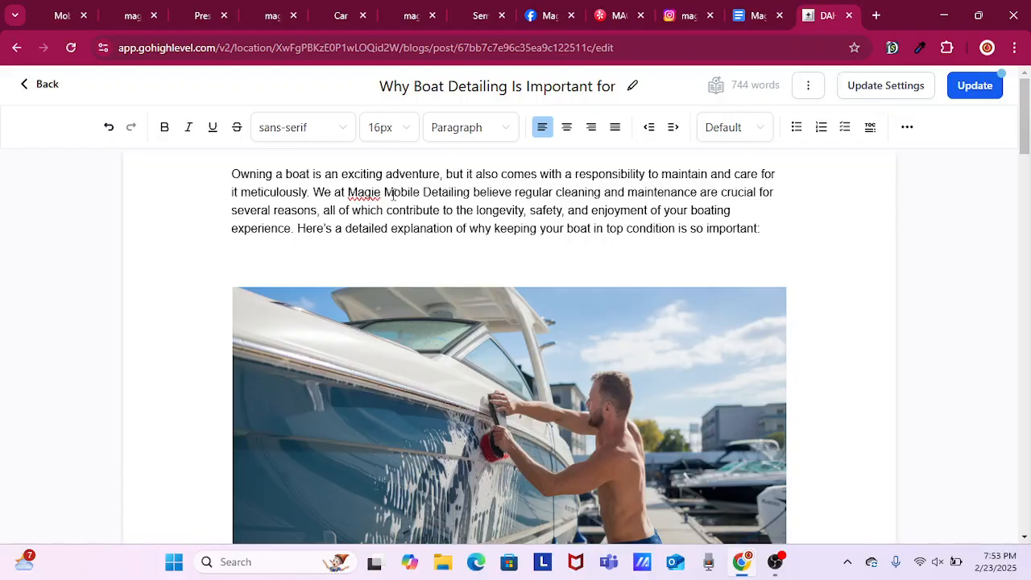
key("BackSpace")
type("c")
left_click(470, 196)
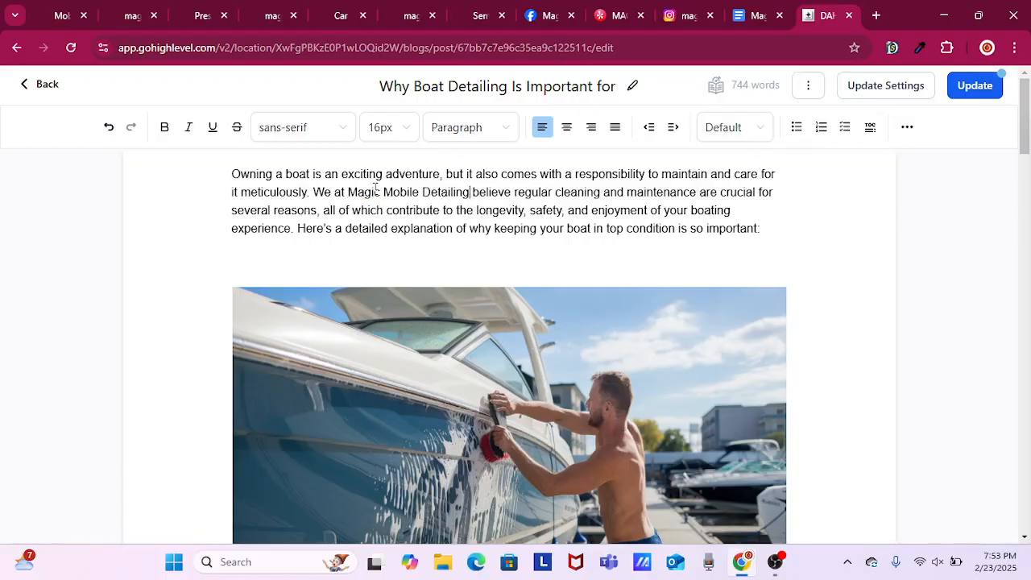
left_click_drag(348, 191, 470, 191)
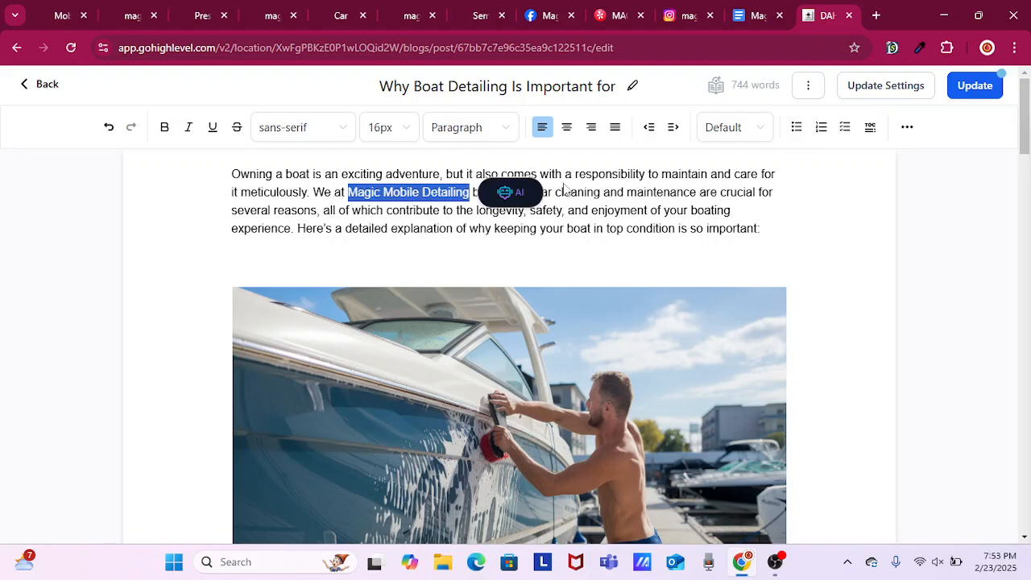
left_click(907, 126)
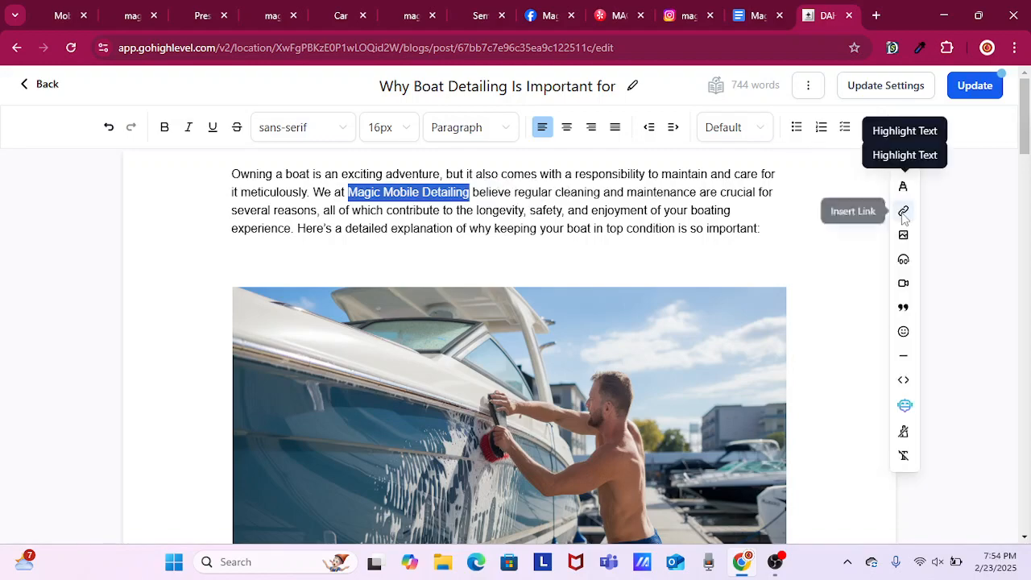
left_click(908, 211)
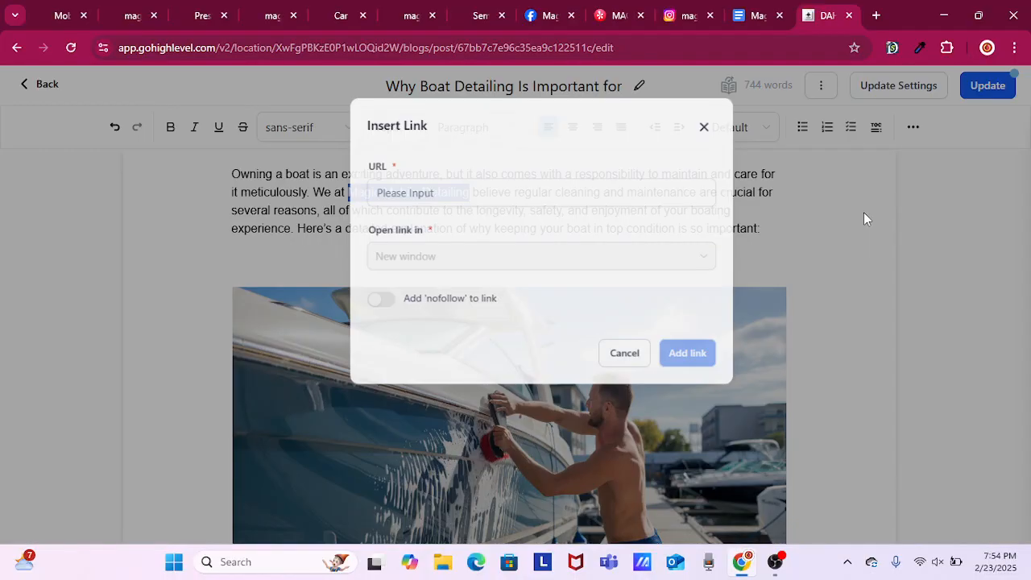
key("ctrl+v")
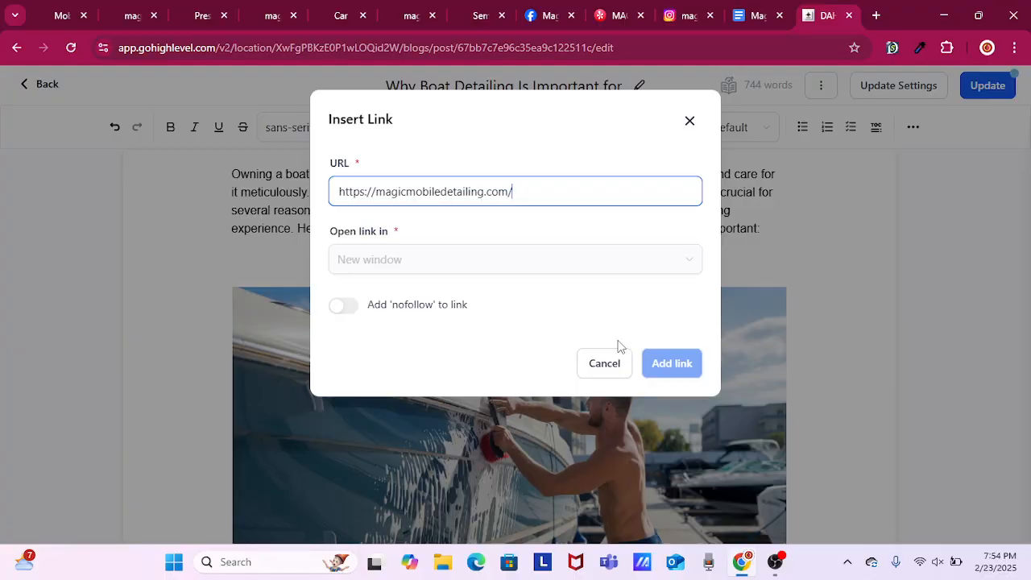
left_click(672, 363)
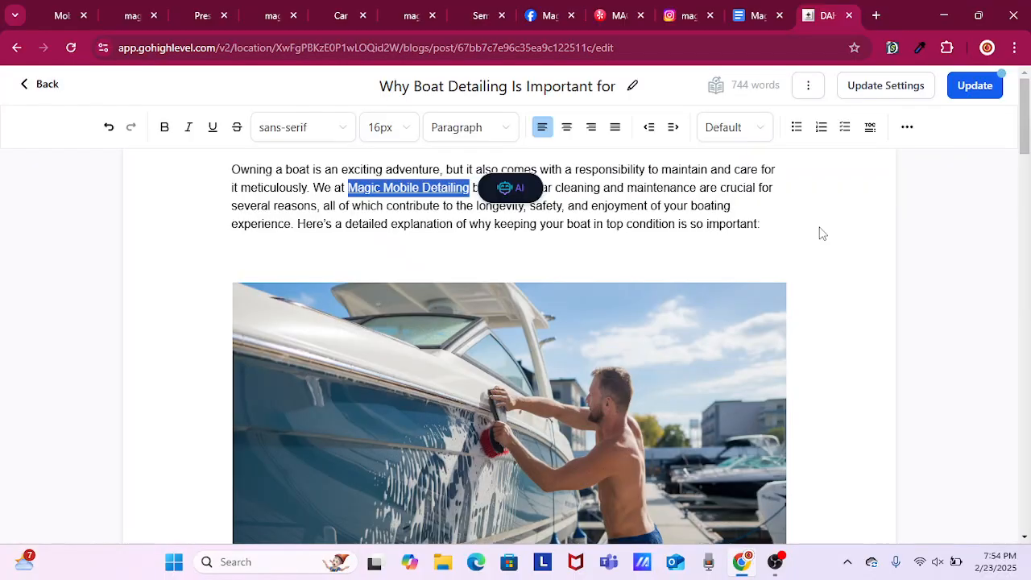
Review the boat post's body sections from the opening image down to its Conclusion.
scroll(820, 229, "down", 3)
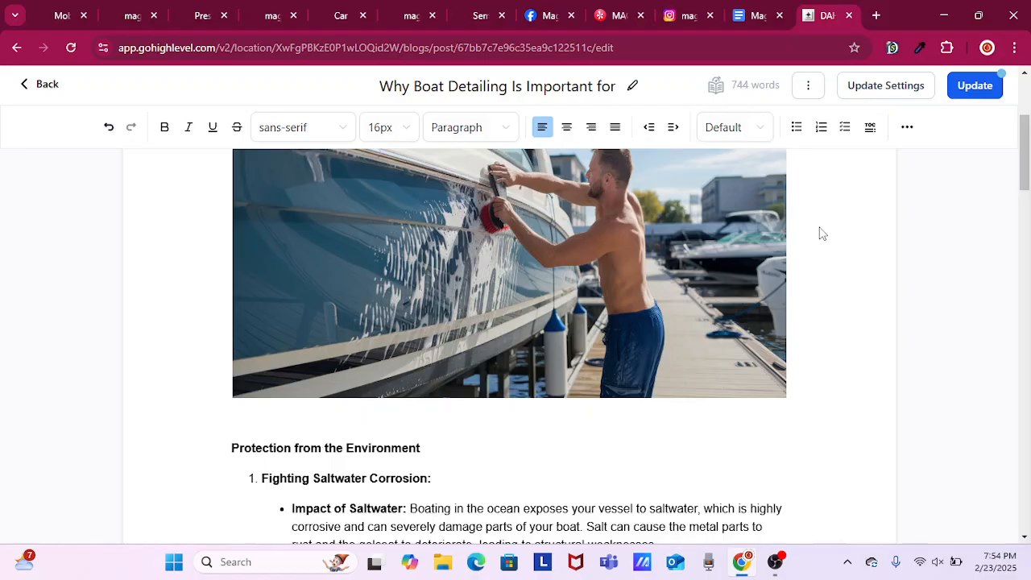
scroll(822, 234, "down", 4)
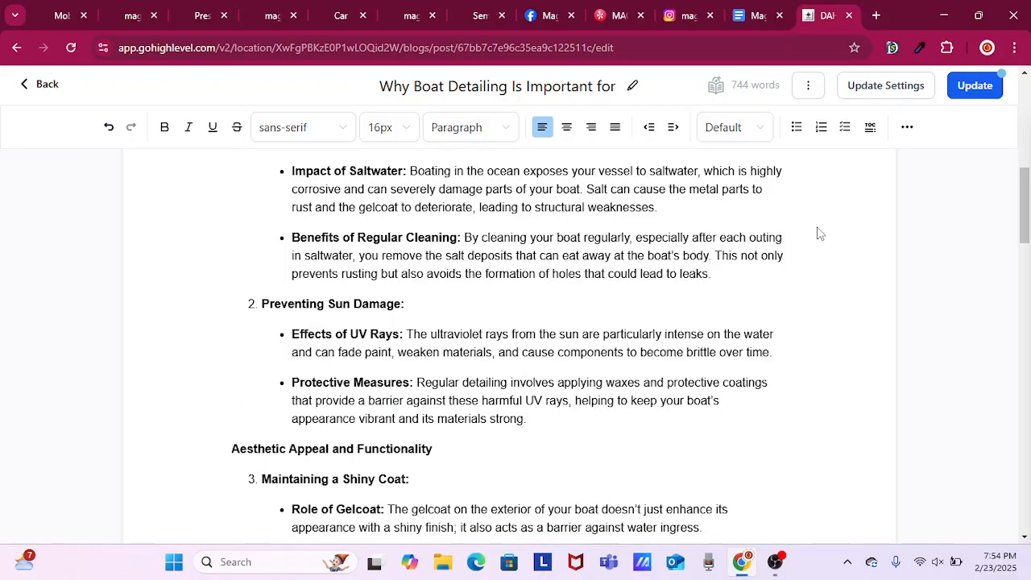
scroll(820, 234, "down", 1)
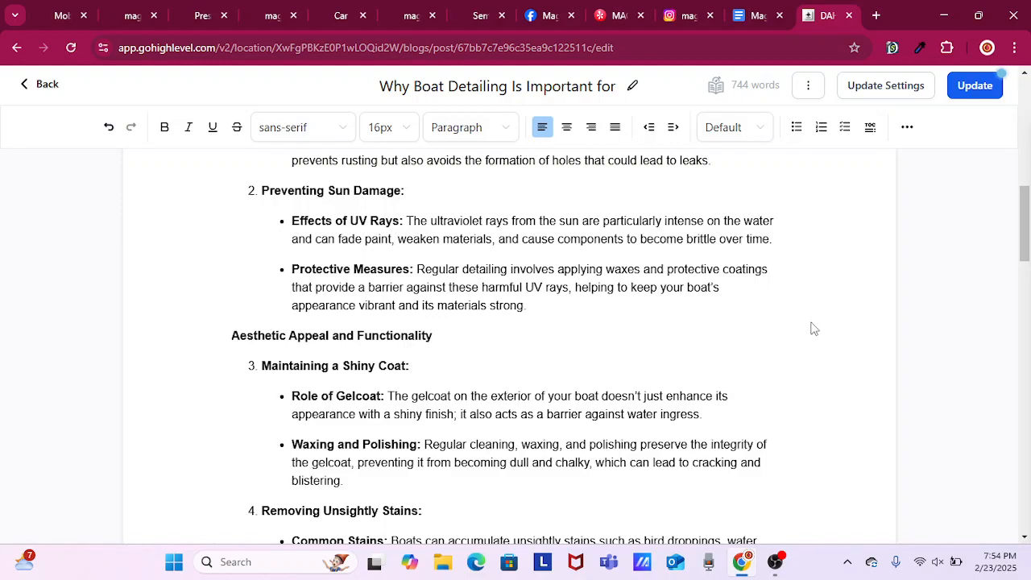
scroll(812, 328, "down", 1)
scroll(835, 336, "down", 2)
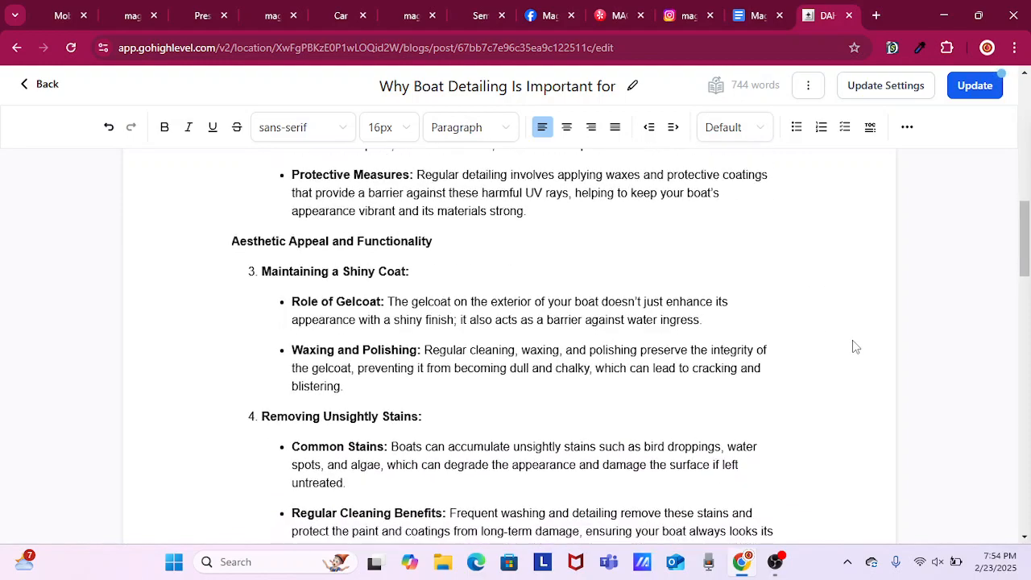
scroll(856, 346, "down", 1)
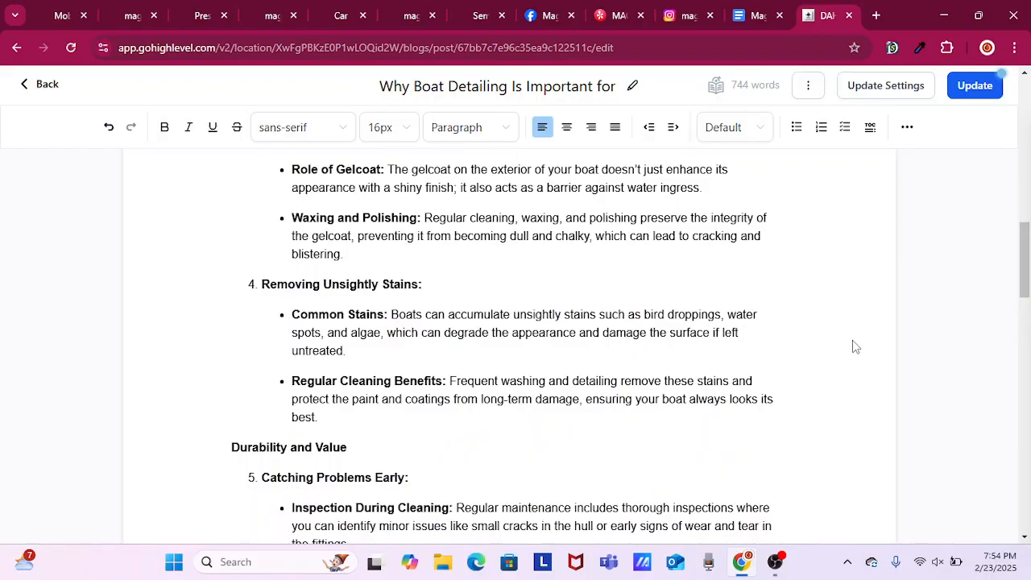
scroll(853, 339, "down", 1)
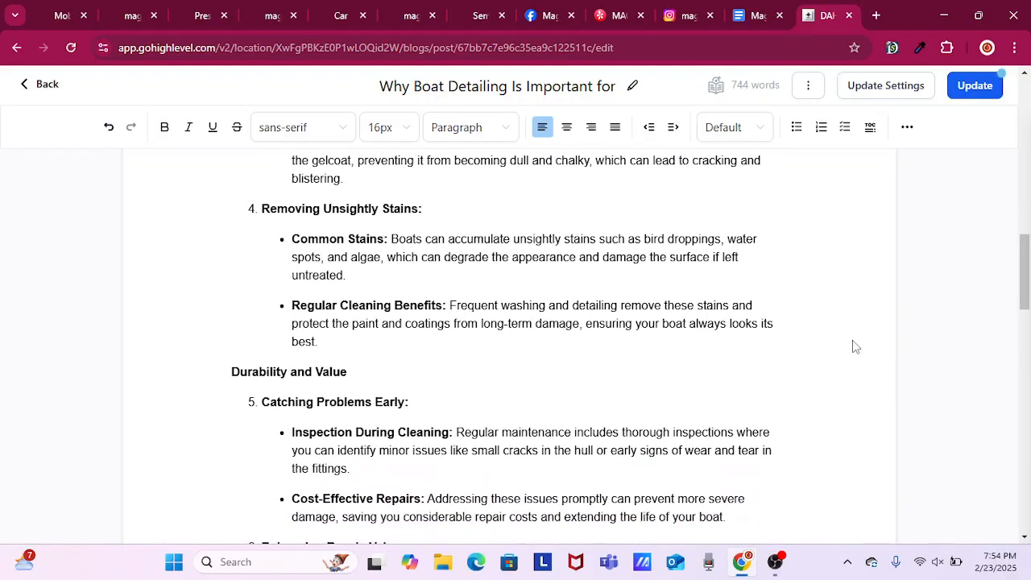
scroll(855, 346, "down", 5)
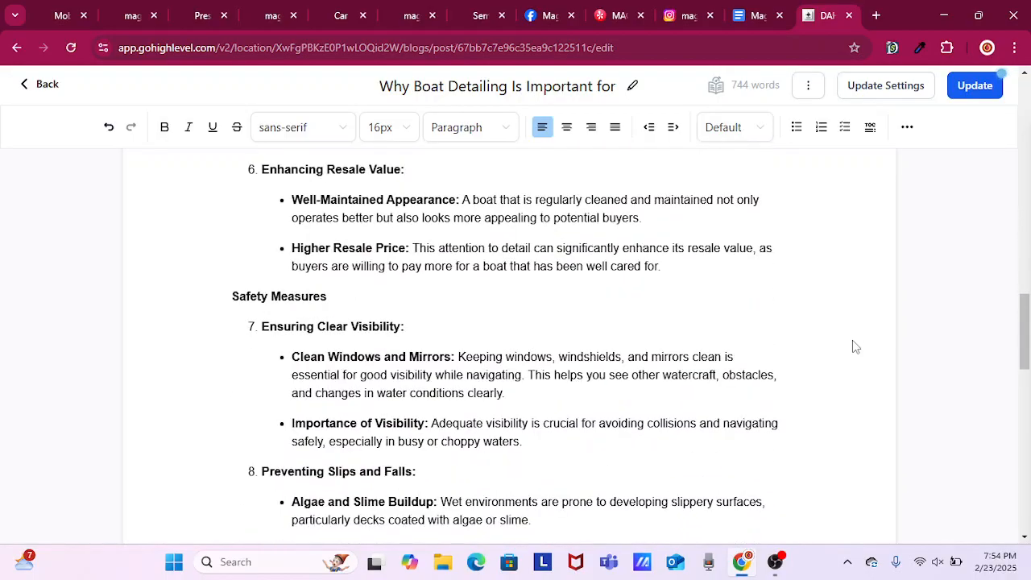
scroll(856, 347, "down", 4)
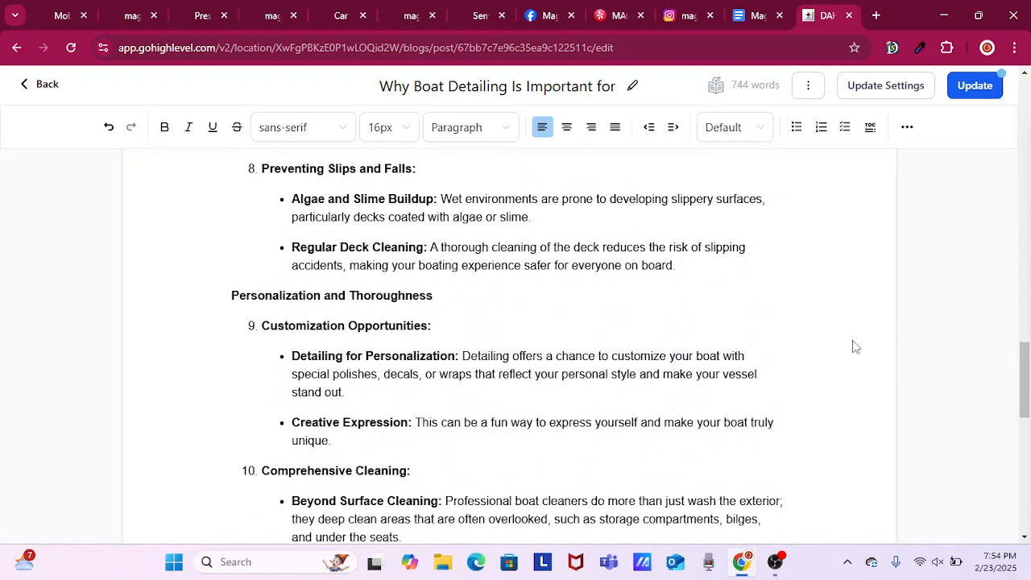
scroll(855, 346, "down", 5)
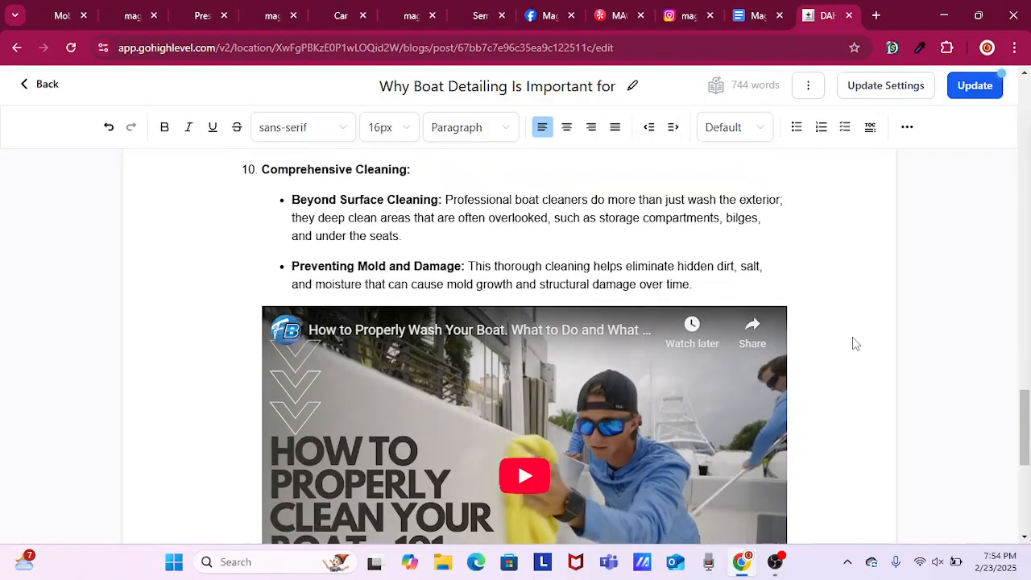
scroll(856, 344, "down", 3)
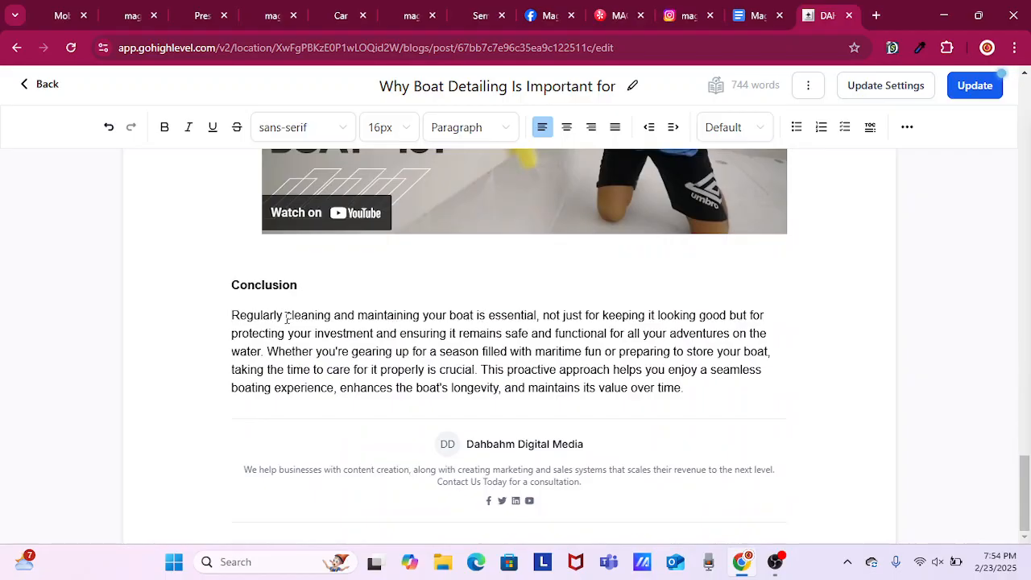
Insert "with our mobile detailing services" after "your boat" in the first sentence of the boat post's Conclusion.
left_click(474, 316)
type("with our")
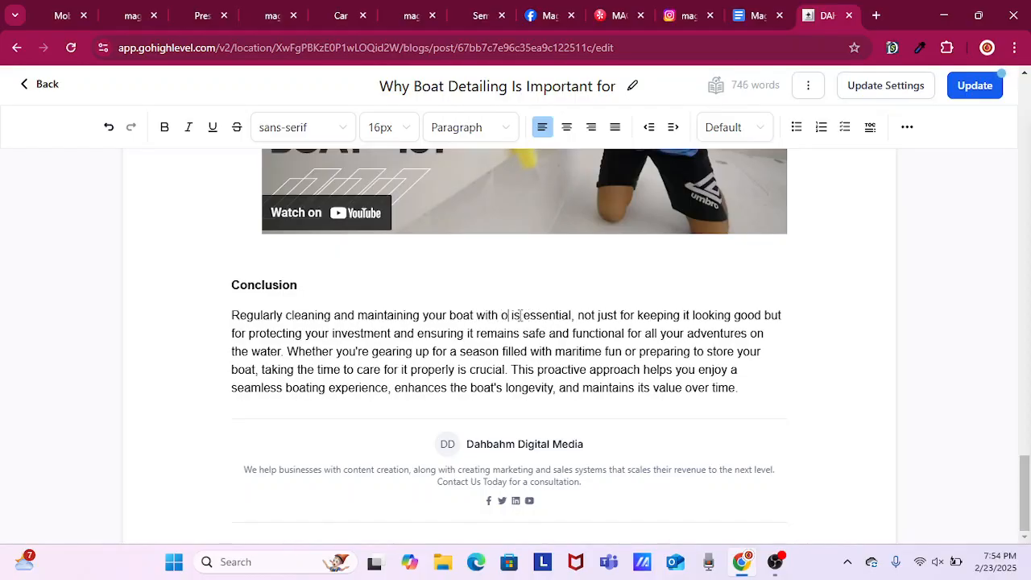
type(" mobile ")
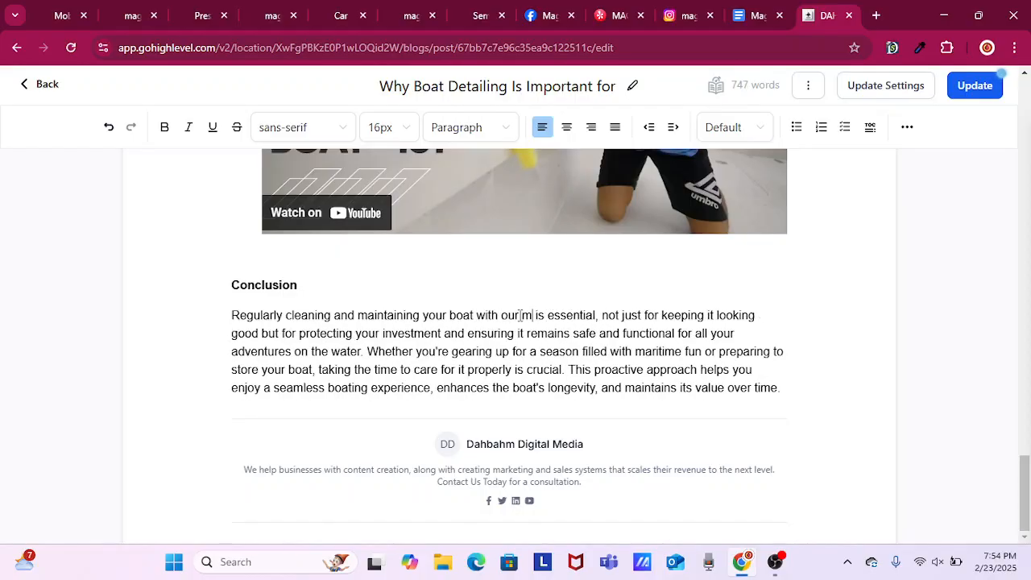
type("de")
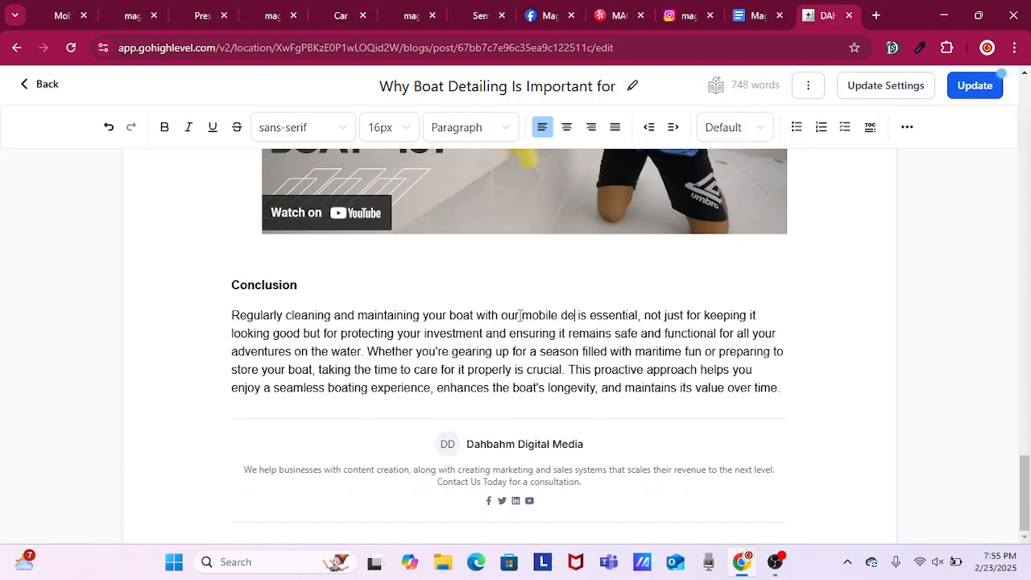
type("tail")
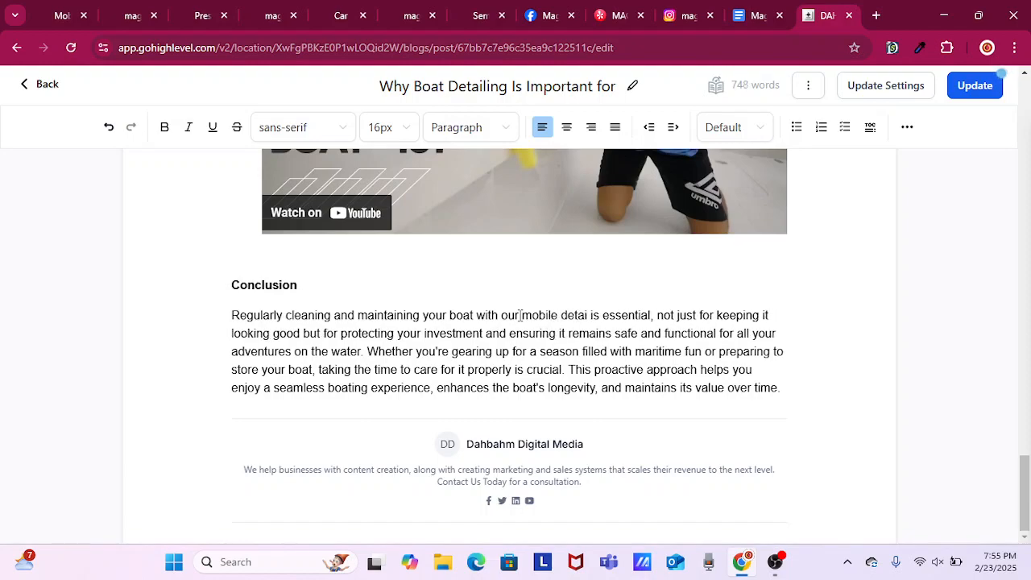
type("in")
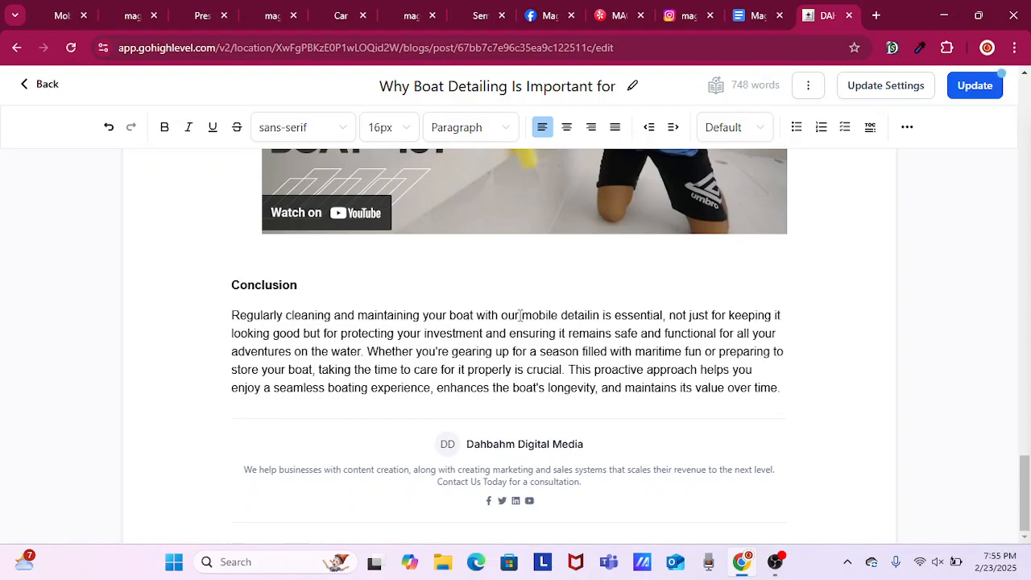
type("g")
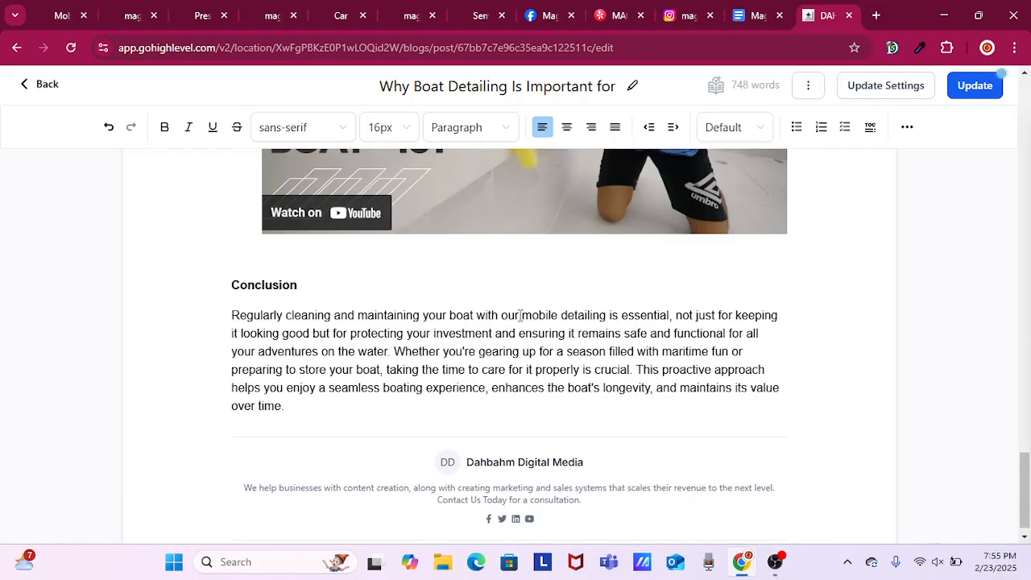
type(" servi ")
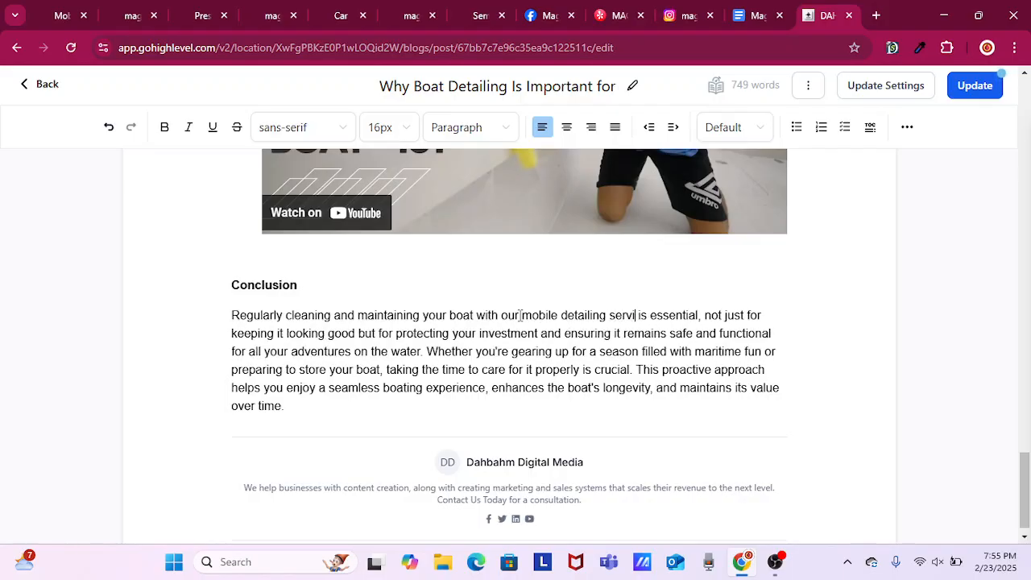
type("ces")
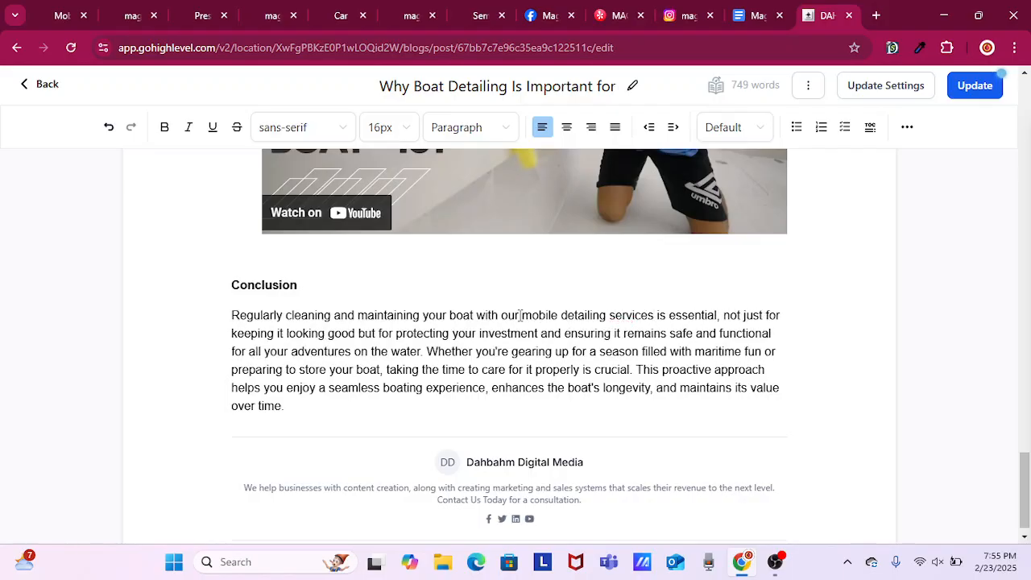
Replace "is" with "are" before "essential" in the Conclusion's first sentence.
key("Right")
key("Right")
key("BackSpace")
key("Delete")
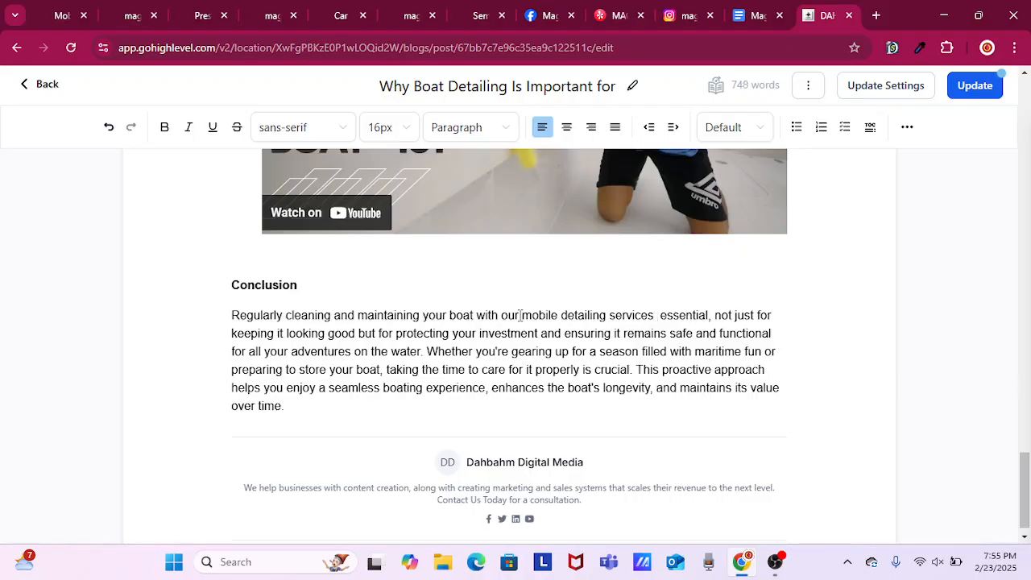
type("are")
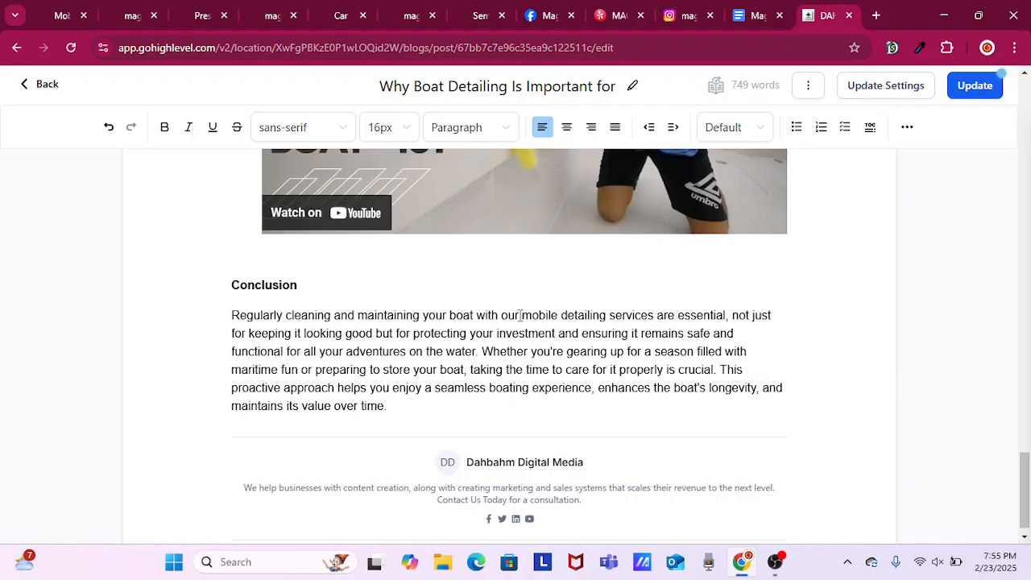
Select "Regularly cleaning and maintaining your boat with our mobile detailing services" and copy the service page address magicmobiledetailing.com/boat-detailing-service.
left_click(583, 317)
left_click_drag(655, 315, 609, 316)
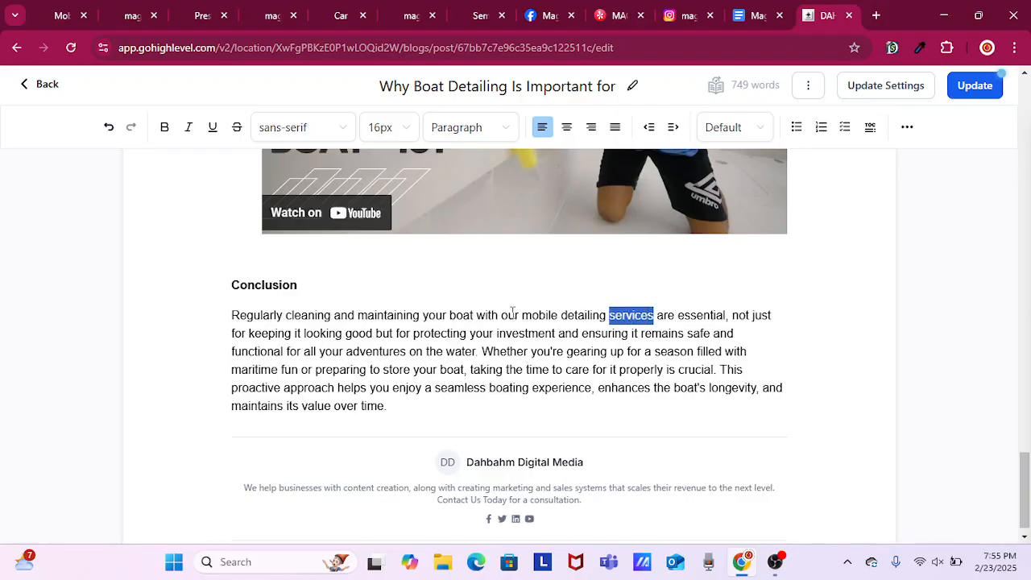
left_click_drag(512, 312, 231, 326)
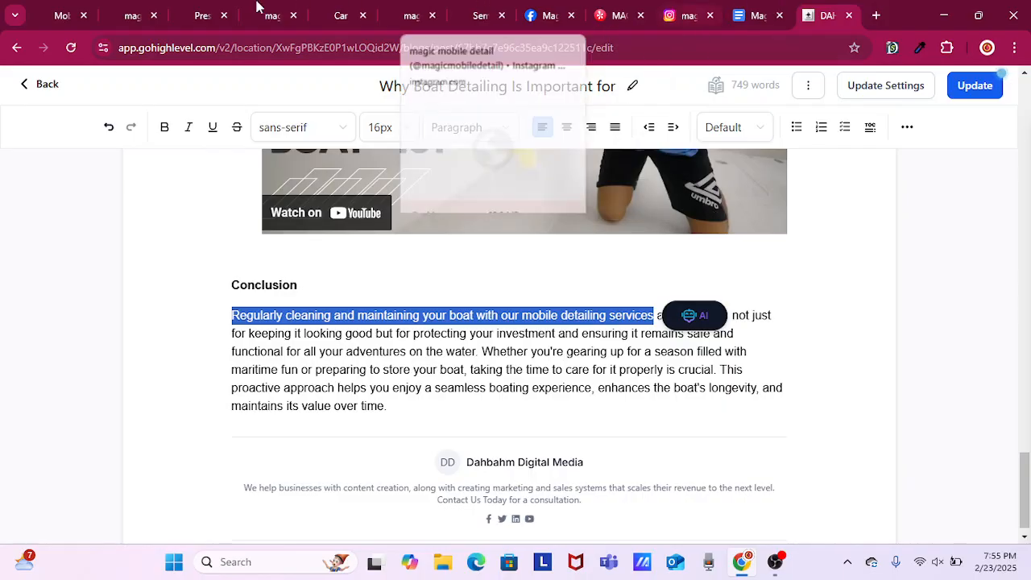
left_click(142, 17)
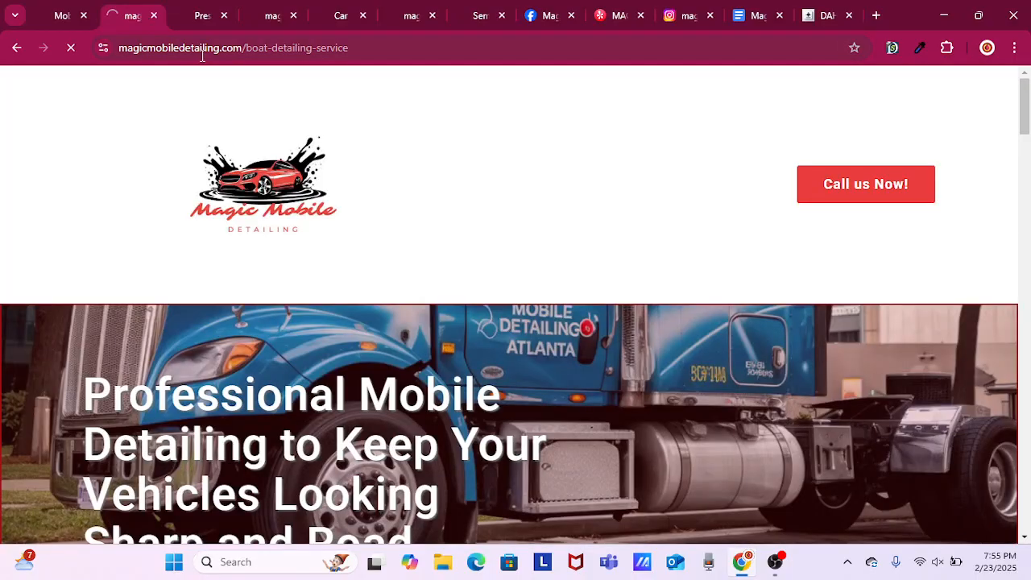
left_click(201, 55)
right_click(200, 62)
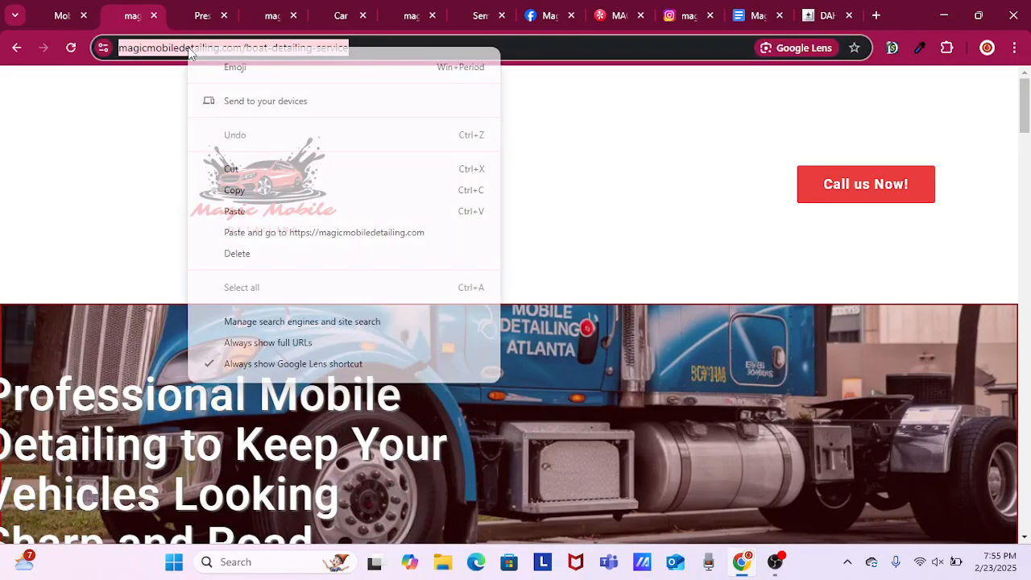
left_click(270, 197)
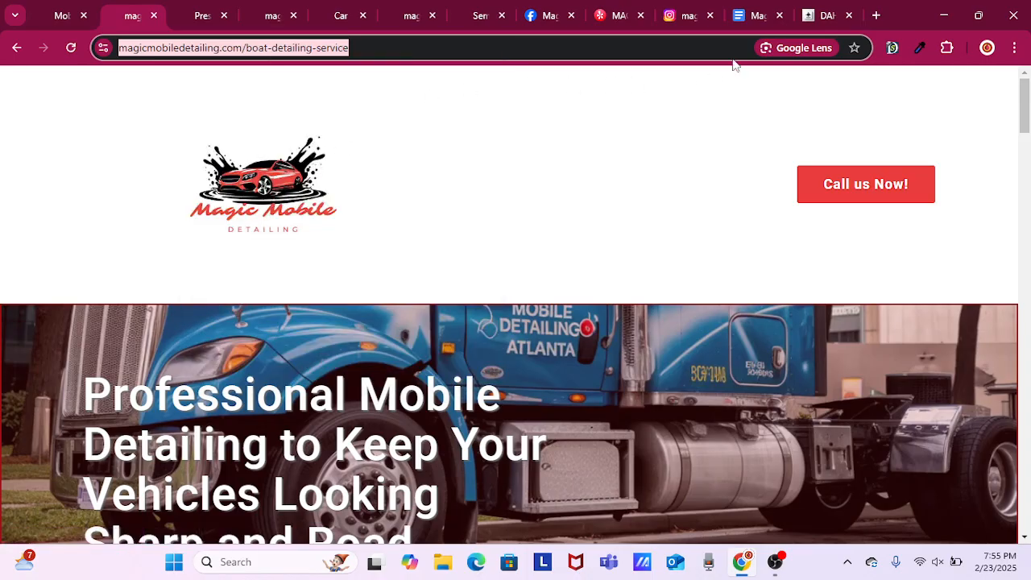
left_click(822, 17)
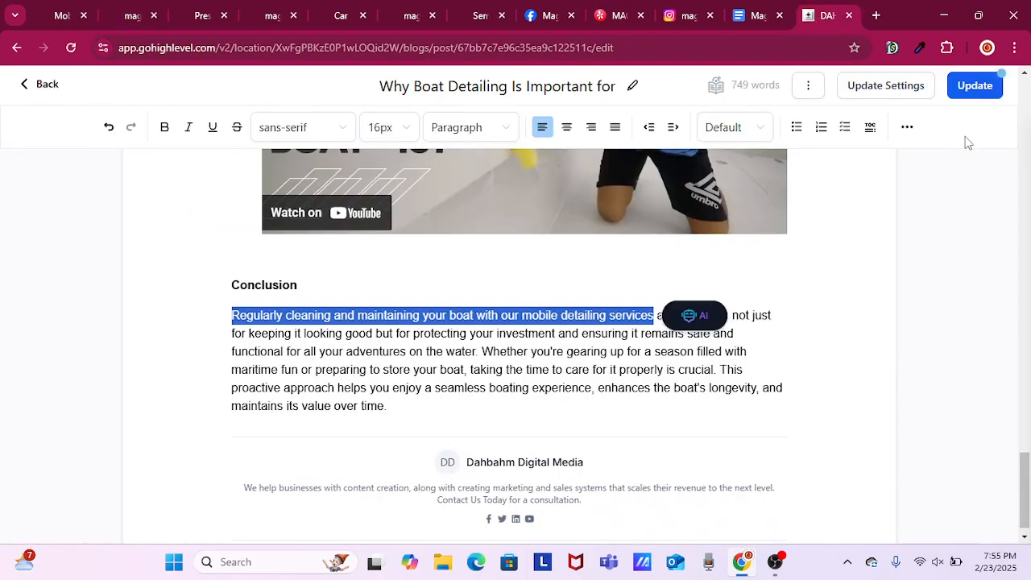
left_click(907, 129)
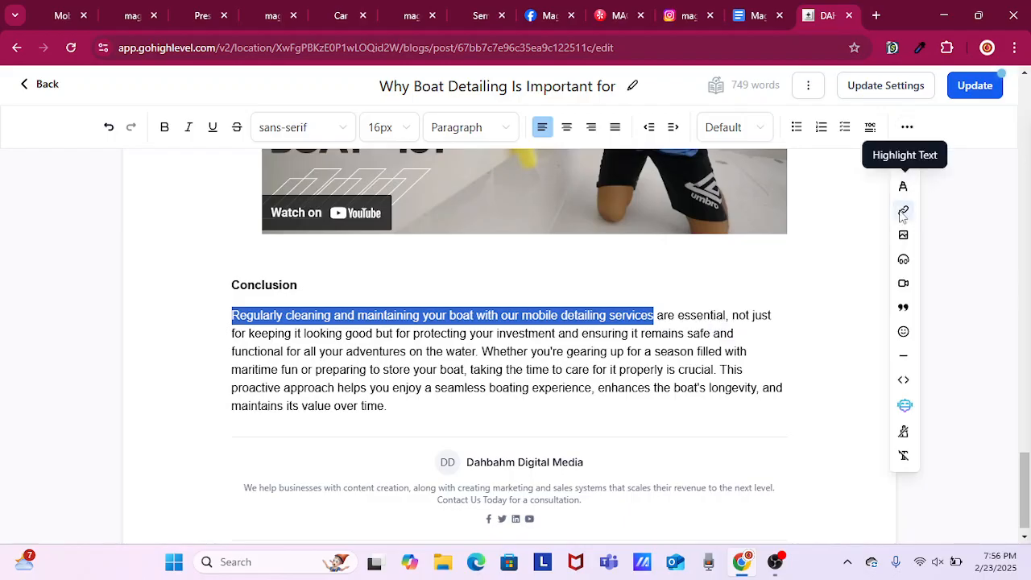
left_click(904, 211)
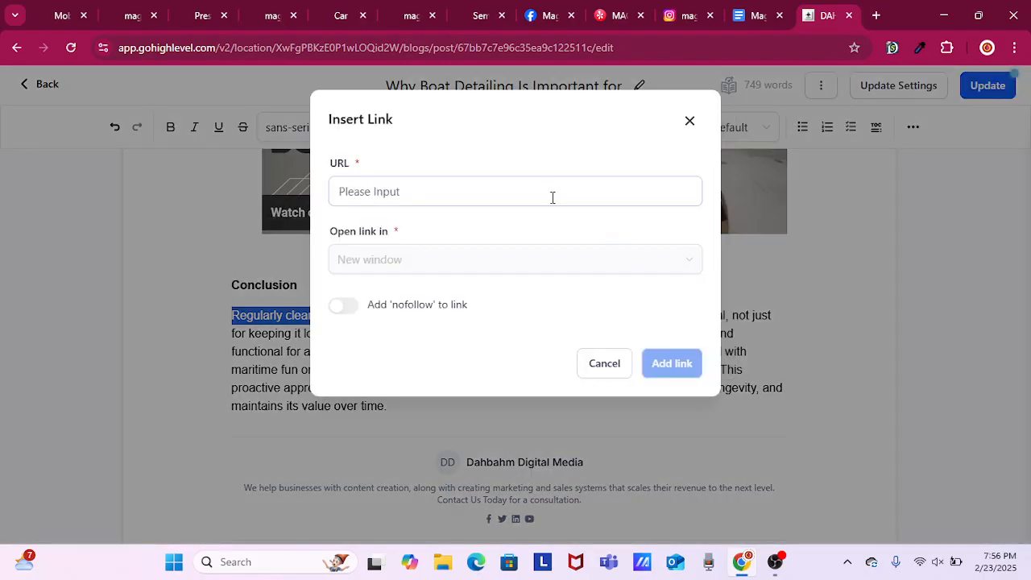
left_click(552, 201)
right_click(551, 202)
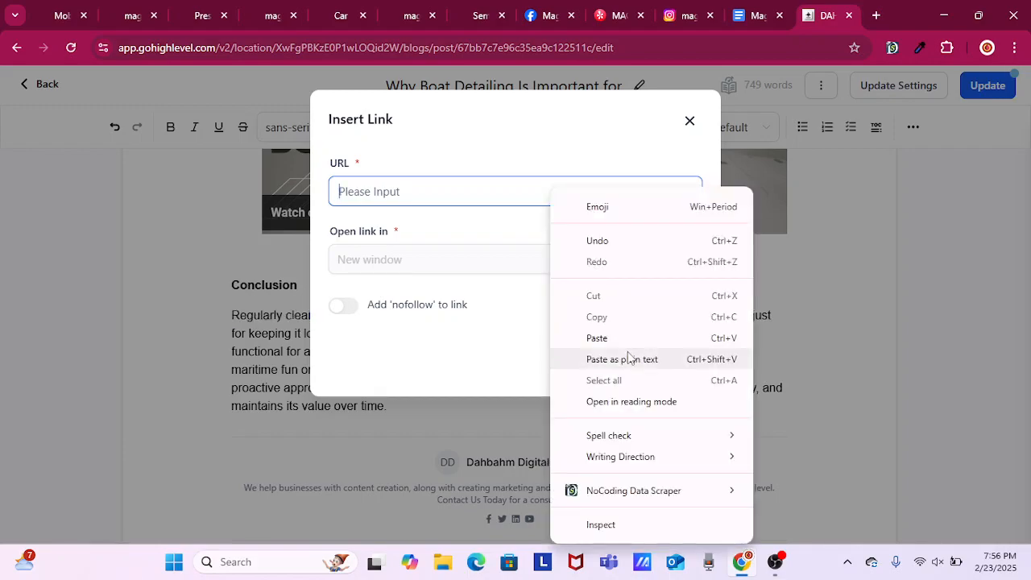
left_click(630, 358)
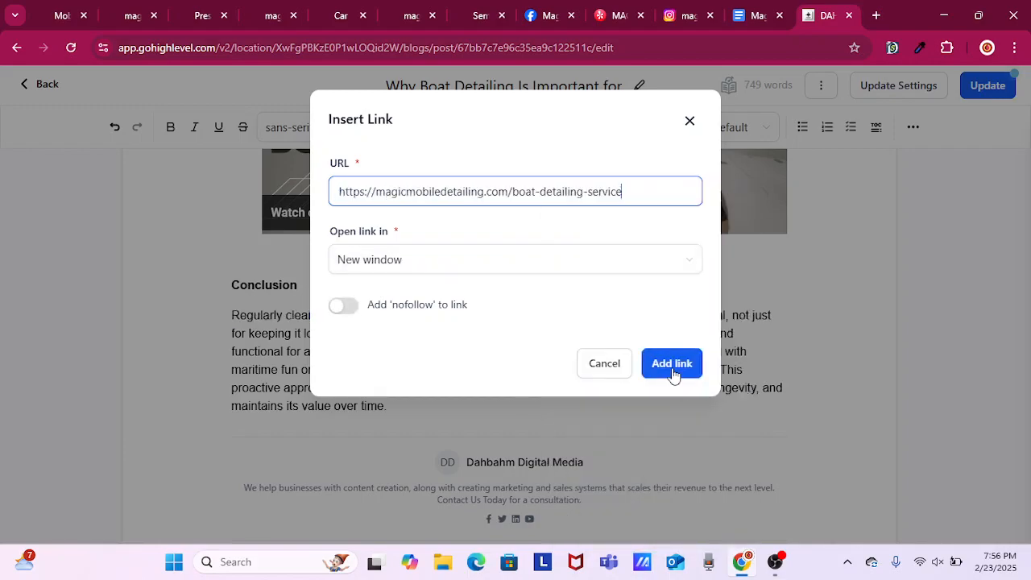
left_click(672, 363)
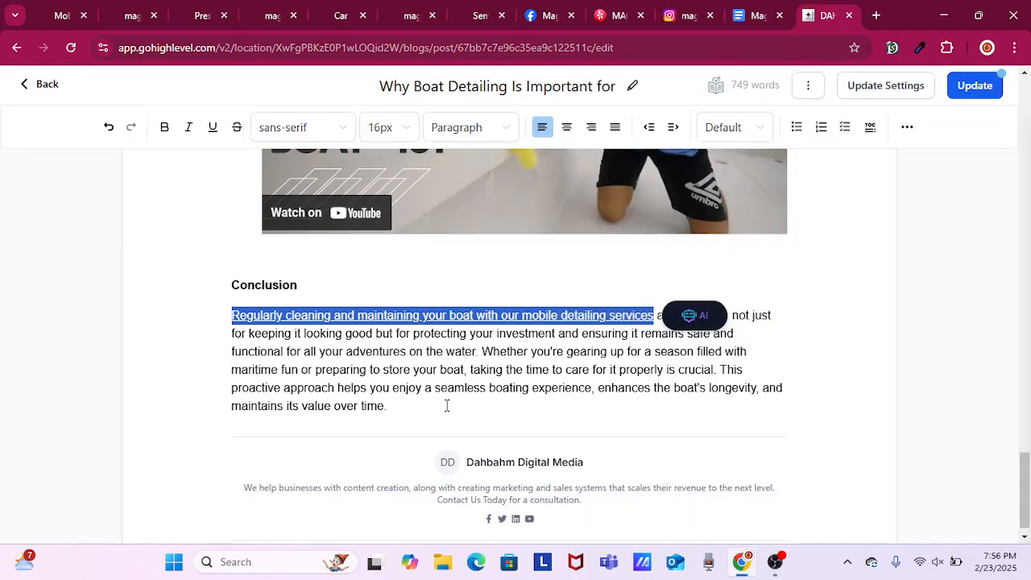
Add the sentence "Don't forget to check out Magic Mobile Detailing Facebook Page!" at the end of the boat post's Conclusion.
left_click(405, 403)
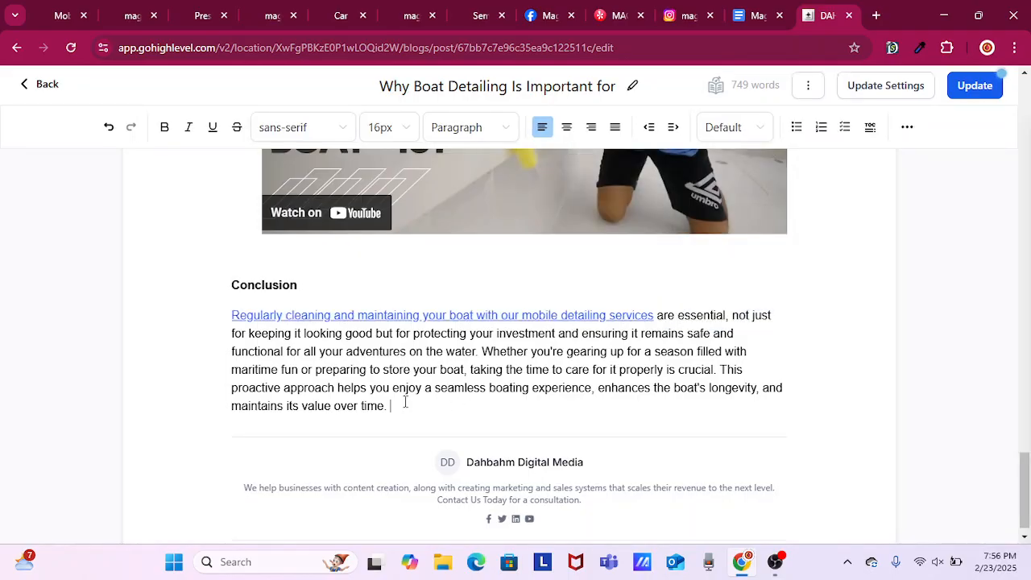
type("Don,")
type("t")
type(" forge")
type("t to che")
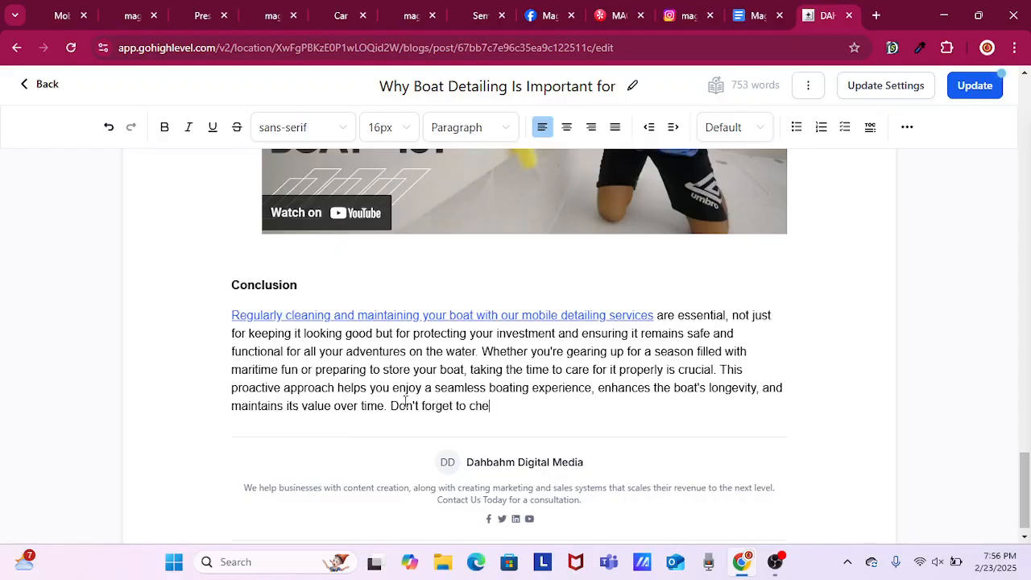
type("ck out our Faceboo")
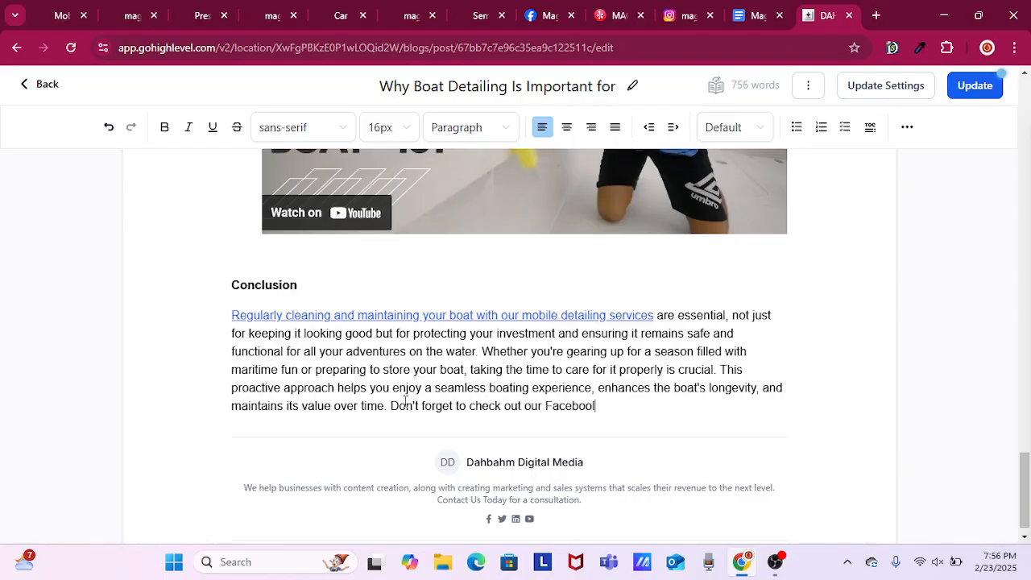
type("k")
key("BackSpace")
key("BackSpace")
key("BackSpace")
key("BackSpace")
key("BackSpace")
key("BackSpace")
key("BackSpace")
key("BackSpace")
key("BackSpace")
key("BackSpace")
key("BackSpace")
key("BackSpace")
type("Magic Mobi")
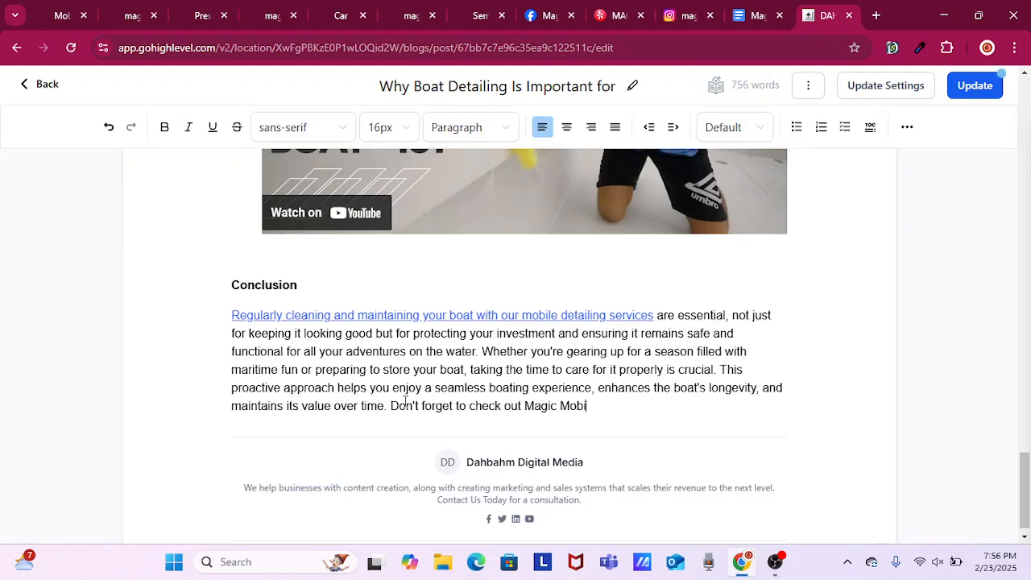
type("le Detailing Face")
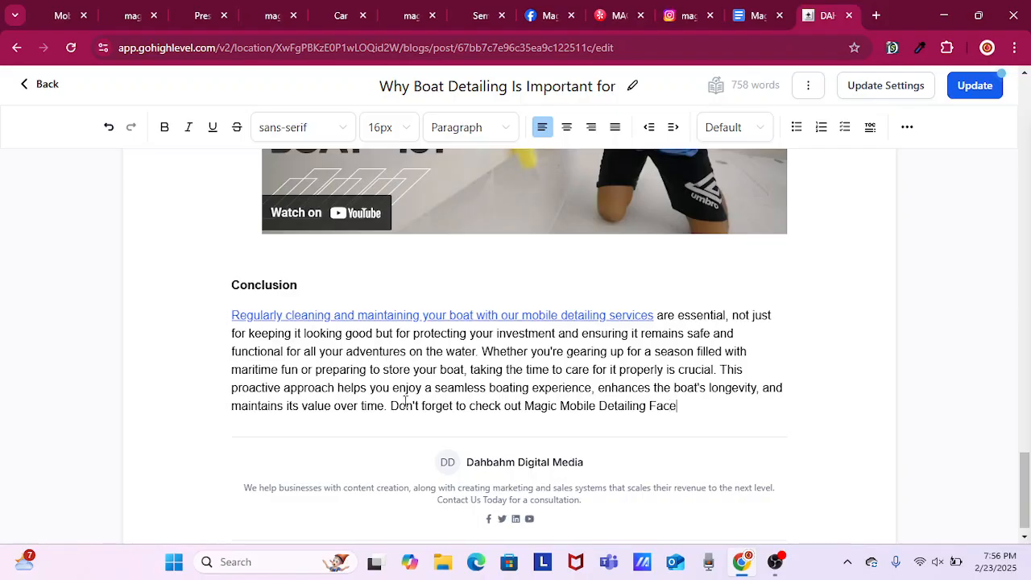
type("book Page!")
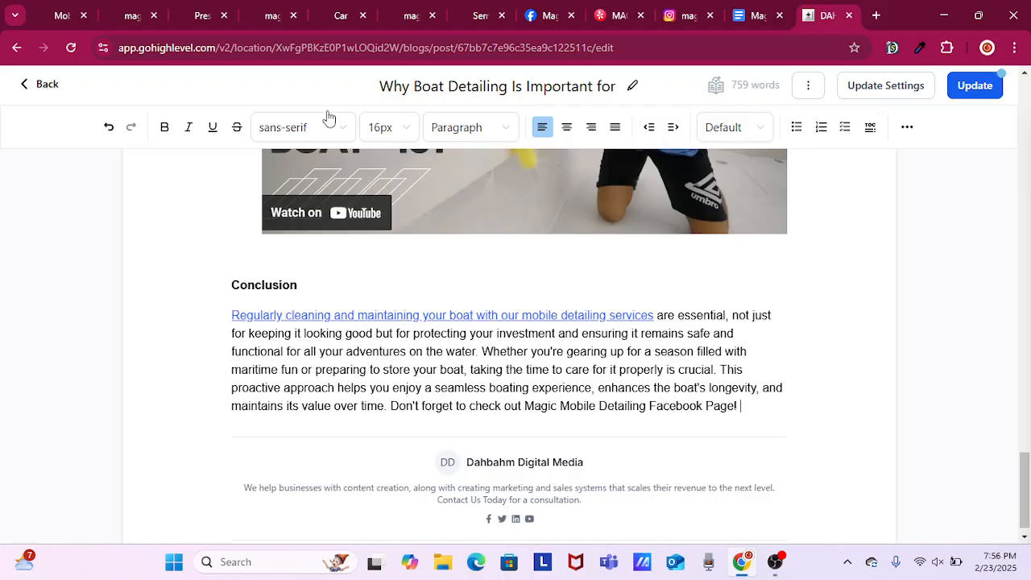
Copy the address of the Magic Mobile Detailing Facebook page and return to the boat post.
left_click(547, 16)
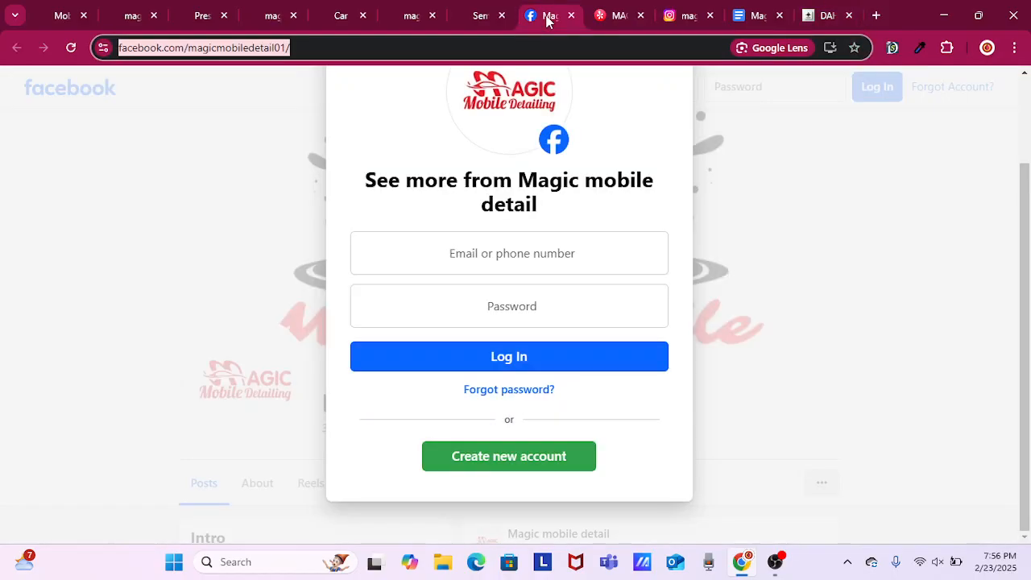
right_click(245, 48)
left_click(339, 186)
left_click(801, 13)
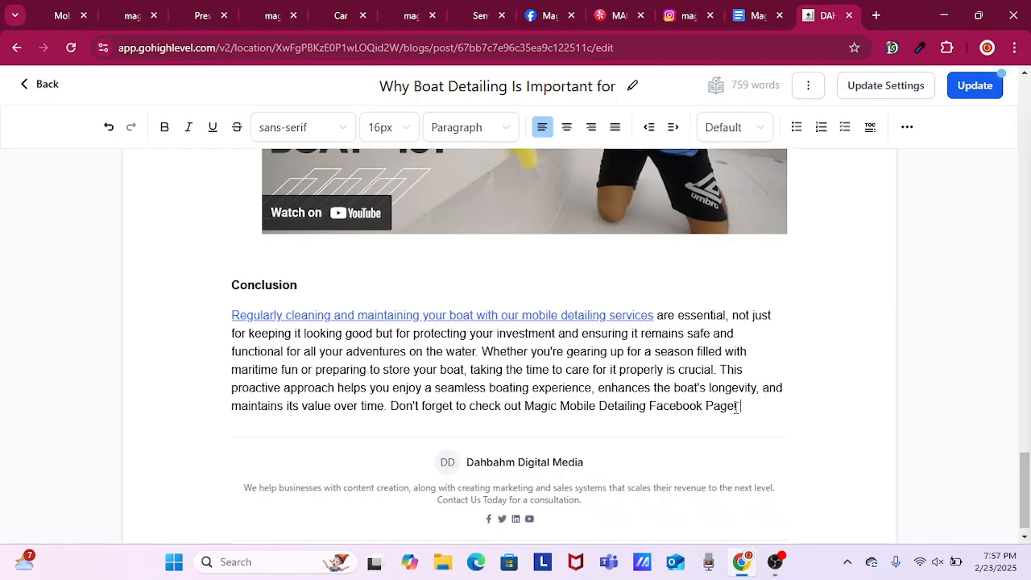
left_click_drag(734, 406, 525, 406)
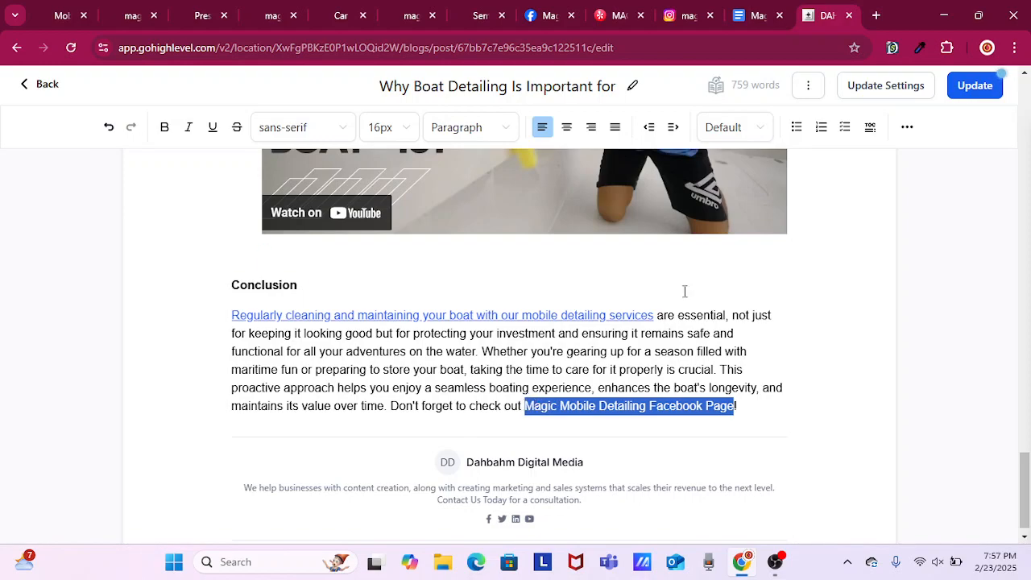
left_click(909, 131)
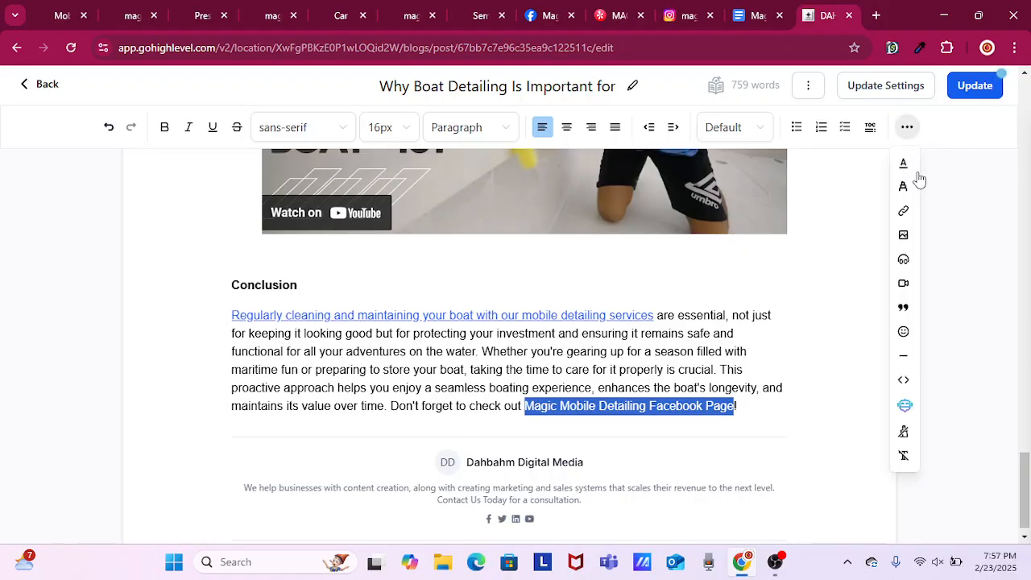
left_click(903, 212)
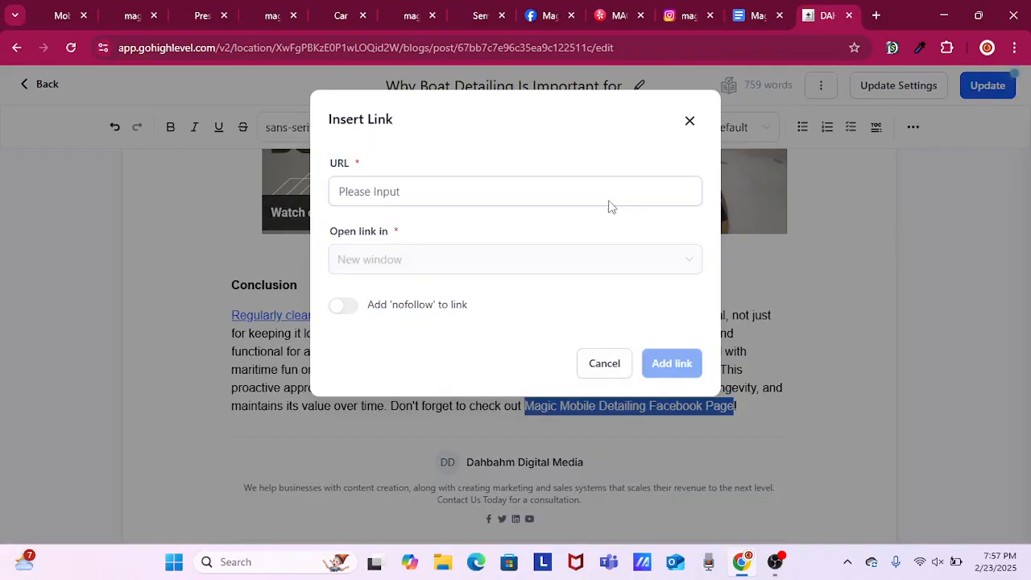
right_click(611, 203)
left_click(676, 366)
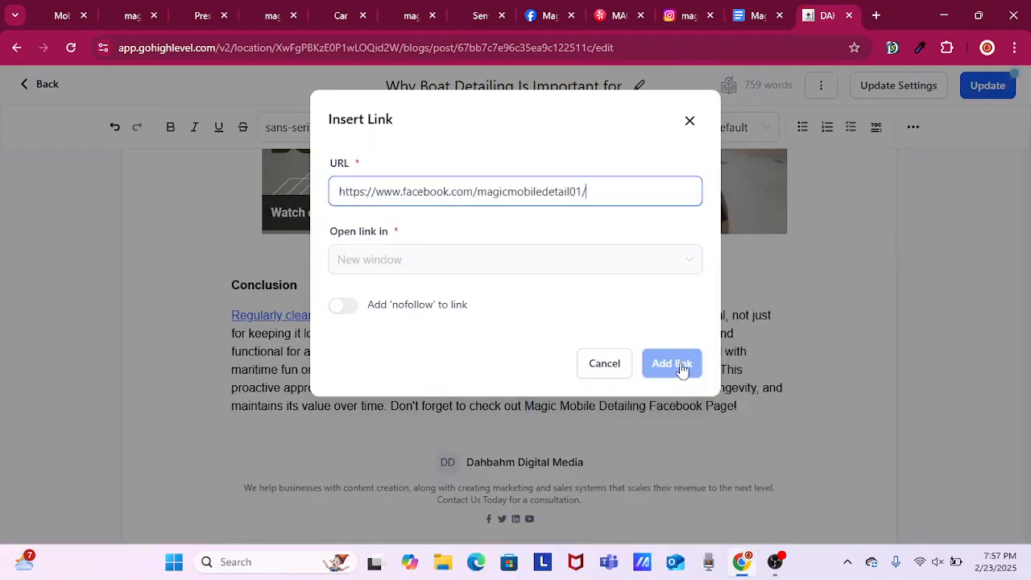
left_click(673, 363)
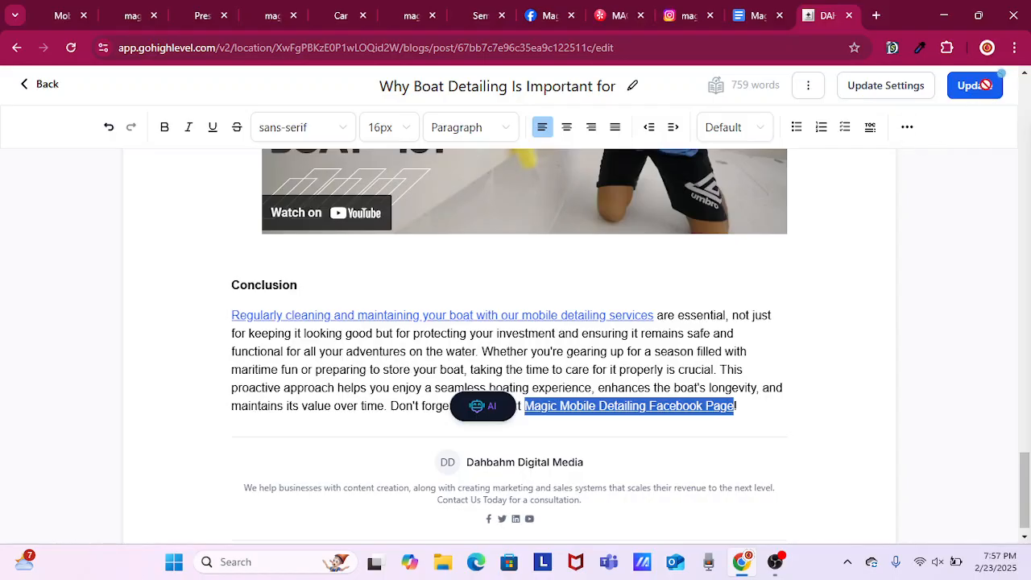
left_click(984, 85)
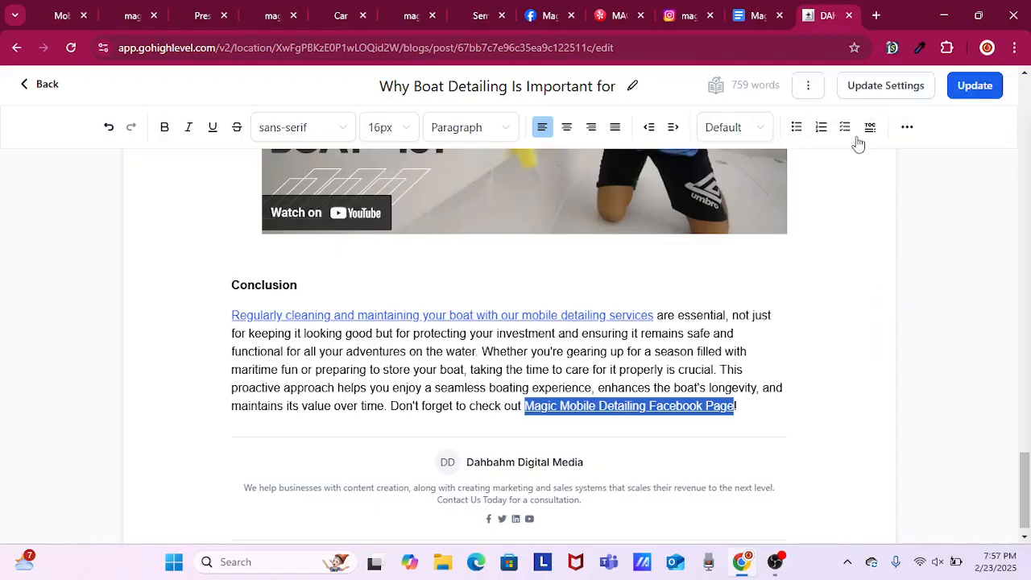
Return to the Magic Detailing Tips blog list and open the post on how to prepare your vehicle for detailing.
left_click(36, 85)
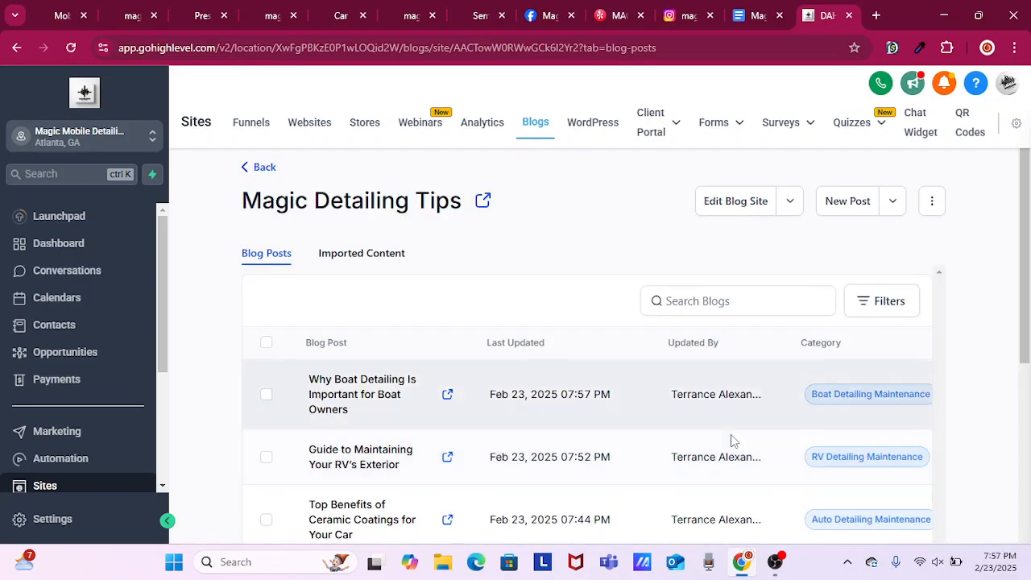
scroll(732, 437, "down", 10)
scroll(383, 448, "up", 10)
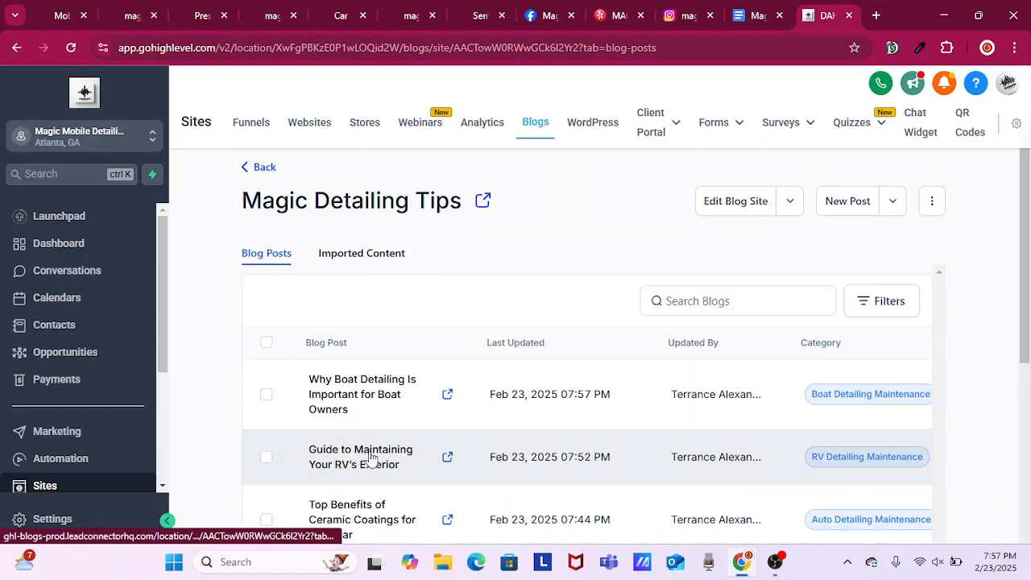
left_click(502, 459)
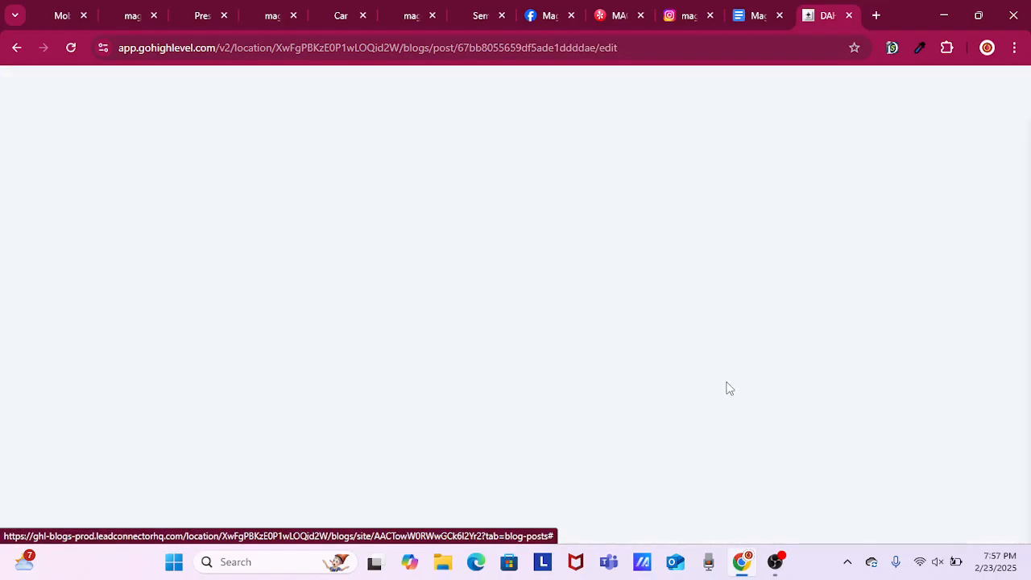
Copy the car service page address magicmobiledetailing.com/car-detailing-service and return to the vehicle preparation post.
left_click(341, 17)
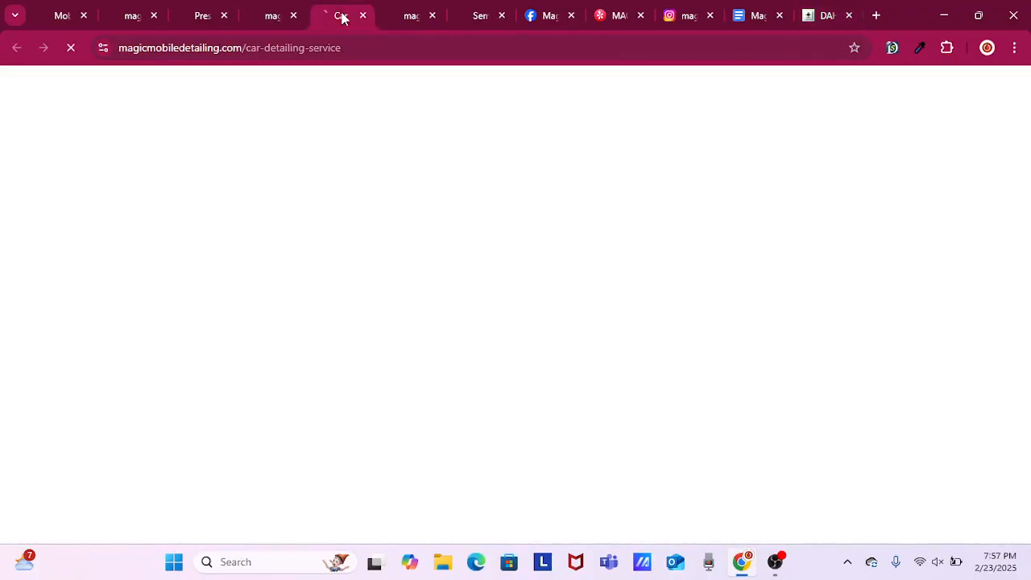
right_click(219, 50)
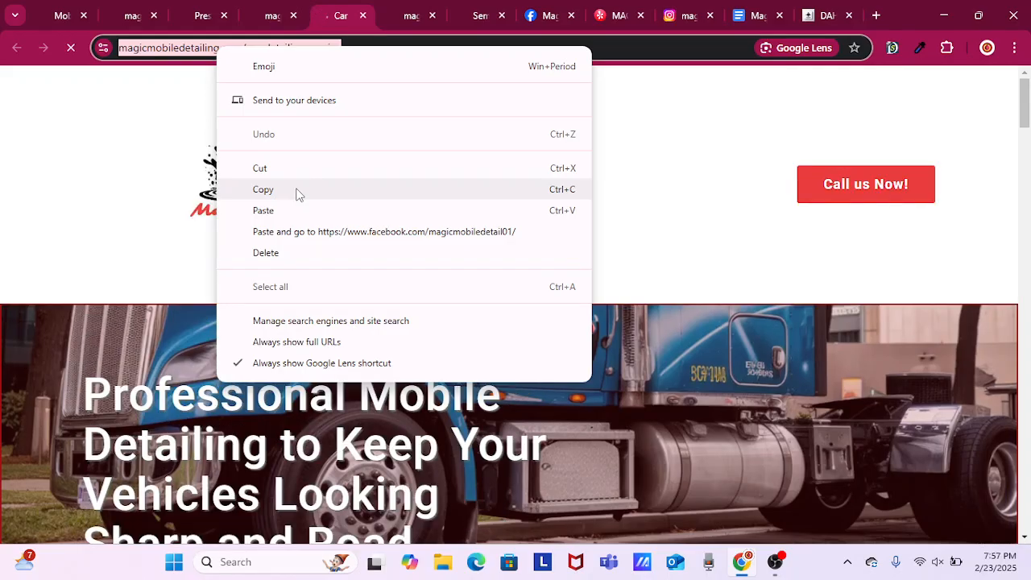
left_click(295, 192)
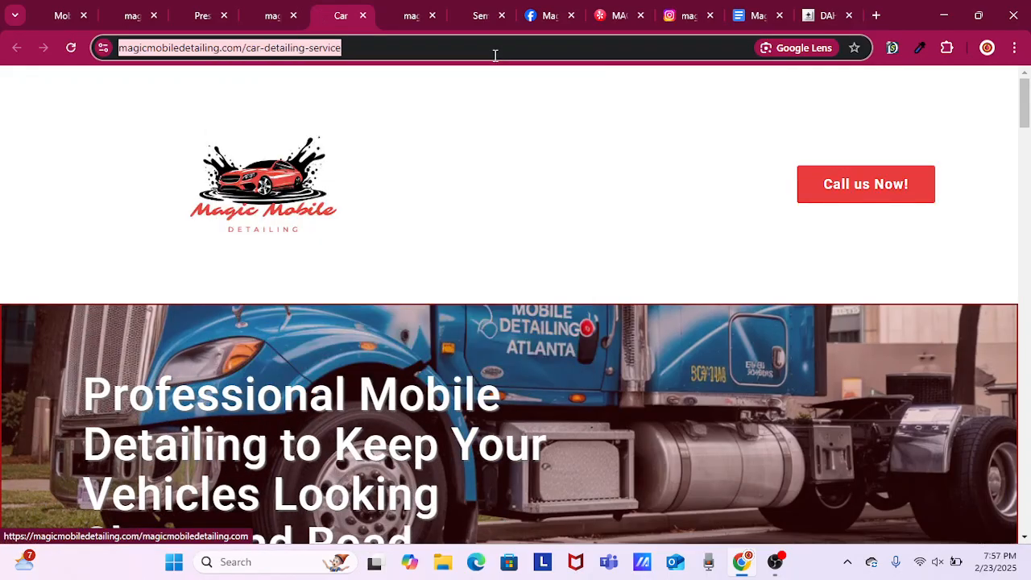
left_click(823, 16)
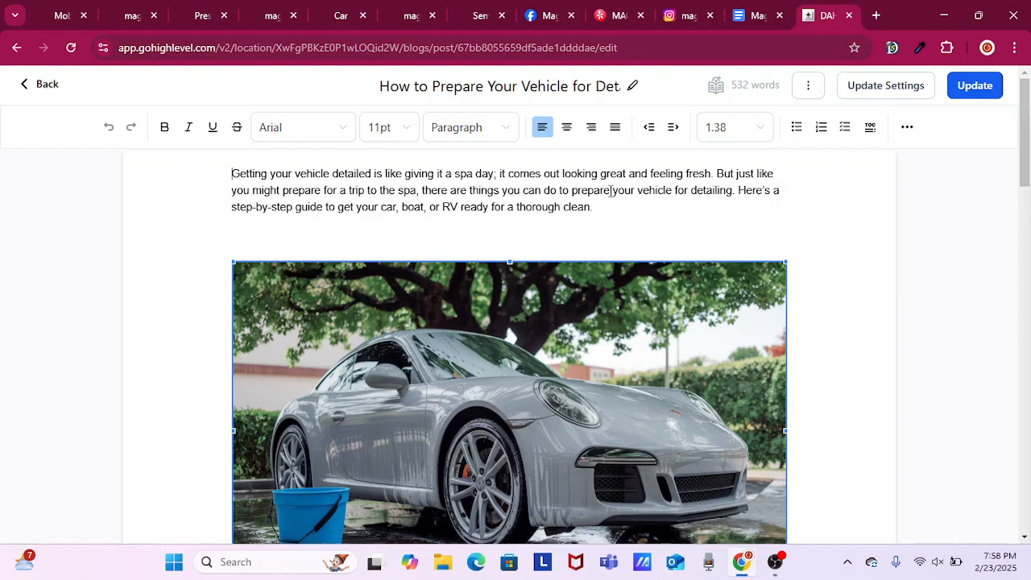
In the intro's second sentence, replace "for detailing." with "before Magic Mobile Detailing comes by!".
left_click(691, 190)
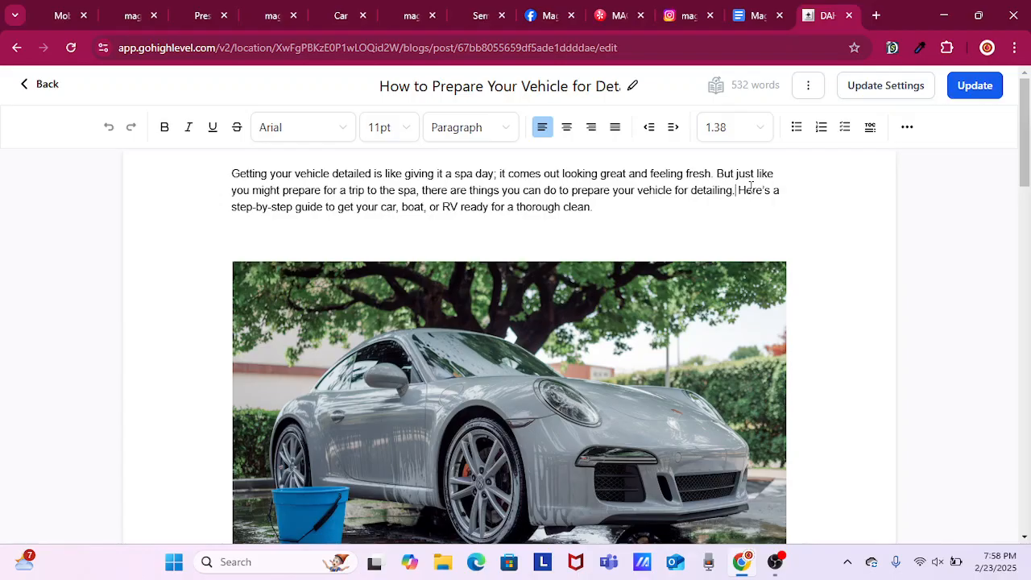
key("BackSpace")
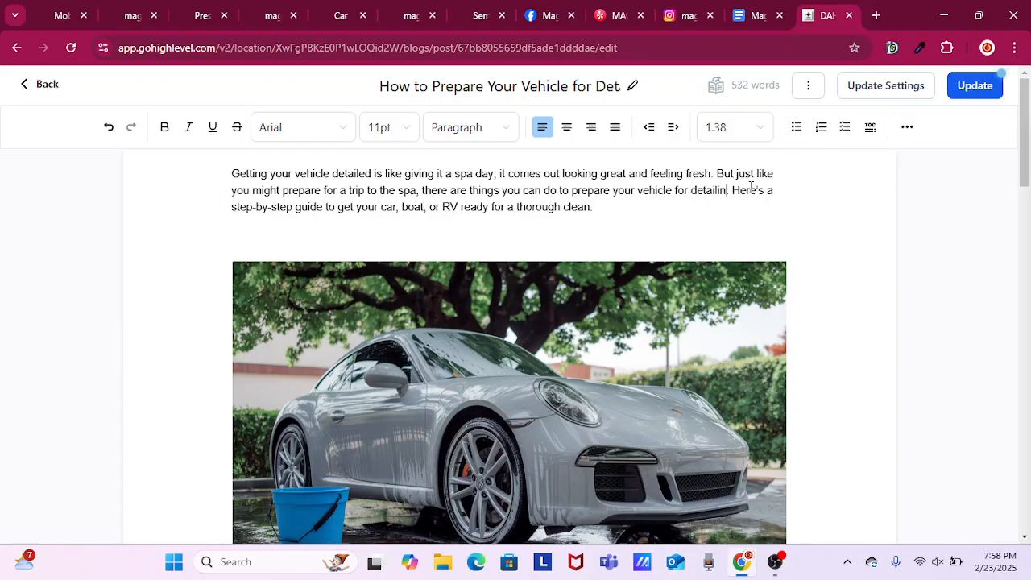
key("BackSpace")
key("BackSpace")
key("BackSpace")
key("BackSpace")
key("BackSpace")
key("BackSpace")
key("BackSpace")
key("BackSpace")
key("BackSpace")
key("BackSpace")
key("BackSpace")
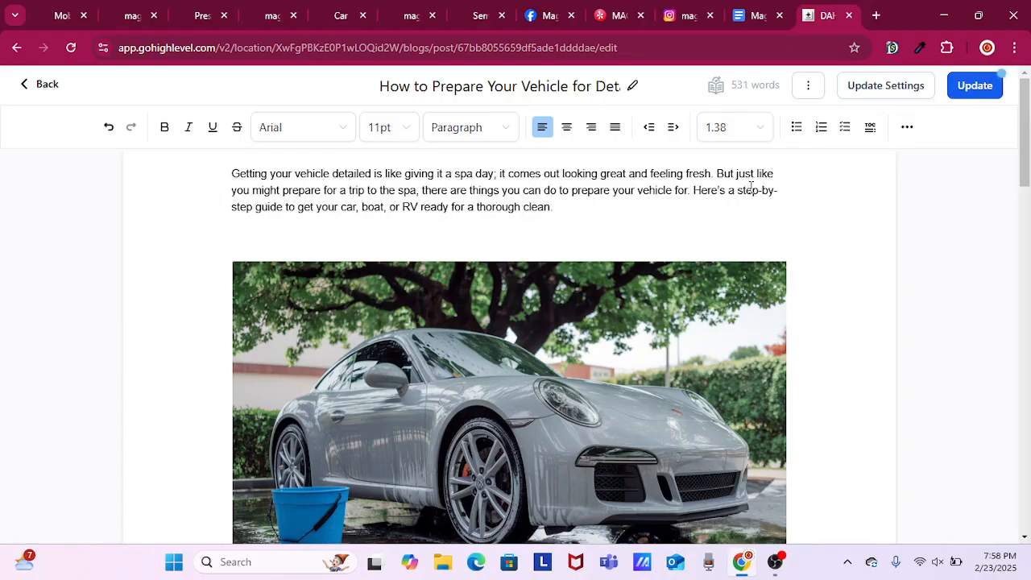
key("BackSpace")
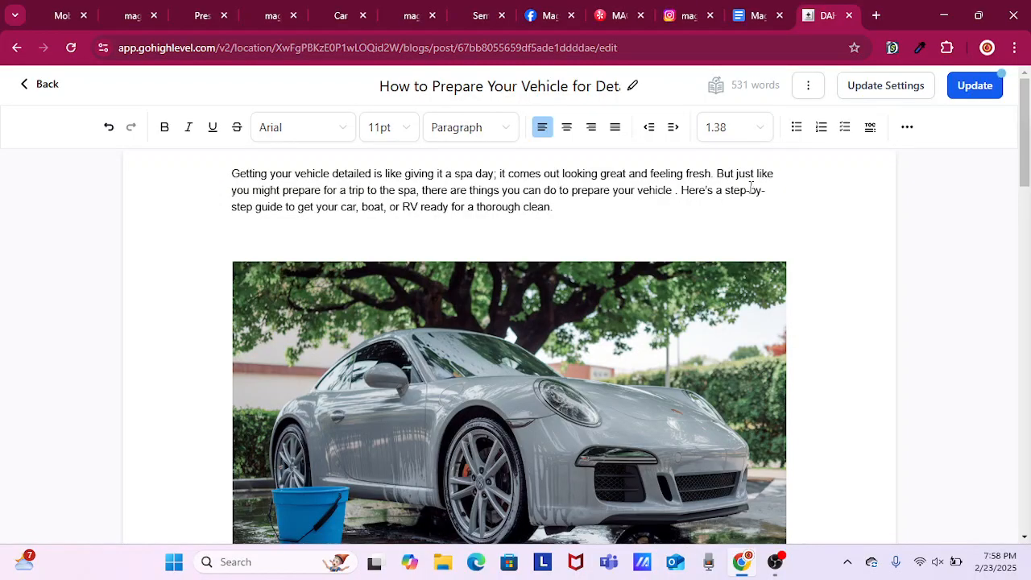
type("b")
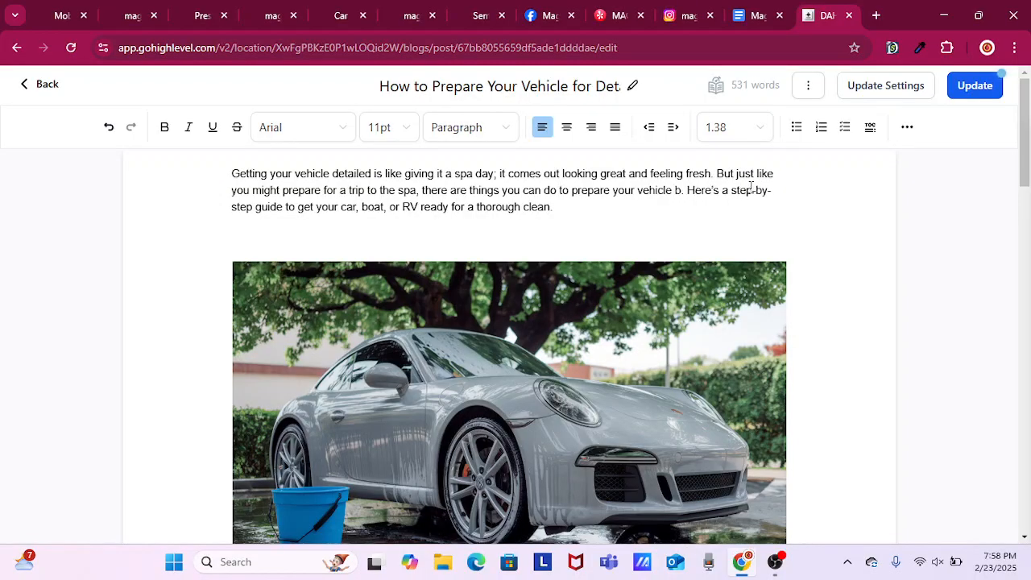
type("e")
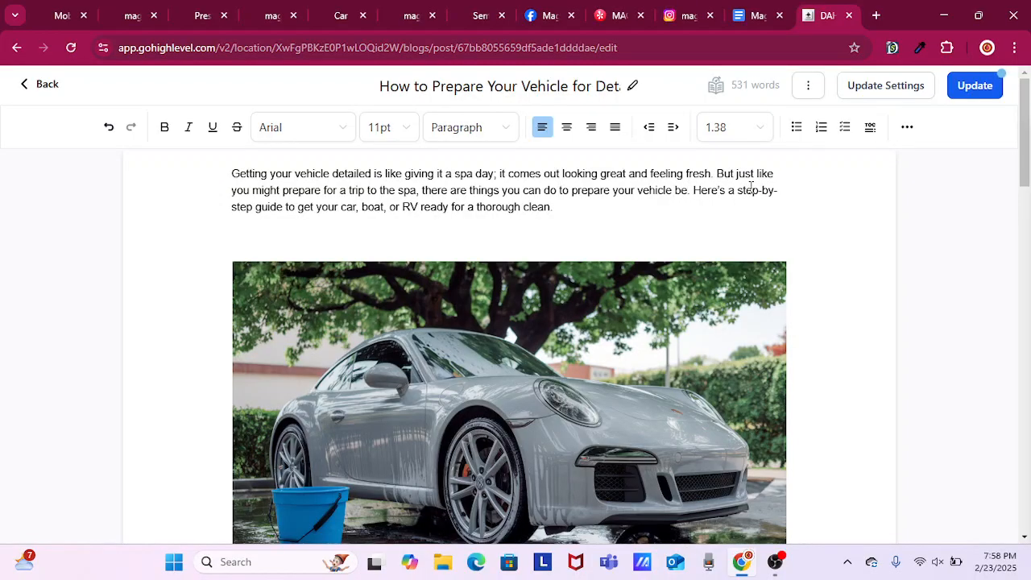
type("fore")
type(" Ma")
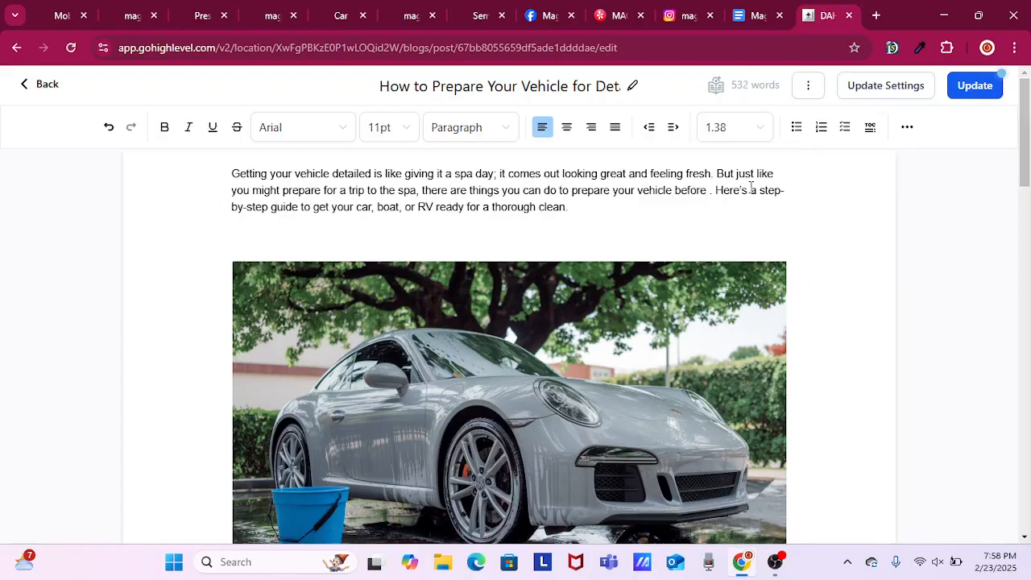
type("gic")
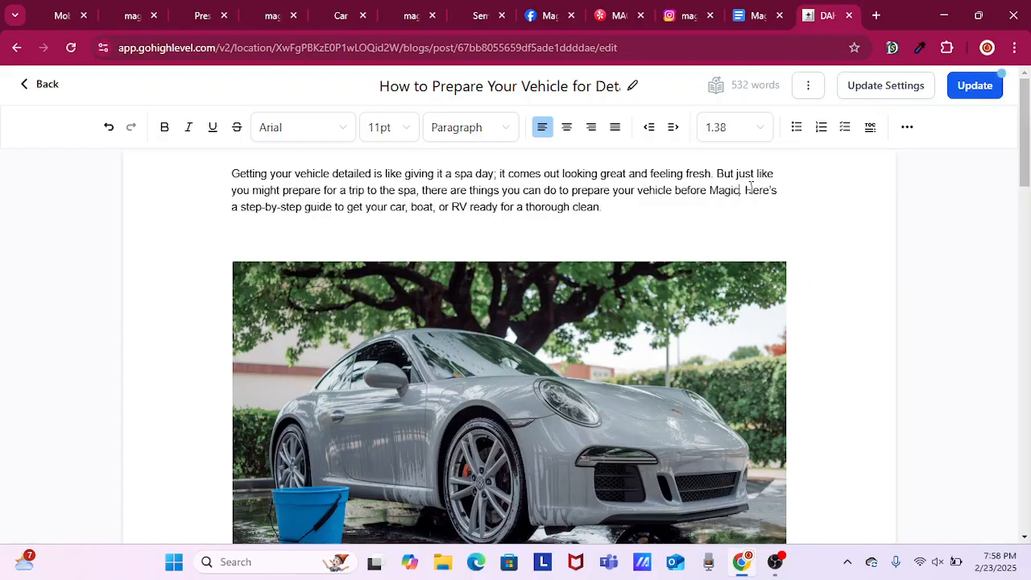
type(" Mobi")
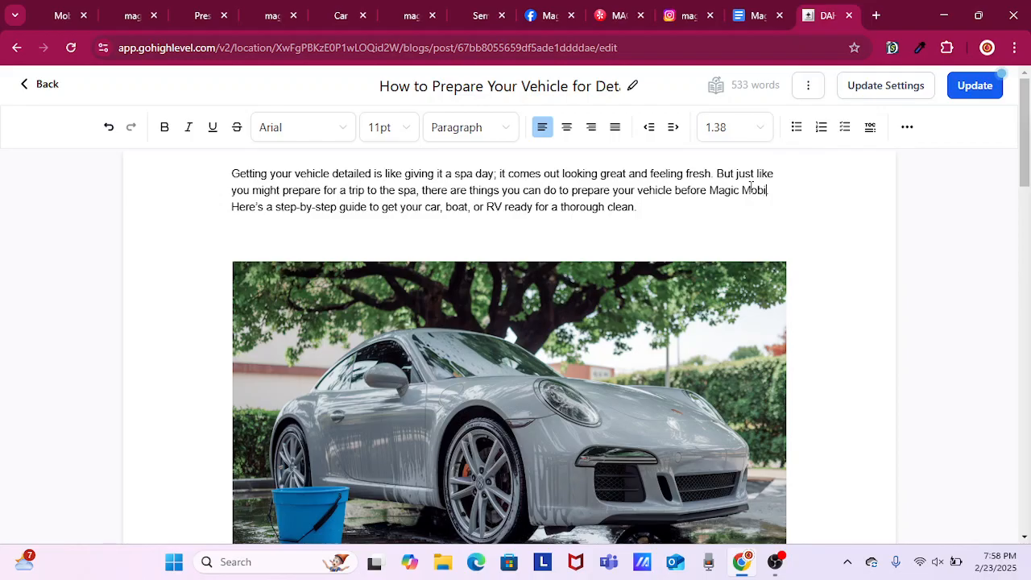
type("le Deti")
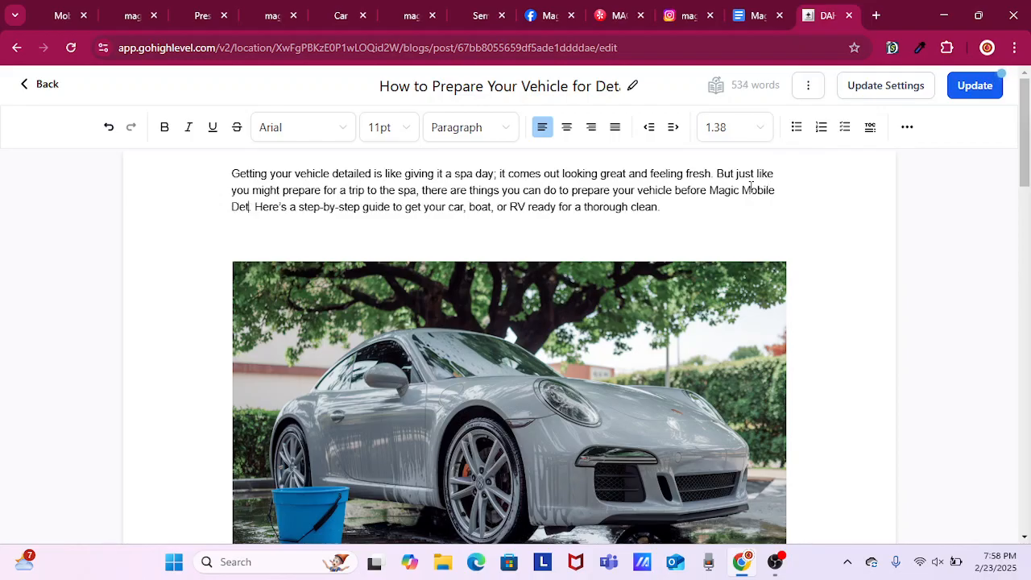
key("BackSpace")
type("ailing")
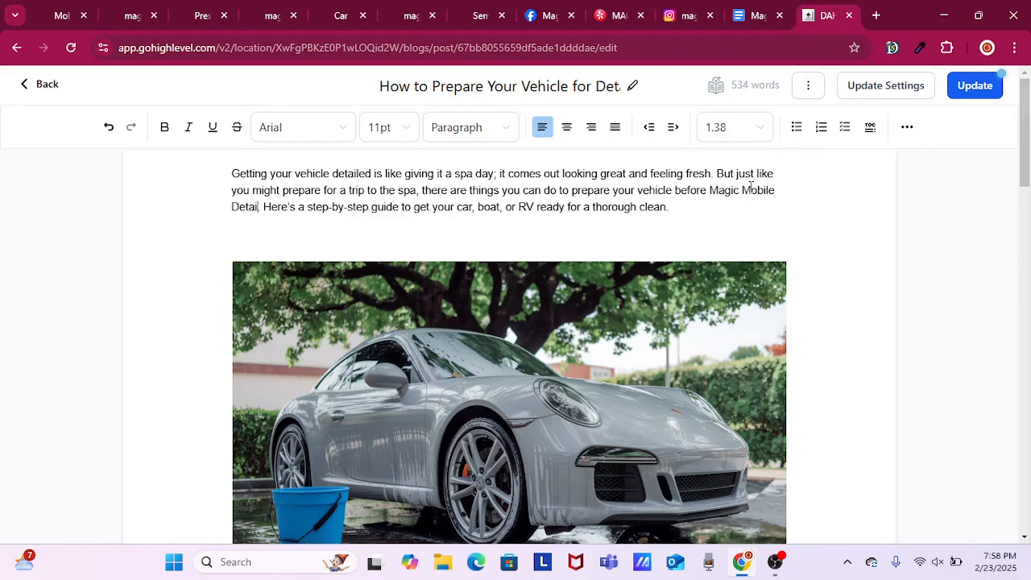
type(" comes by")
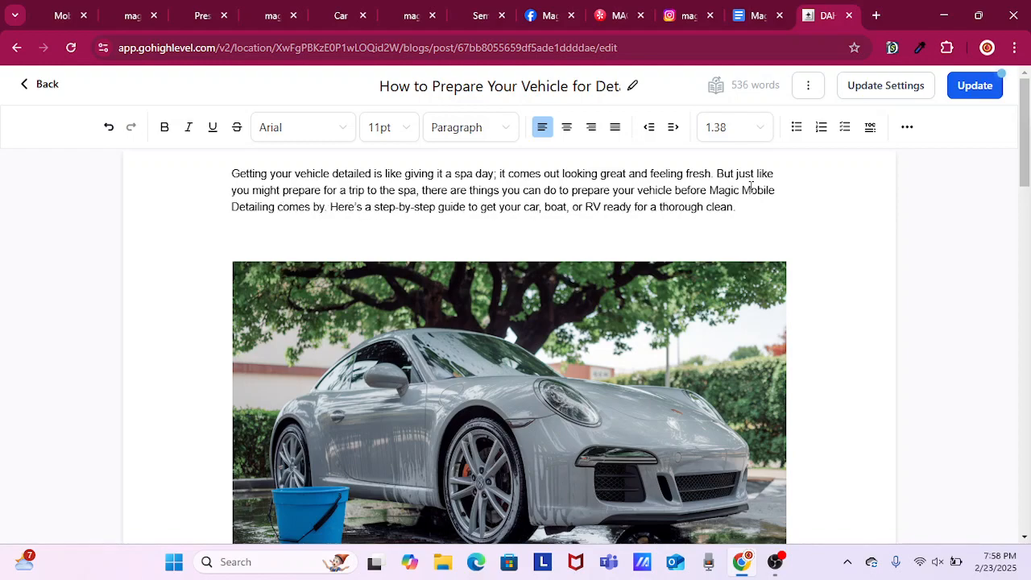
key("Delete")
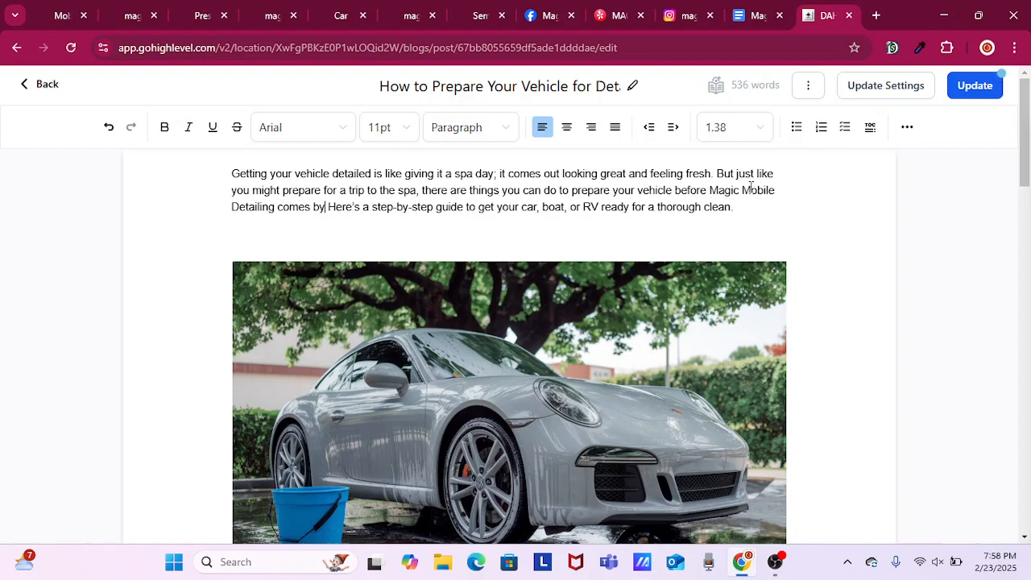
type("!")
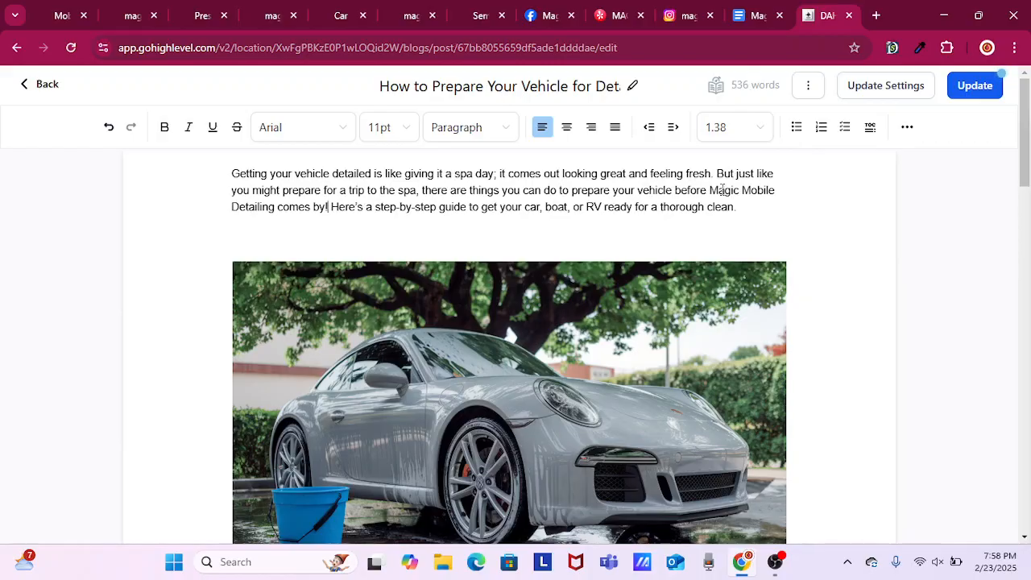
left_click_drag(712, 190, 362, 207)
left_click_drag(277, 205, 275, 207)
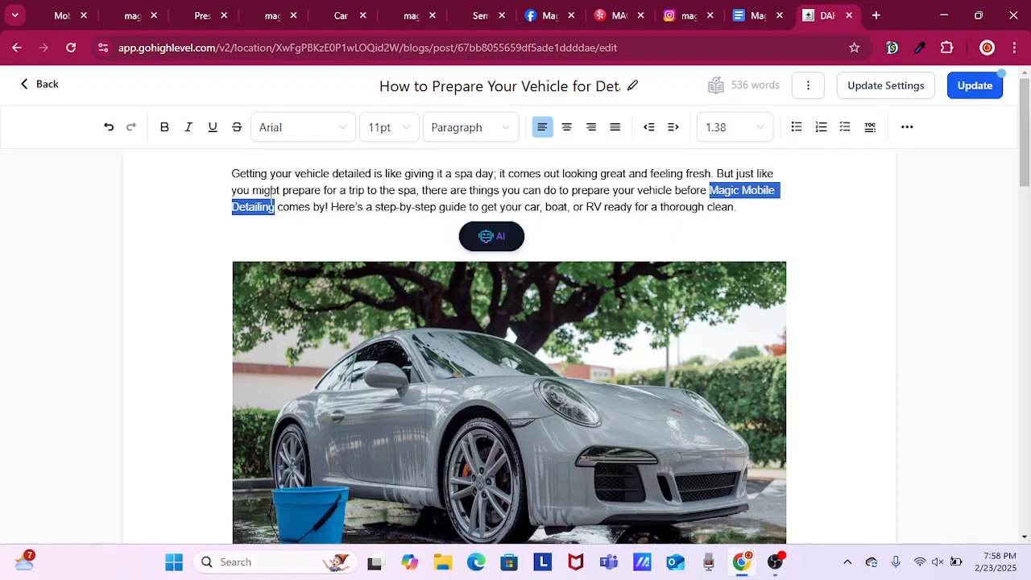
left_click(906, 127)
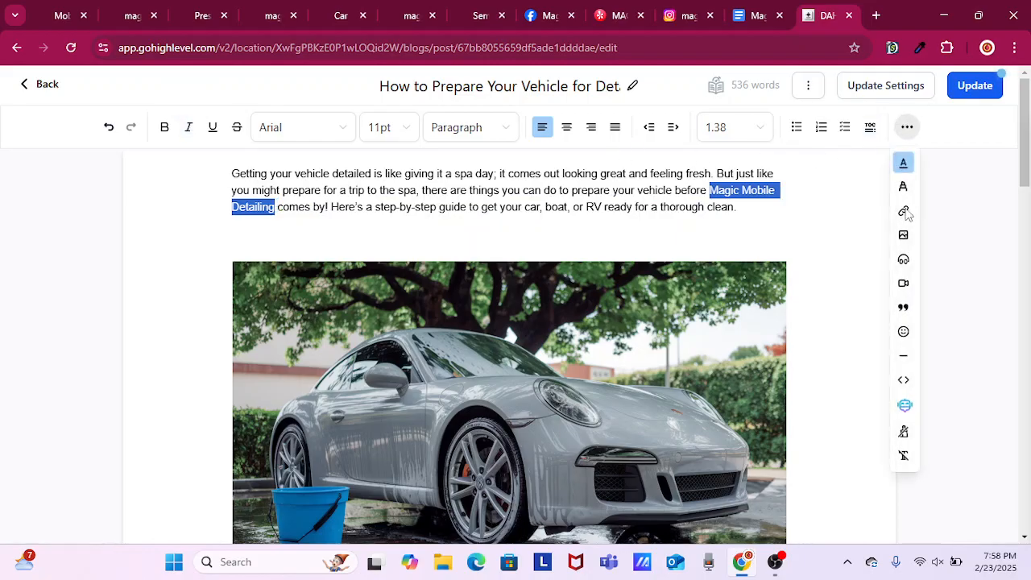
key("ctrl+k")
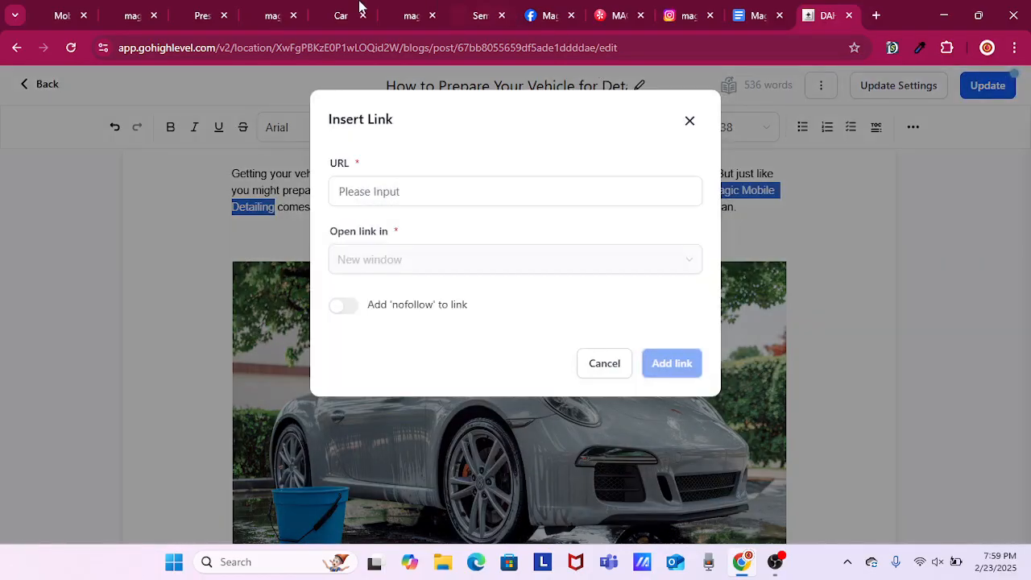
left_click(71, 24)
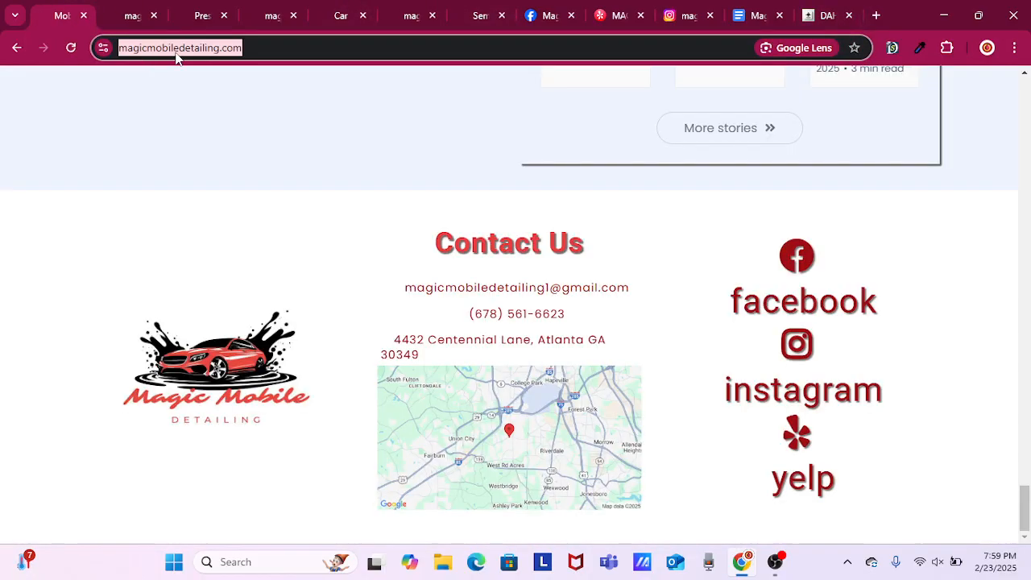
left_click(816, 16)
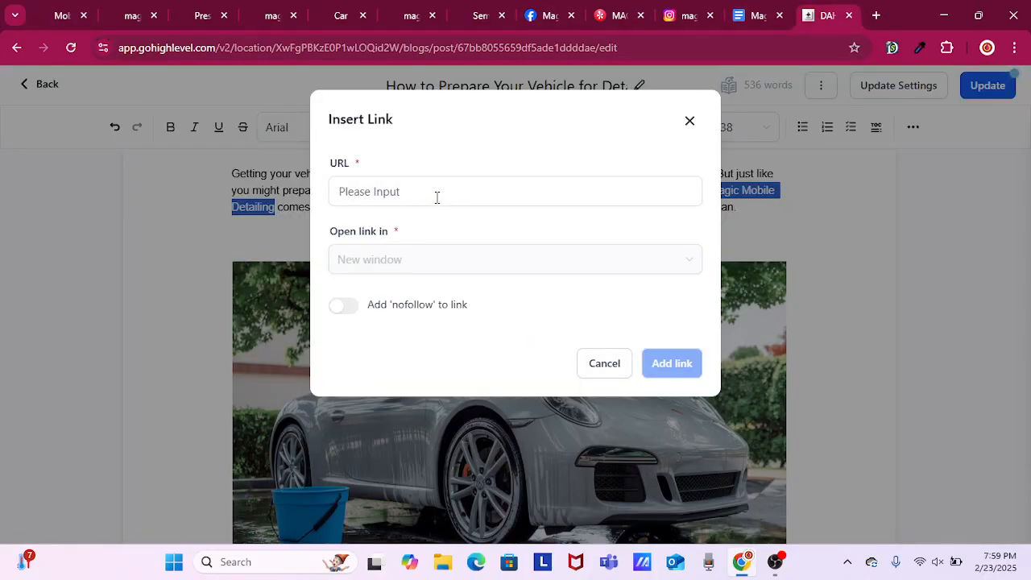
left_click(436, 198)
right_click(433, 200)
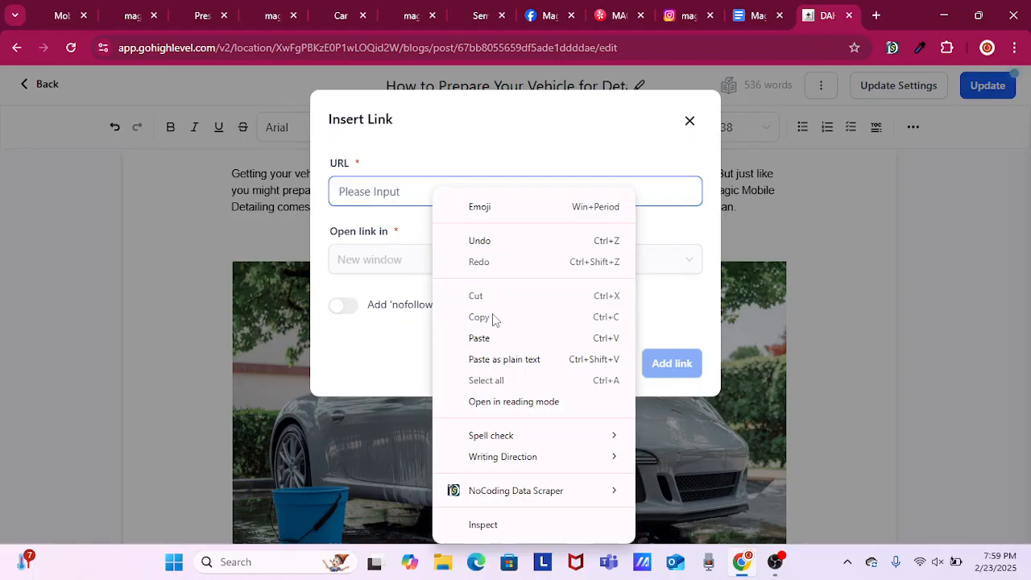
left_click(508, 369)
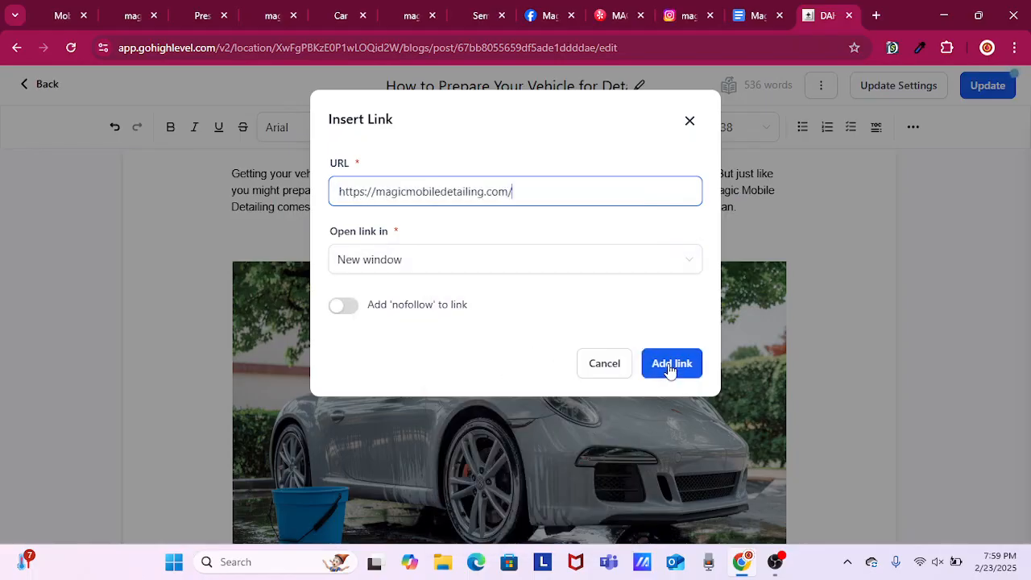
left_click(670, 365)
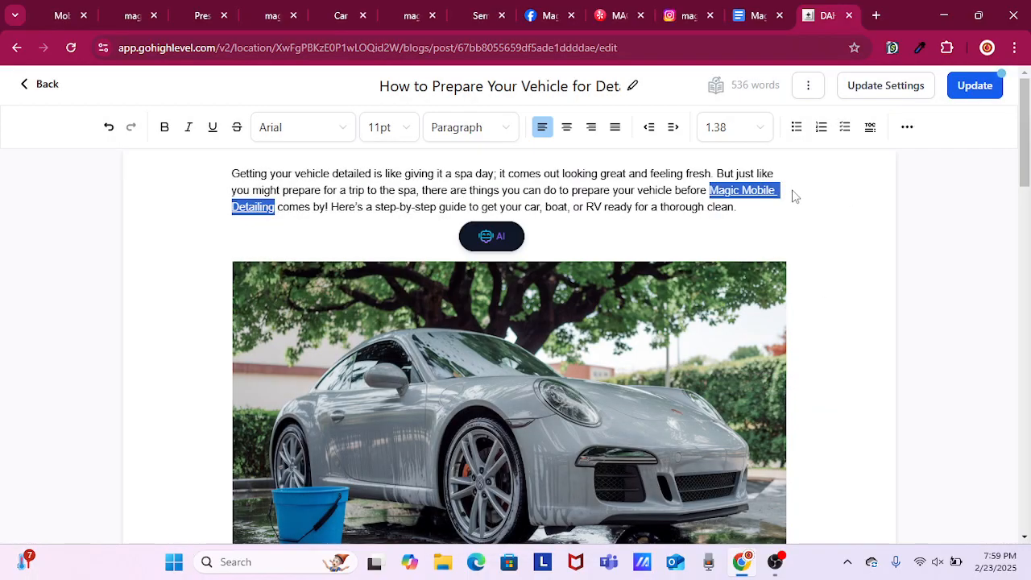
Copy the car service page address magicmobiledetailing.com/car-detailing-service and return to the vehicle preparation post.
left_click(340, 16)
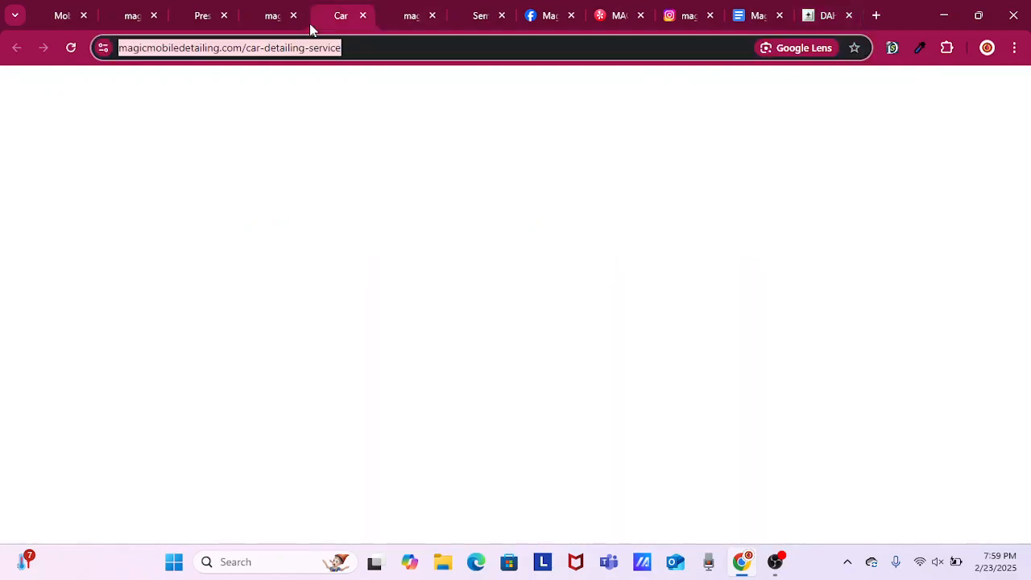
right_click(242, 48)
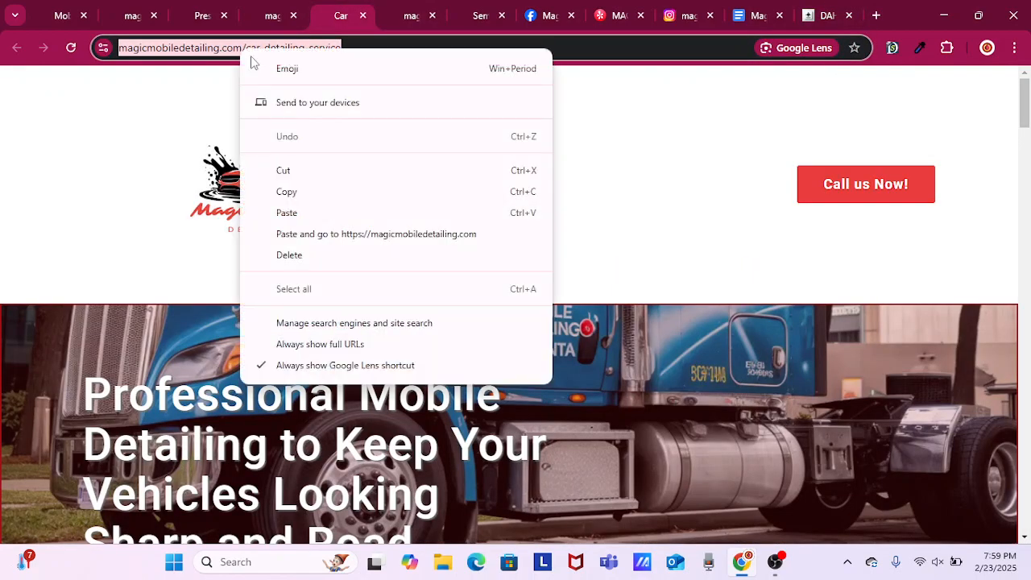
left_click(321, 193)
left_click(815, 13)
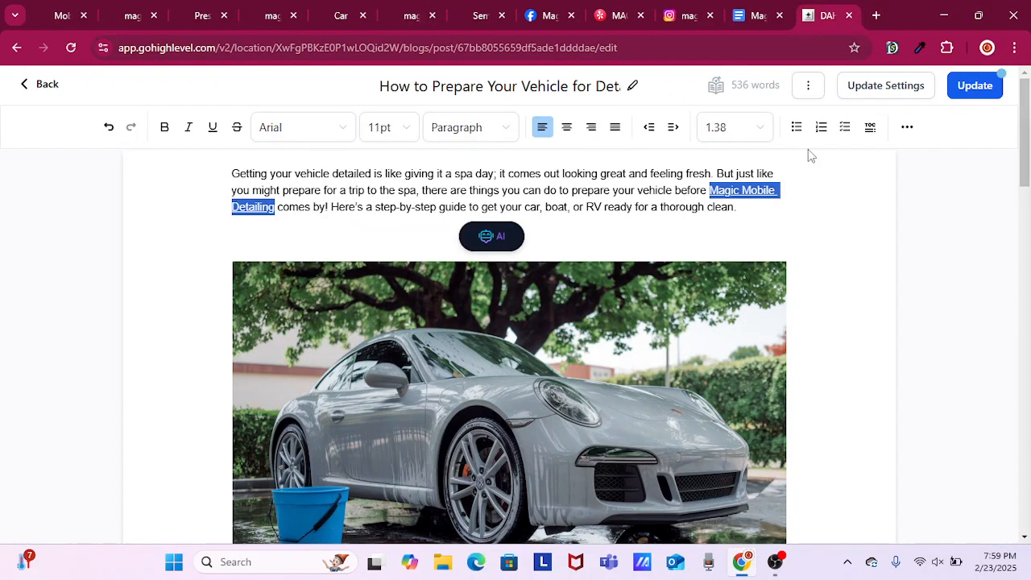
In the Conclusion's first sentence, expand "detailing" to "our detailing service in Atlanta".
scroll(863, 266, "down", 3)
scroll(864, 313, "down", 10)
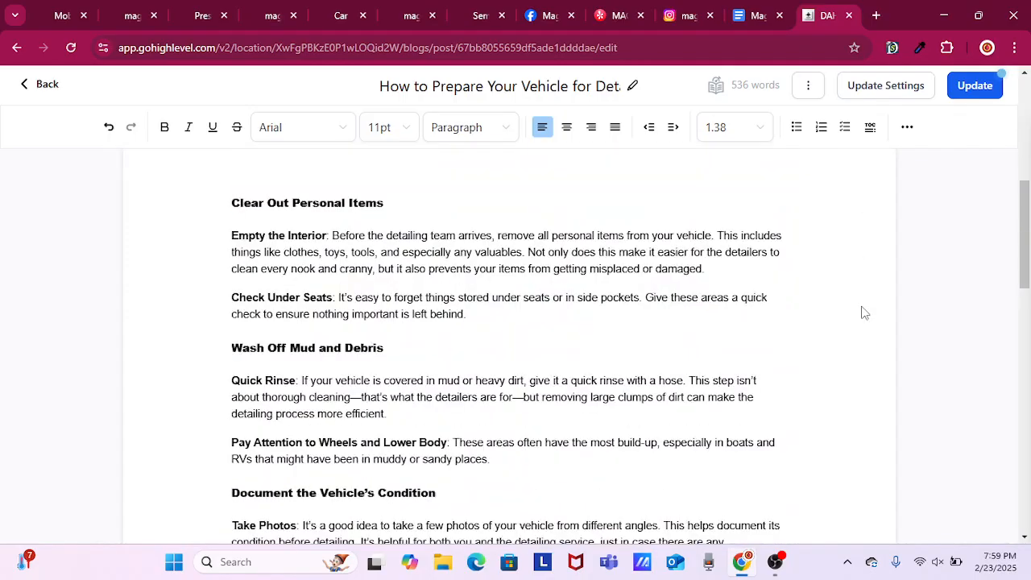
scroll(860, 307, "down", 10)
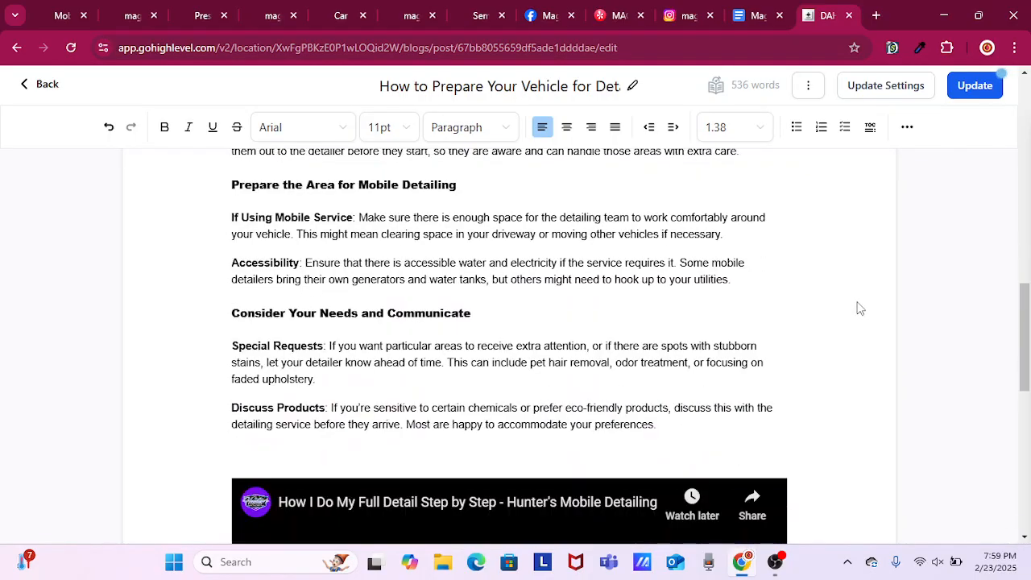
scroll(859, 308, "down", 3)
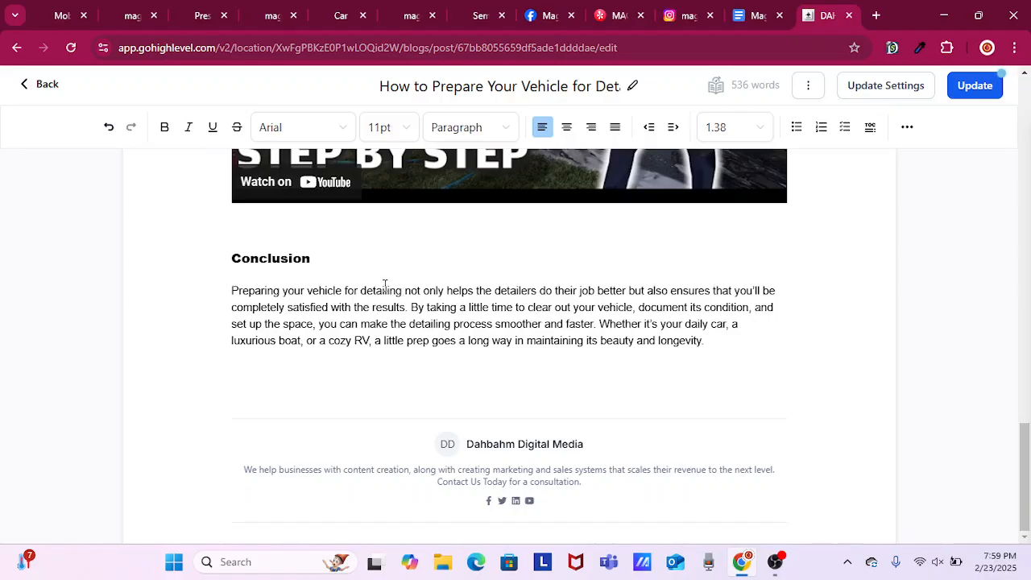
type("our")
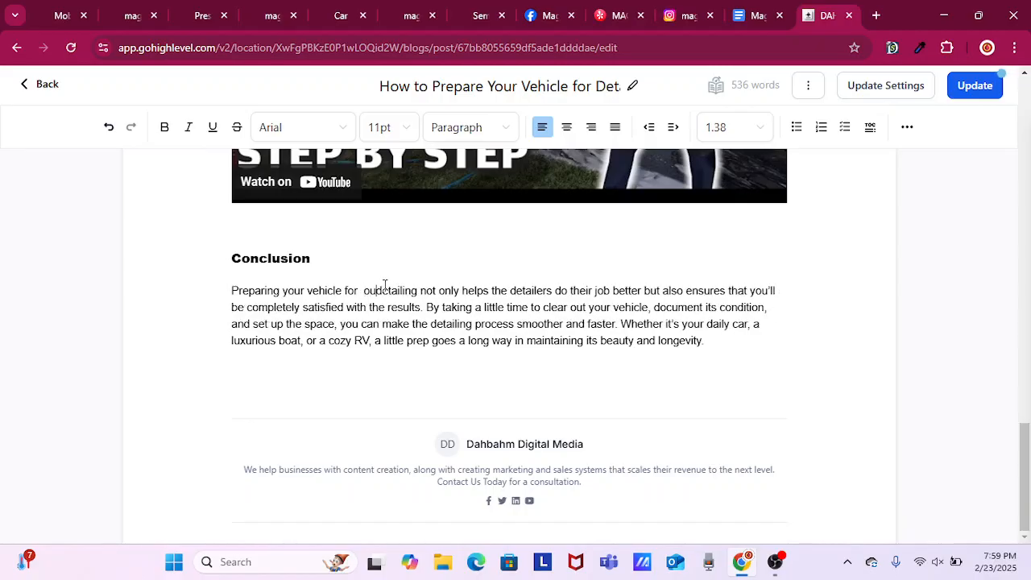
key("BackSpace")
key("BackSpace")
key("BackSpace")
key("BackSpace")
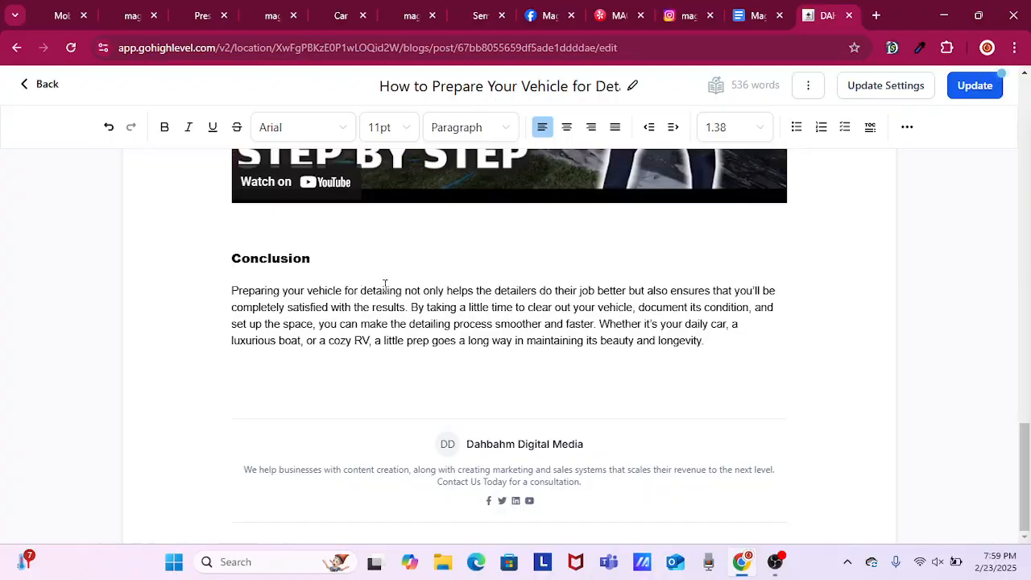
type("our")
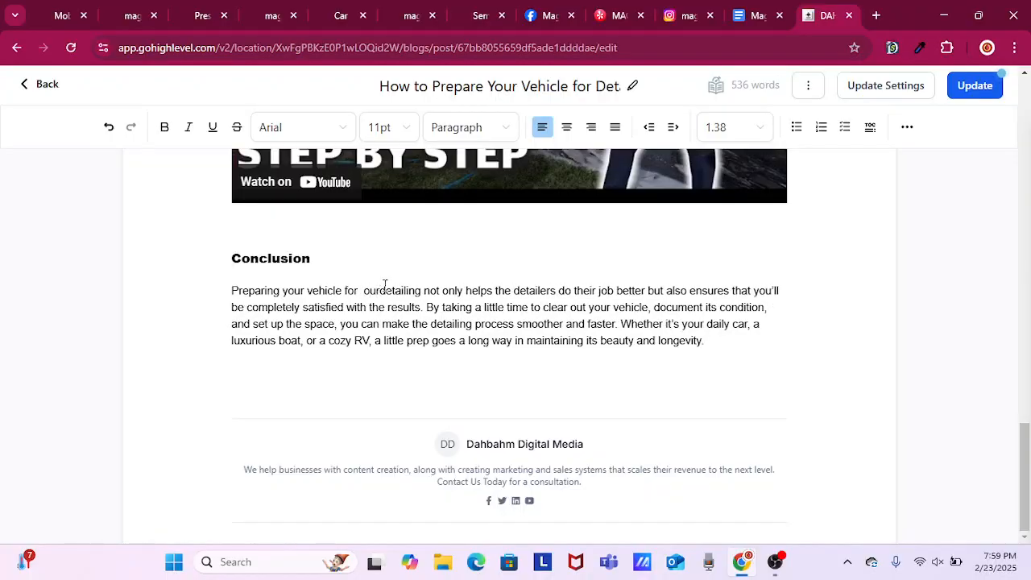
type(" detailing")
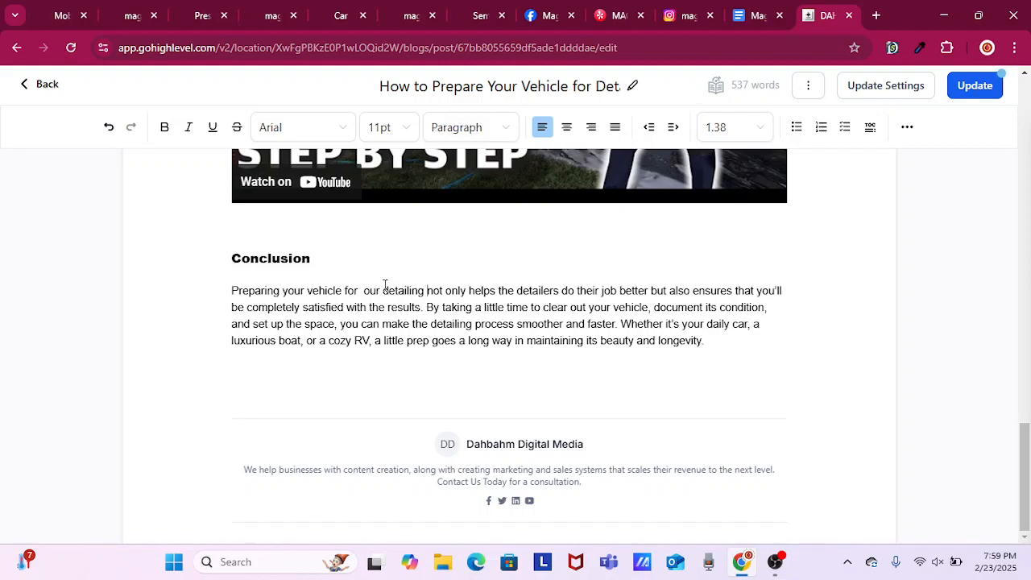
type(" service in")
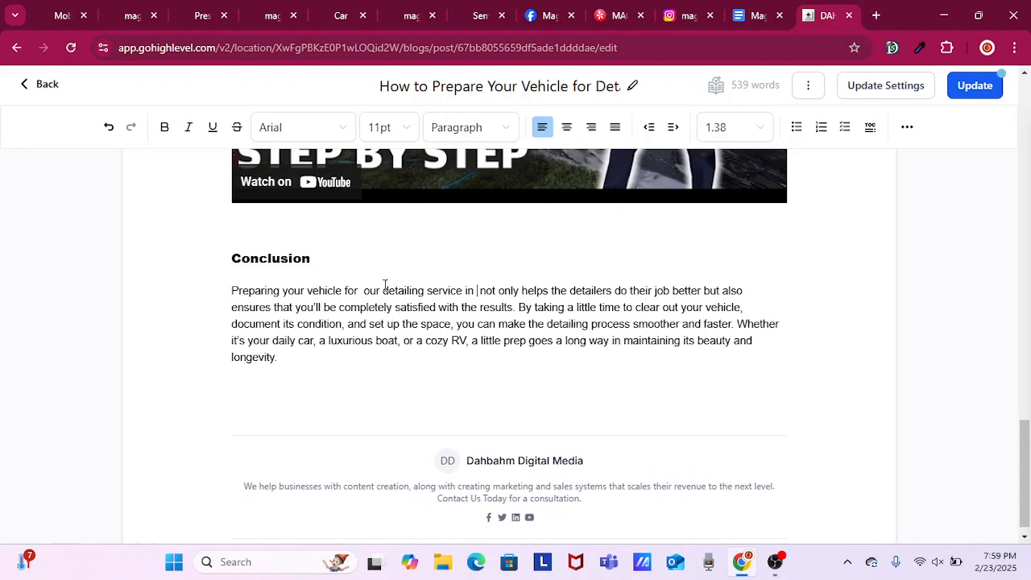
type(" Atlanta")
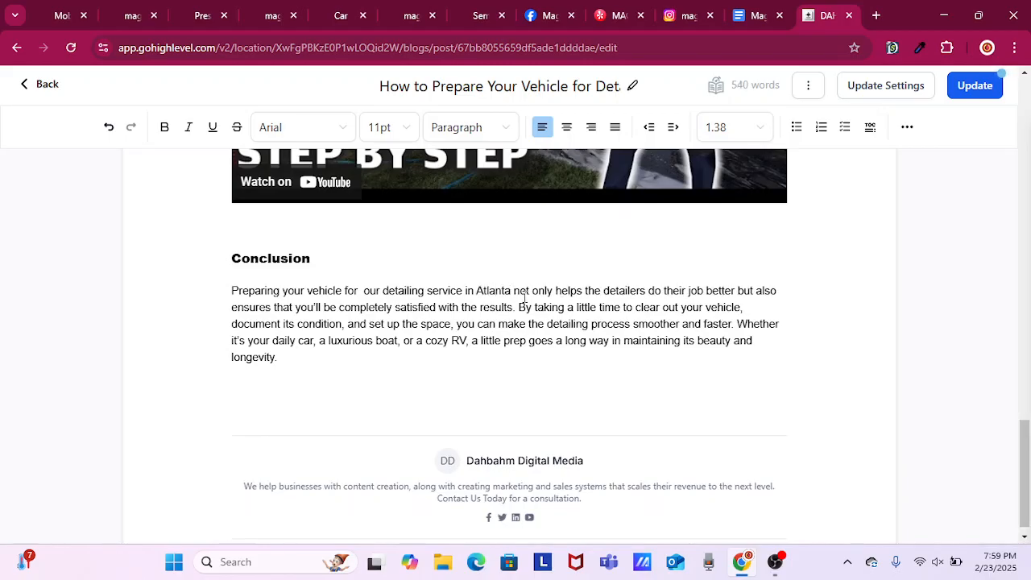
left_click_drag(511, 288, 383, 290)
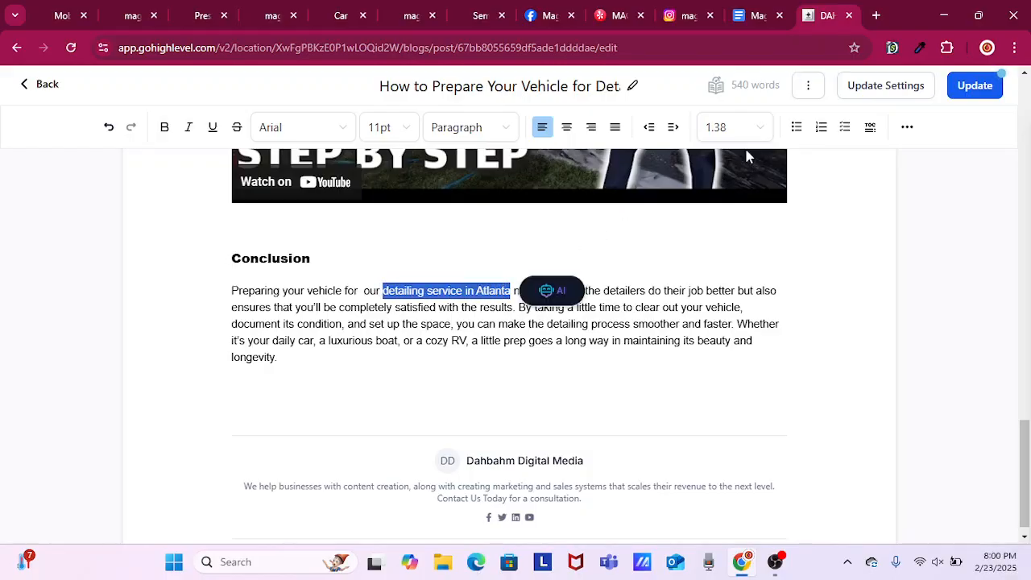
left_click(908, 129)
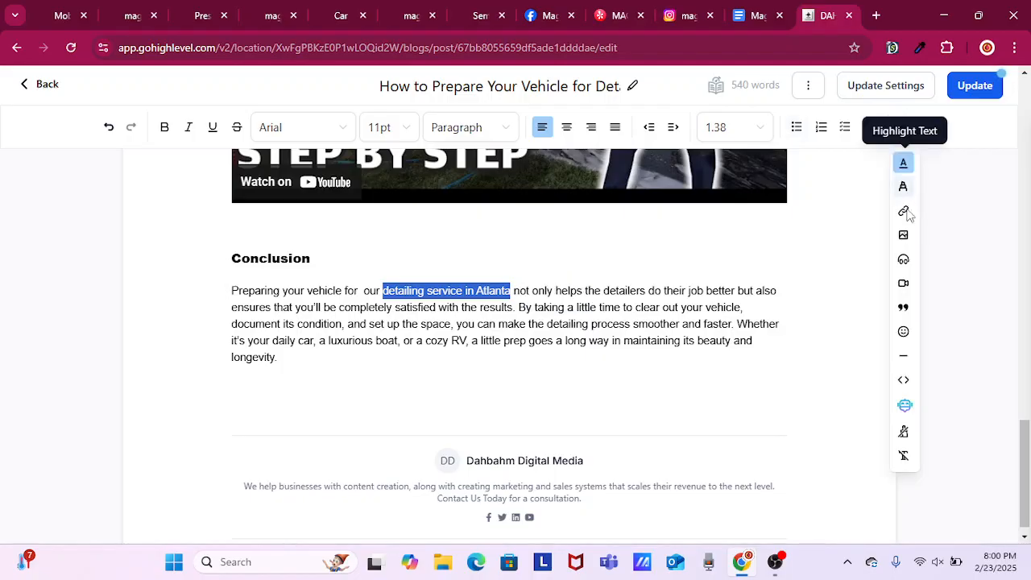
key("ctrl+k")
left_click(479, 198)
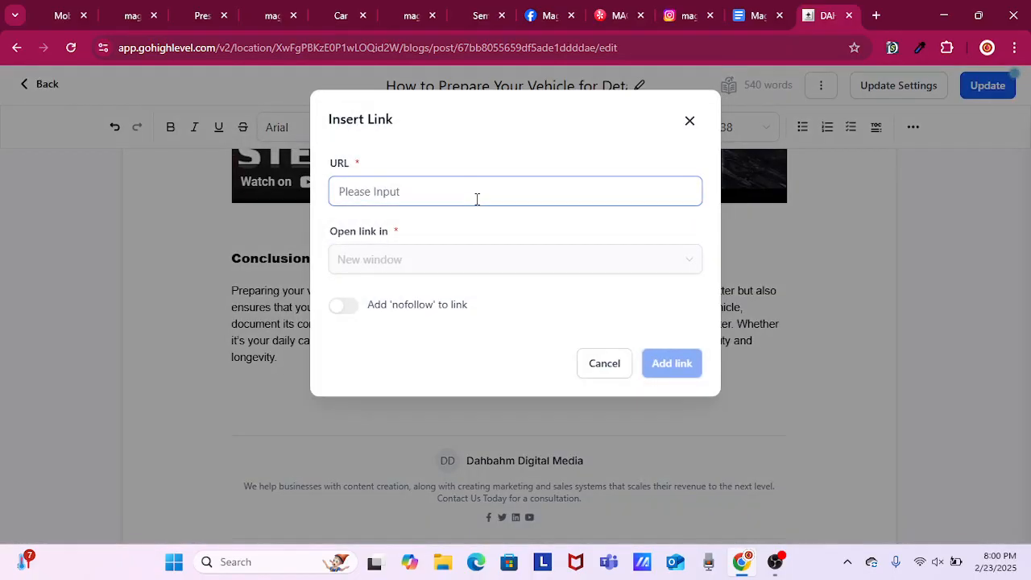
right_click(477, 198)
left_click(546, 342)
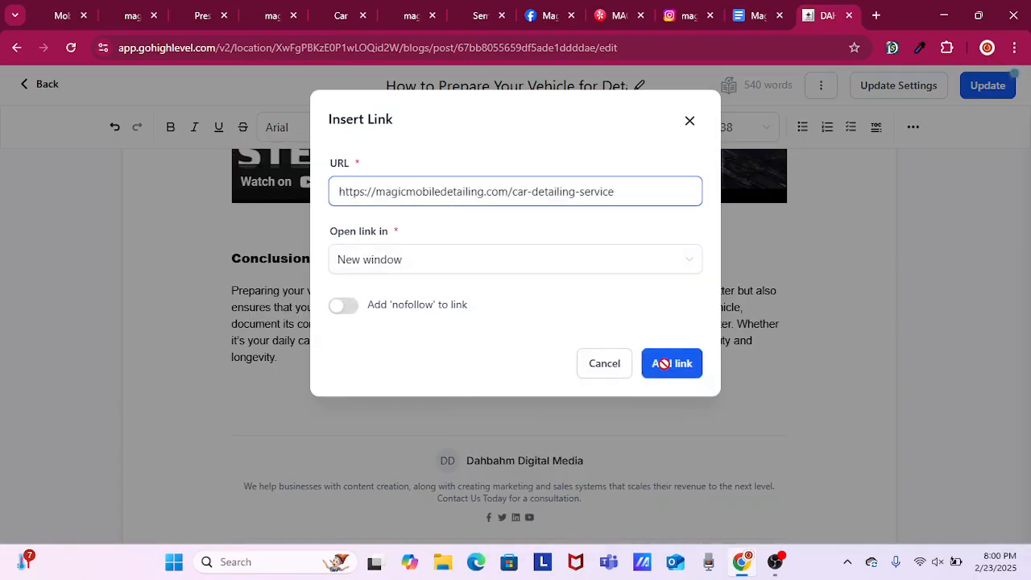
left_click(672, 363)
Add the sentence "We post more tips on our Facebook Page!" at the end of the Conclusion paragraph.
left_click(345, 348)
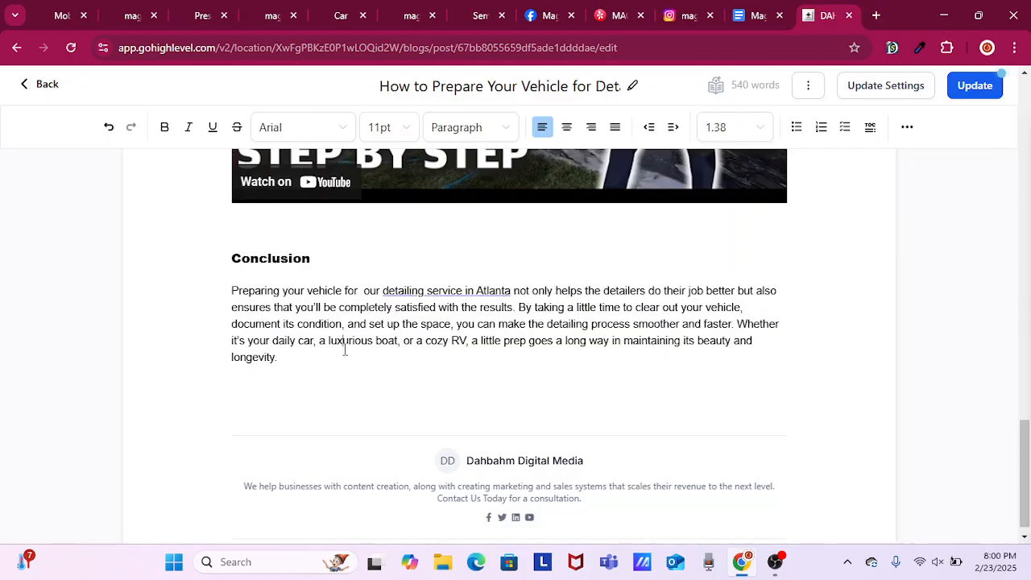
left_click(316, 358)
type("We post more tips")
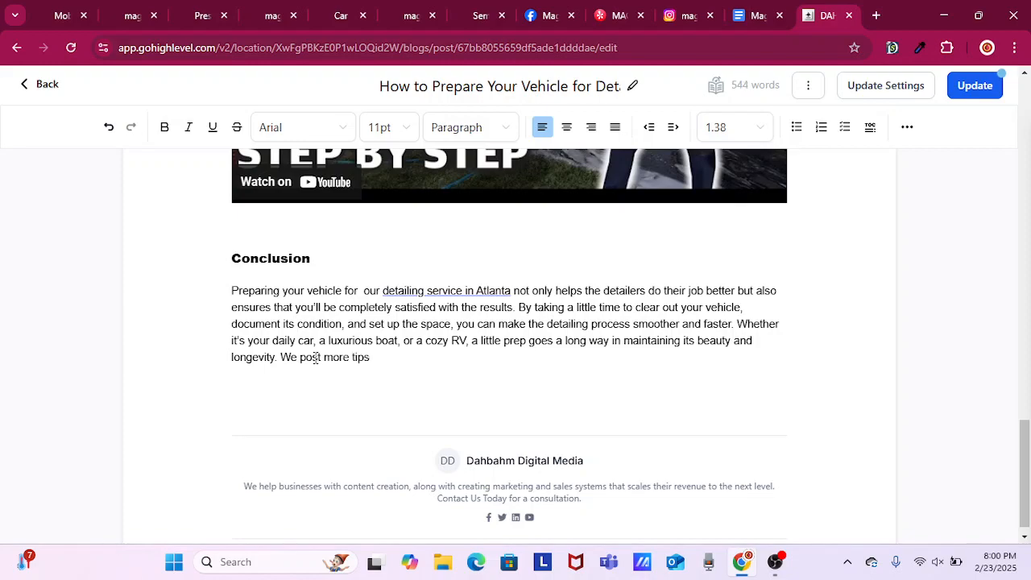
type(" on our Facebook Page!")
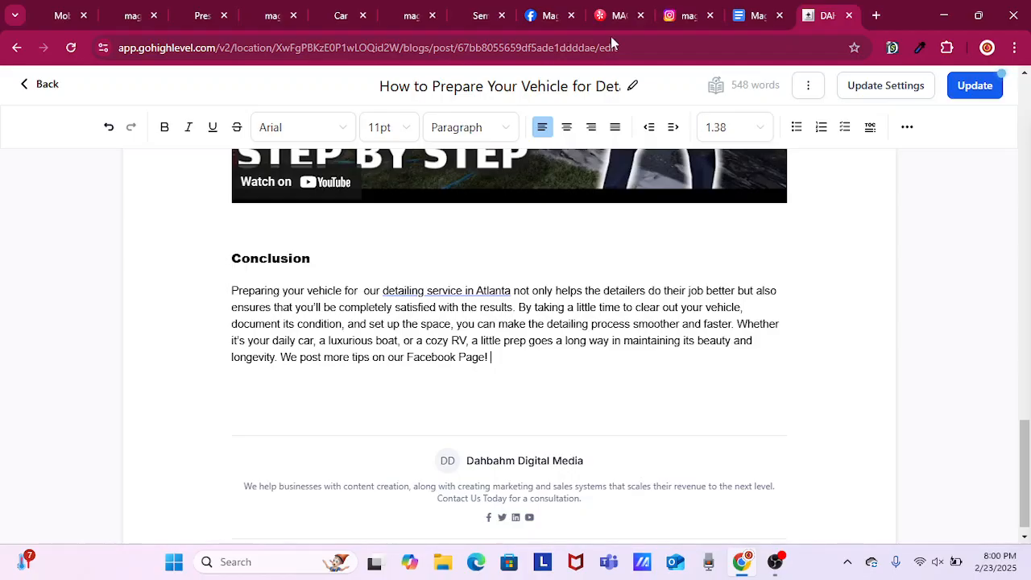
Copy the Facebook page address facebook.com/magicmobiledetail01/ and return to the vehicle preparation post.
left_click(547, 16)
left_click(239, 49)
right_click(240, 50)
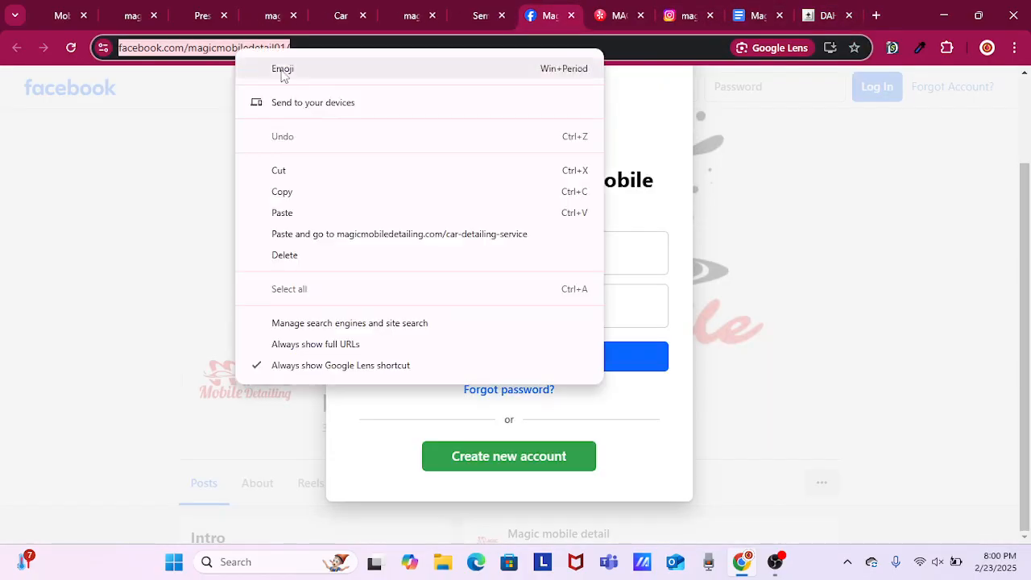
left_click(324, 192)
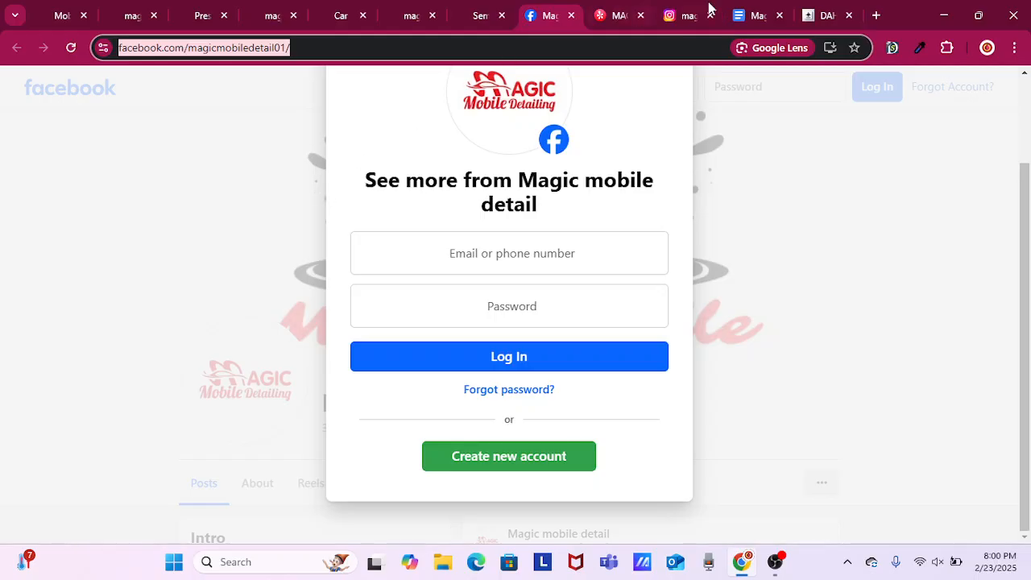
left_click(817, 12)
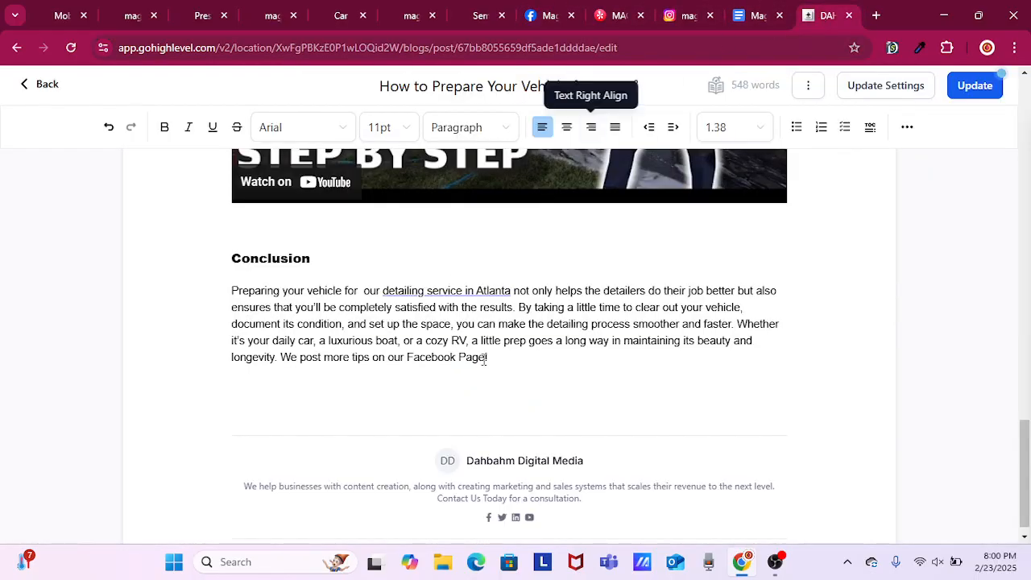
left_click_drag(487, 359, 407, 360)
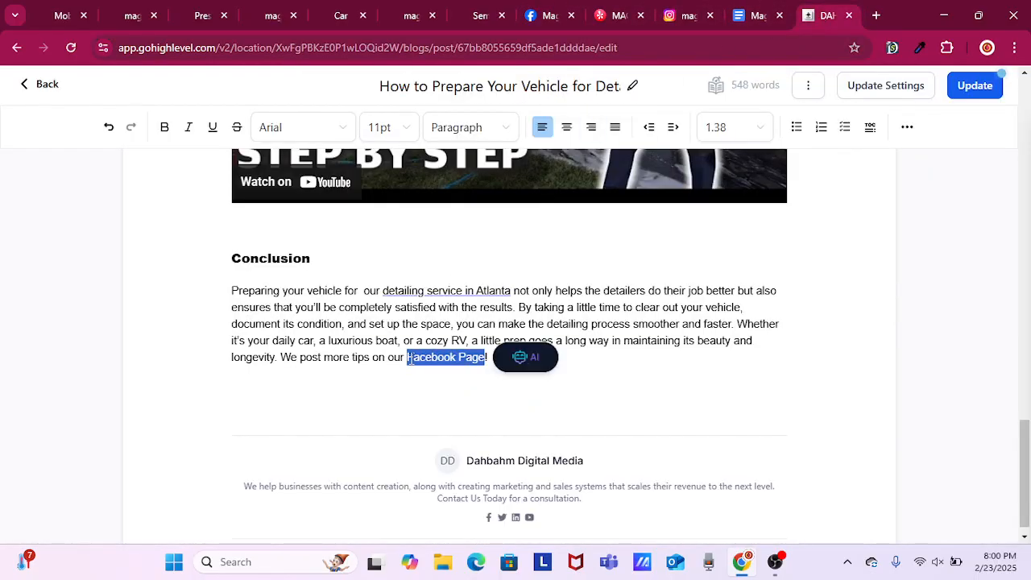
left_click(908, 129)
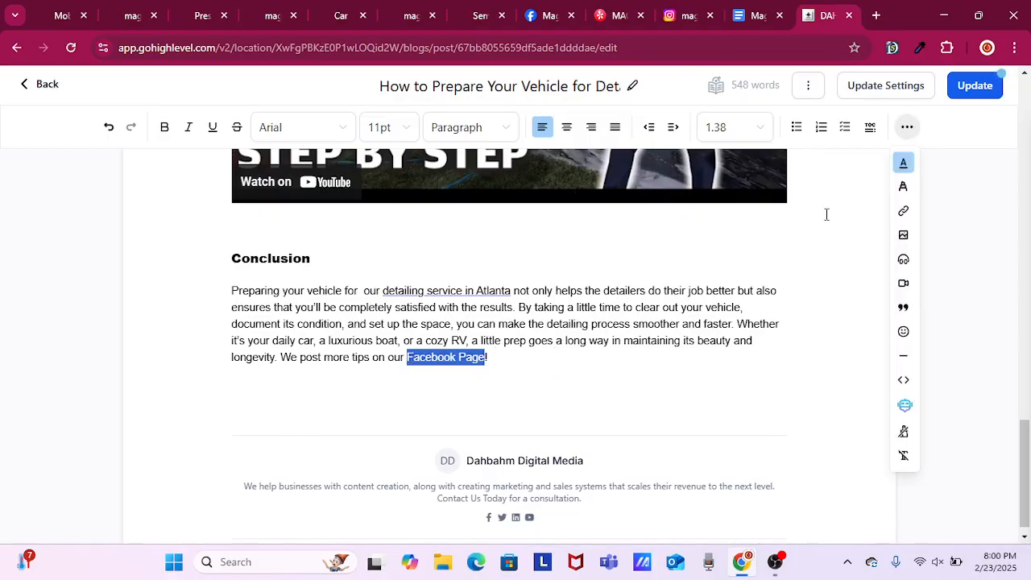
left_click(903, 211)
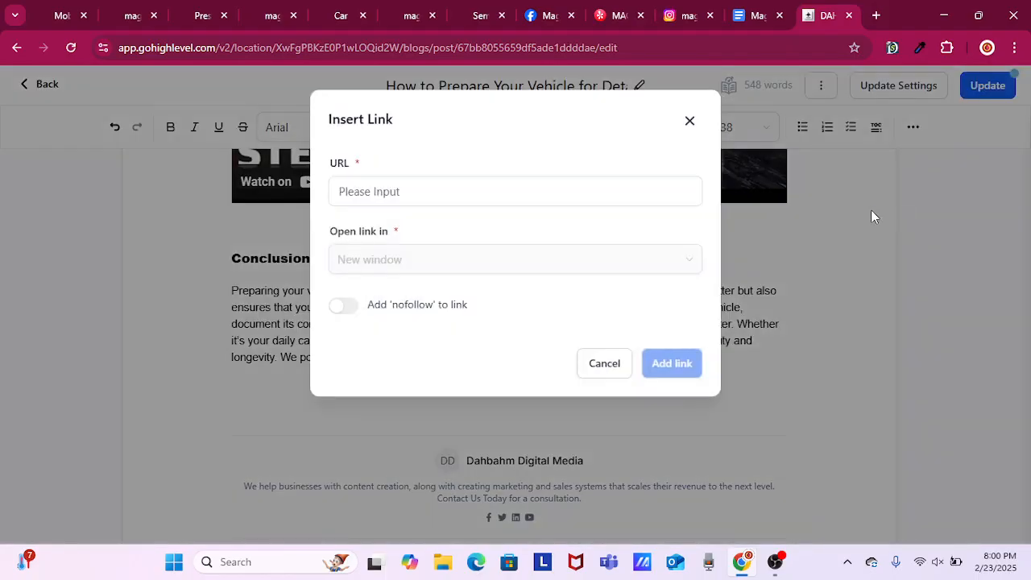
right_click(456, 196)
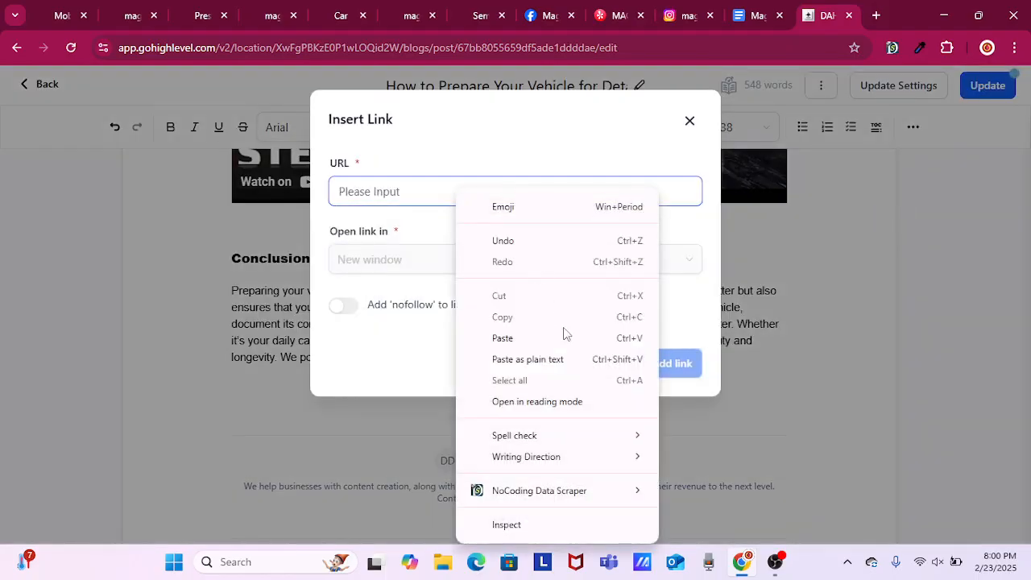
left_click(545, 359)
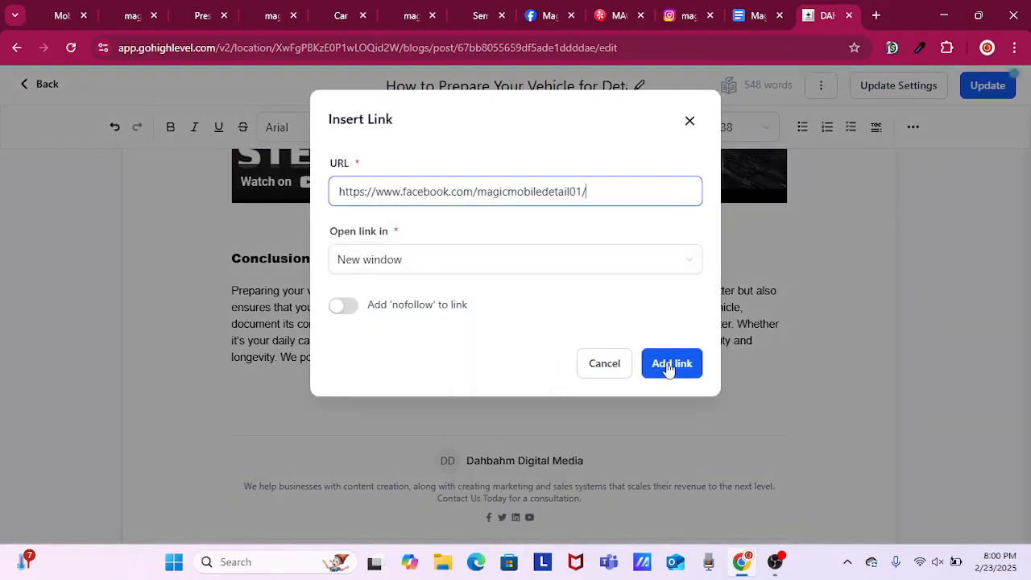
left_click(667, 364)
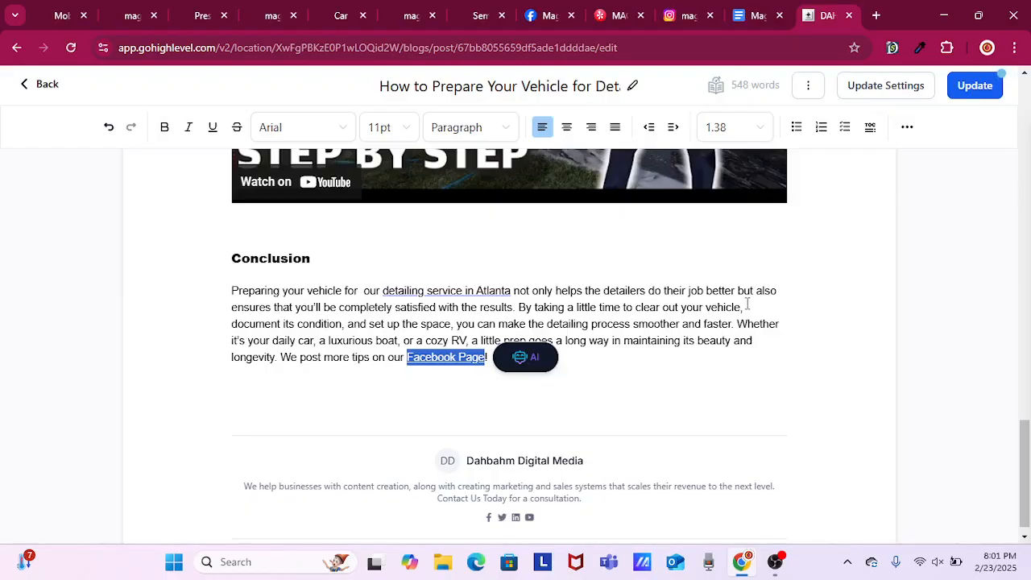
Update the vehicle preparation post and open the blog post "Detailing Horror Stories: What Can Go Wrong Without Professional Help" for editing.
left_click(971, 87)
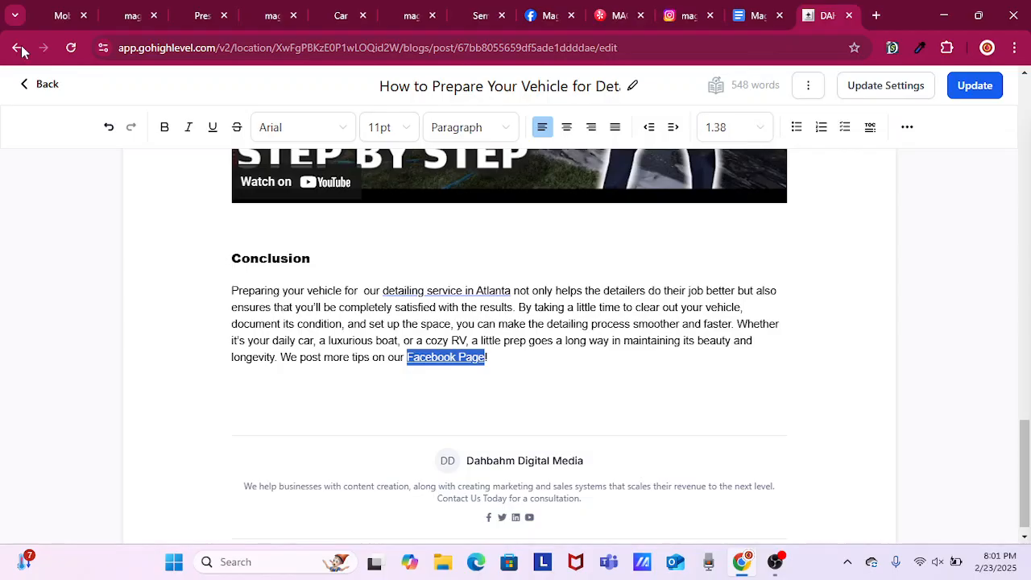
left_click(24, 85)
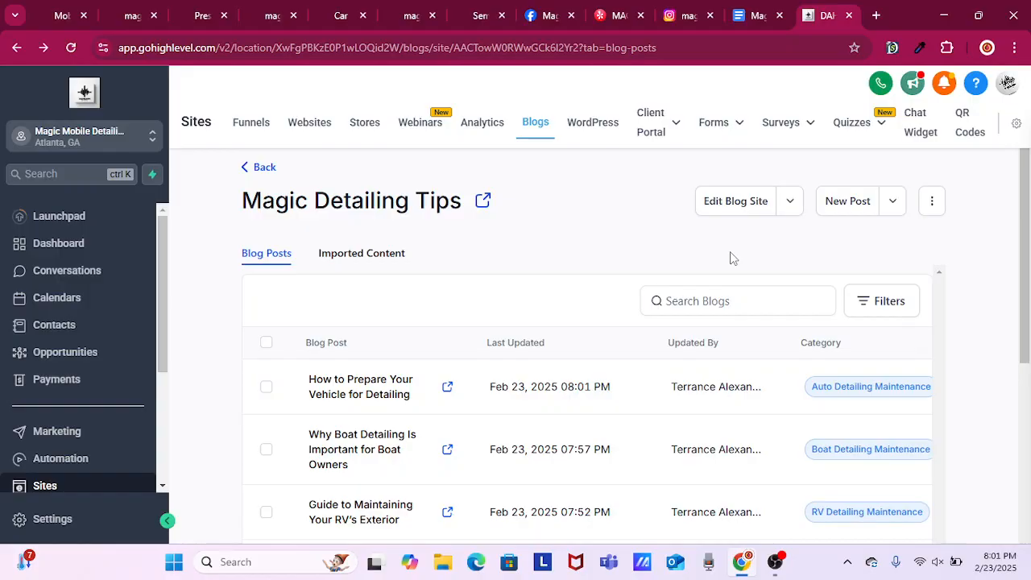
scroll(642, 352, "down", 10)
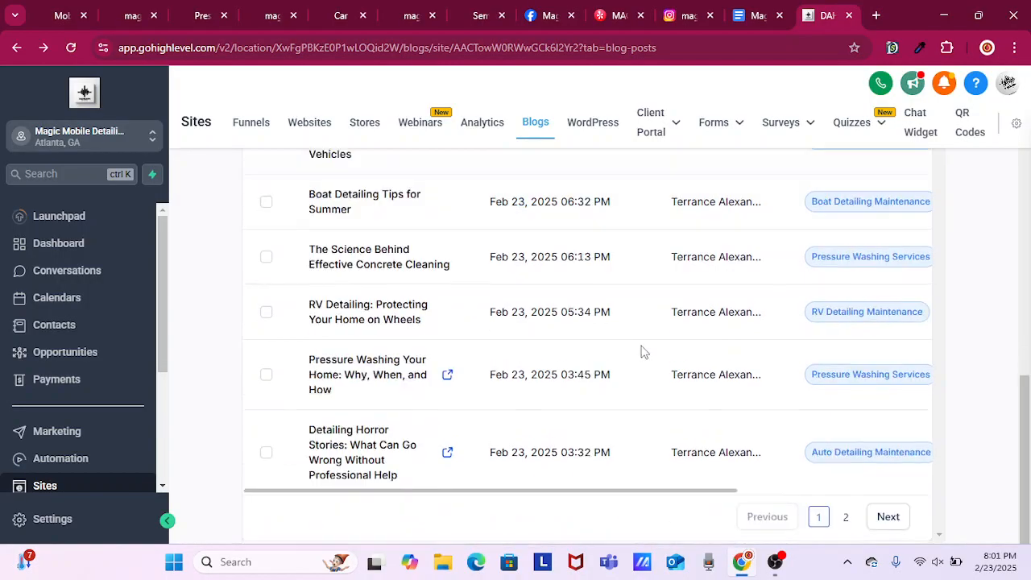
left_click(368, 440)
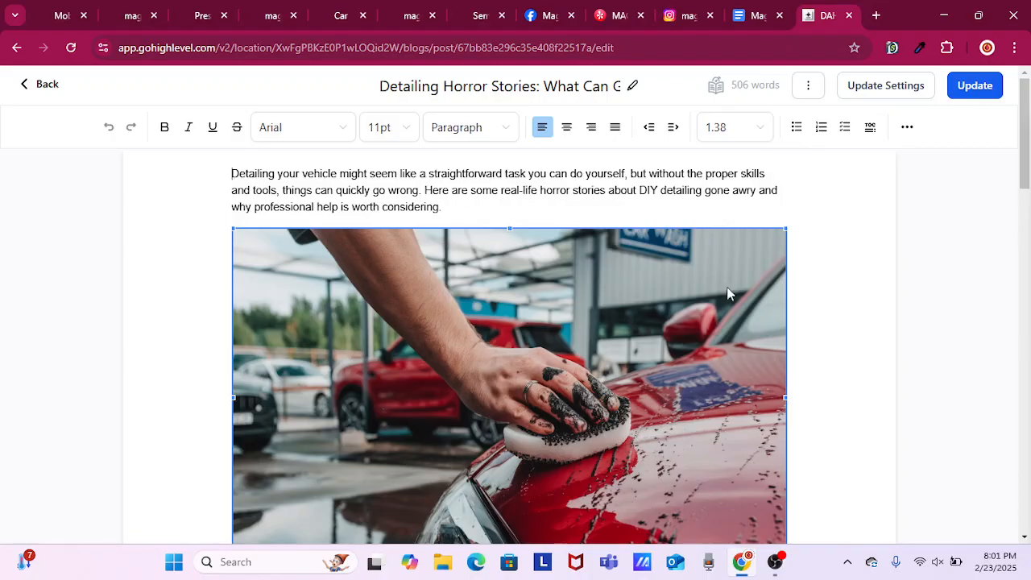
Add the sentence "See how we get it done on our Facebook Page and give us a FOLLOW!" at the end of the Conclusion paragraph.
scroll(838, 314, "down", 6)
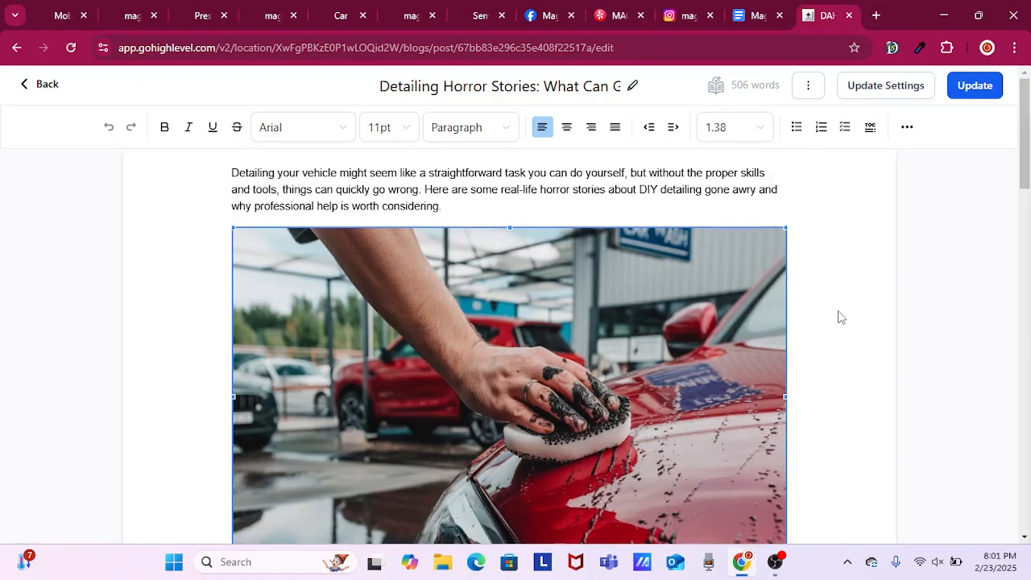
scroll(823, 328, "down", 12)
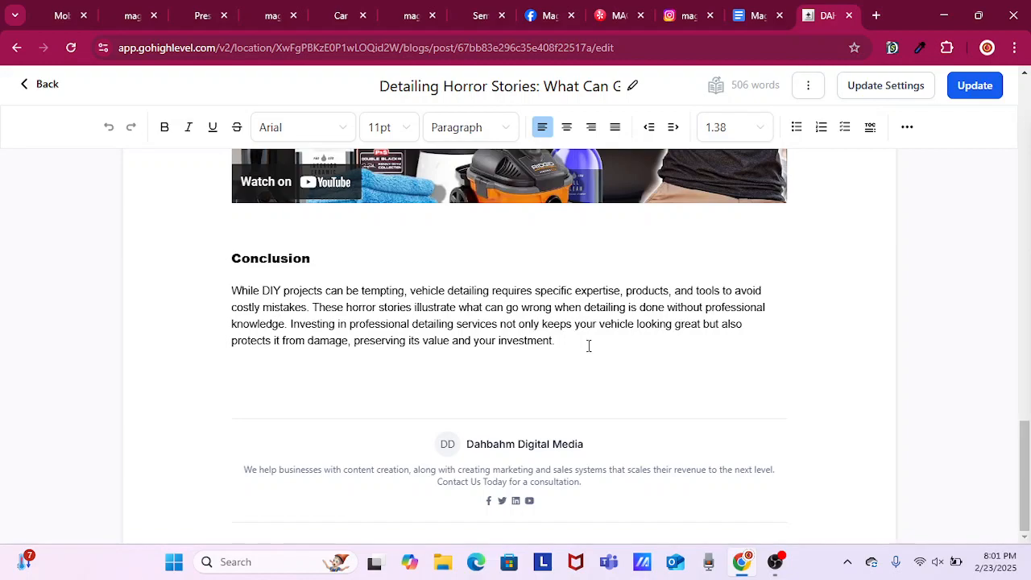
left_click(589, 346)
type("Get")
key("BackSpace")
type("See how we get it done on")
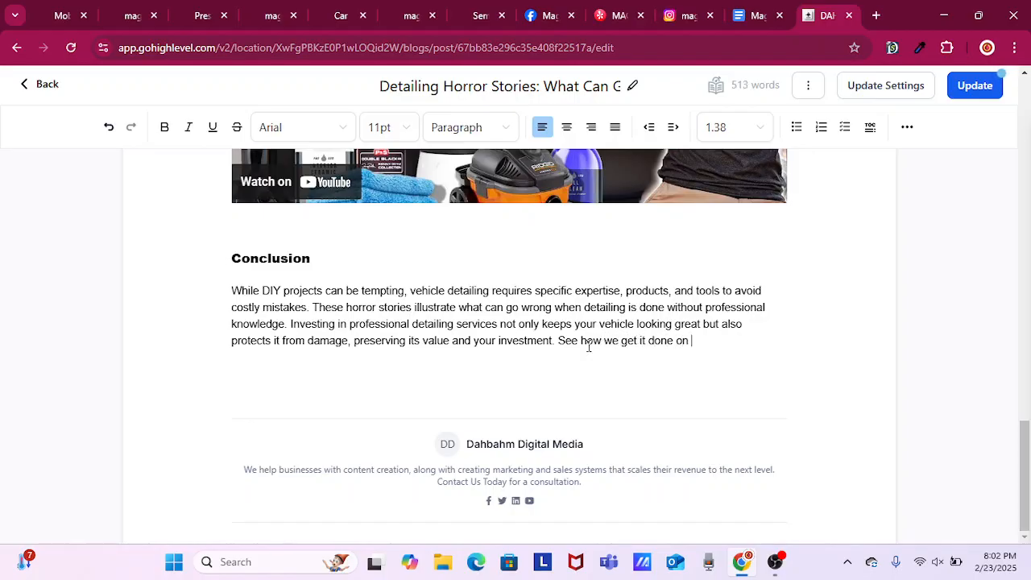
type(" Face")
key("BackSpace")
key("BackSpace")
key("BackSpace")
type("our Facebook Pag")
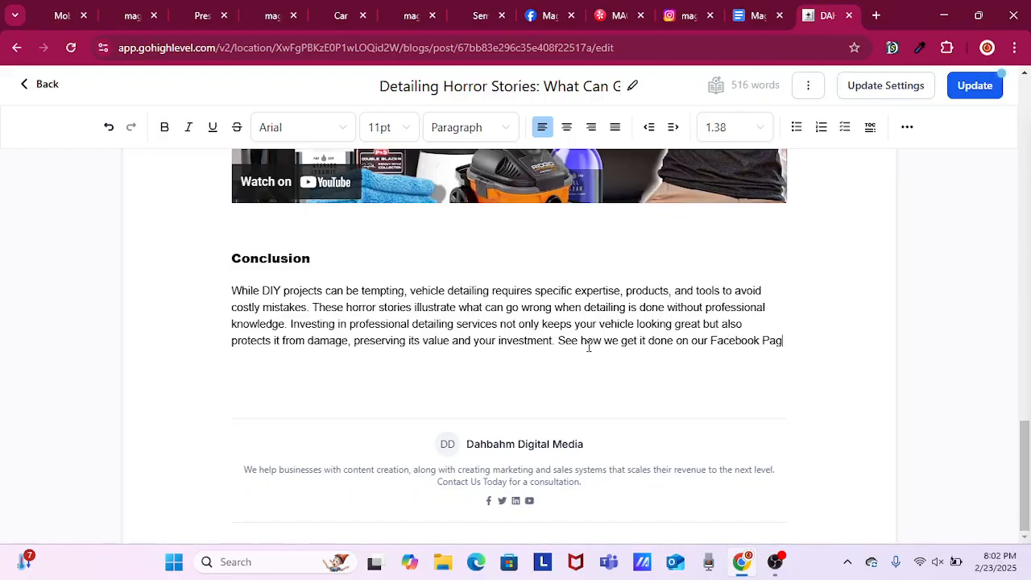
type("e and give")
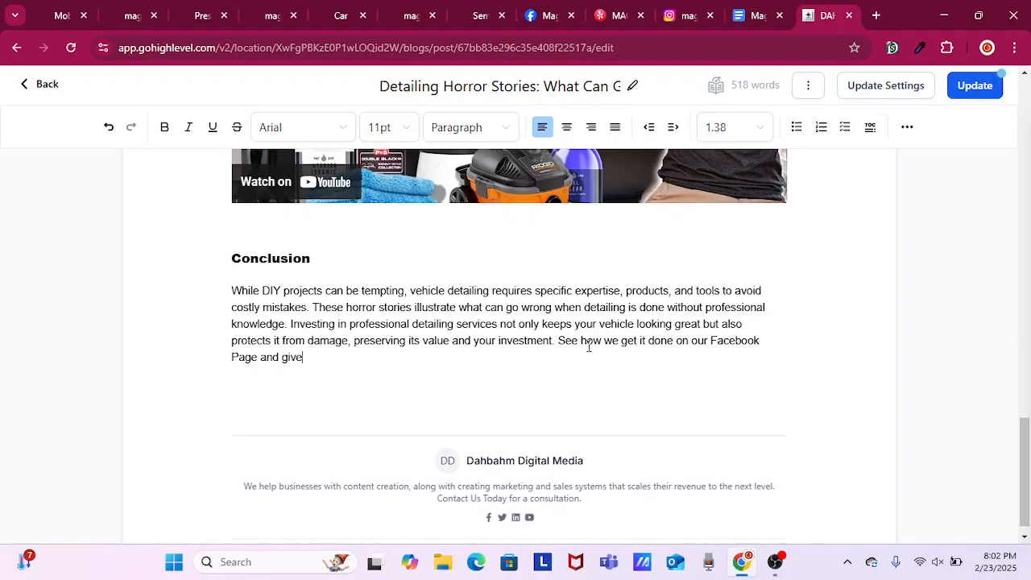
type(" us a")
key("Caps_Lock")
type("FOLL")
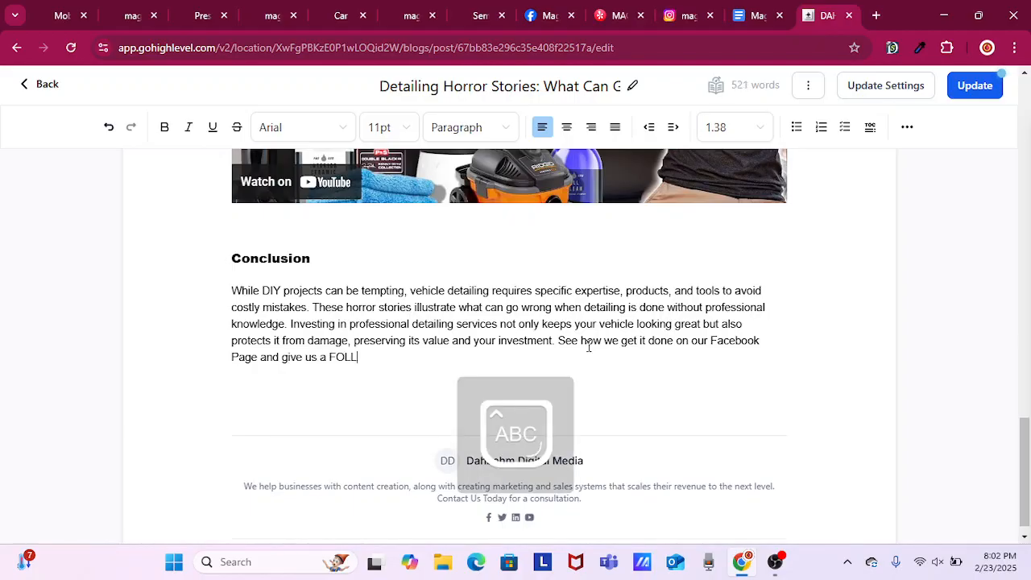
type("OW!")
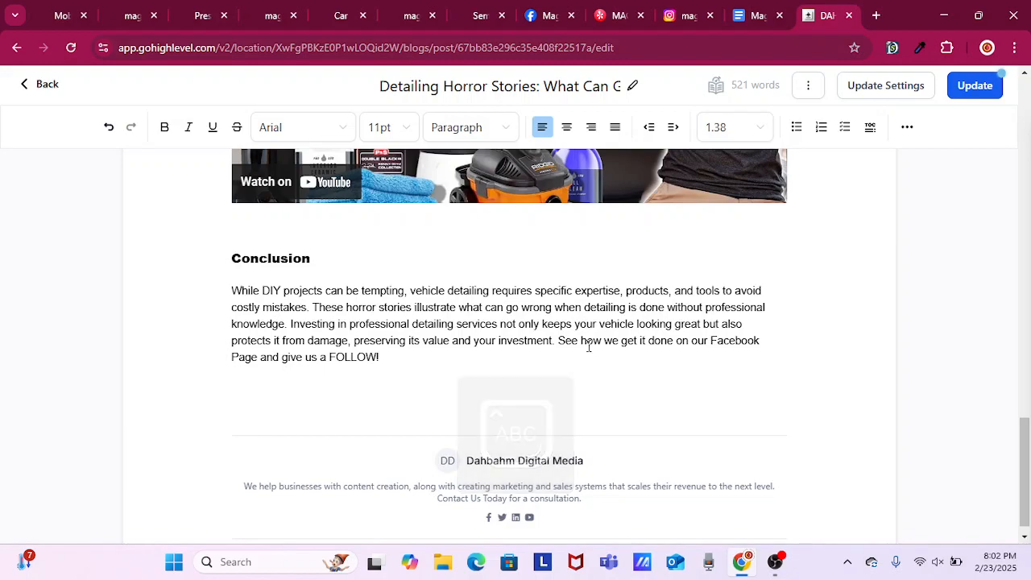
key("Caps_Lock")
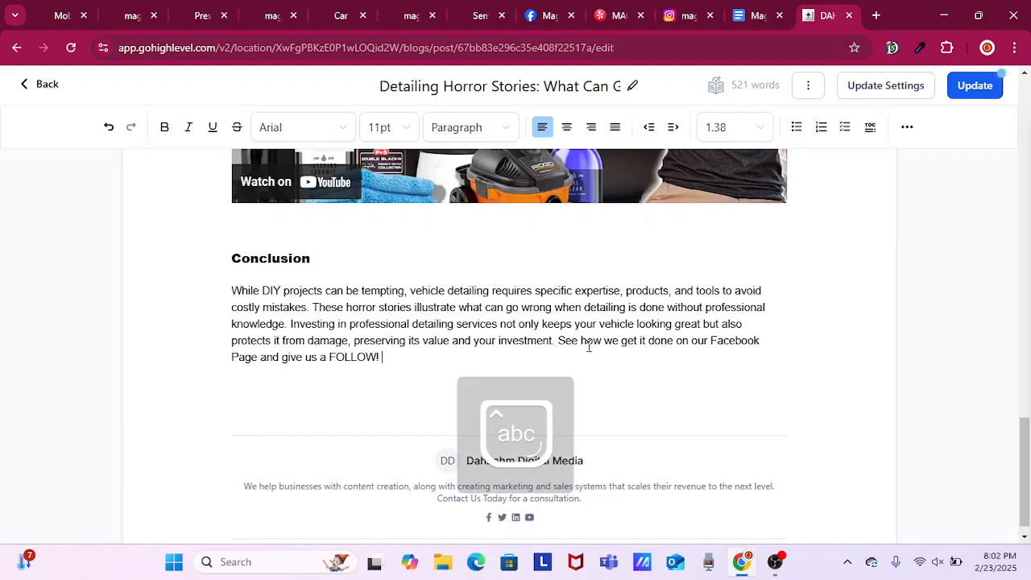
Append "We appreciate your support!!" as the closing sentence of the Conclusion paragraph.
type("We appr")
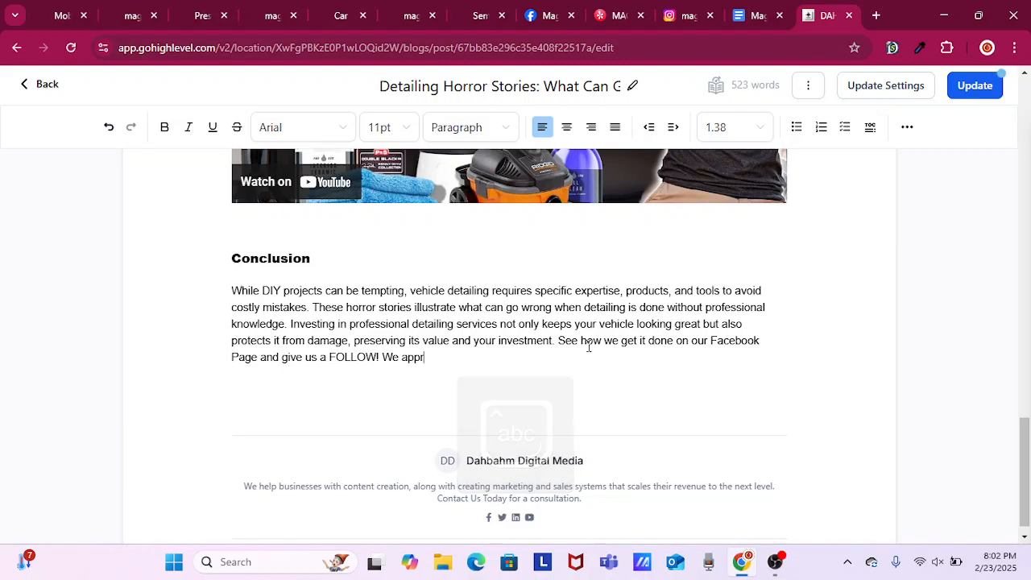
type("eciate ")
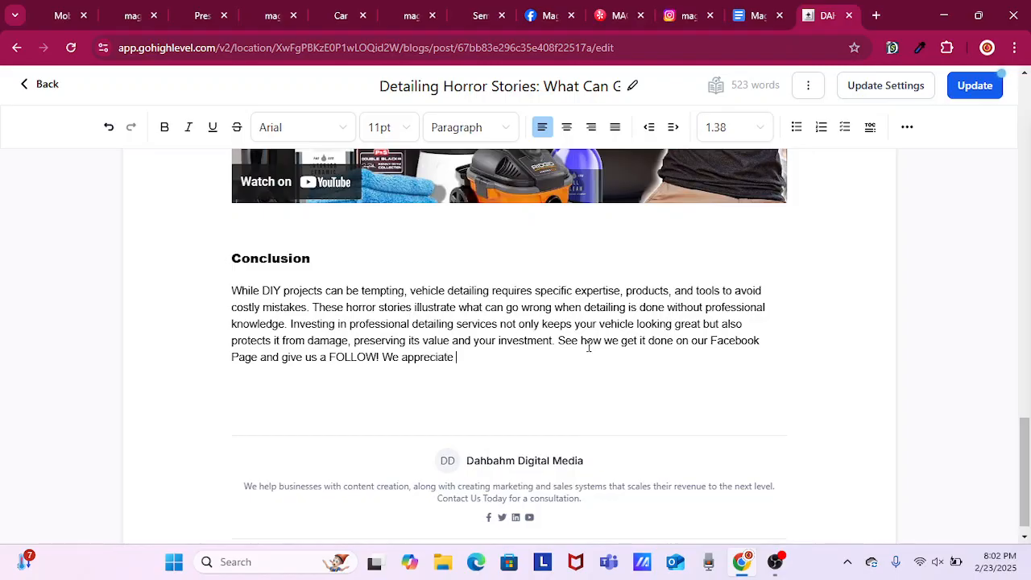
type("your support!!")
left_click_drag(691, 340, 258, 365)
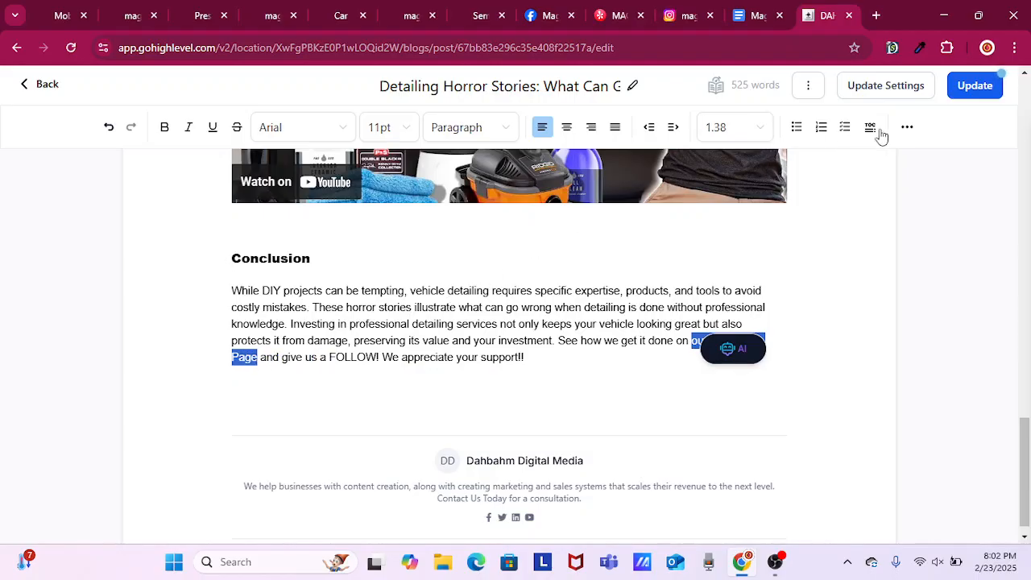
left_click(906, 128)
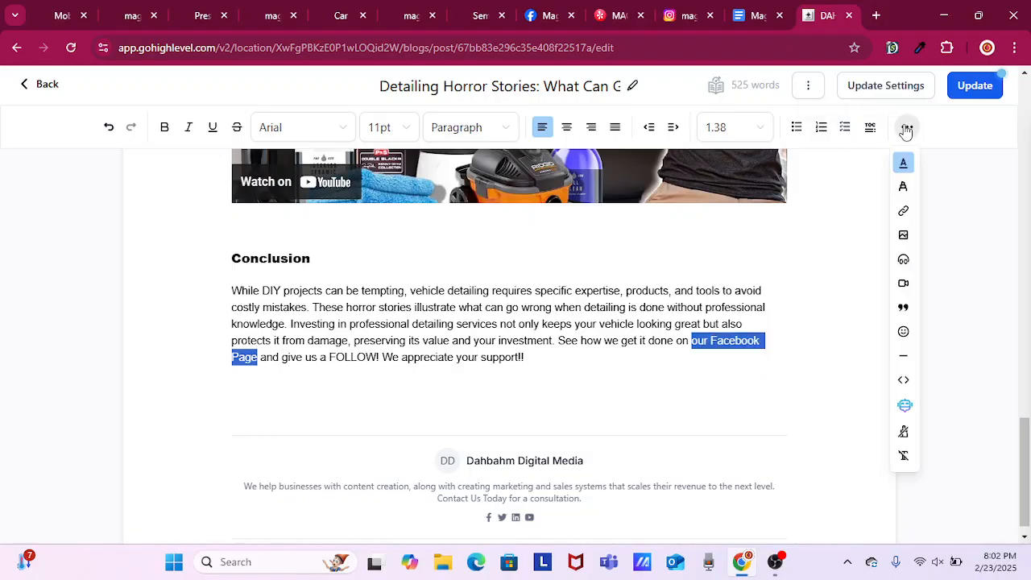
left_click(904, 211)
right_click(485, 189)
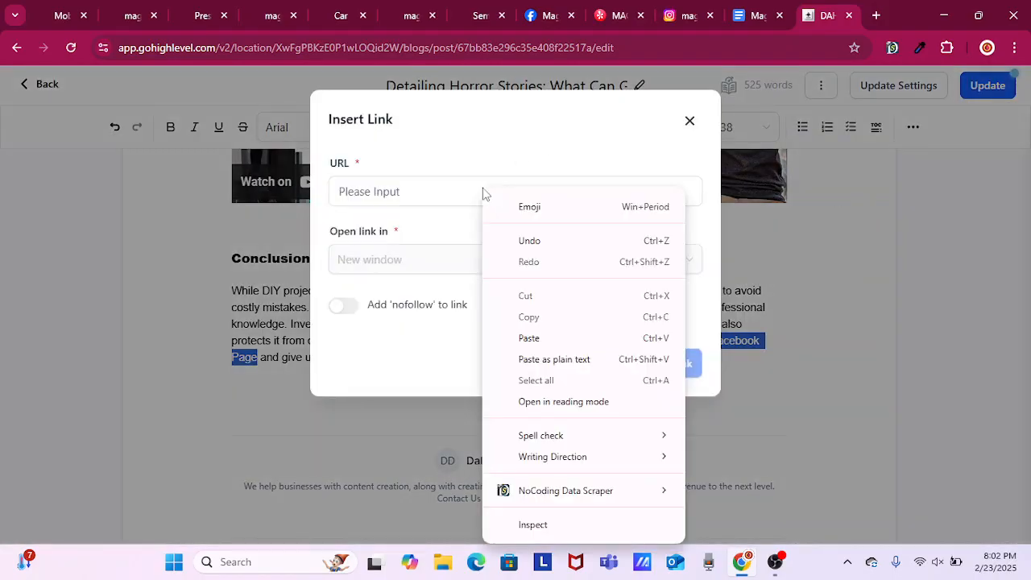
left_click(555, 360)
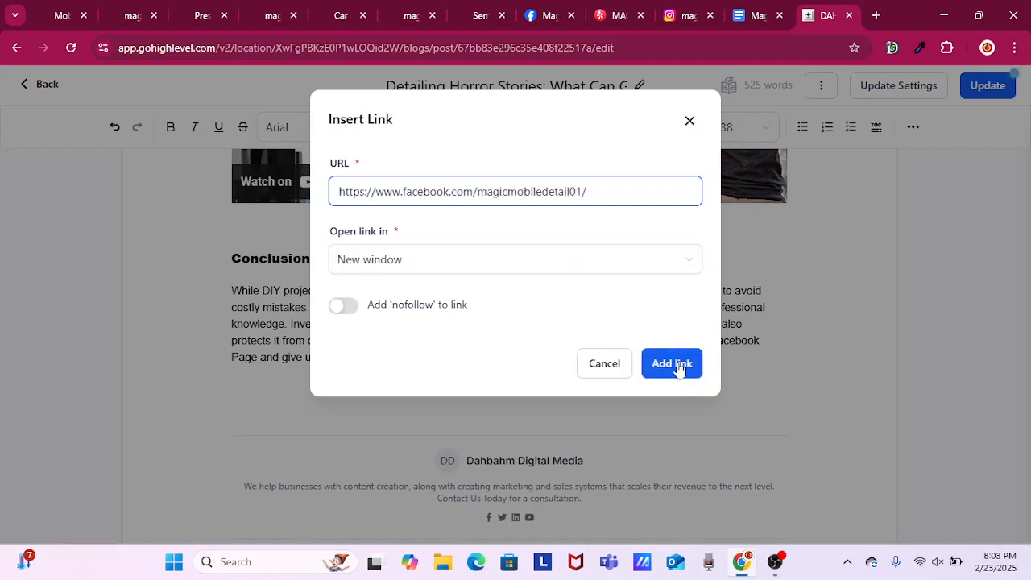
left_click(683, 363)
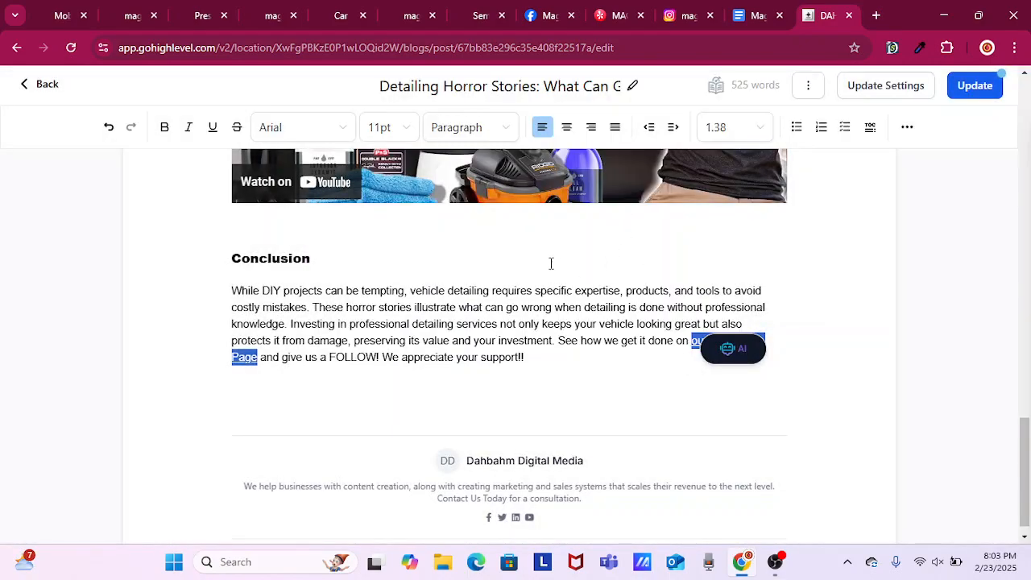
Copy the car detailing service page address magicmobiledetailing.com/car-detailing-service and return to the horror stories post.
left_click(340, 16)
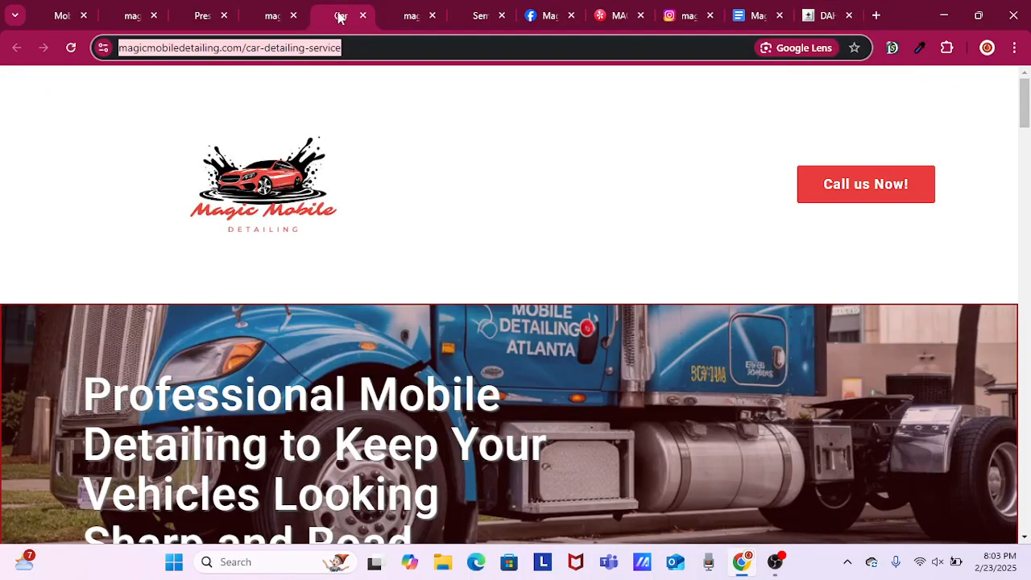
right_click(294, 50)
left_click(375, 193)
left_click(808, 16)
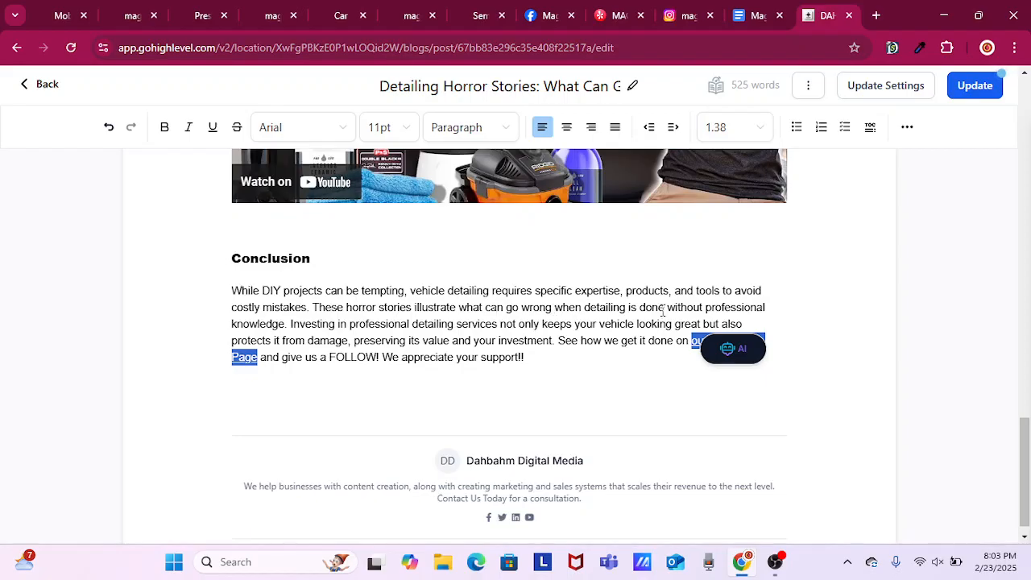
Insert "auto detailing service" between "professional" and "knowledge" in the Conclusion's second sentence.
left_click(783, 304)
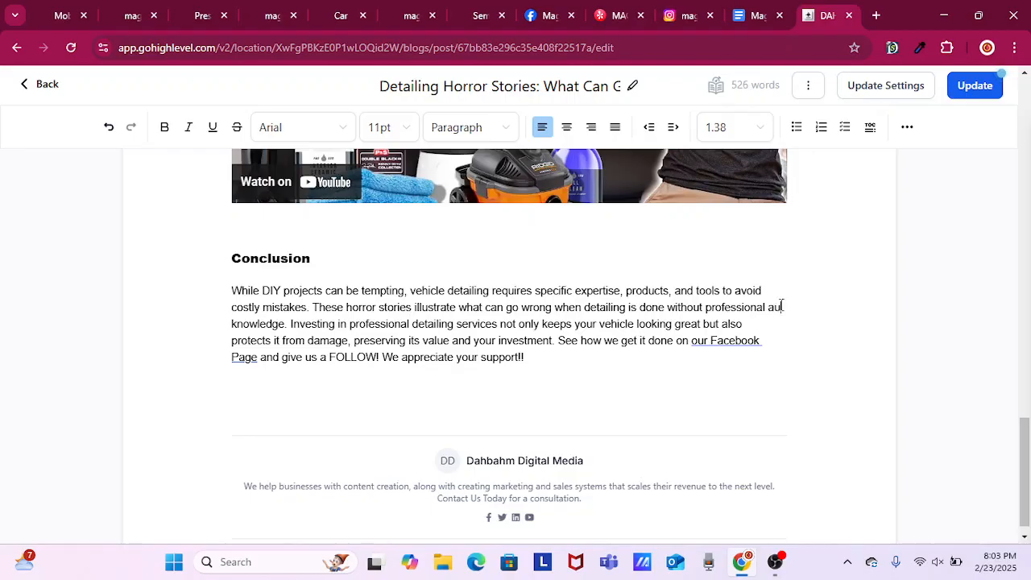
type("auto detai")
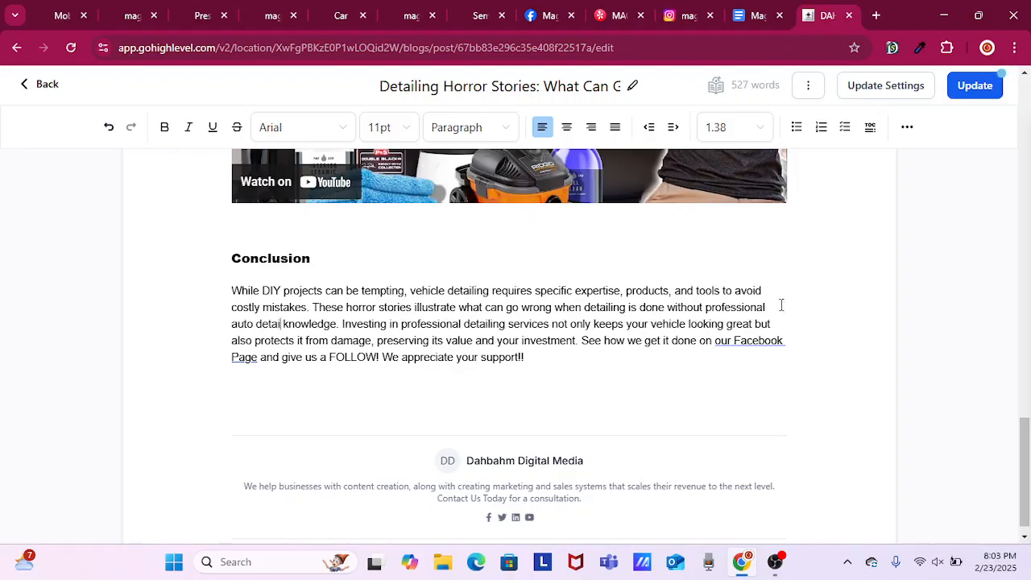
type("ling ser")
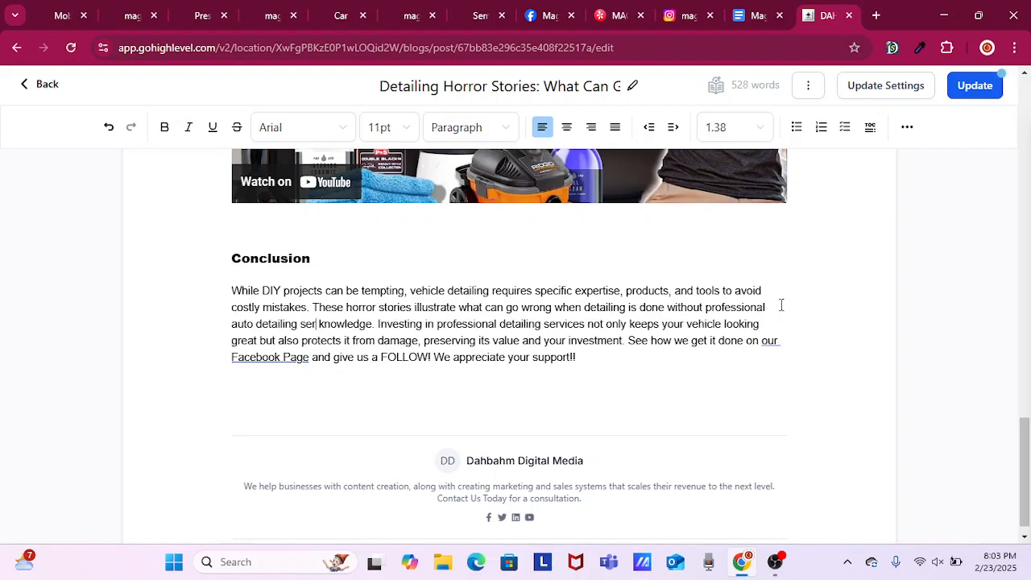
type("vice")
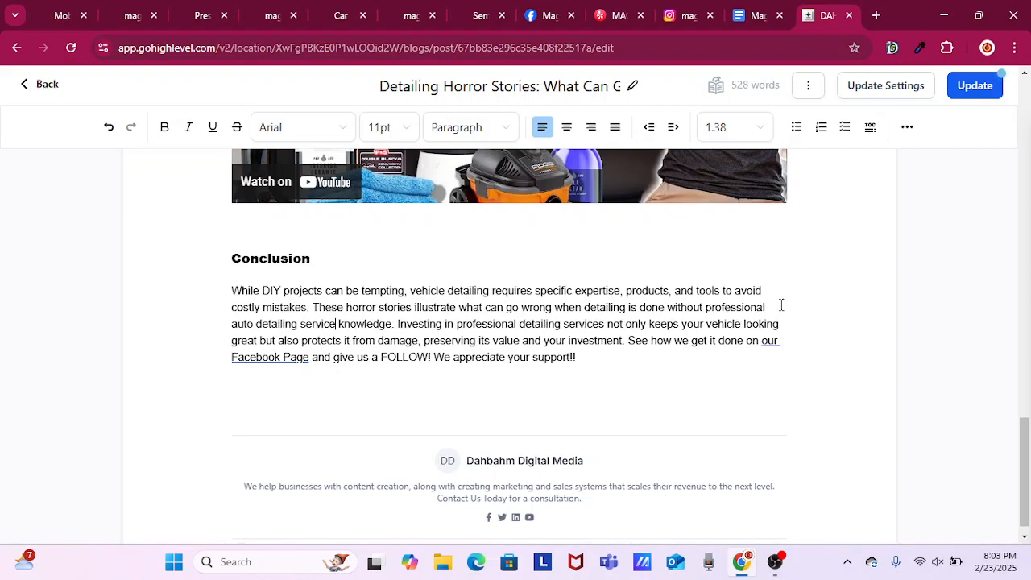
left_click_drag(704, 307, 379, 368)
left_click_drag(372, 323, 335, 326)
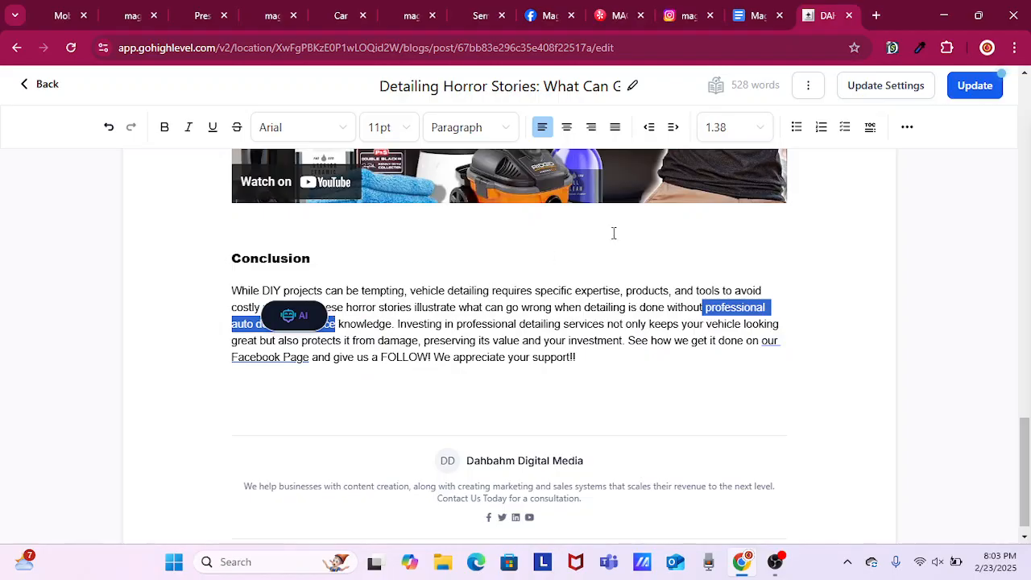
left_click(906, 129)
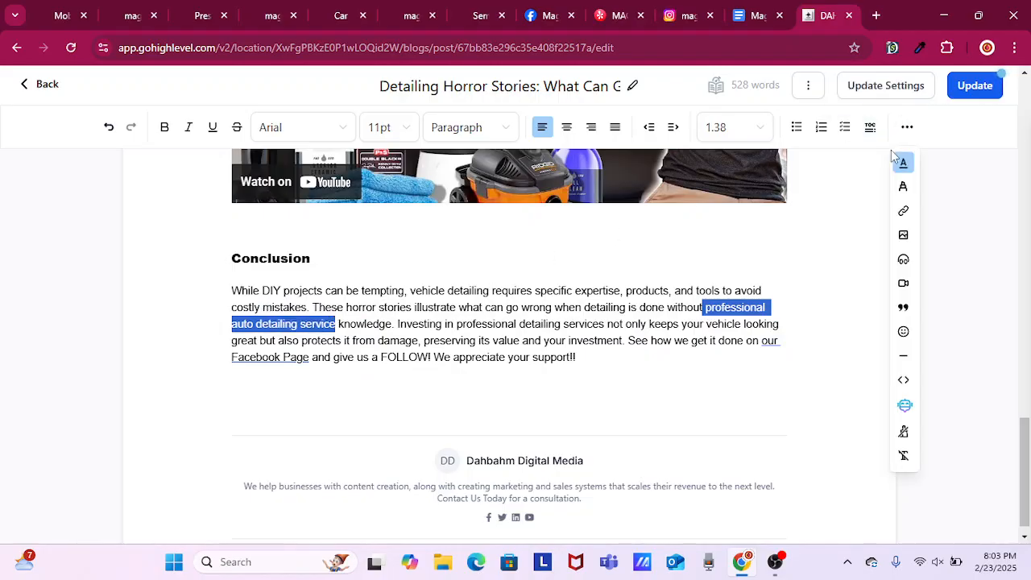
left_click(905, 213)
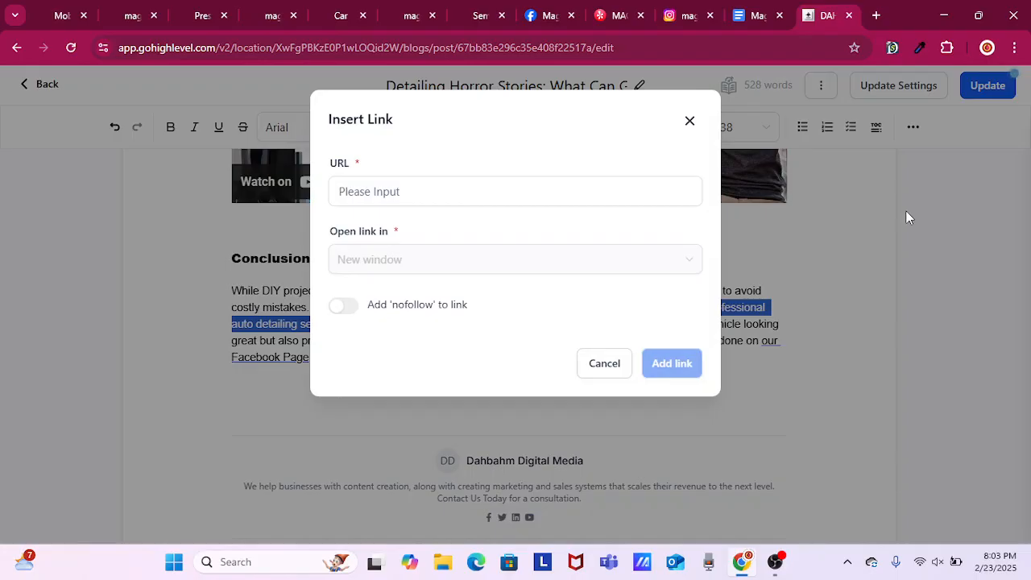
right_click(502, 195)
left_click(588, 339)
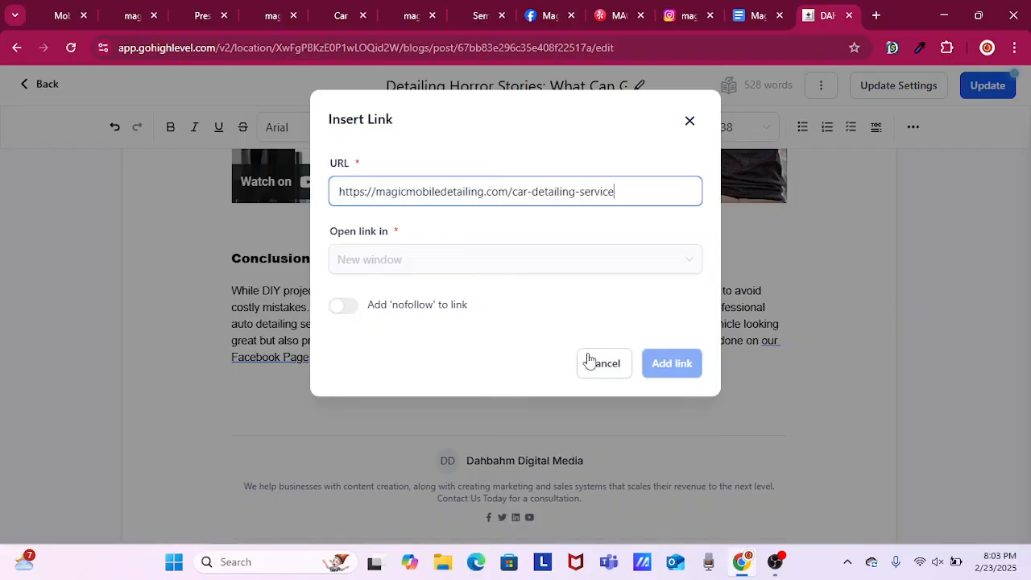
left_click(661, 366)
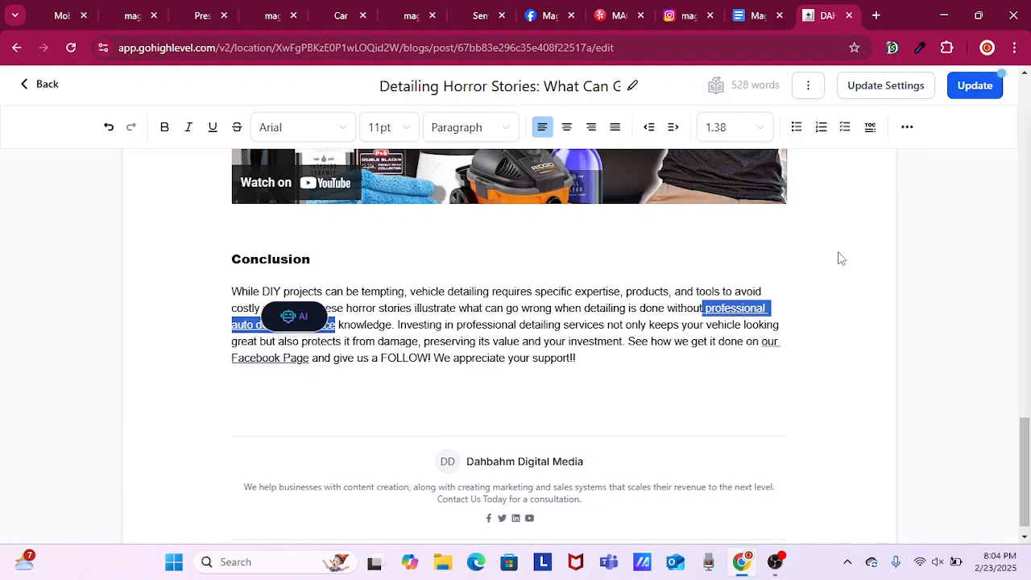
Insert "from Magic Mobile Detailing" after "professional help" in the last sentence of the post's opening paragraph.
scroll(1014, 362, "up", 2)
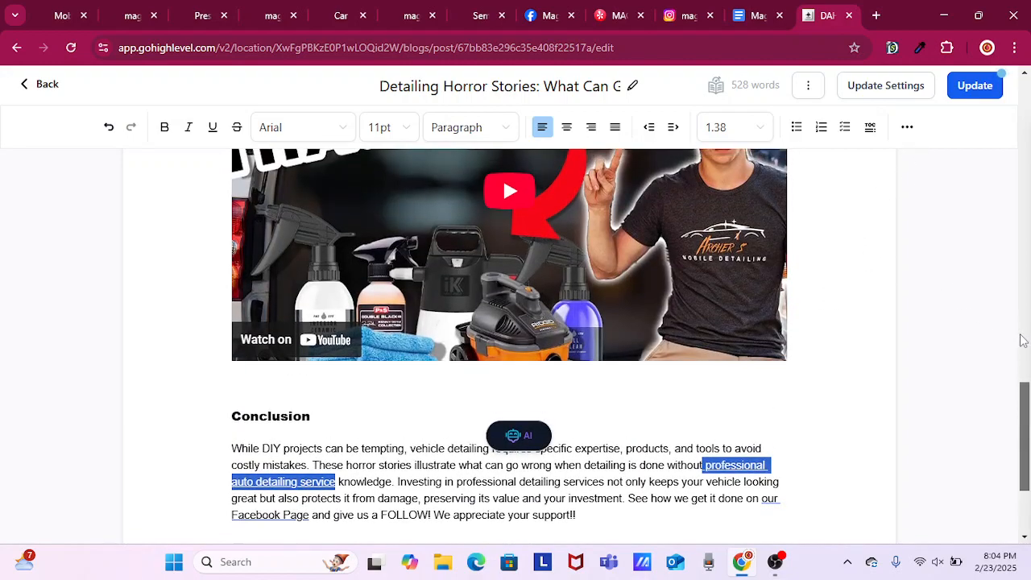
scroll(995, 150, "up", 10)
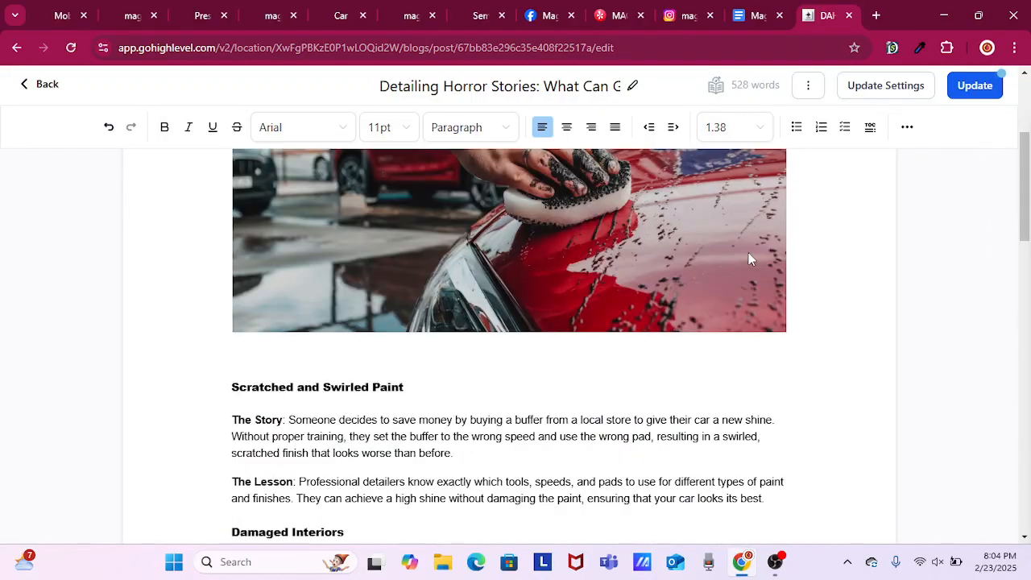
scroll(725, 329, "up", 3)
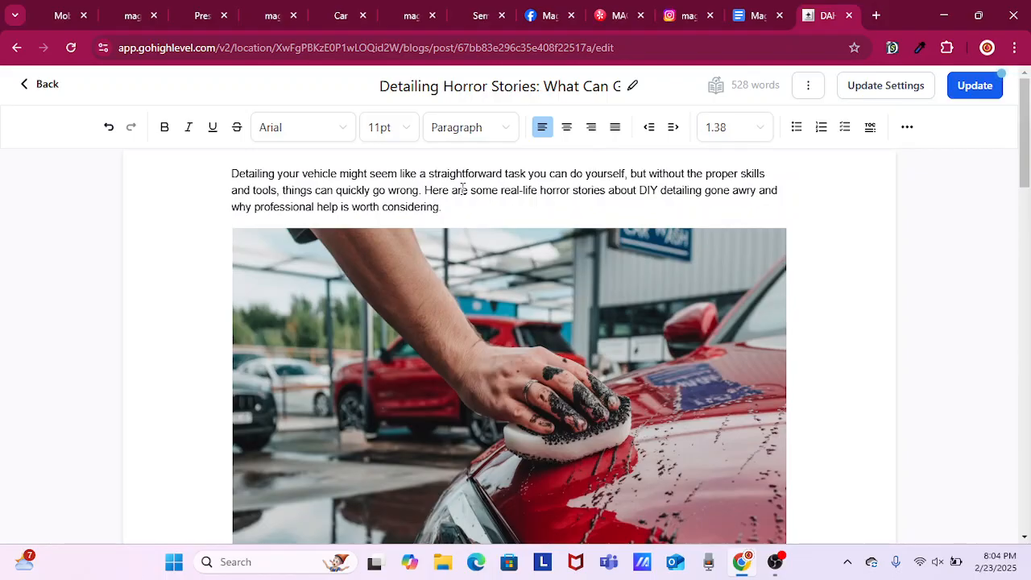
left_click(604, 189)
key("Left")
key("Left")
left_click(338, 211)
type("from")
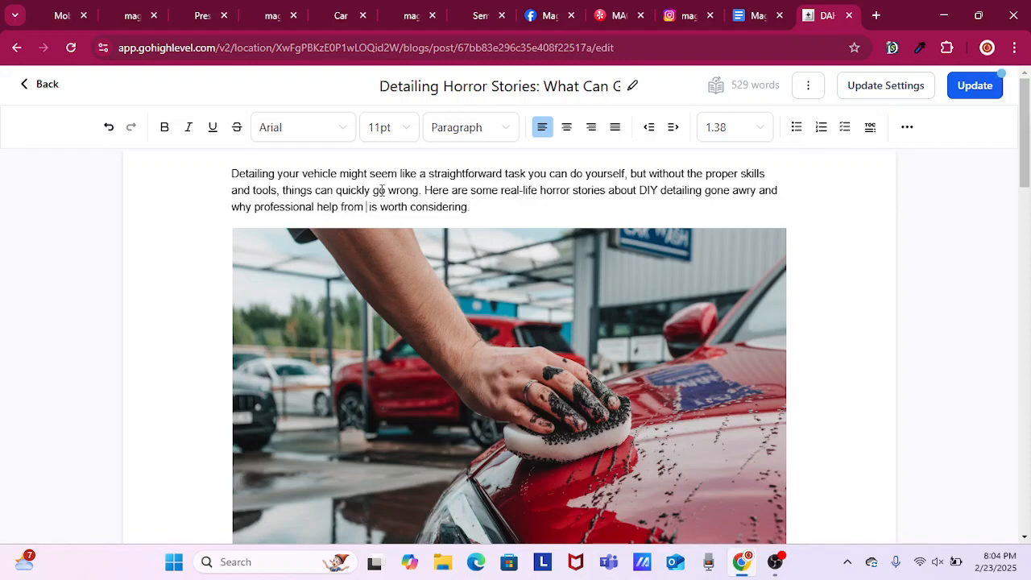
type(" Magi ")
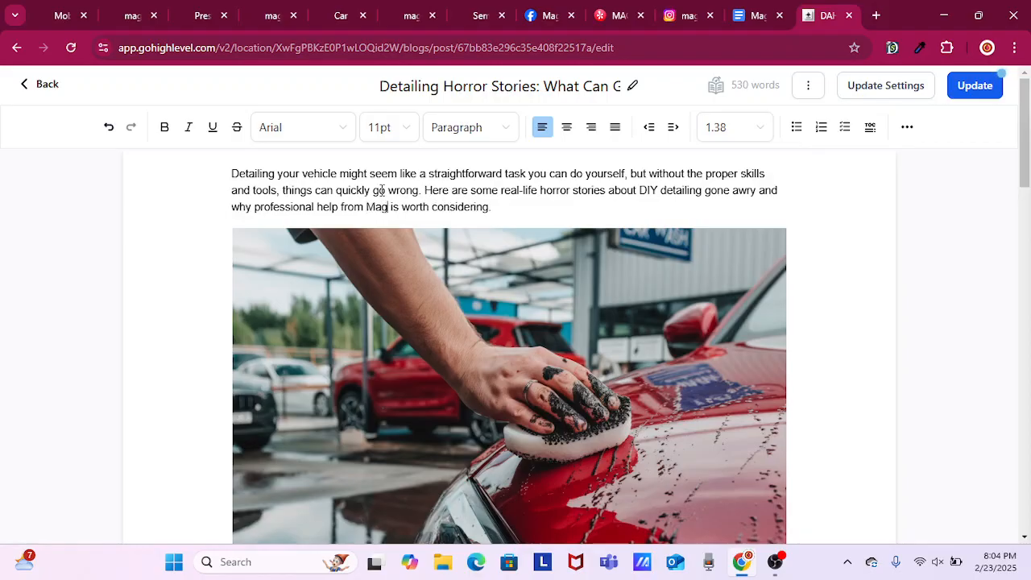
type("c Mob")
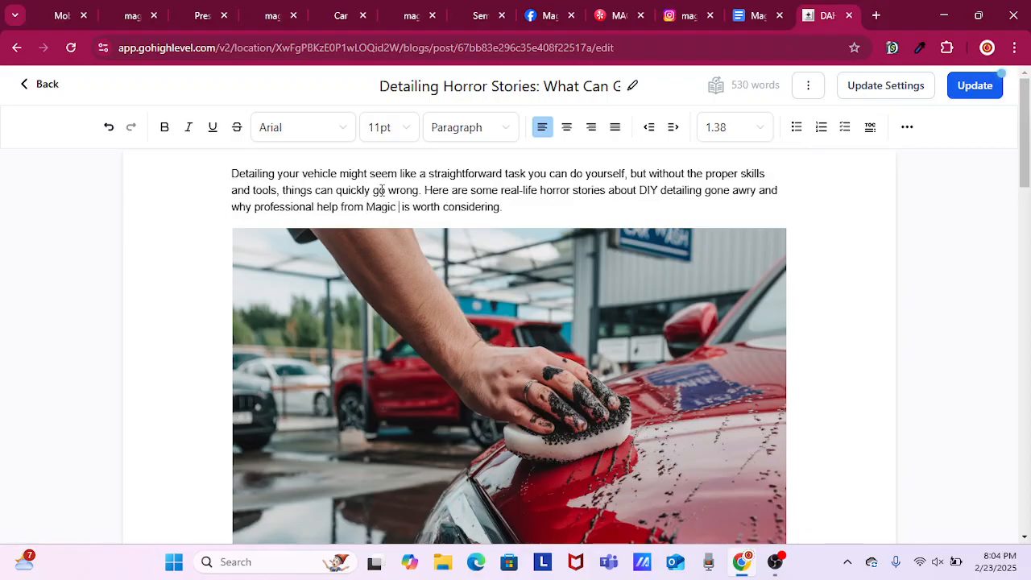
type("ile Det")
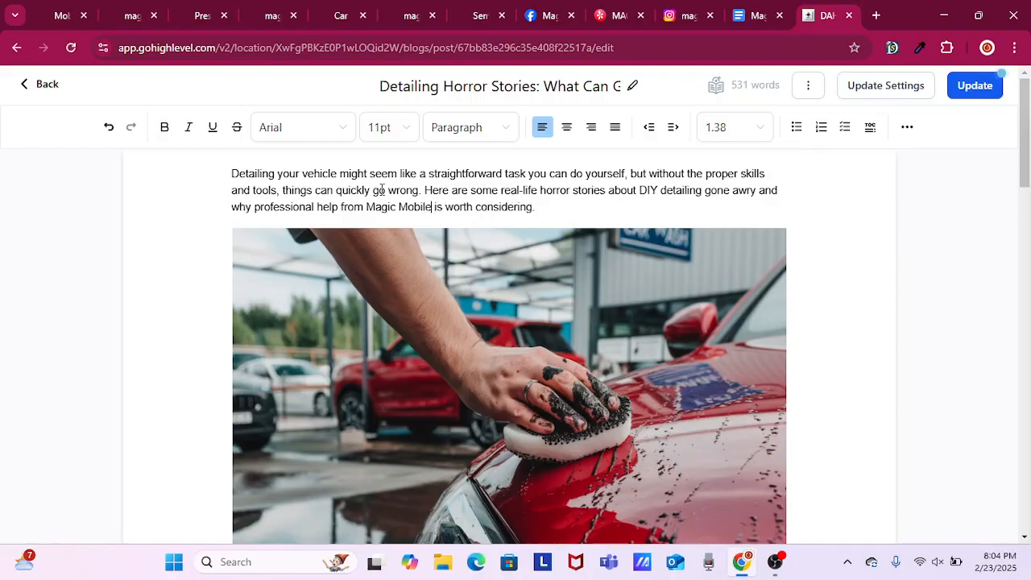
type("ialing")
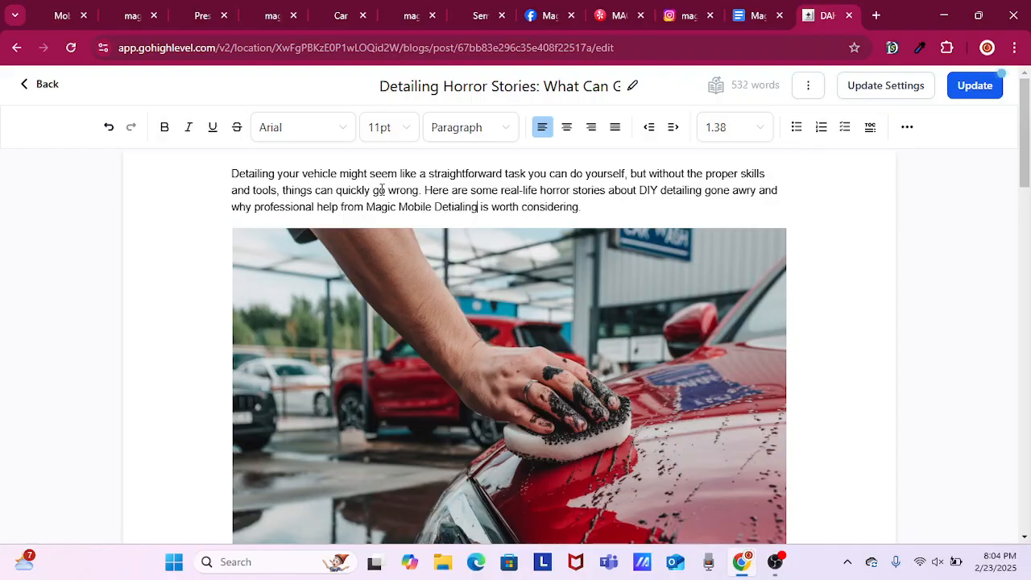
key("BackSpace")
key("BackSpace")
key("BackSpace")
key("BackSpace")
key("BackSpace")
key("BackSpace")
key("BackSpace")
key("BackSpace")
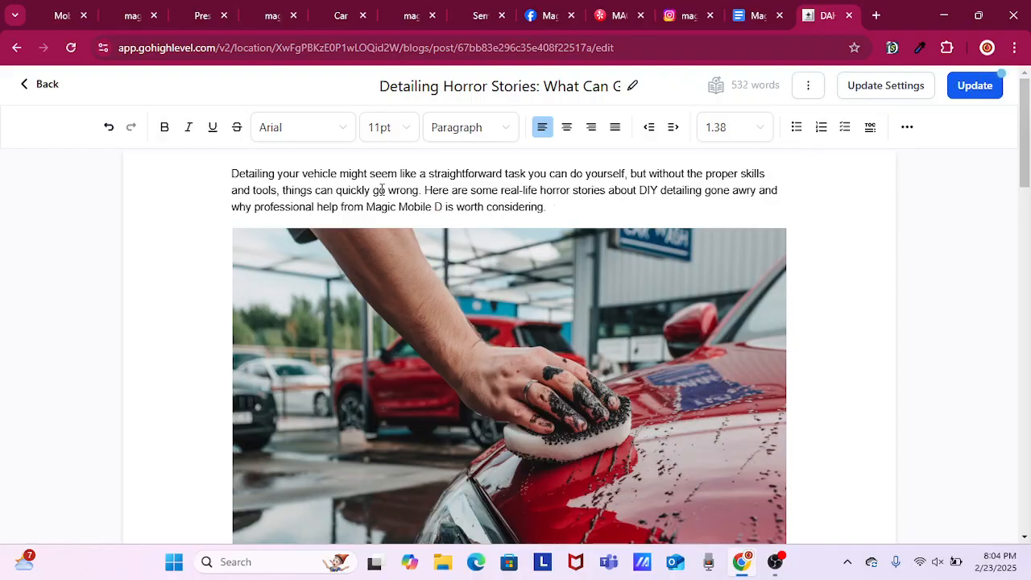
type("etailing")
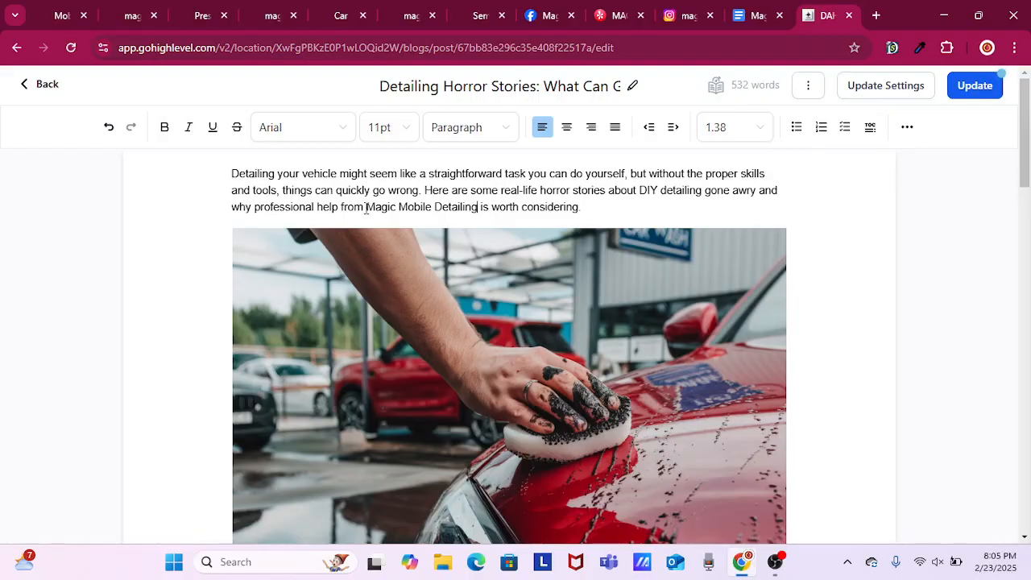
left_click_drag(366, 208, 479, 208)
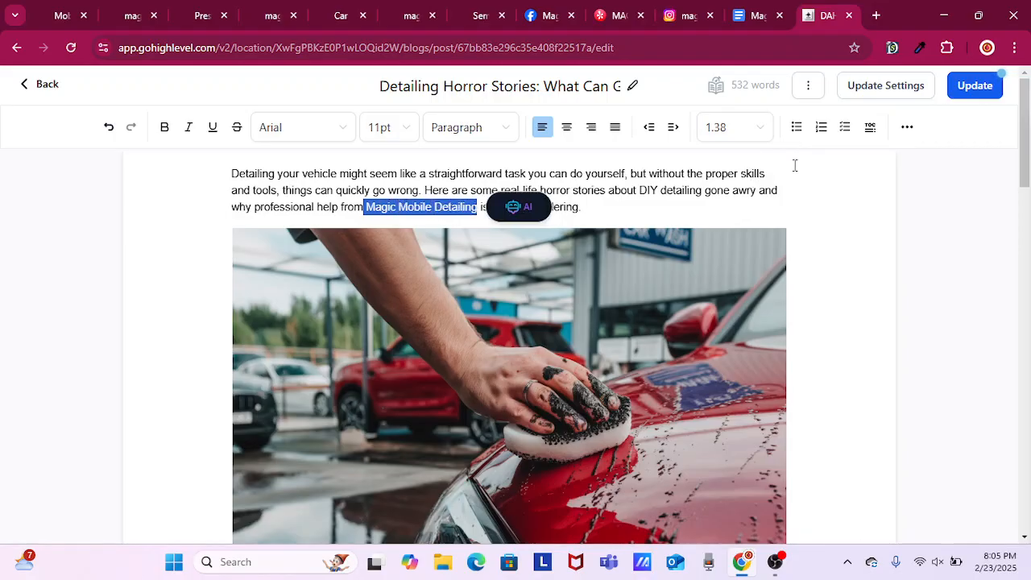
left_click(907, 129)
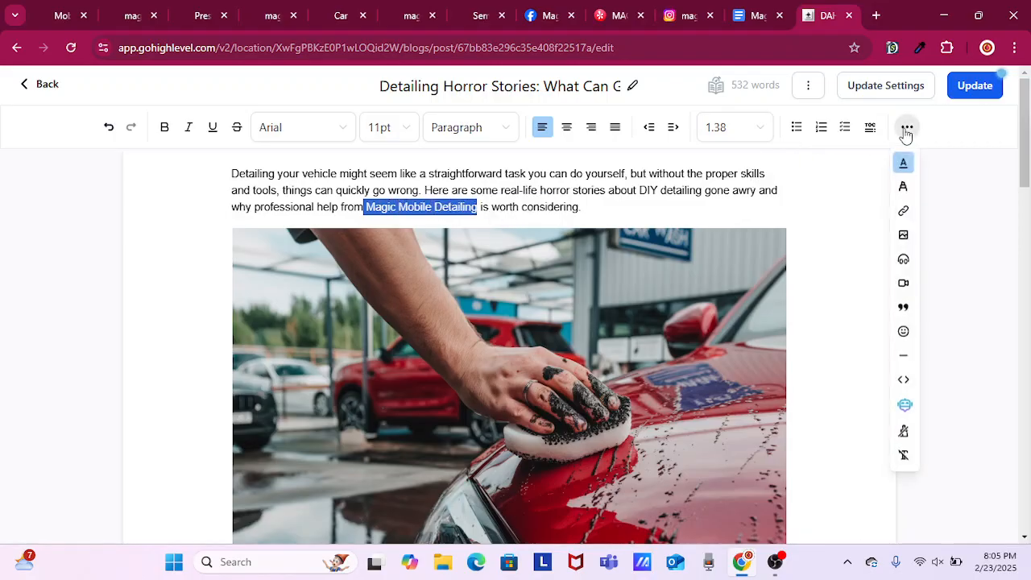
left_click(904, 213)
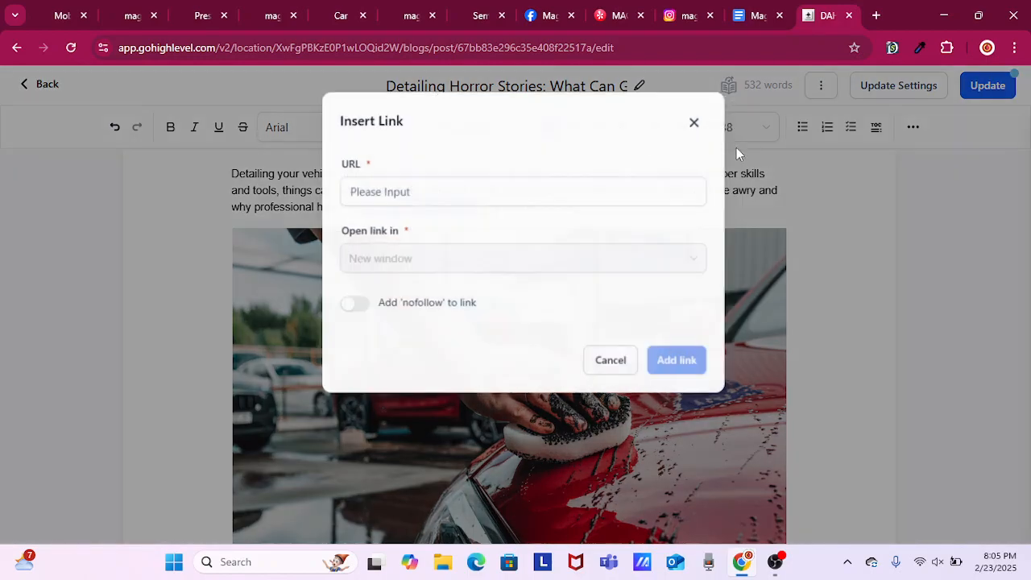
right_click(475, 182)
left_click(534, 331)
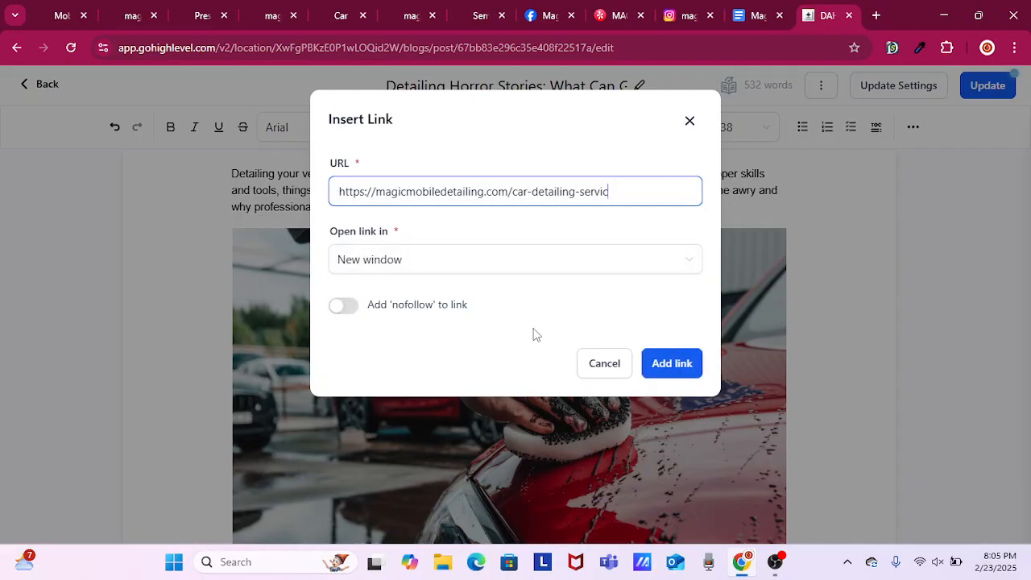
key("BackSpace")
key("BackSpace")
key("BackSpace")
key("BackSpace")
key("BackSpace")
key("BackSpace")
key("BackSpace")
key("BackSpace")
key("BackSpace")
key("BackSpace")
key("BackSpace")
key("BackSpace")
key("BackSpace")
key("BackSpace")
key("BackSpace")
key("BackSpace")
key("BackSpace")
key("BackSpace")
key("BackSpace")
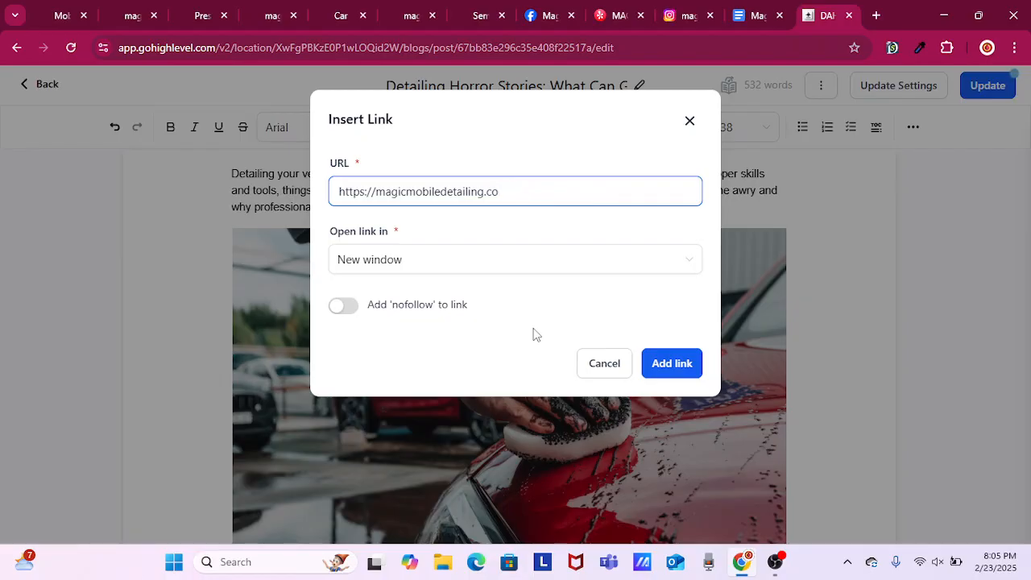
type("m/")
left_click(660, 366)
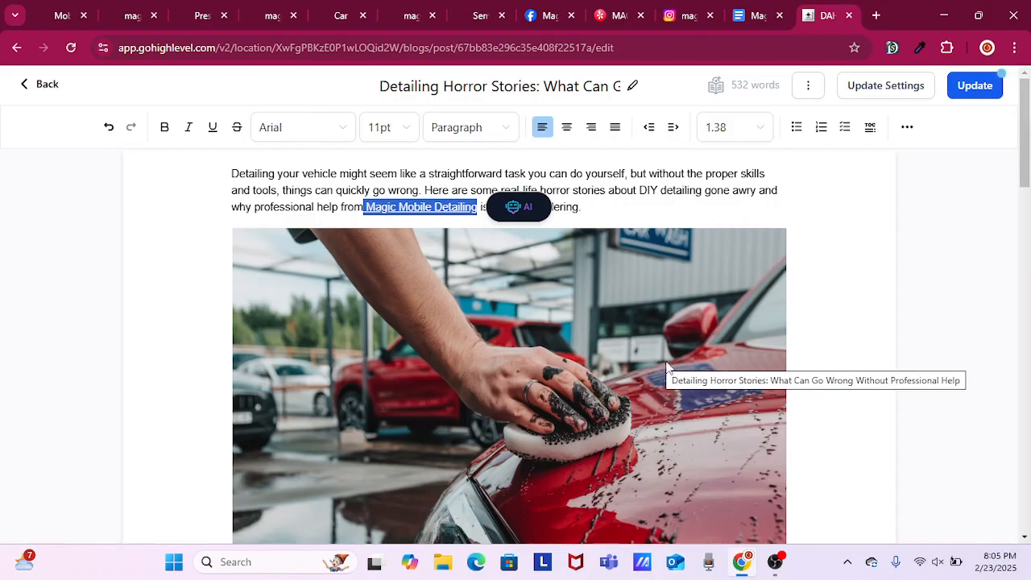
scroll(878, 306, "down", 5)
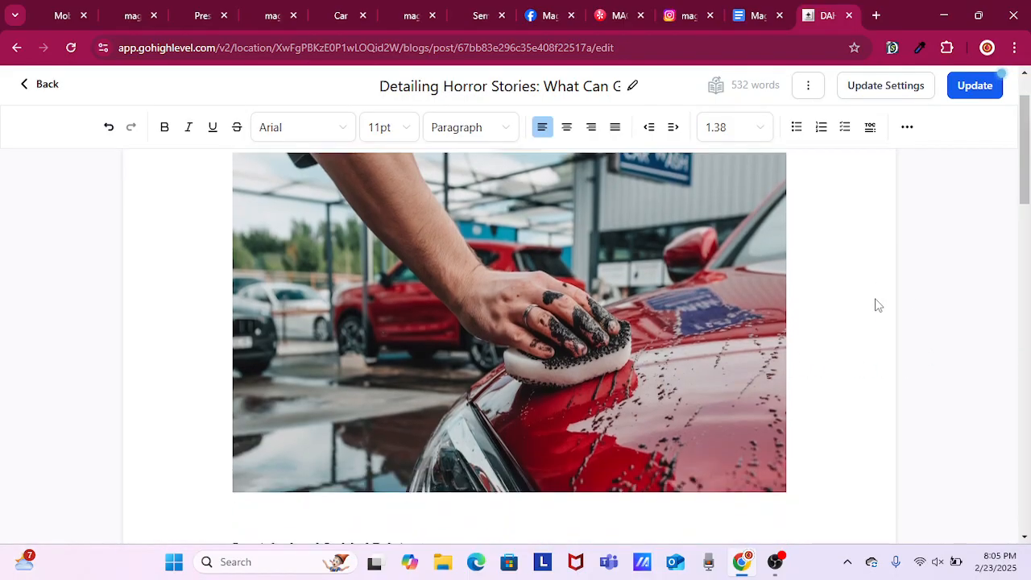
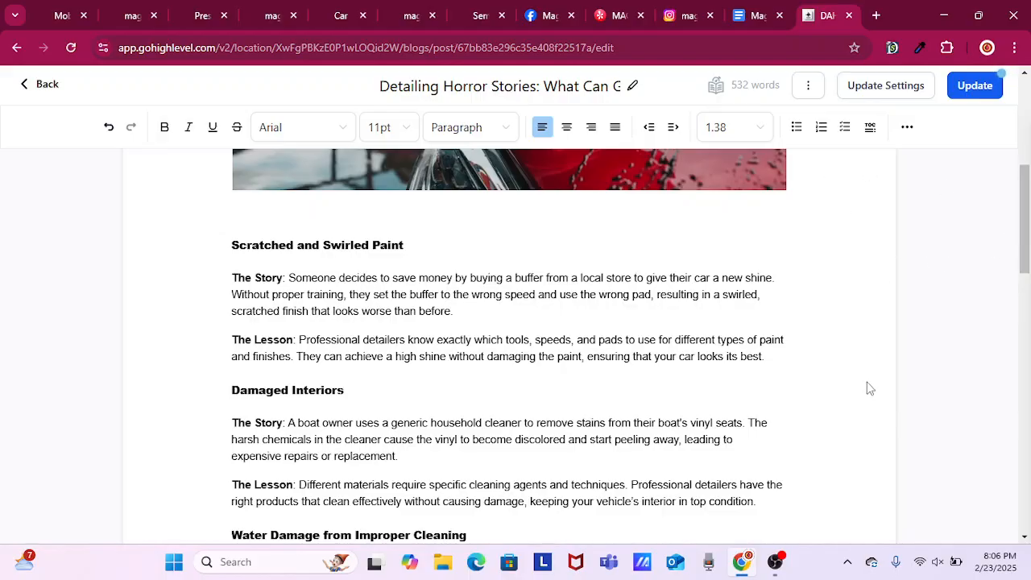
Review the body of the Detailing Horror Stories post and save its updates.
scroll(874, 364, "down", 1)
scroll(874, 368, "down", 2)
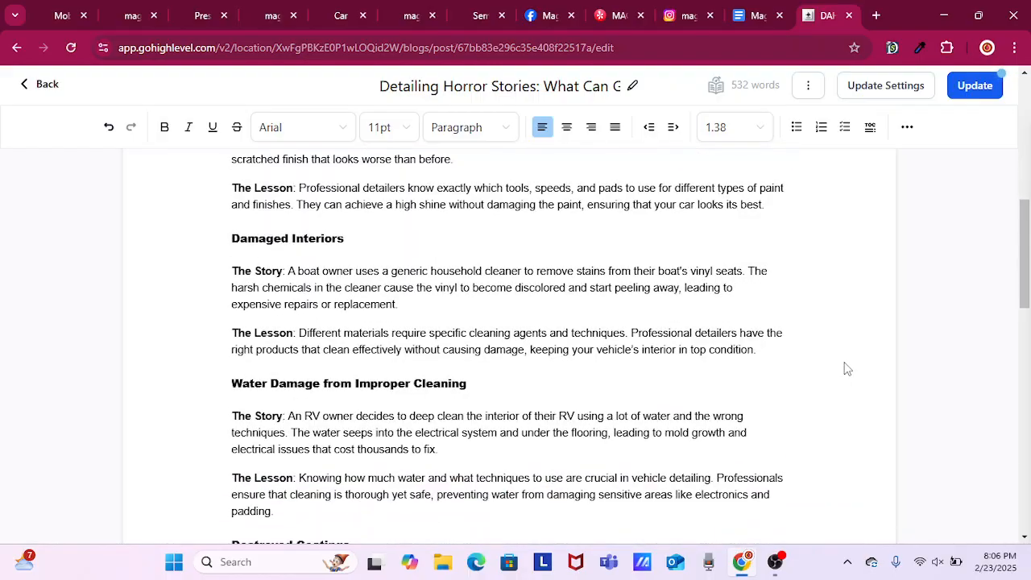
scroll(846, 368, "down", 3)
scroll(846, 368, "up", 10)
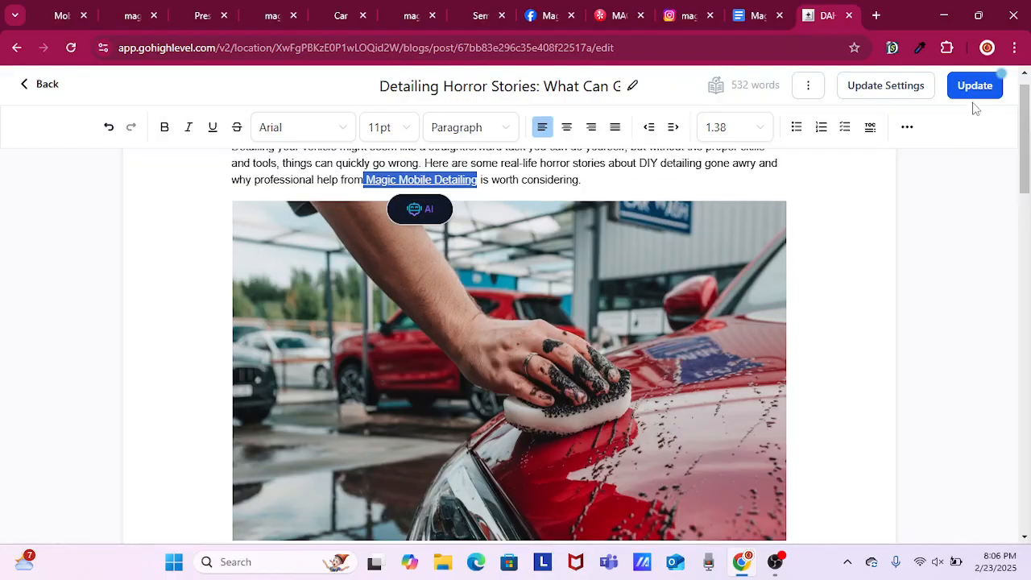
left_click(974, 85)
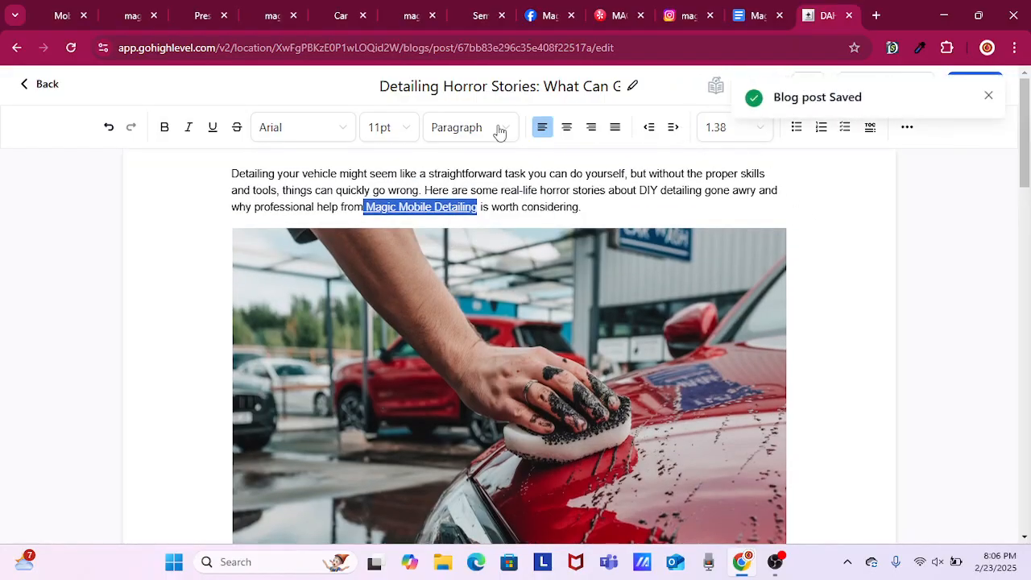
Return to the Magic Detailing Tips blog list and open the post "Pressure Washing Your Home: Why, When, and How" for editing.
left_click(40, 89)
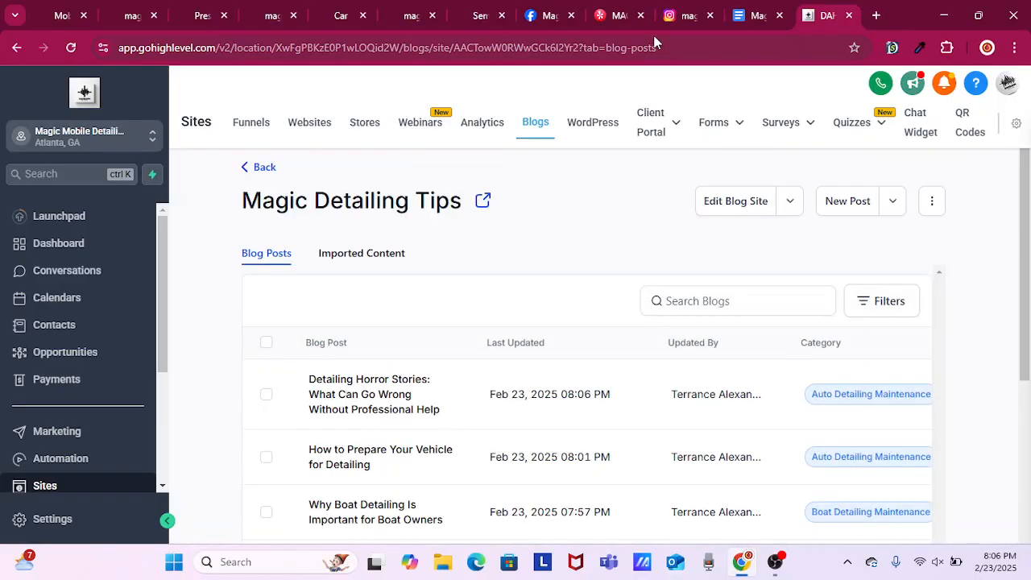
scroll(936, 287, "down", 5)
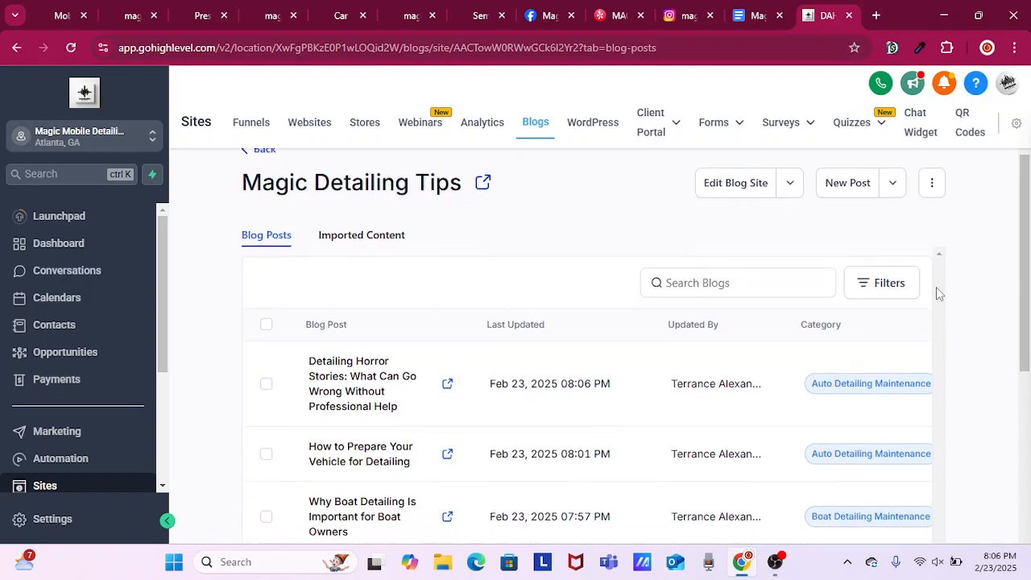
scroll(729, 339, "down", 2)
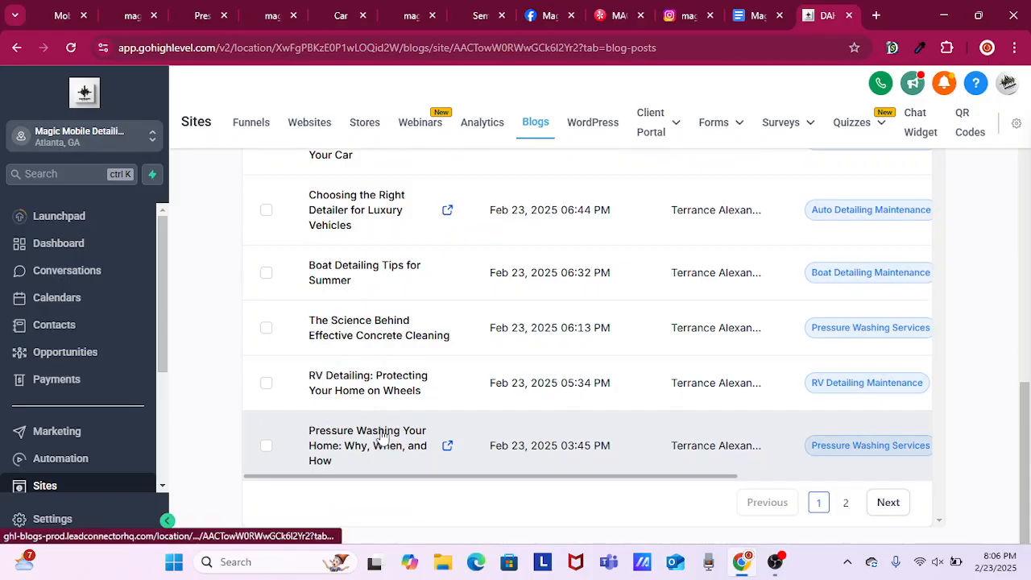
left_click(383, 437)
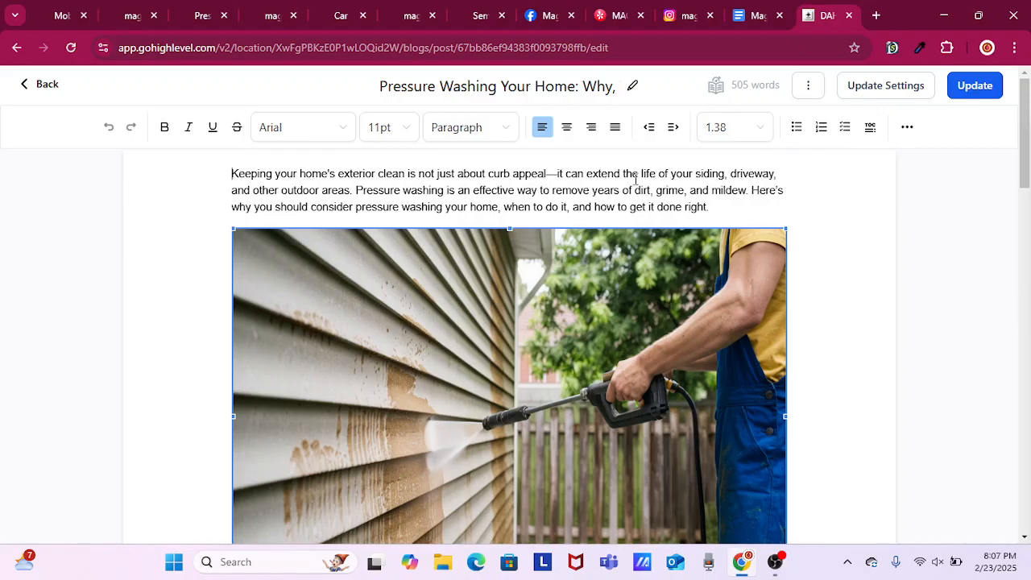
Insert "services from Magic Mobile Detailing" after "Pressure washing" in the second sentence of the opening paragraph.
left_click(441, 193)
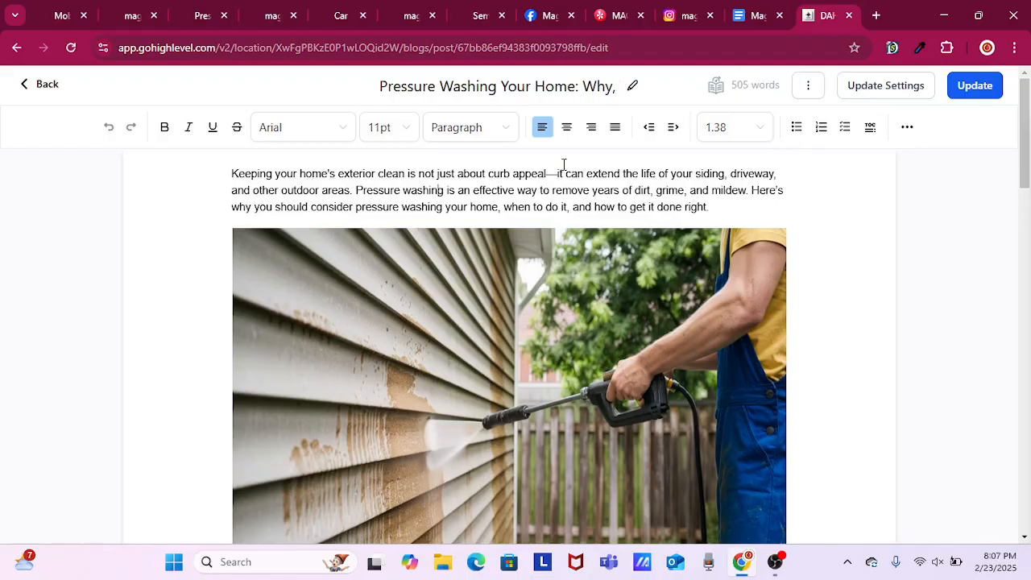
key("Right")
type("s")
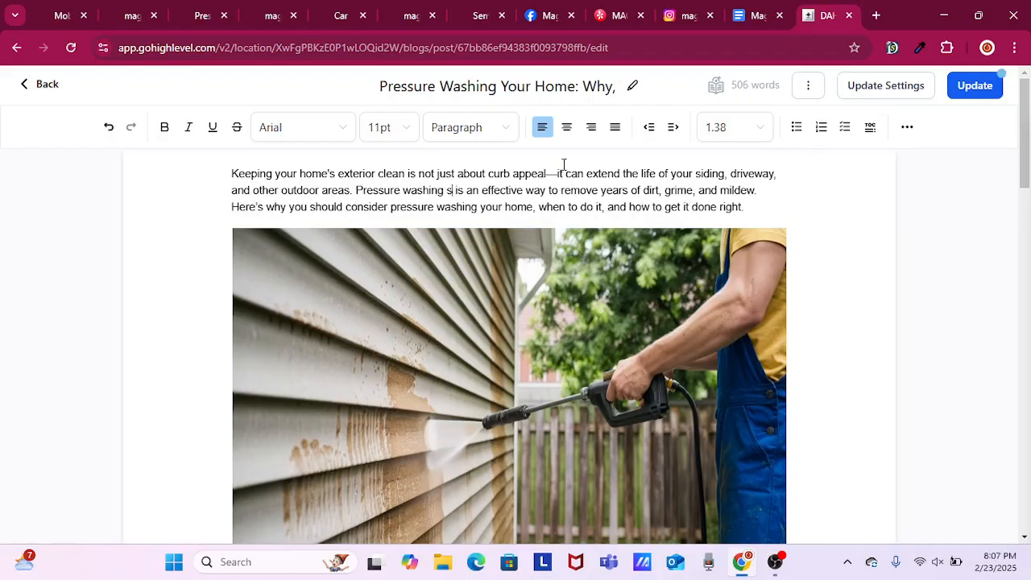
type("ervices fr")
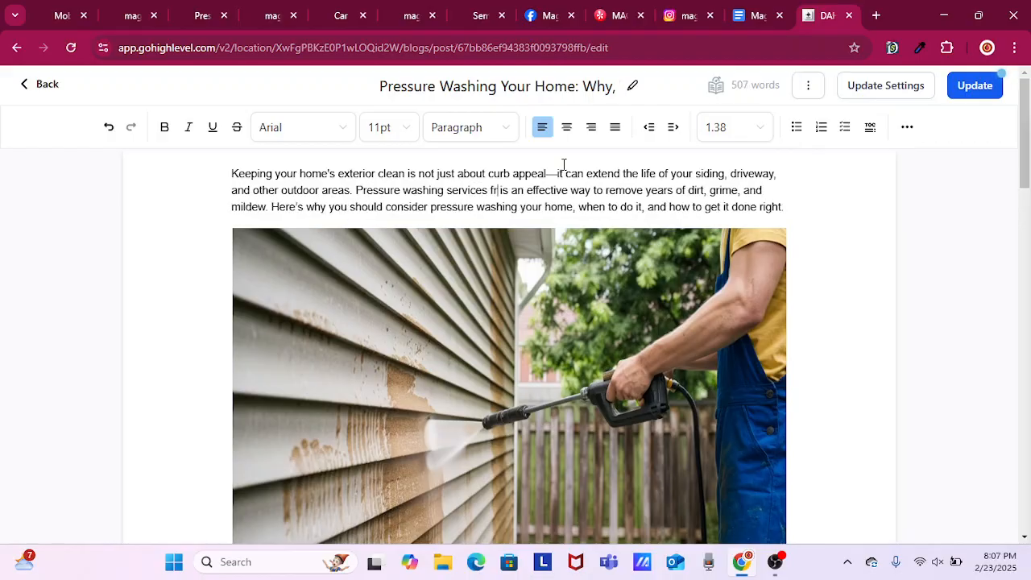
type("om ")
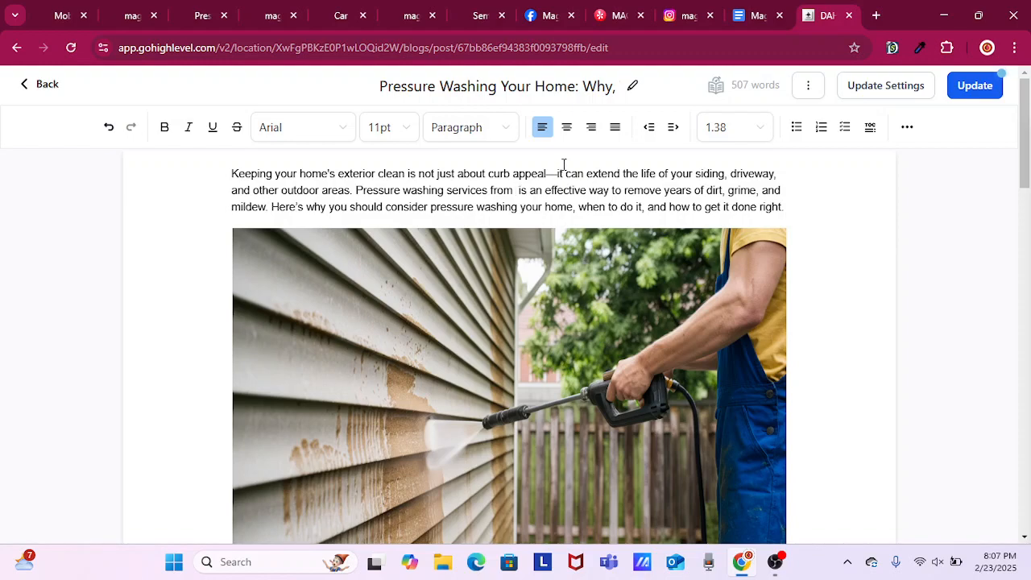
type("Mag")
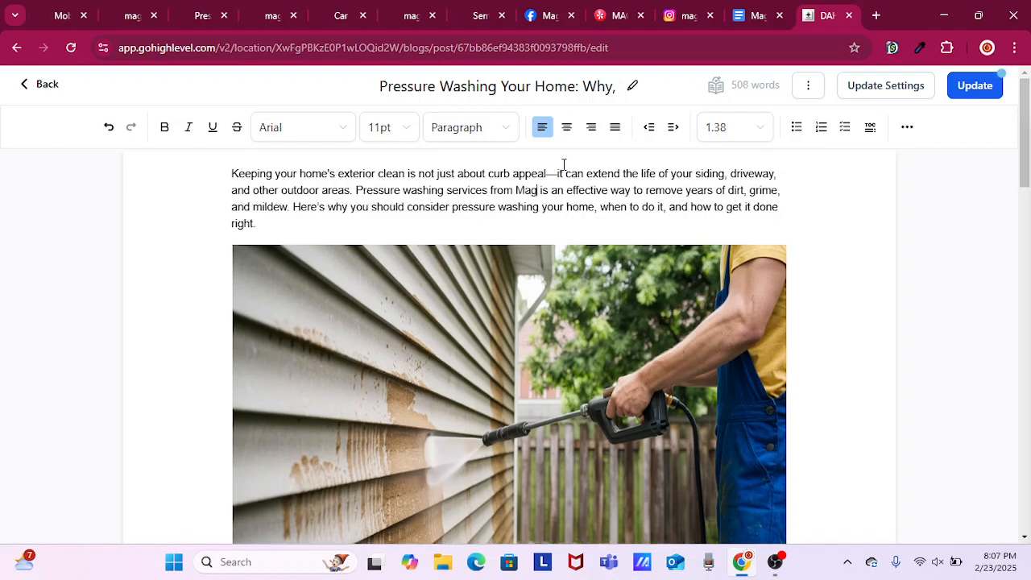
type("ic Mobi")
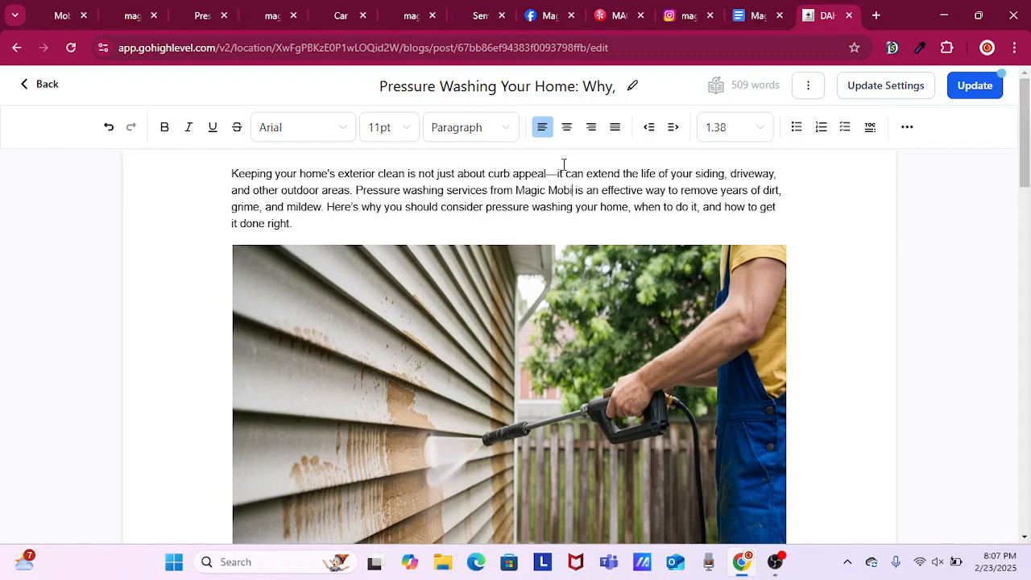
type("le Detail")
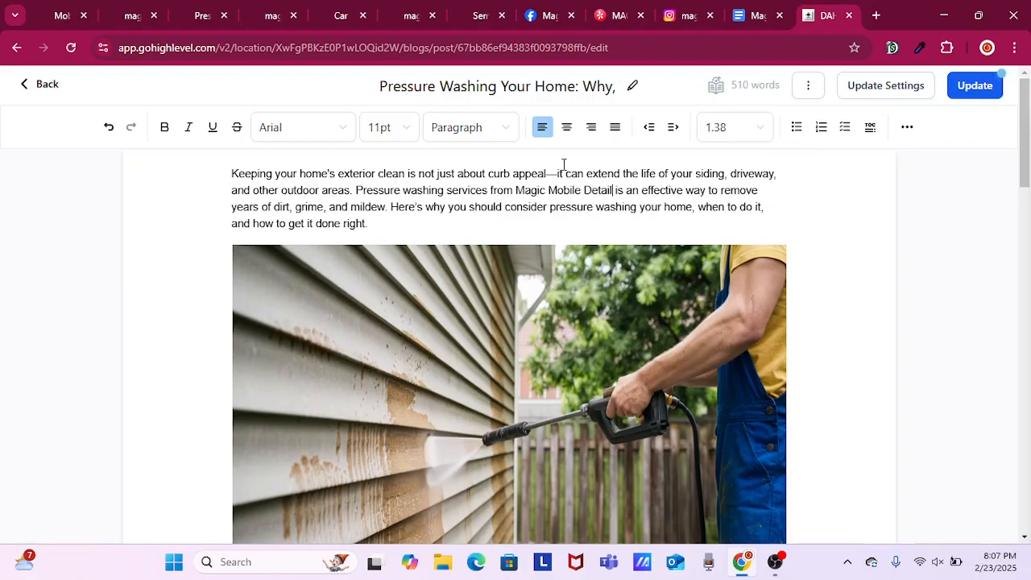
type("ing")
key("BackSpace")
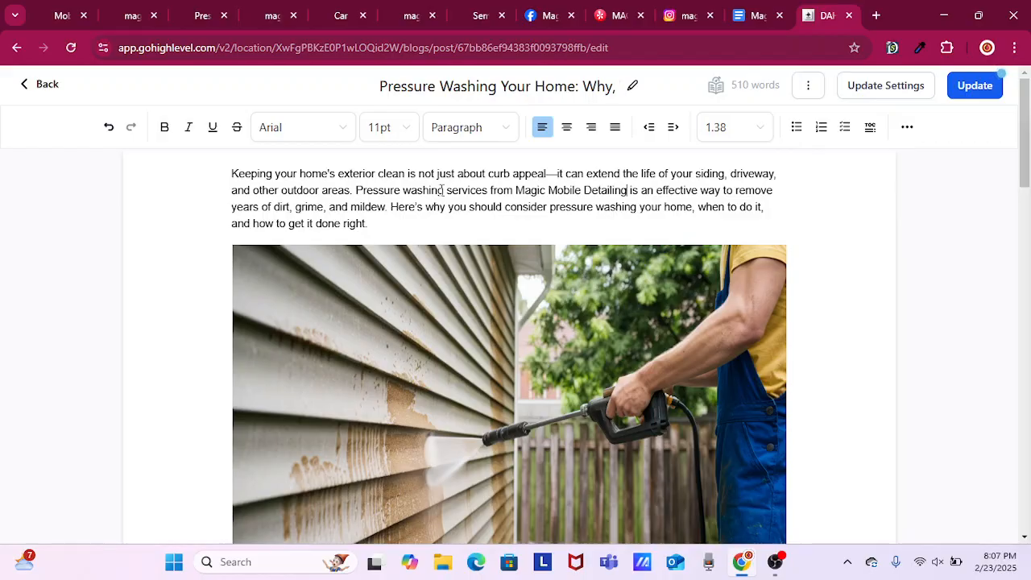
left_click_drag(357, 189, 625, 193)
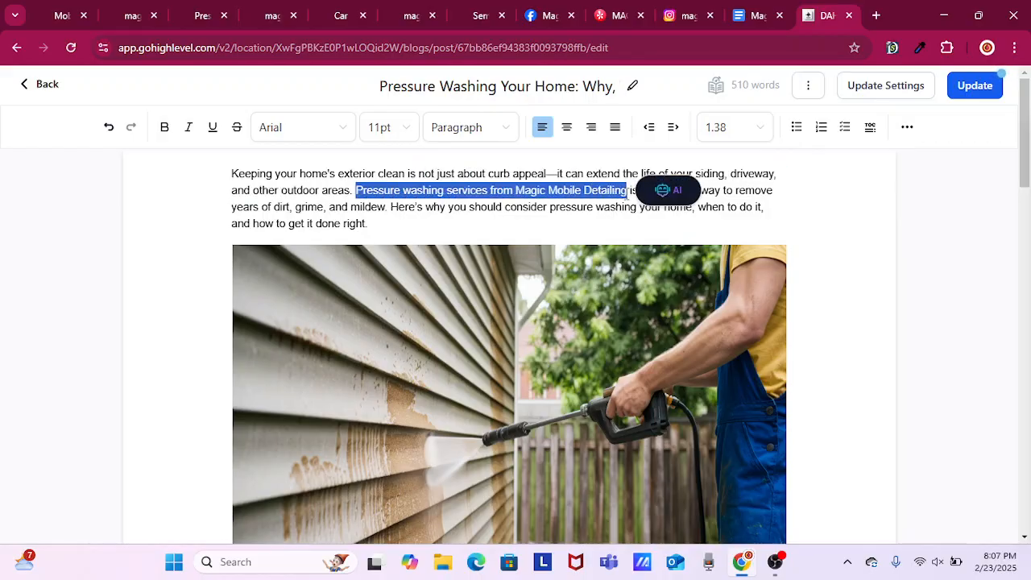
left_click(625, 193)
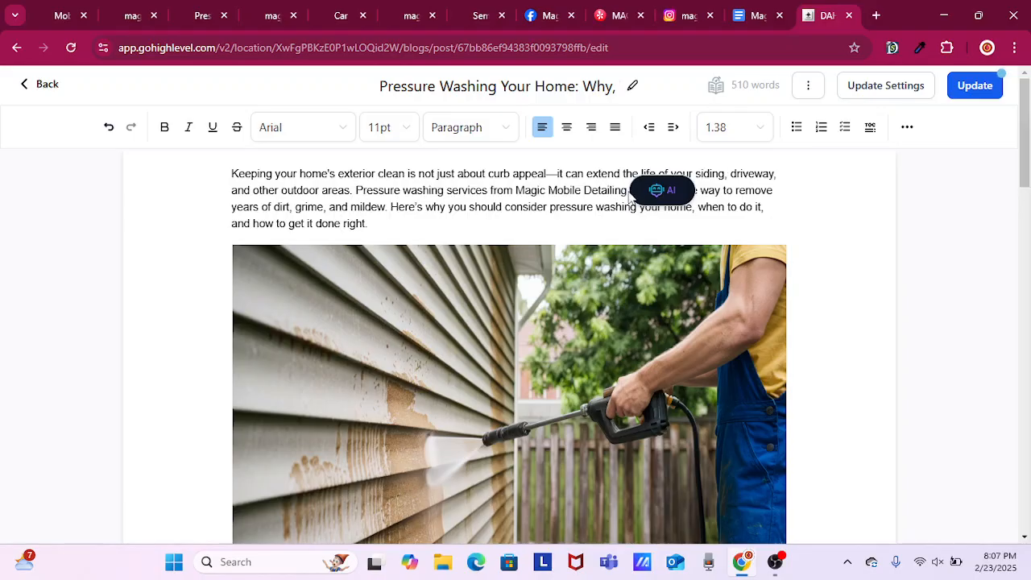
left_click_drag(626, 194, 358, 189)
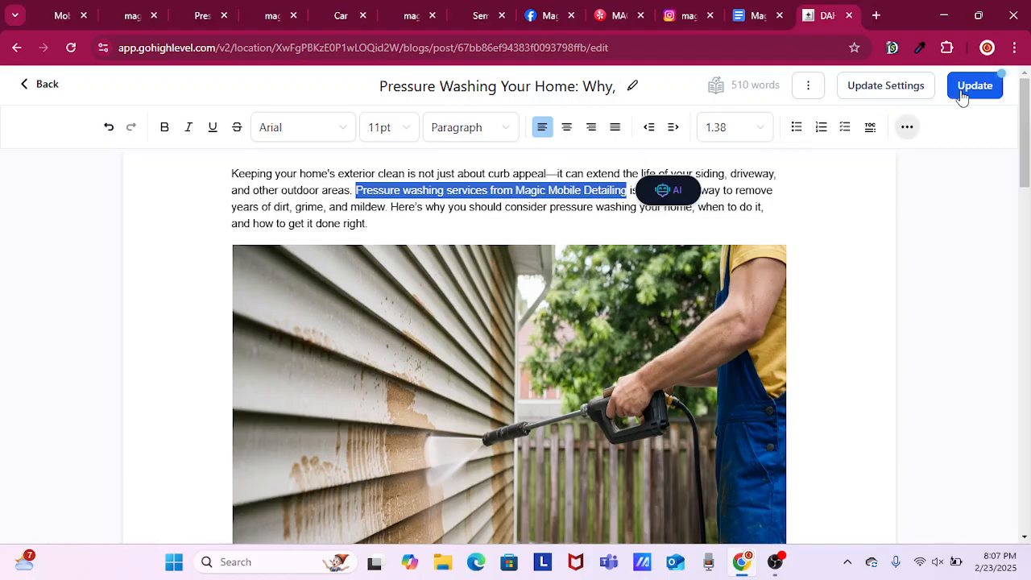
left_click(908, 128)
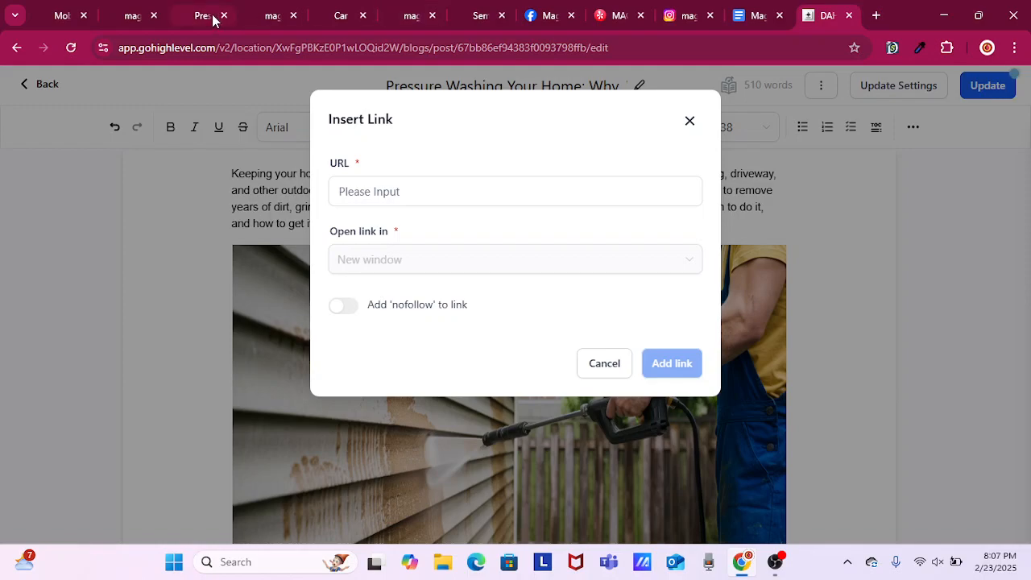
mouse_move(213, 19)
left_click(199, 16)
left_click(217, 48)
right_click(217, 48)
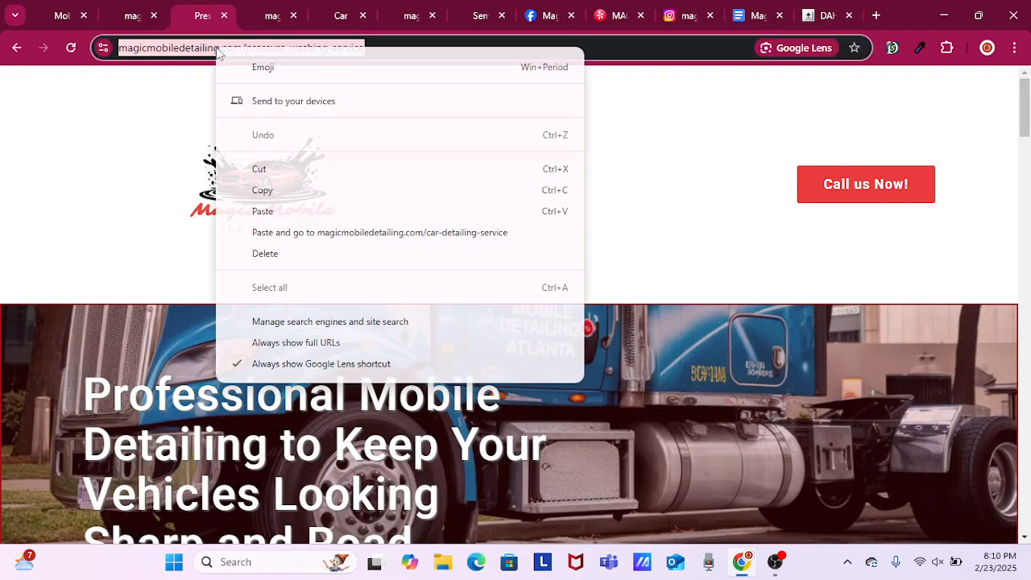
left_click(265, 191)
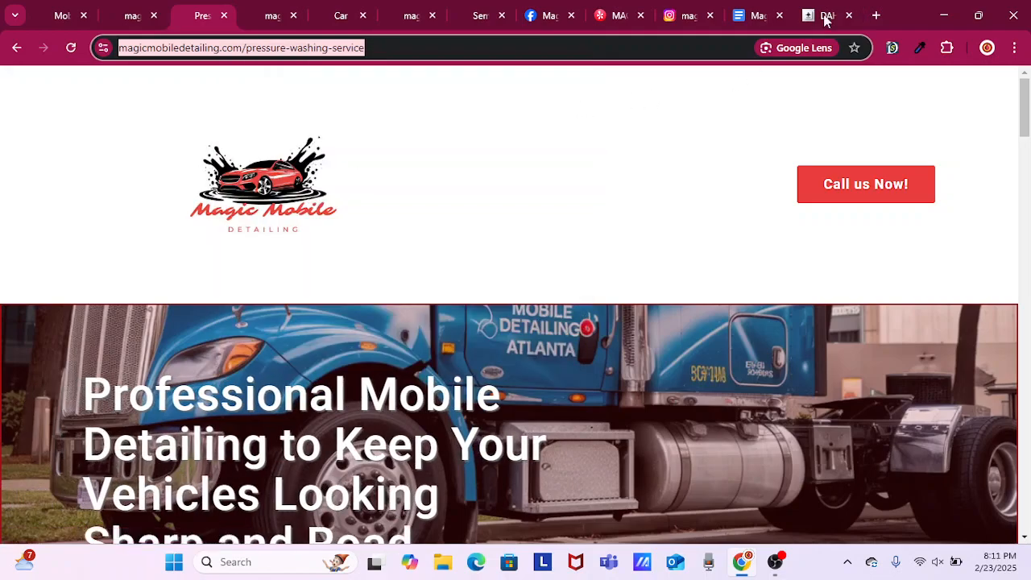
left_click(826, 19)
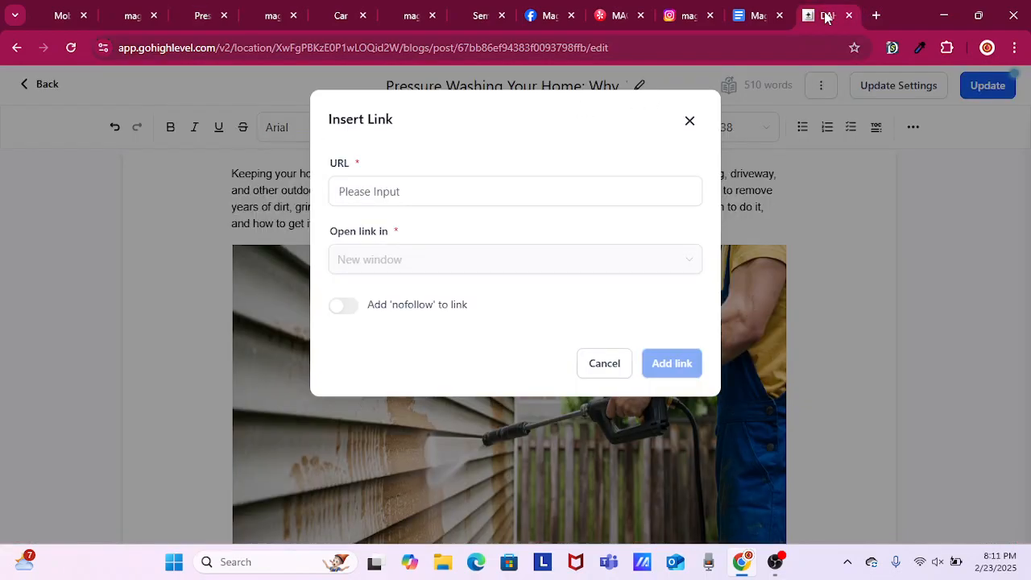
right_click(528, 185)
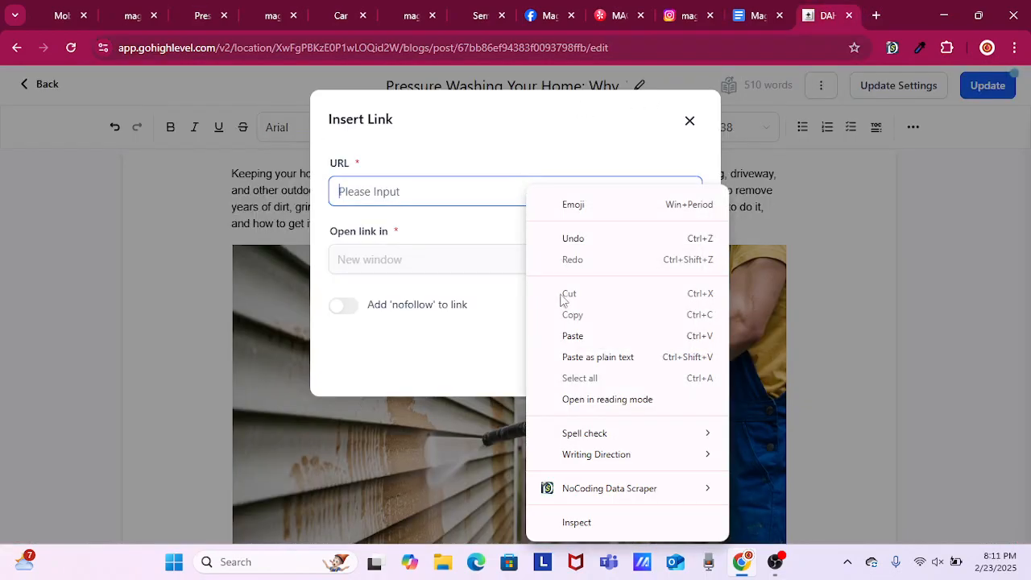
left_click(583, 343)
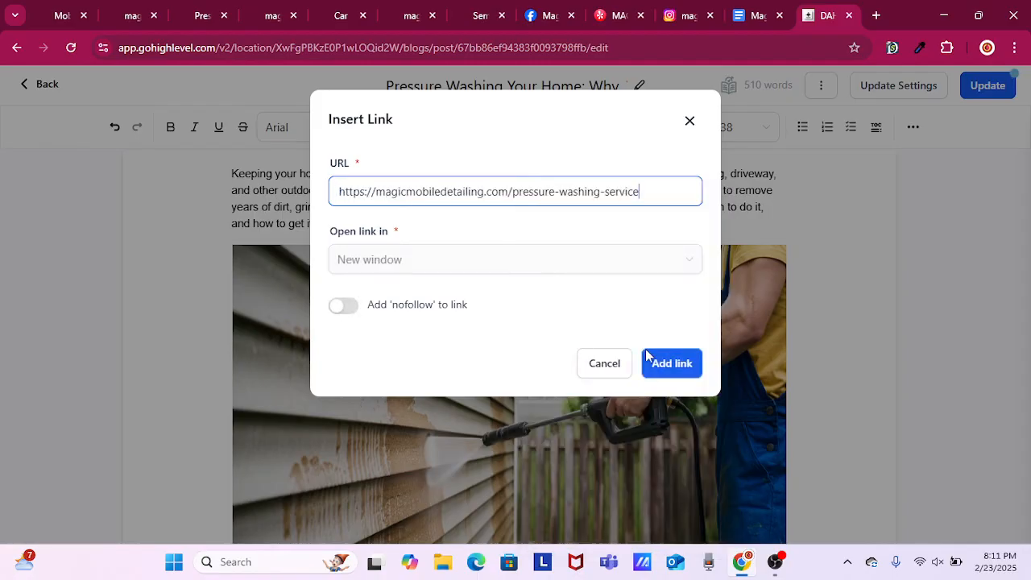
left_click(655, 363)
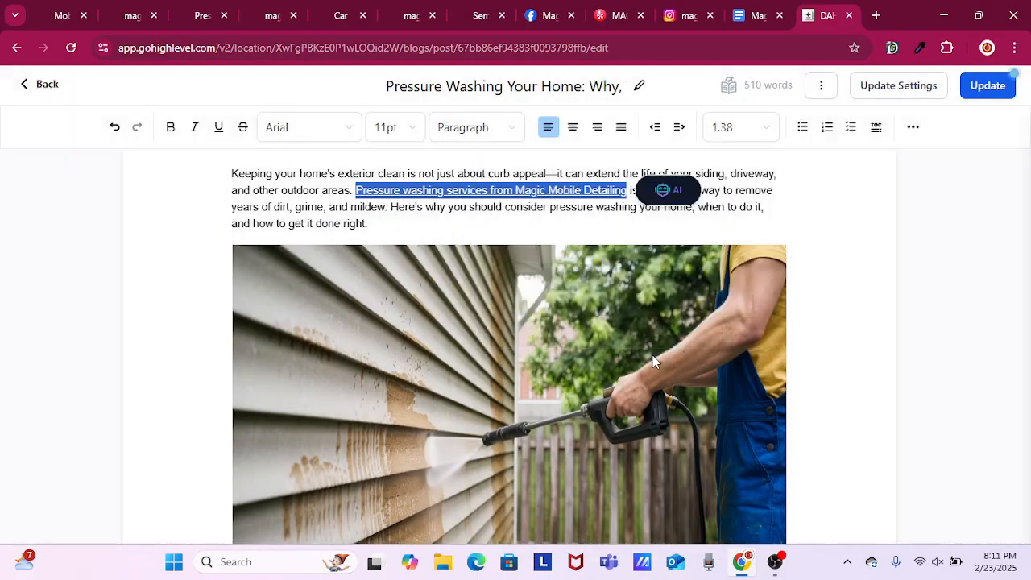
Replace "It's" with "Magic Mobile Detailing Service offers" at the start of the Conclusion's second sentence.
scroll(817, 315, "down", 10)
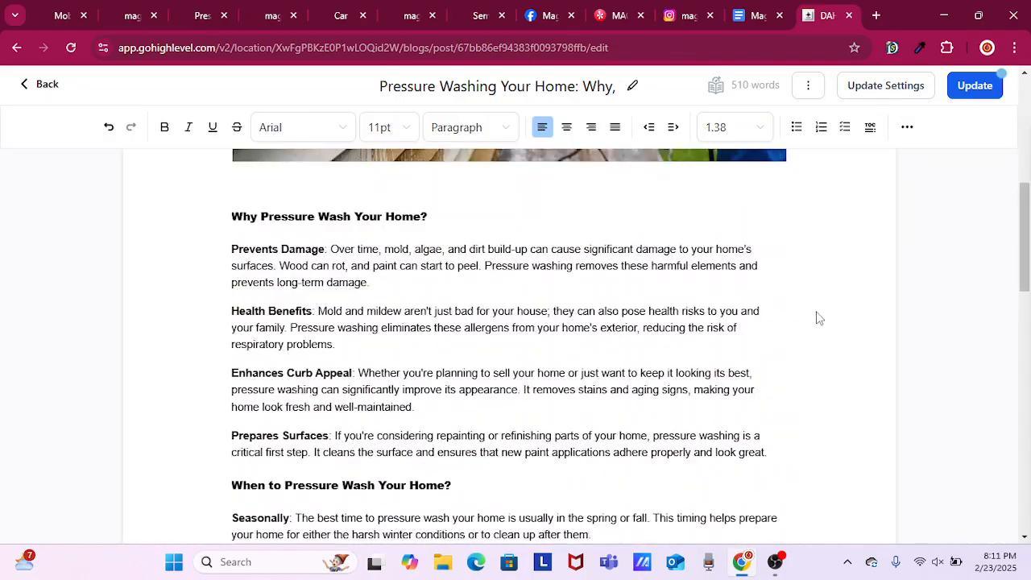
scroll(817, 317, "down", 6)
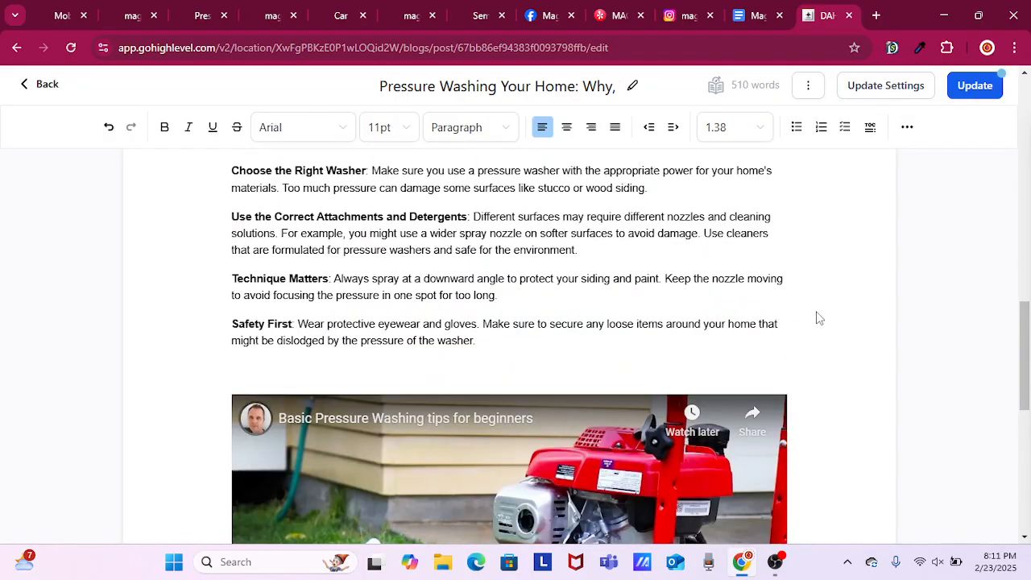
scroll(815, 318, "down", 4)
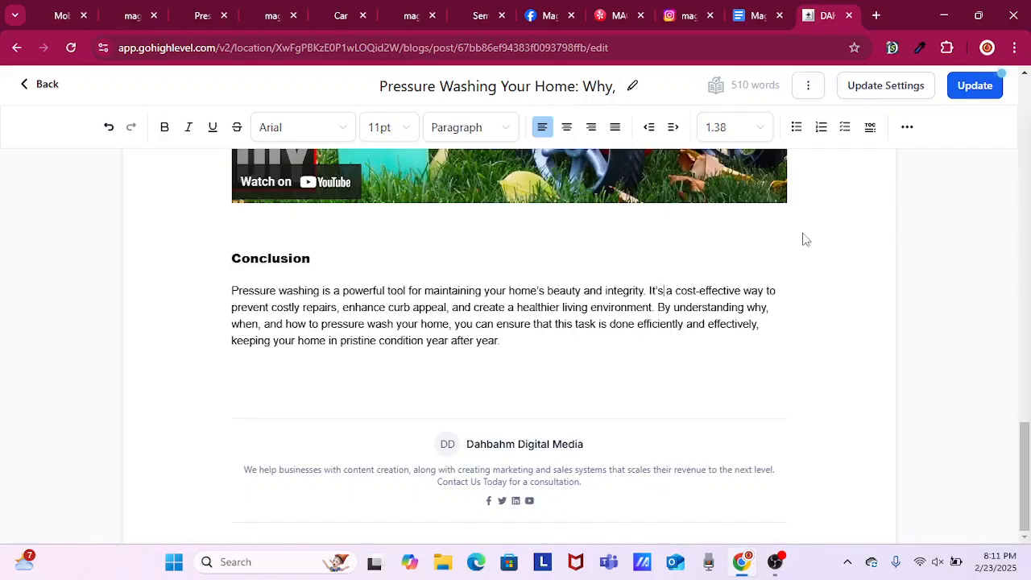
key("Left")
key("Left")
key("Left")
key("BackSpace")
key("BackSpace")
key("BackSpace")
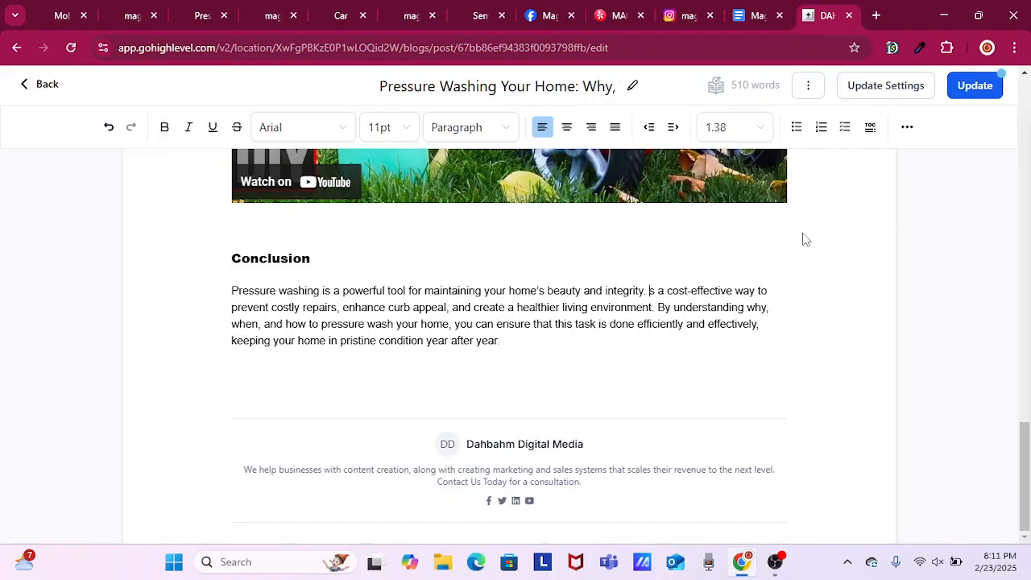
type("Magic ")
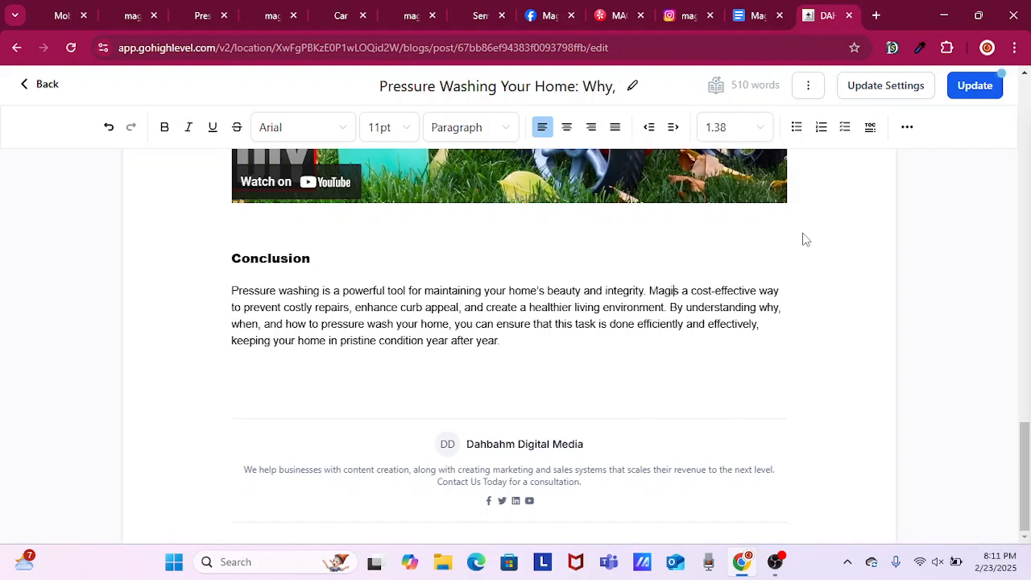
type("Mobile D")
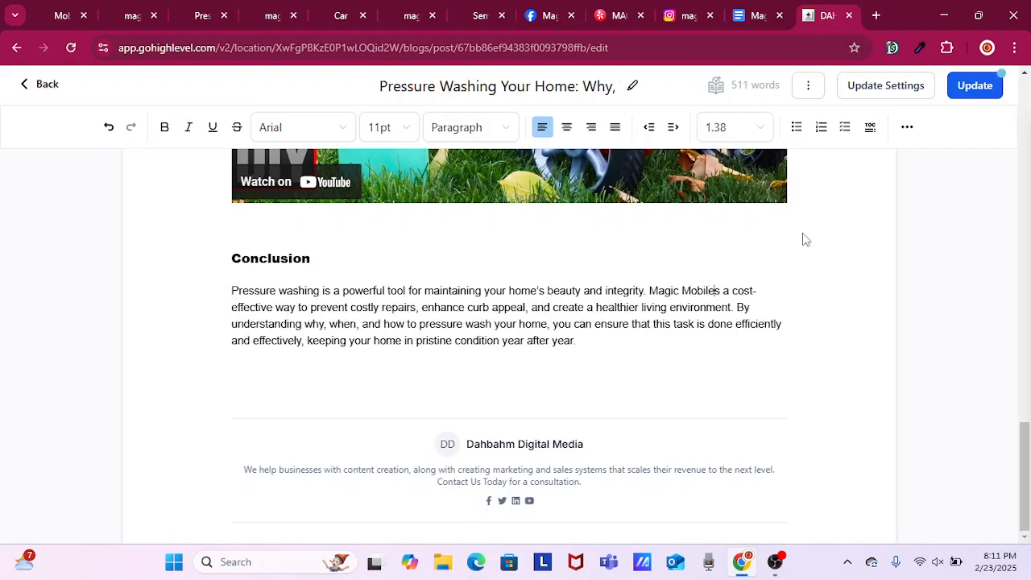
type("etailing Service")
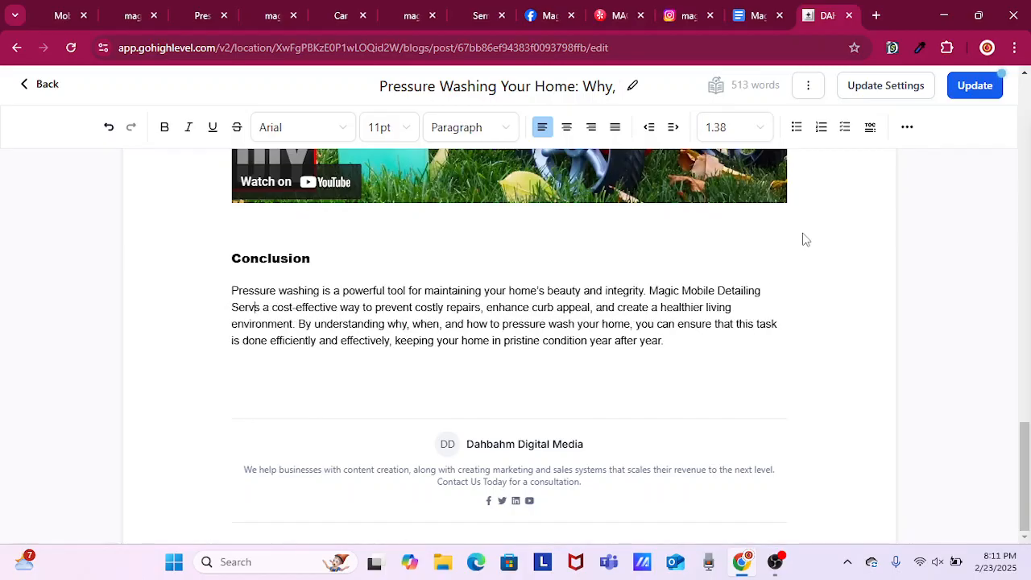
type(" offer")
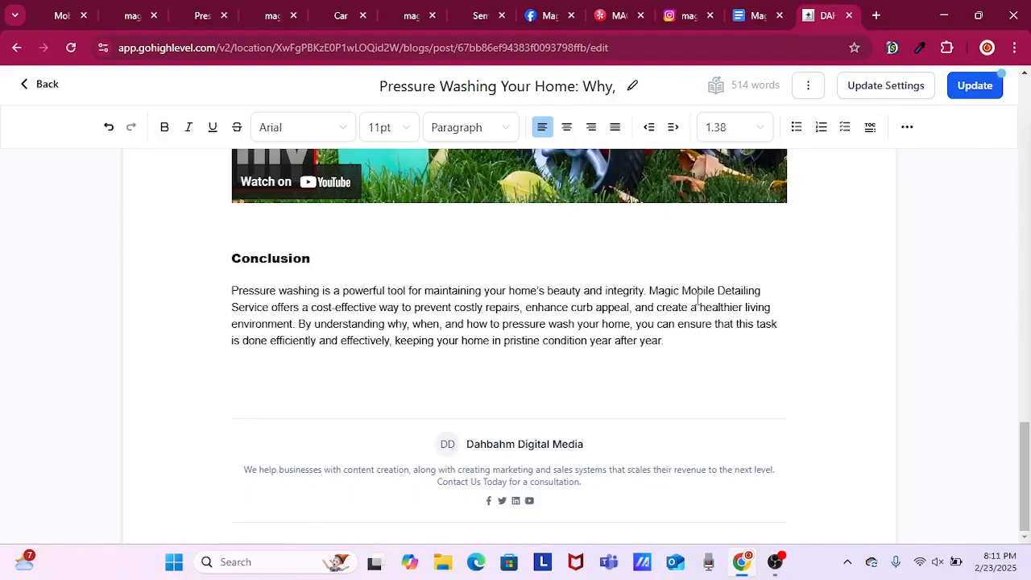
Link "Magic Mobile Detailing Service" in the Conclusion to the magicmobiledetailing.com homepage and update the post.
double_click(647, 291)
left_click_drag(649, 291, 273, 306)
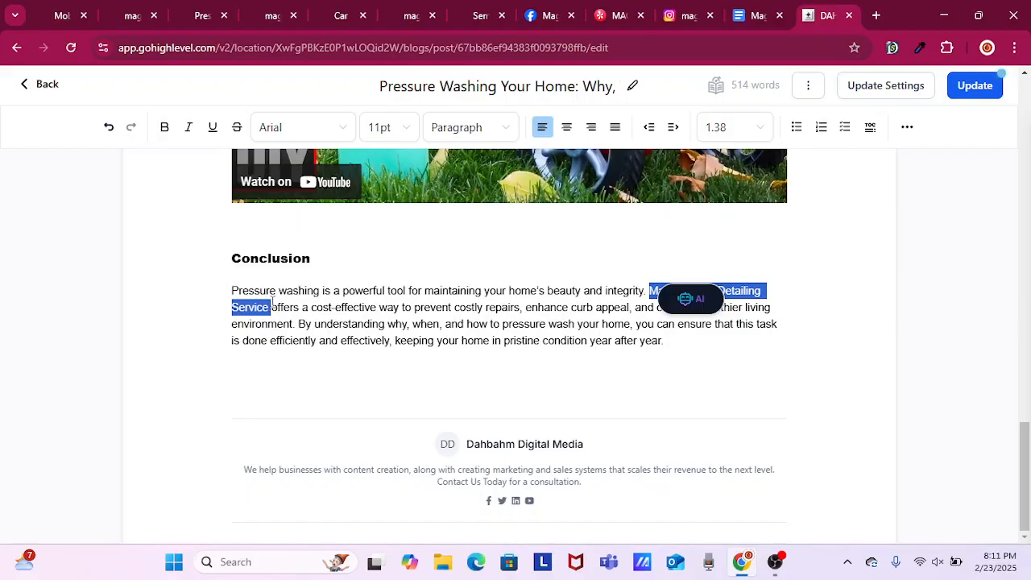
left_click(809, 87)
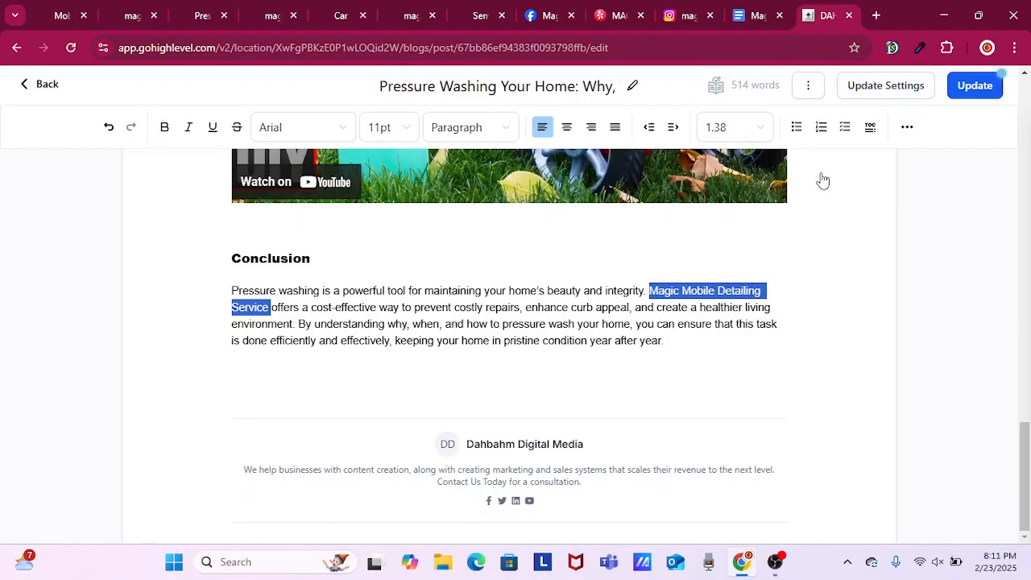
left_click(907, 126)
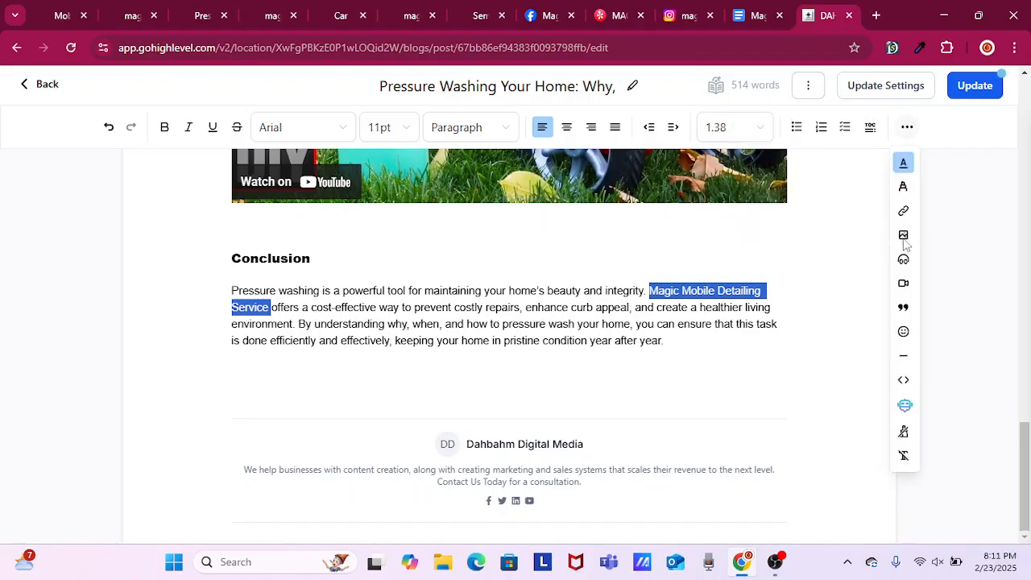
left_click(903, 211)
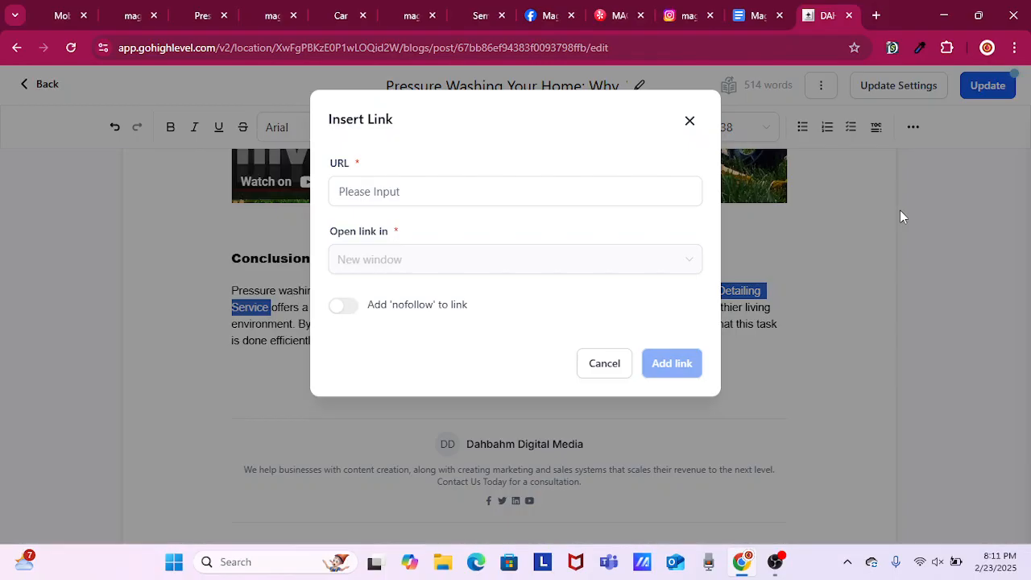
left_click(63, 17)
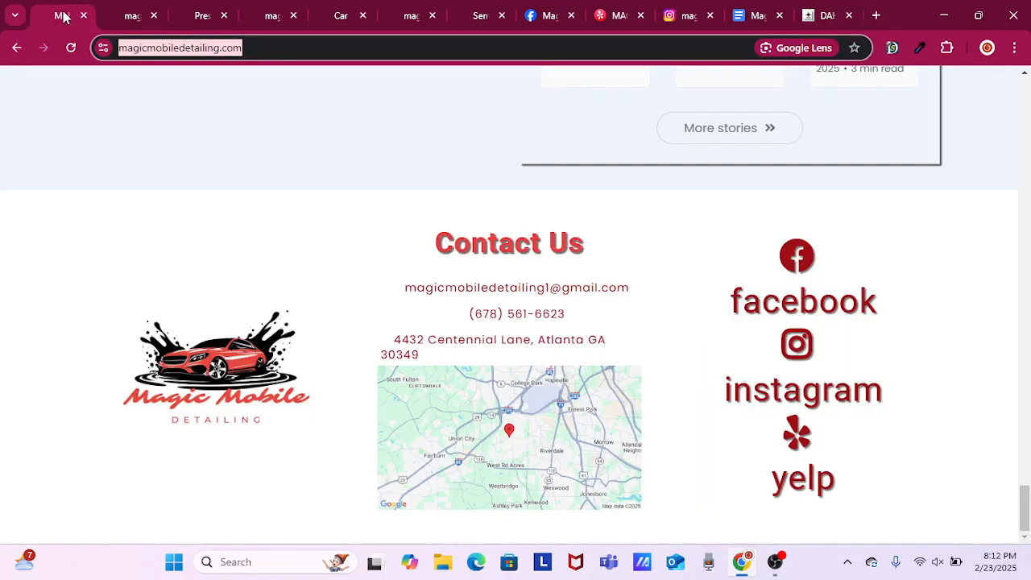
right_click(120, 46)
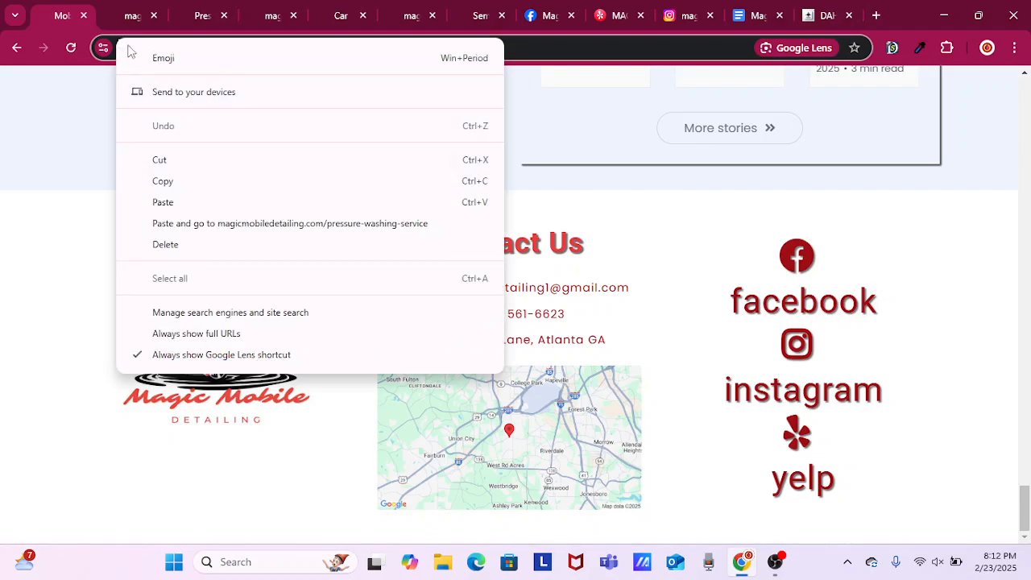
left_click(92, 94)
left_click(164, 50)
right_click(165, 50)
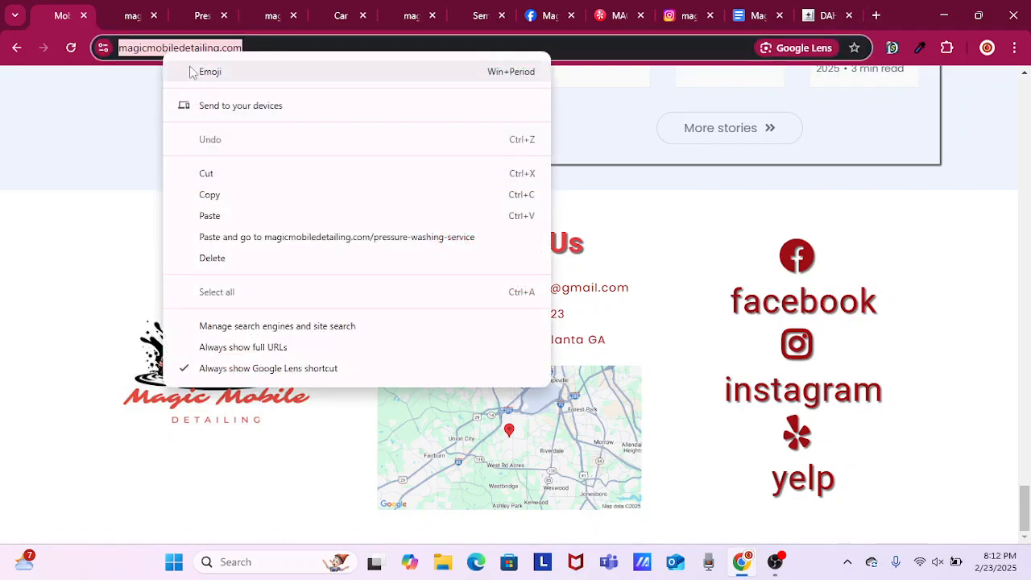
left_click(223, 198)
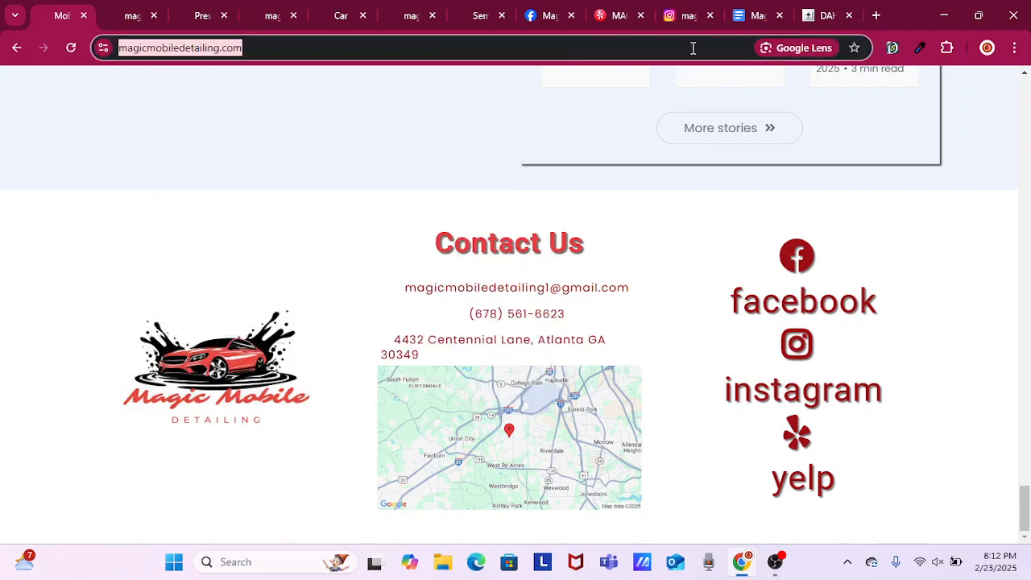
left_click(822, 17)
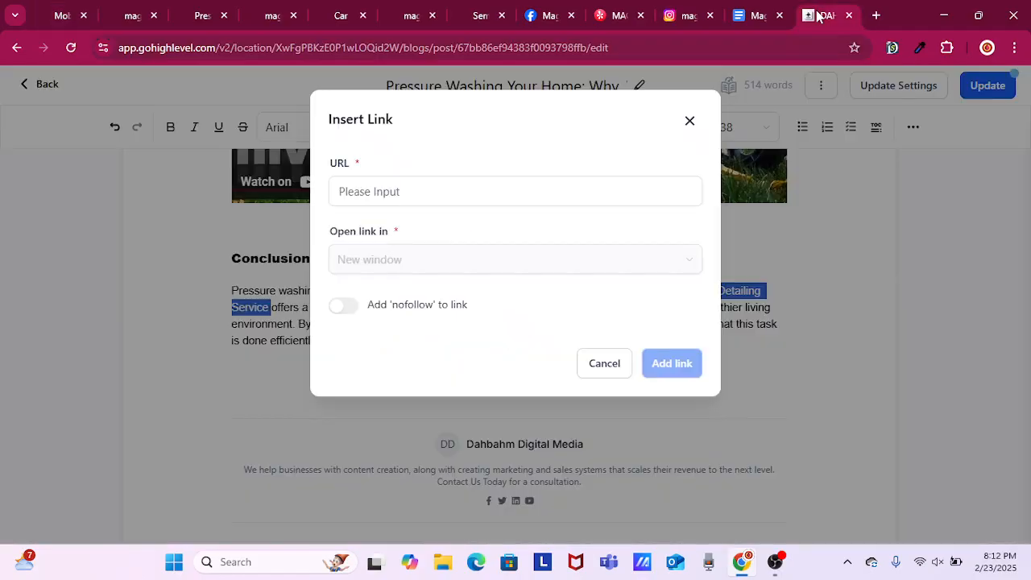
right_click(427, 190)
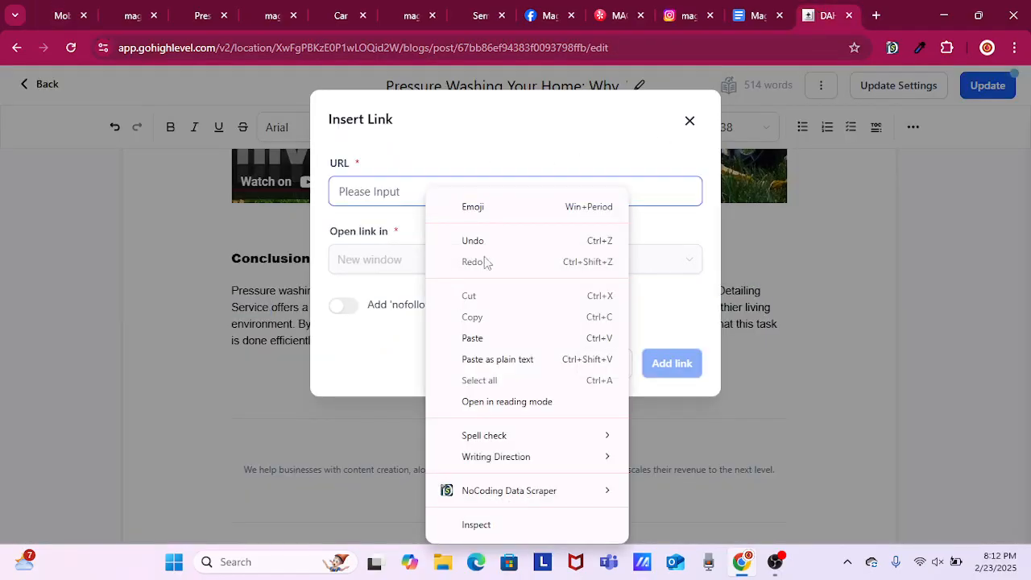
left_click(480, 342)
left_click(672, 365)
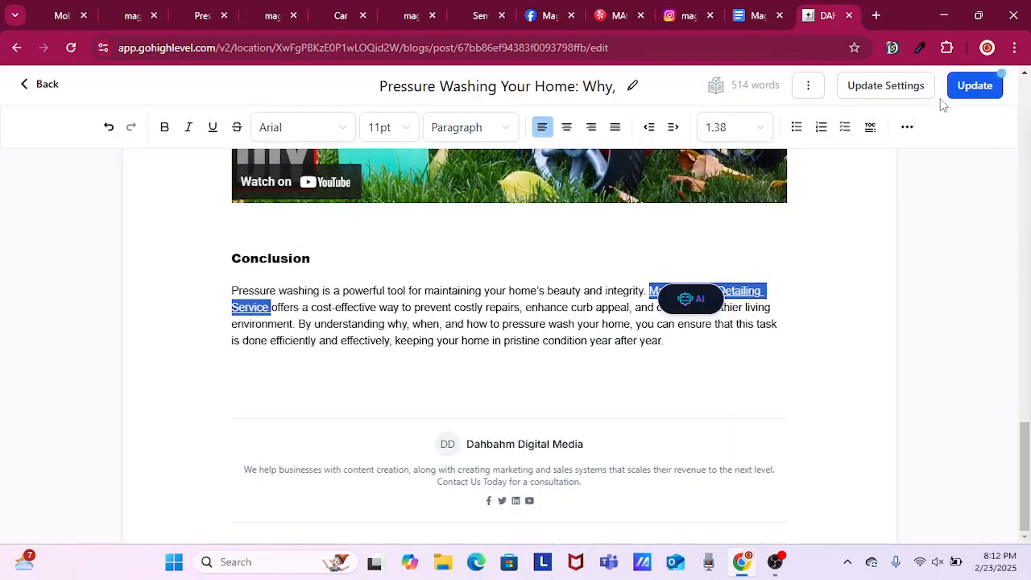
left_click(972, 90)
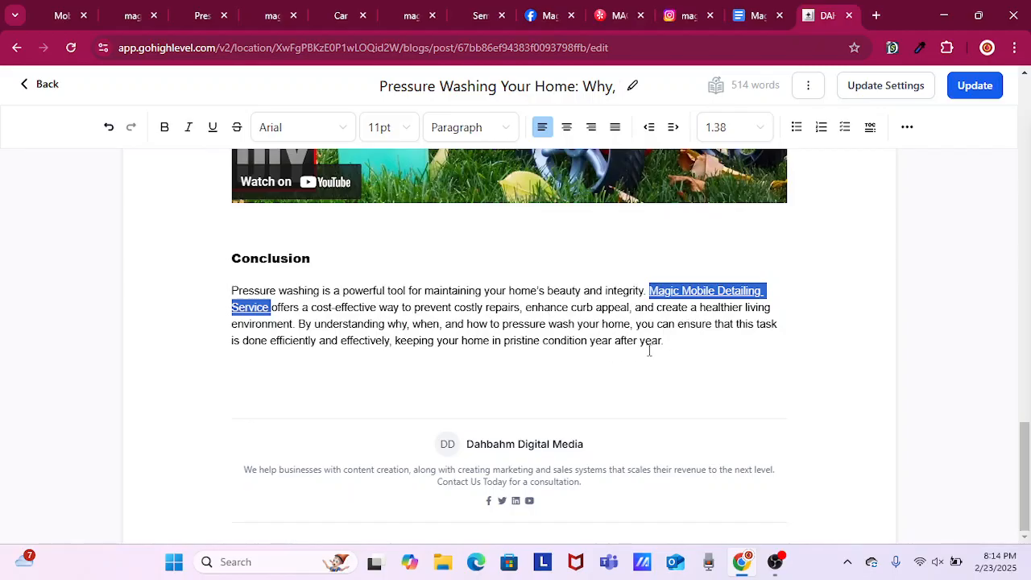
Add the sentence "Don't forget to follow us on Instagram and Facebook!" at the end of the Conclusion paragraph.
left_click(675, 342)
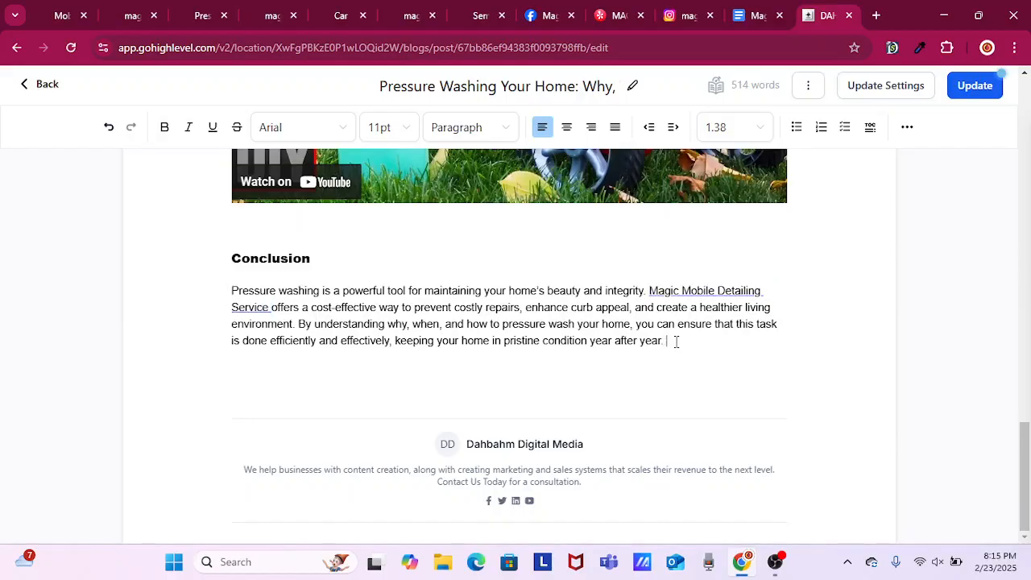
type("Dont")
key("BackSpace")
key("BackSpace")
type("n't for get")
type("to follow")
type("us on ")
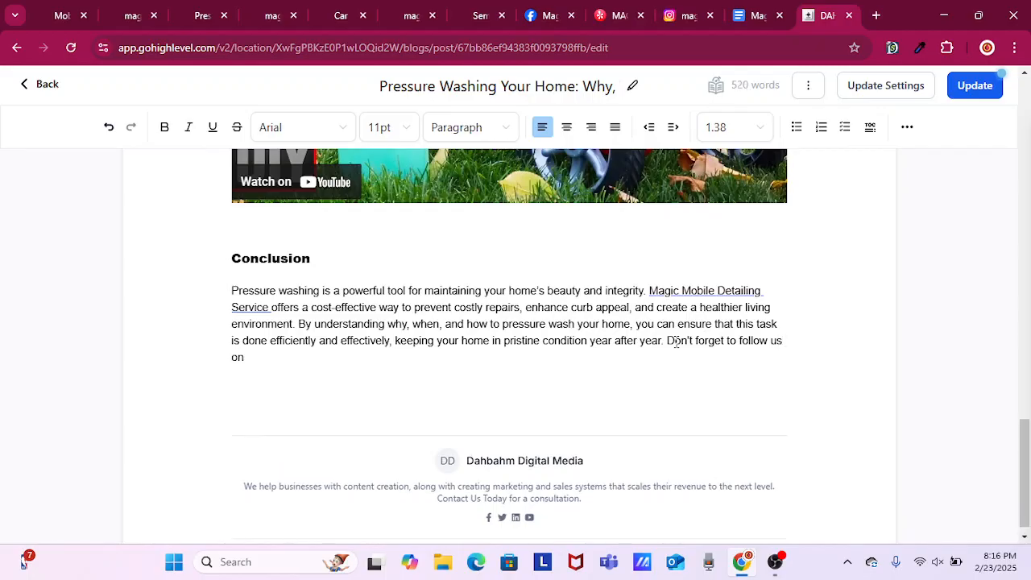
type("Instagram ")
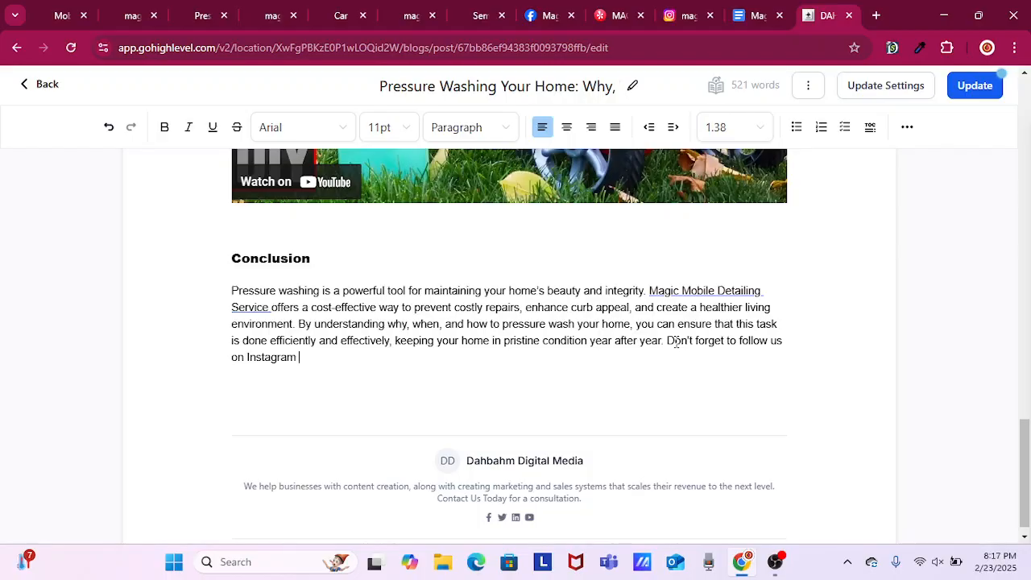
type("and Facebook! We ")
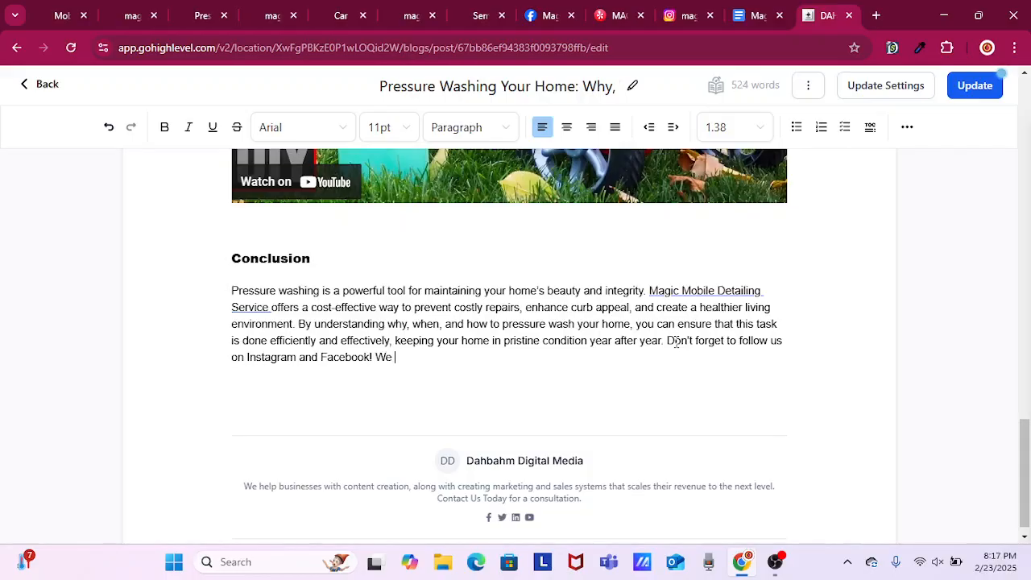
type("are also")
Add the closing sentence "We are also listed in Yelp - so read our reviews!" to the Conclusion paragraph.
type("listed in Ye")
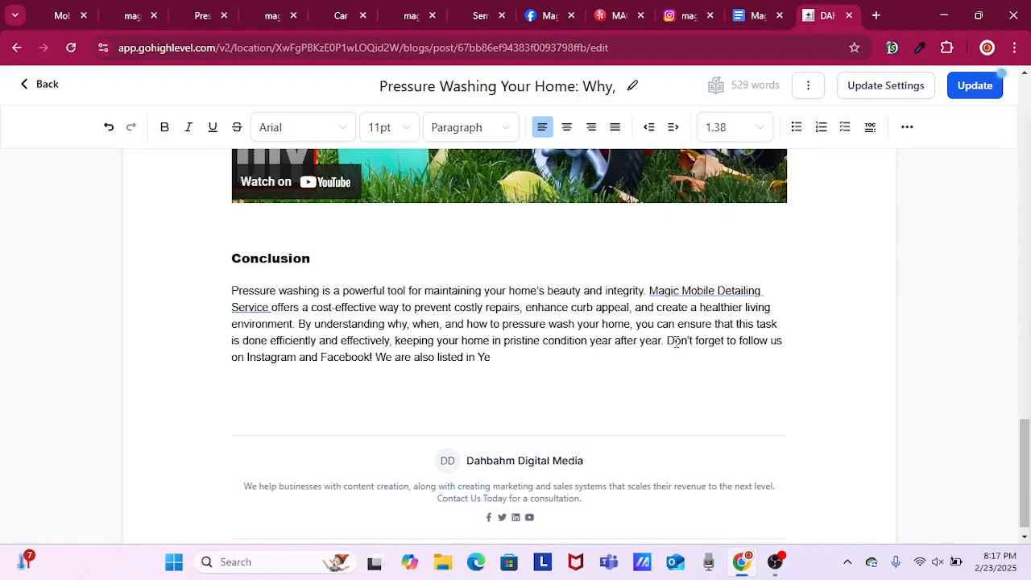
type("plp - so fread our reviews!")
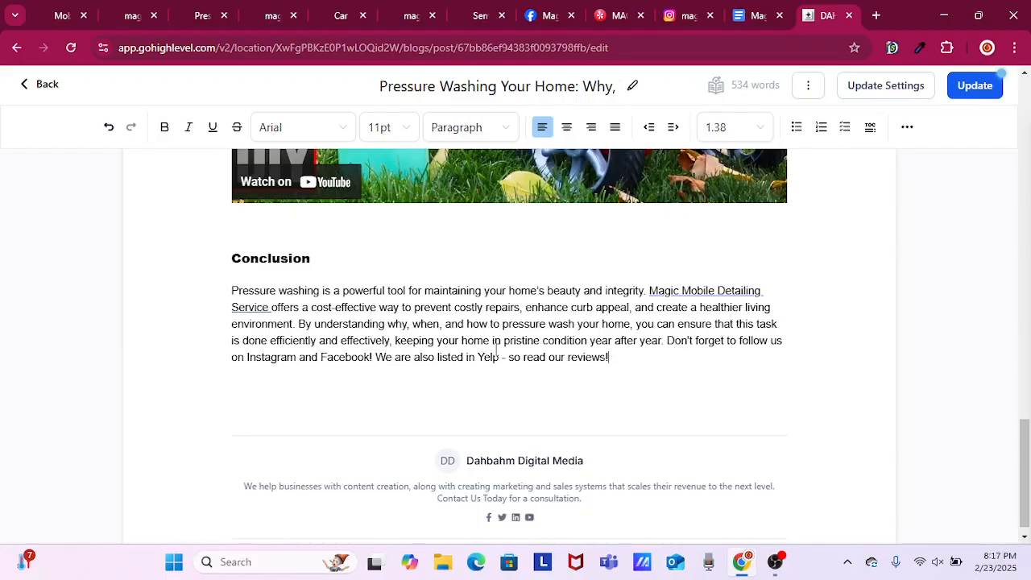
left_click_drag(499, 356, 478, 359)
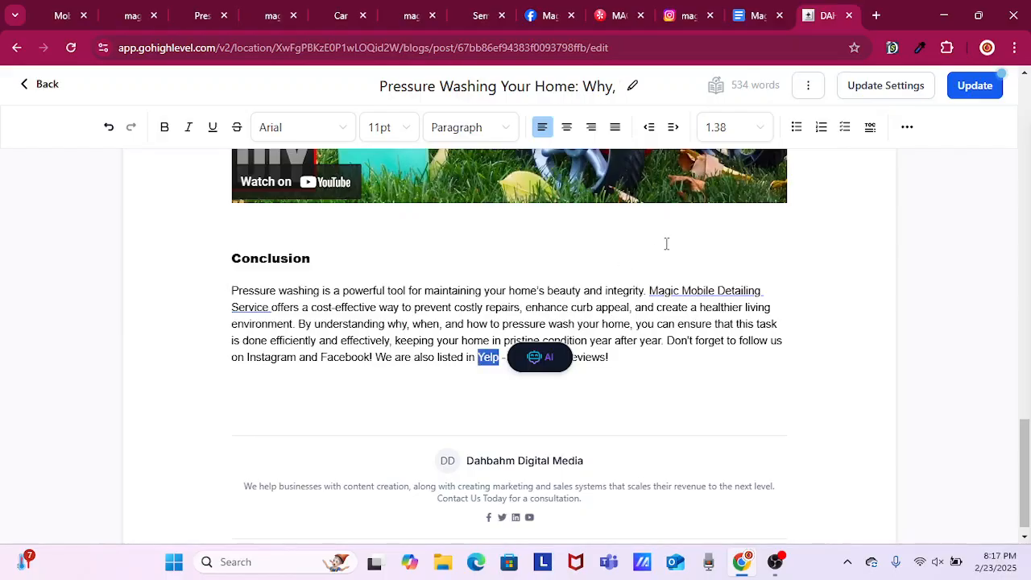
left_click(908, 128)
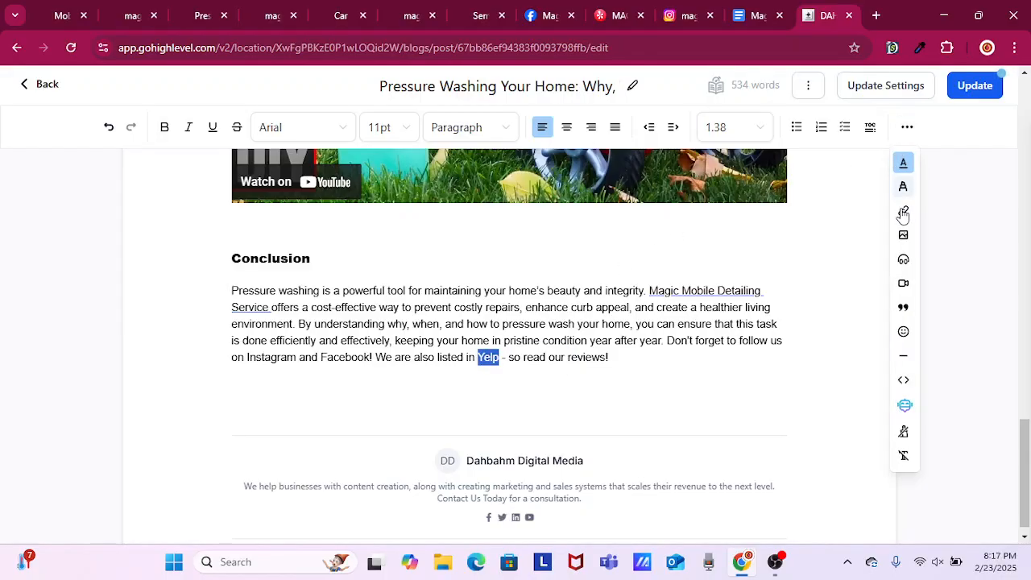
left_click(903, 212)
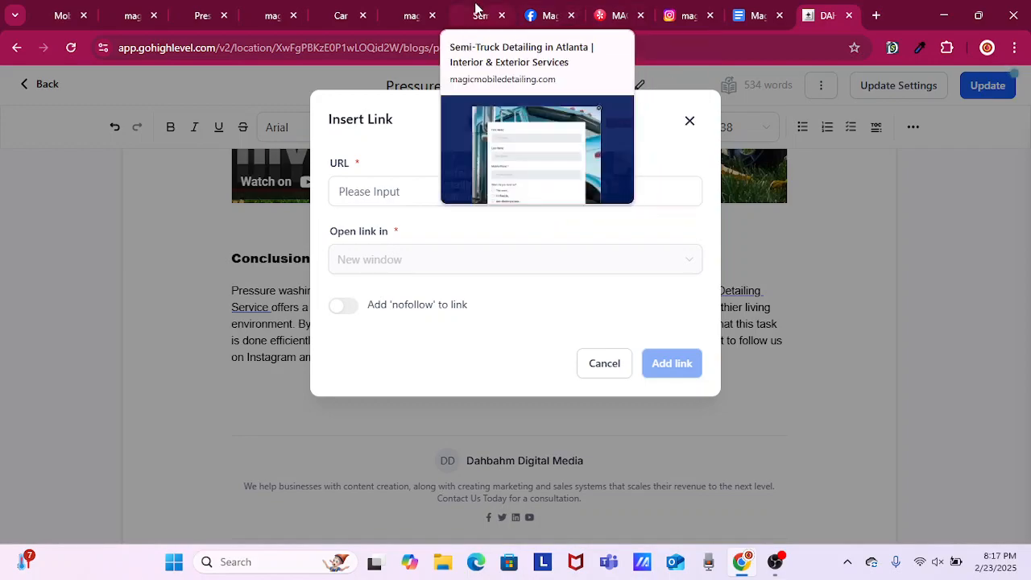
left_click(617, 15)
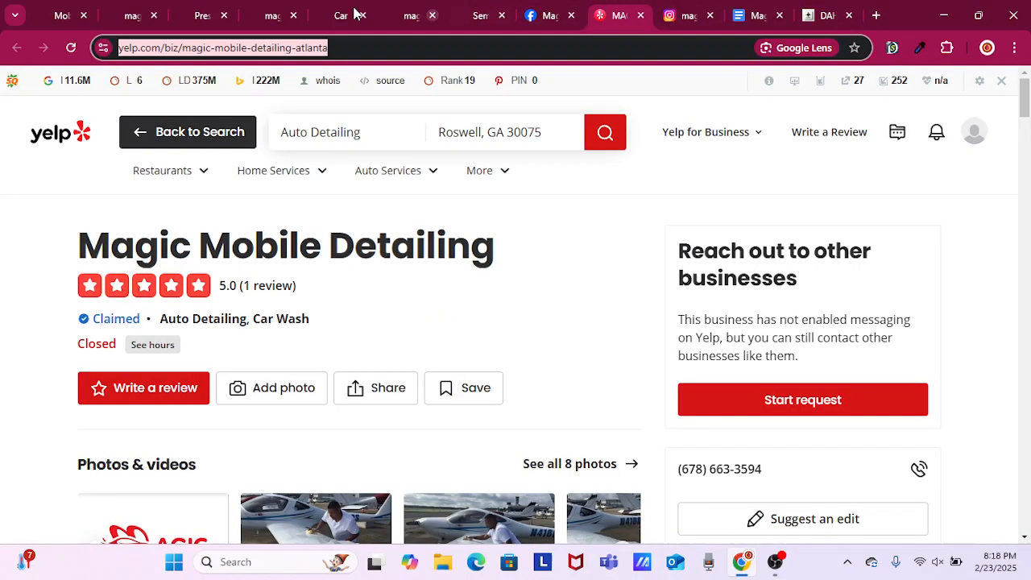
right_click(273, 49)
key("ctrl+c")
left_click(338, 188)
left_click(813, 16)
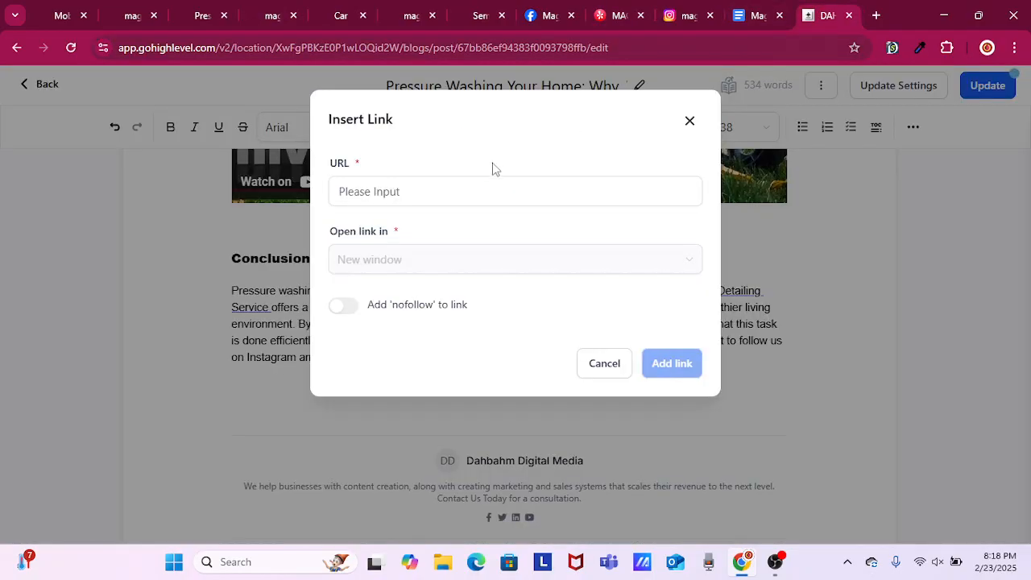
right_click(480, 188)
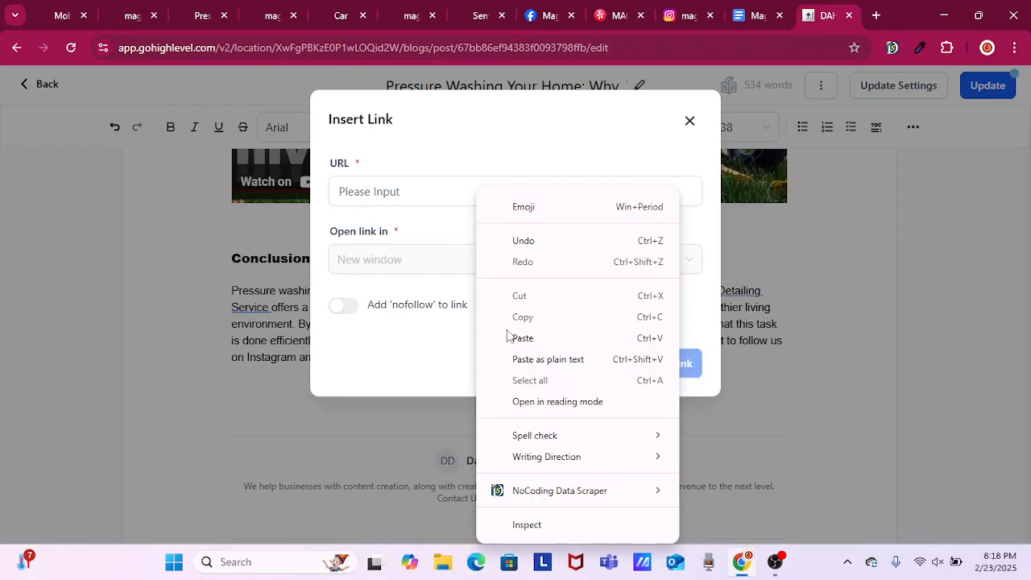
left_click(509, 337)
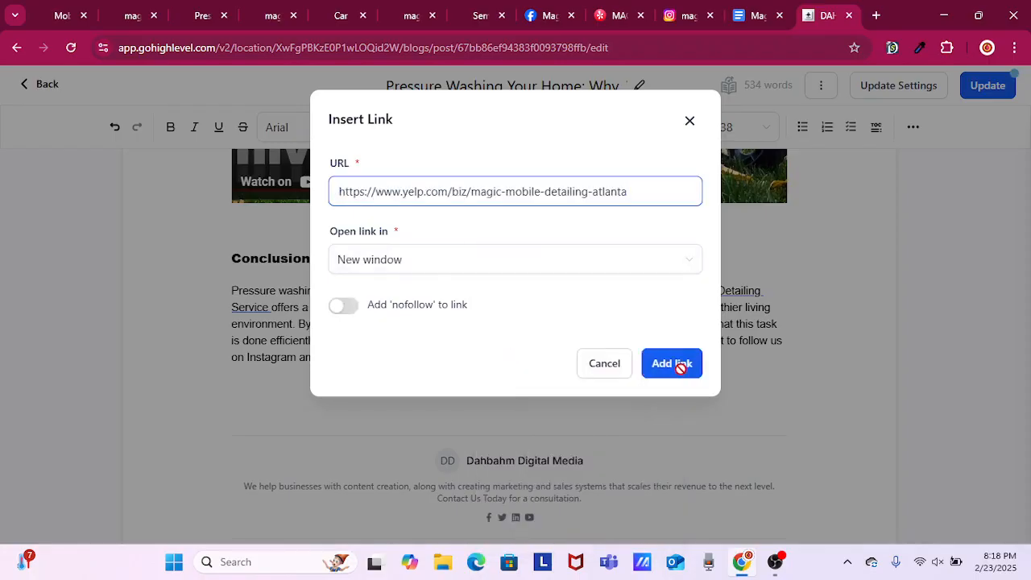
left_click(681, 367)
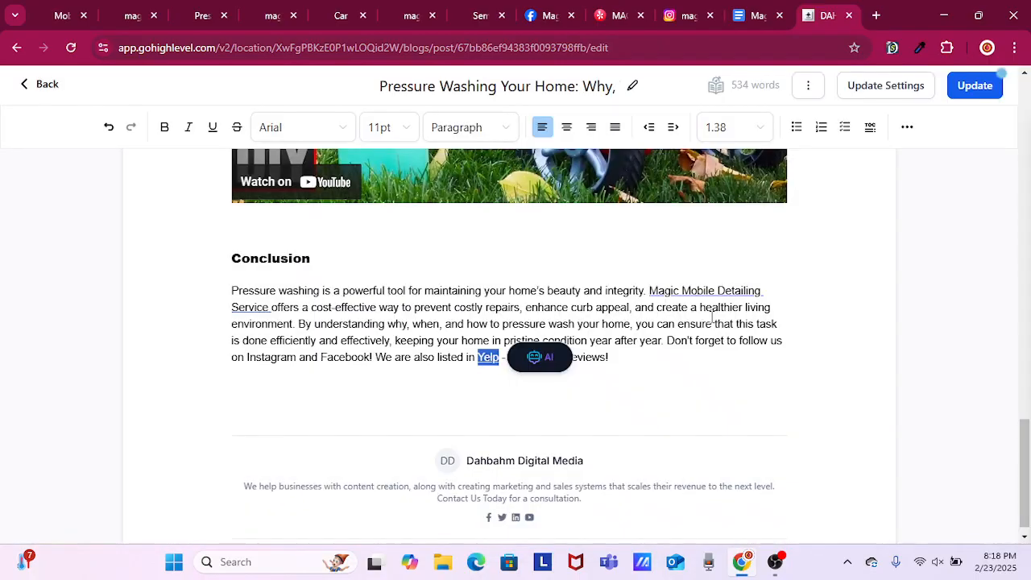
left_click_drag(370, 356, 322, 358)
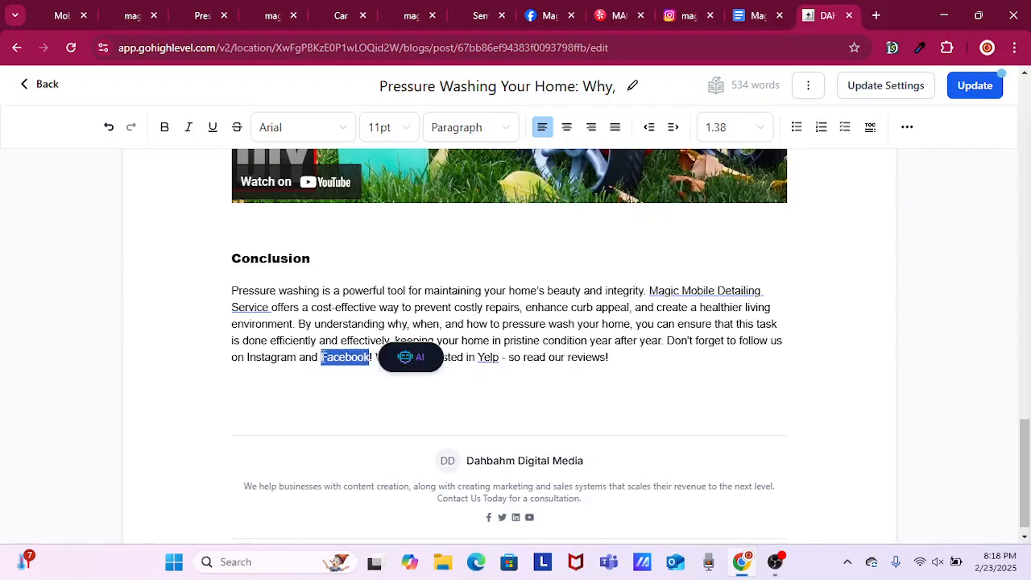
left_click(908, 131)
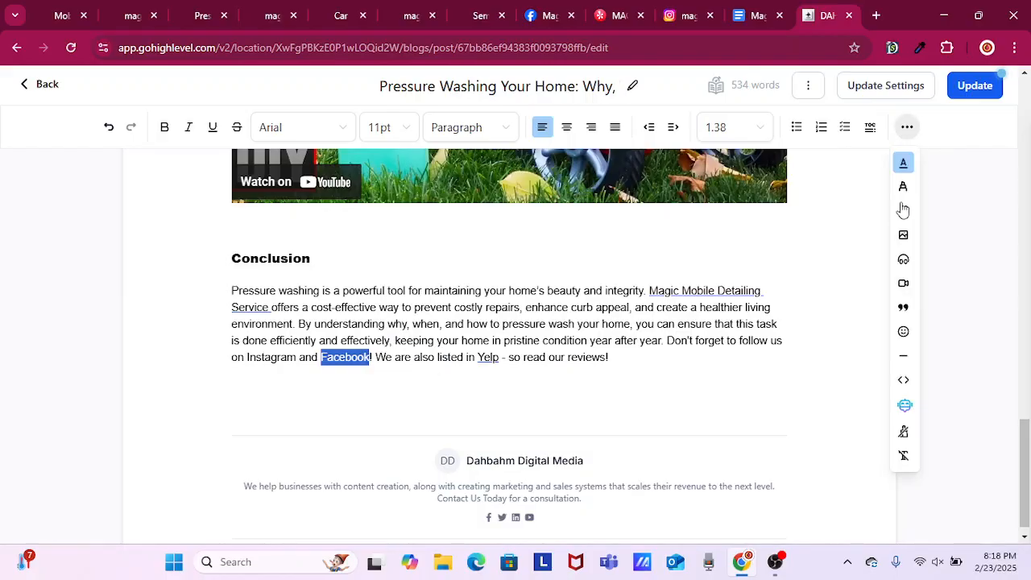
left_click(903, 212)
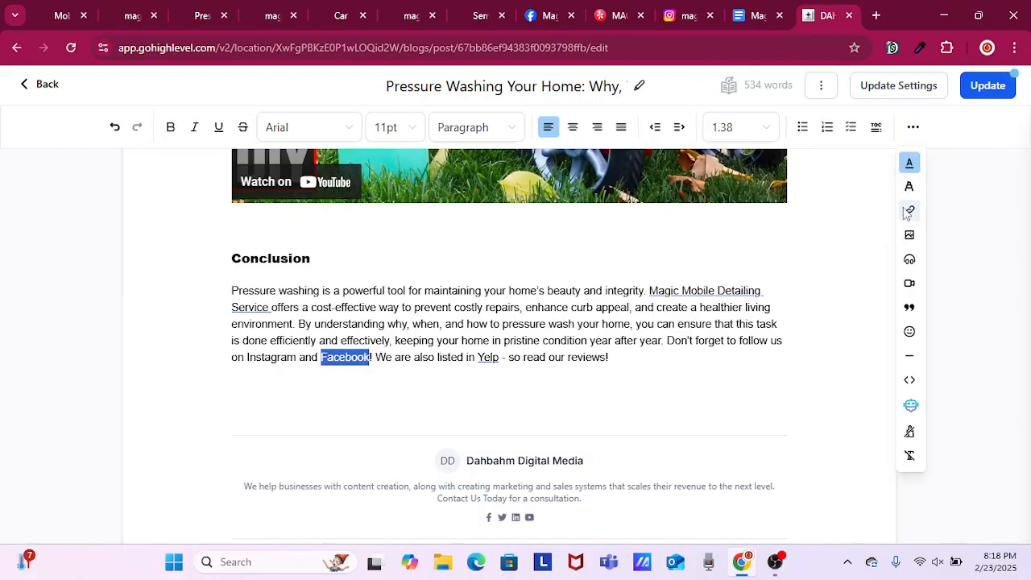
left_click(550, 15)
left_click(393, 42)
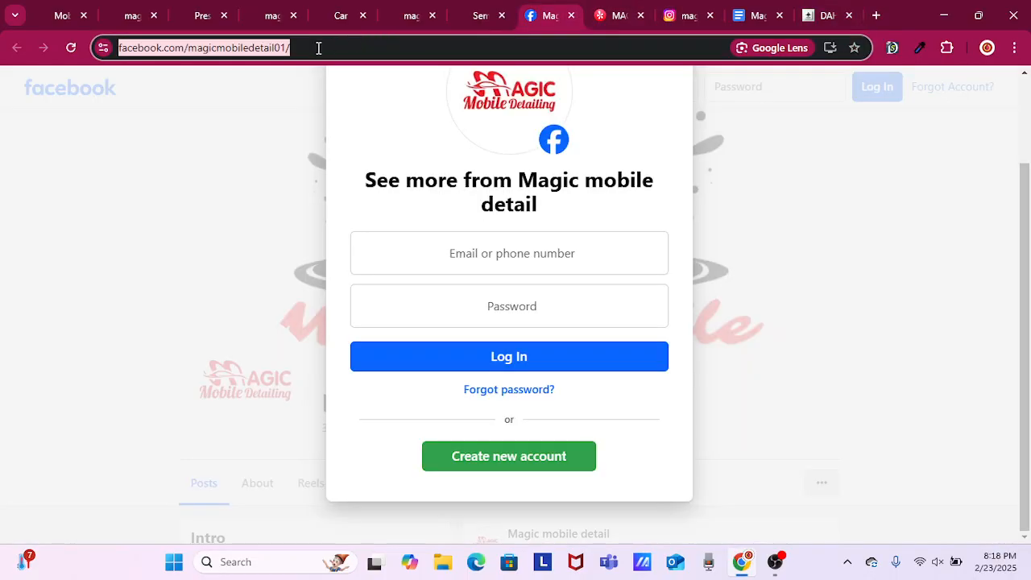
right_click(229, 48)
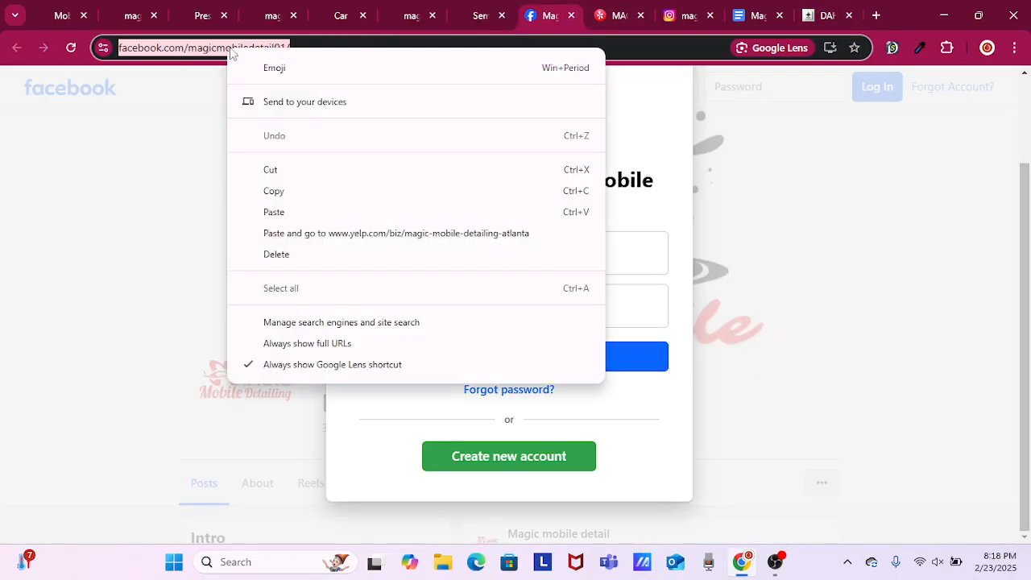
left_click(306, 191)
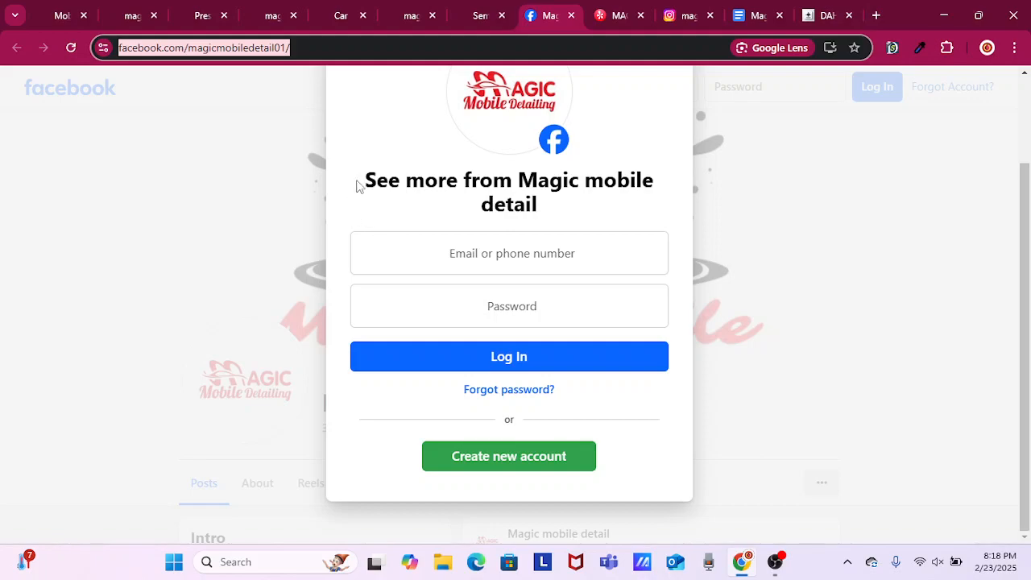
left_click(827, 16)
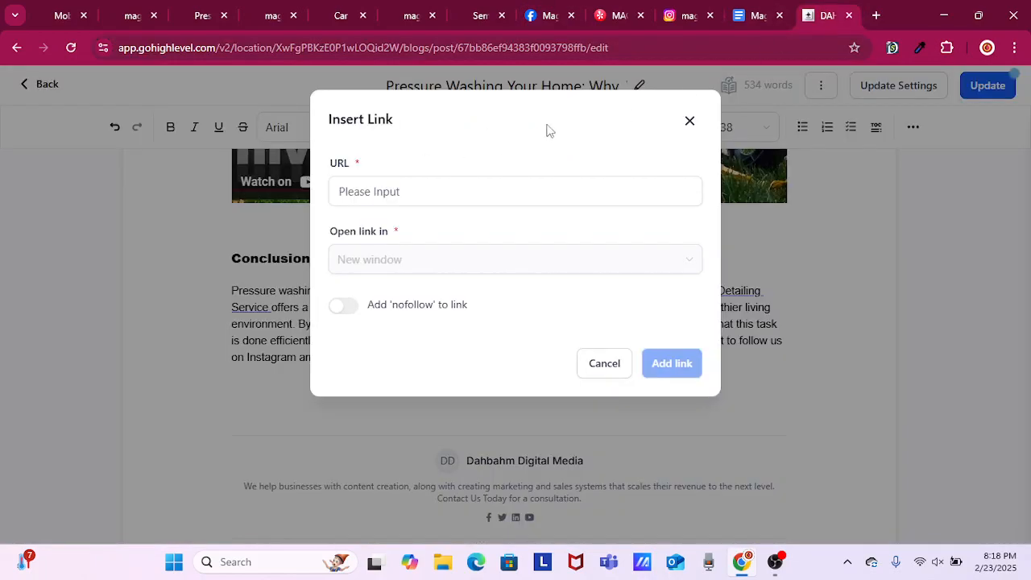
right_click(409, 194)
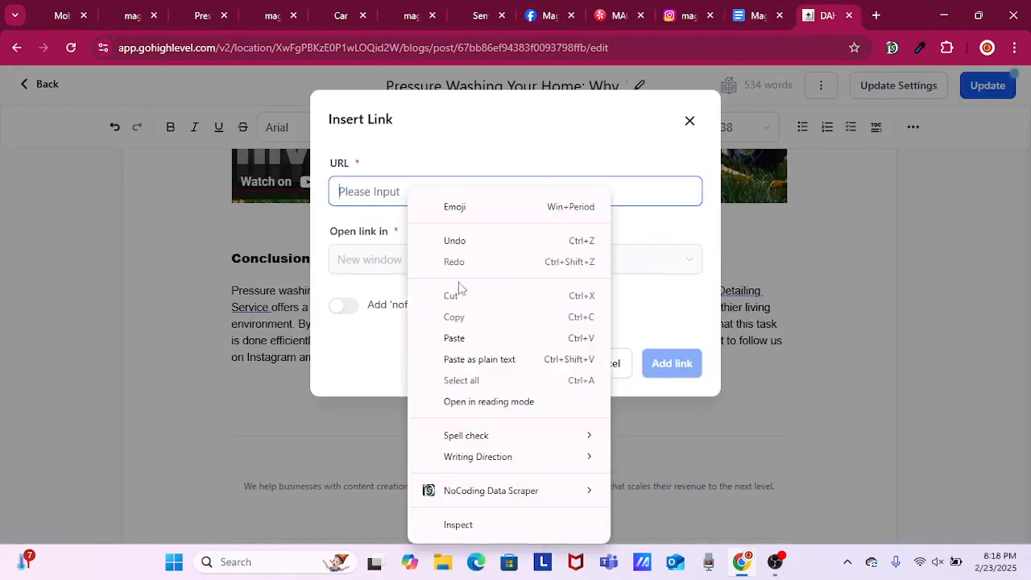
left_click(455, 338)
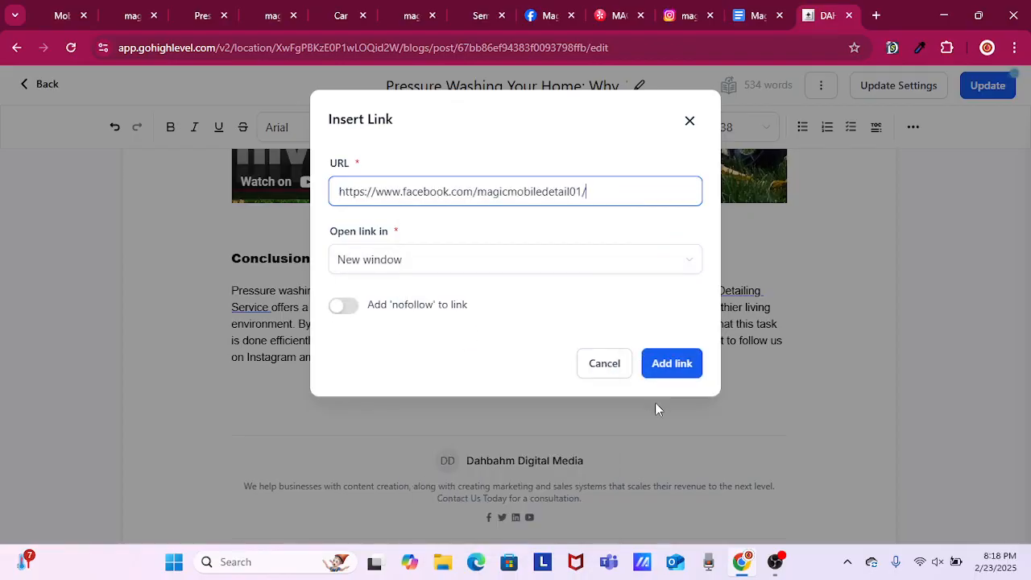
left_click(666, 365)
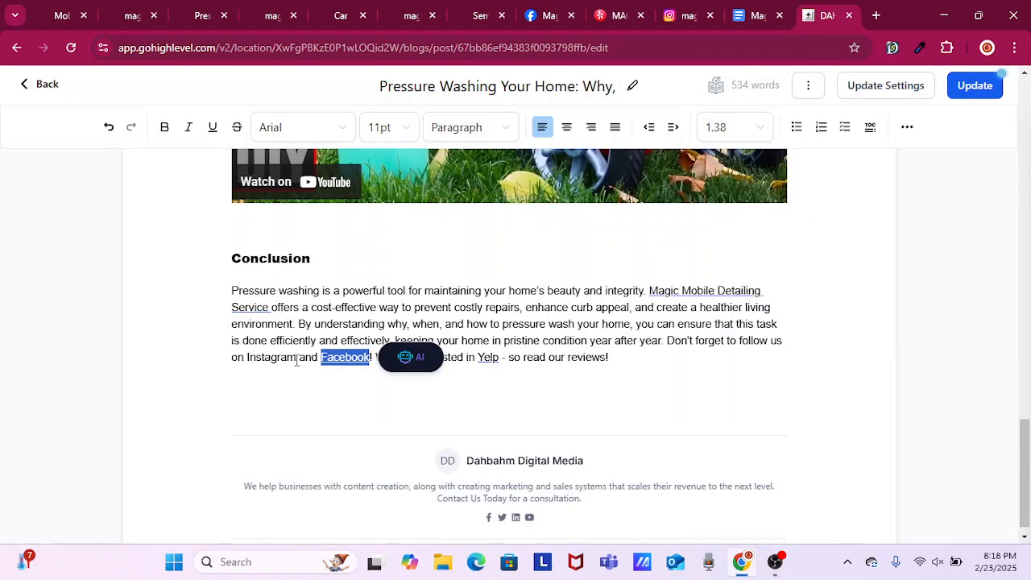
Select the word "Instagram" in the Conclusion and start inserting a link on it.
left_click_drag(294, 359, 249, 357)
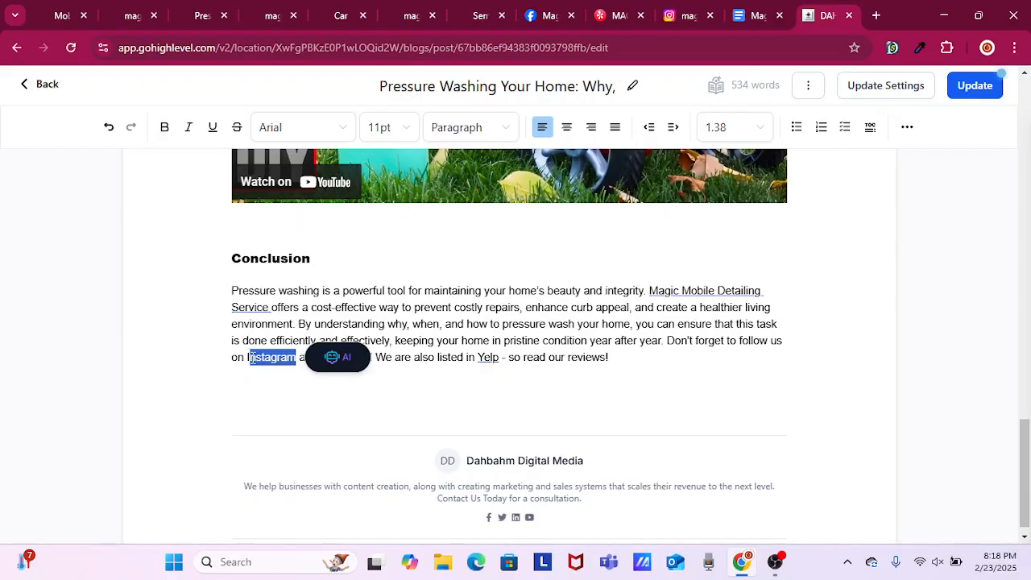
left_click(244, 357)
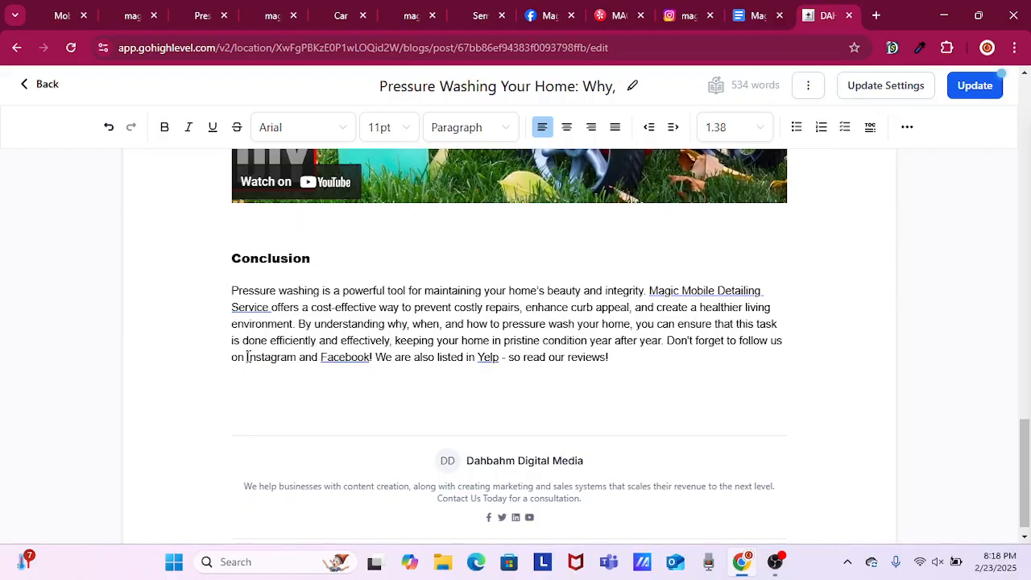
left_click_drag(246, 357, 297, 357)
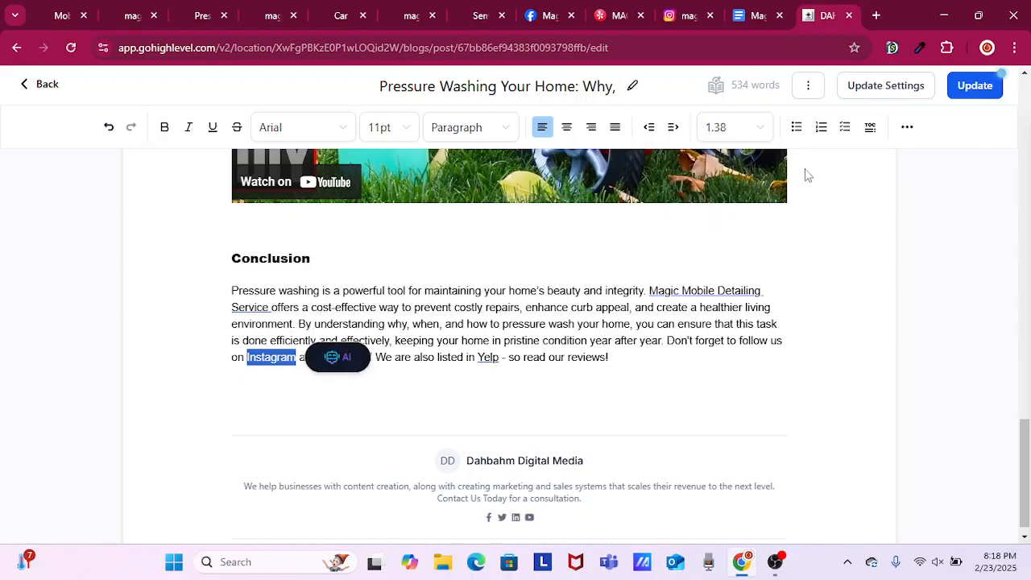
left_click(904, 131)
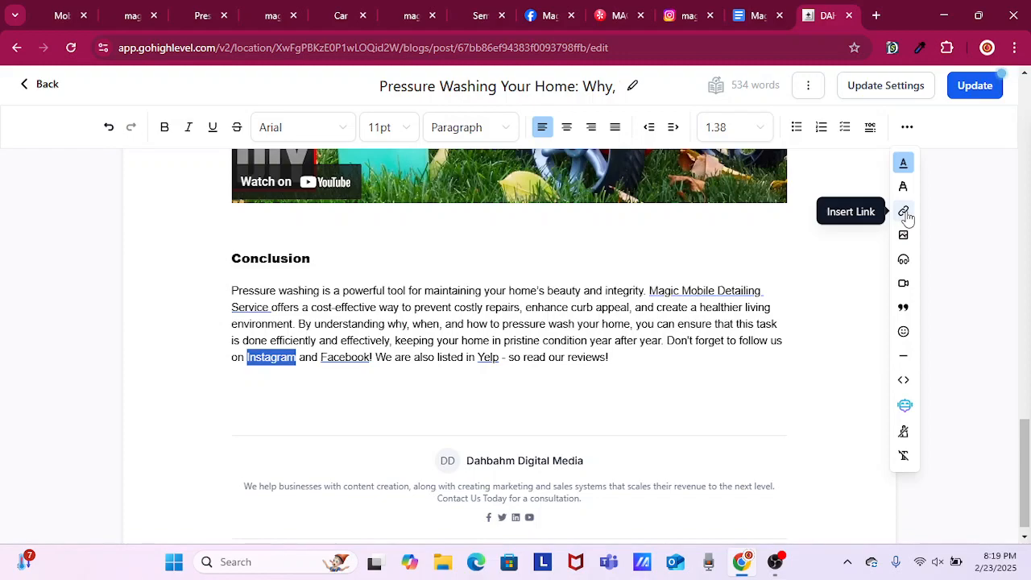
left_click(904, 212)
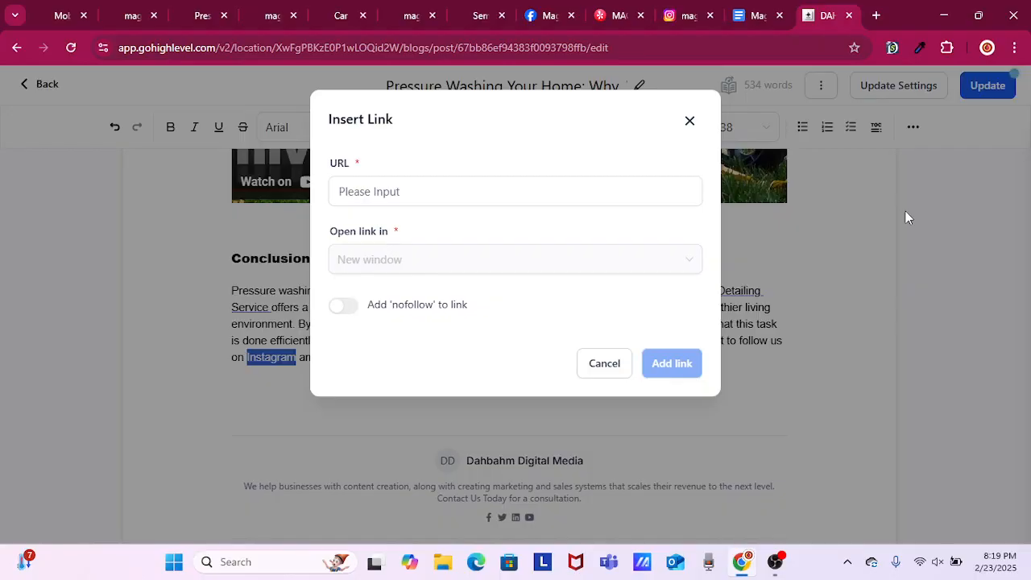
left_click(676, 192)
Reload the business's Instagram profile page and copy its address.
left_click(684, 15)
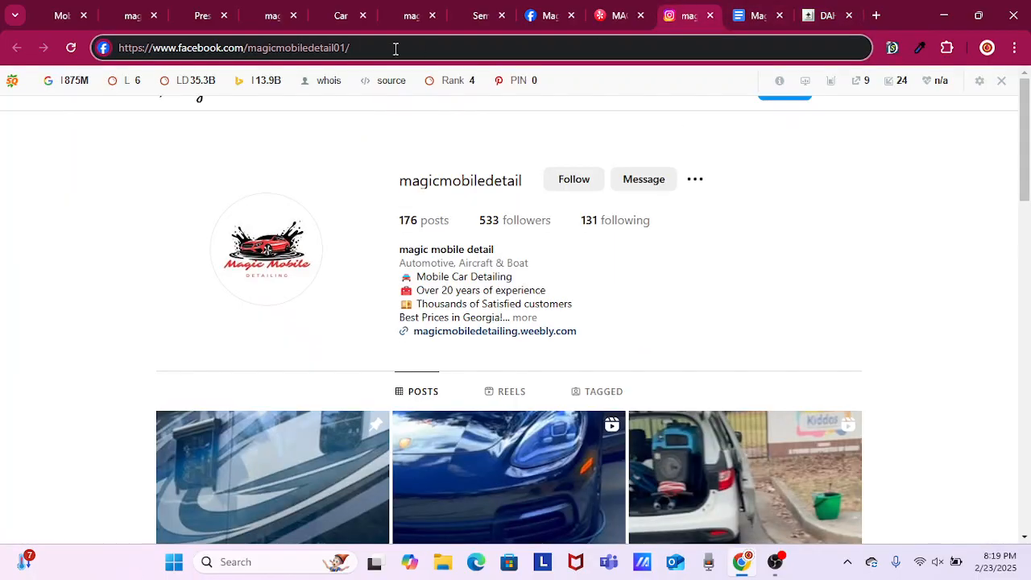
right_click(287, 48)
left_click(256, 57)
left_click(71, 48)
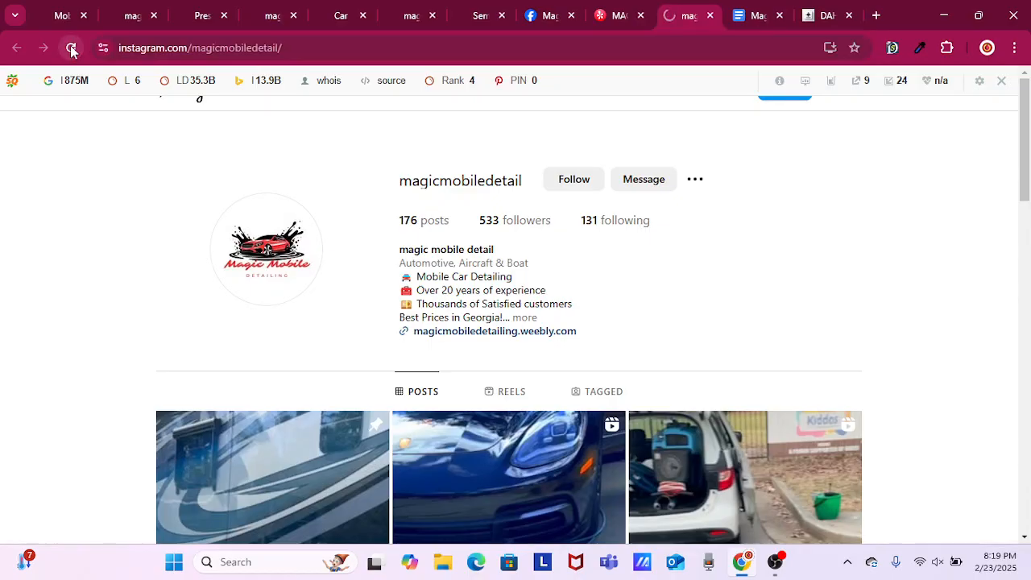
left_click(212, 46)
right_click(212, 46)
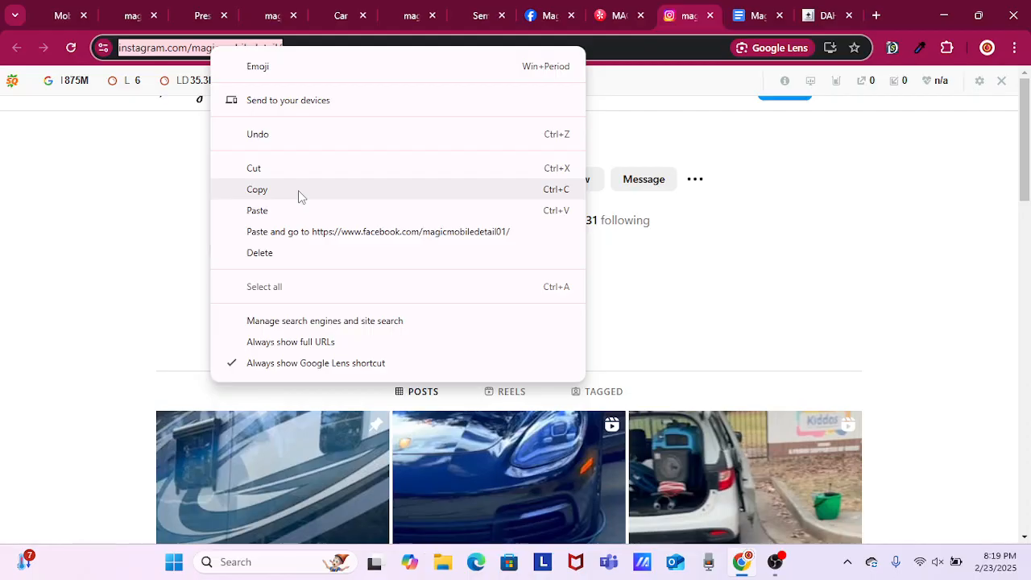
left_click(298, 190)
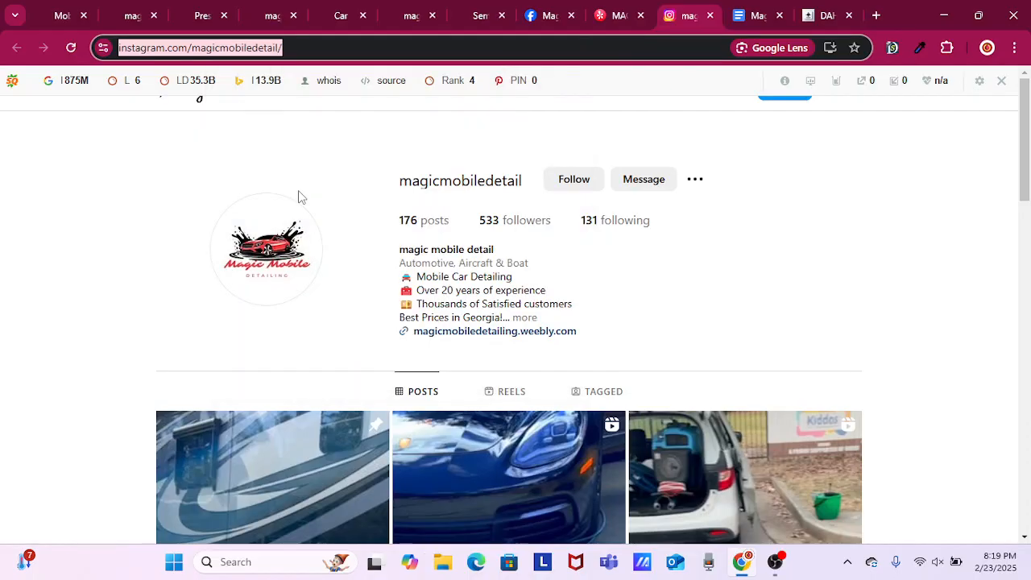
left_click(814, 12)
right_click(384, 194)
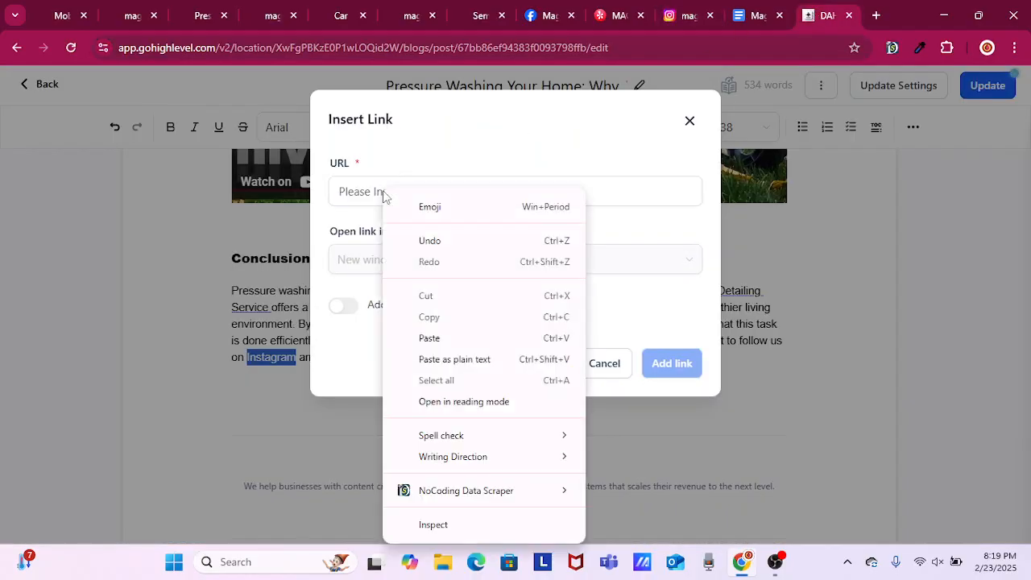
left_click(457, 362)
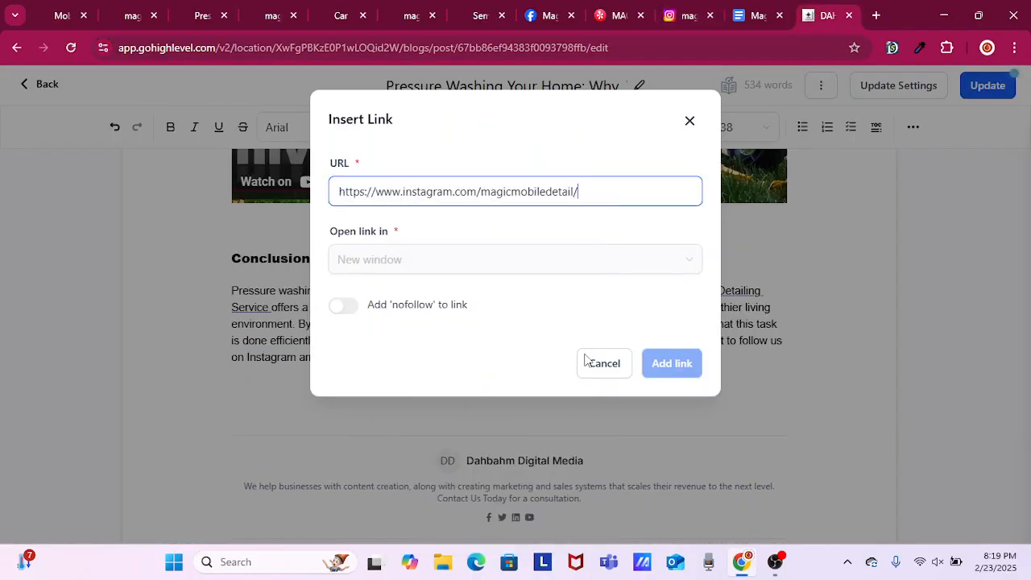
left_click(661, 360)
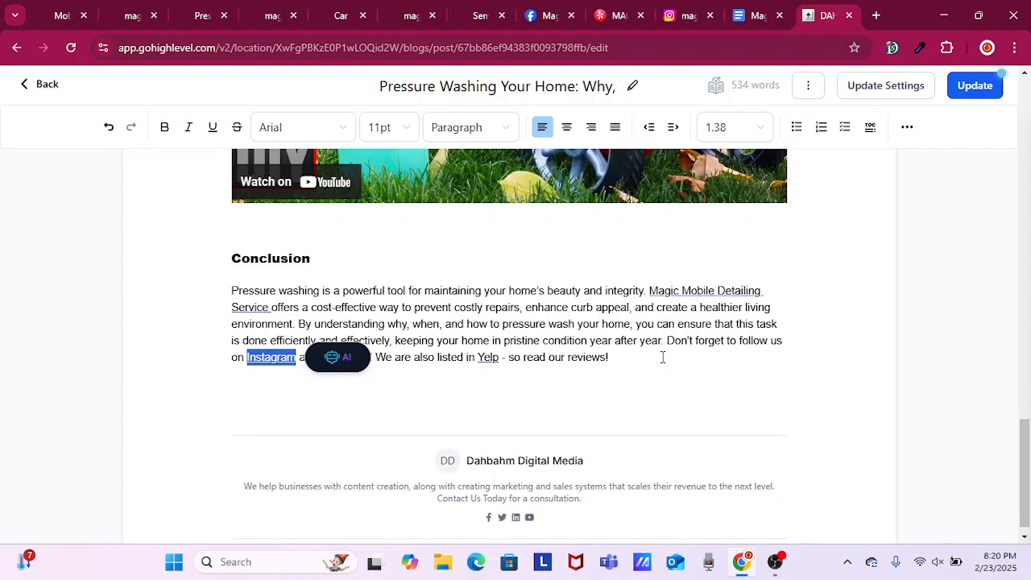
left_click(303, 400)
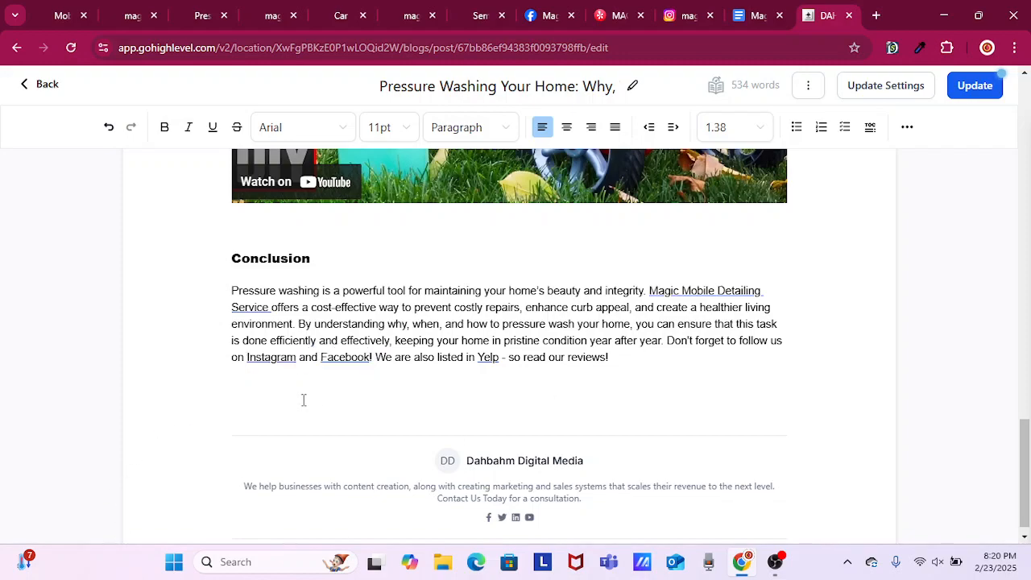
left_click(975, 85)
Return to the blog post list and open the post "RV Detailing: Protecting Your Home on Wheels" for editing.
mouse_move(61, 18)
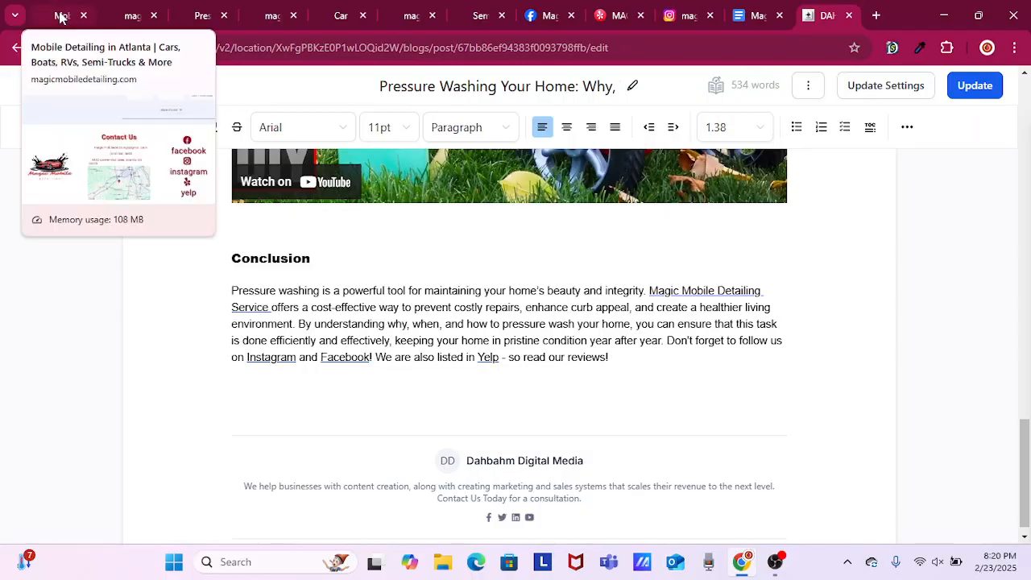
left_click(27, 84)
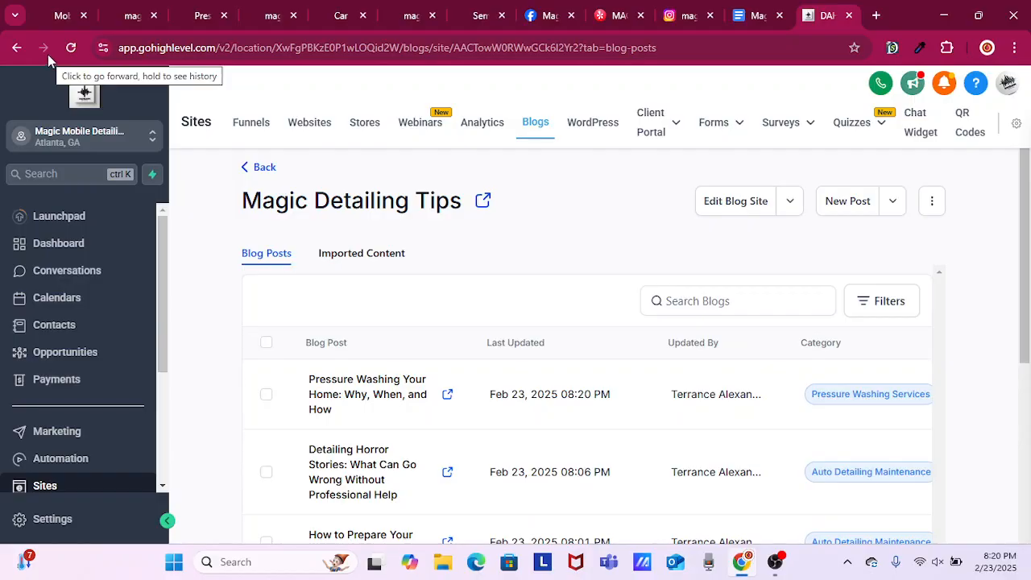
scroll(459, 304, "down", 3)
scroll(457, 306, "down", 4)
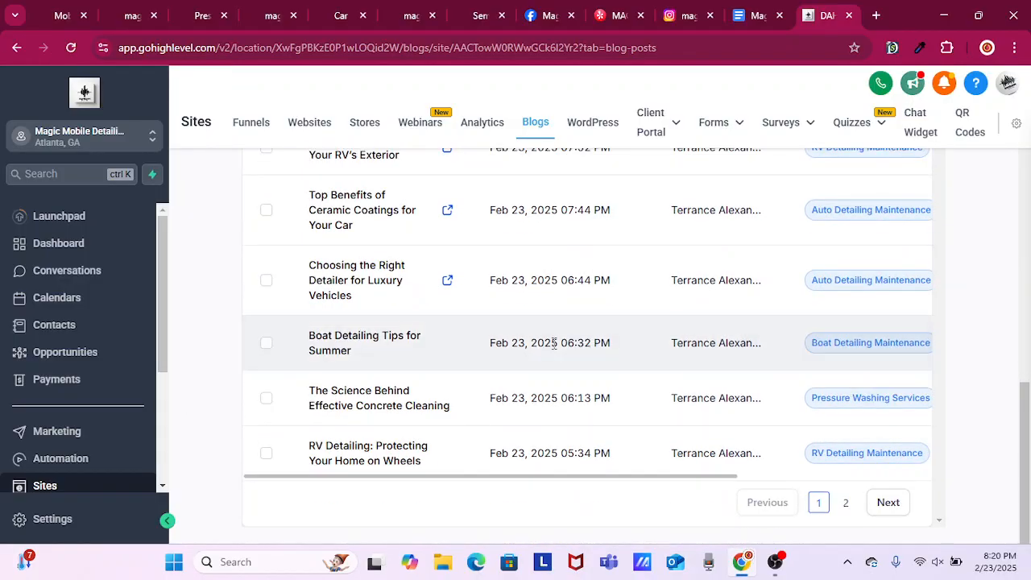
left_click(405, 458)
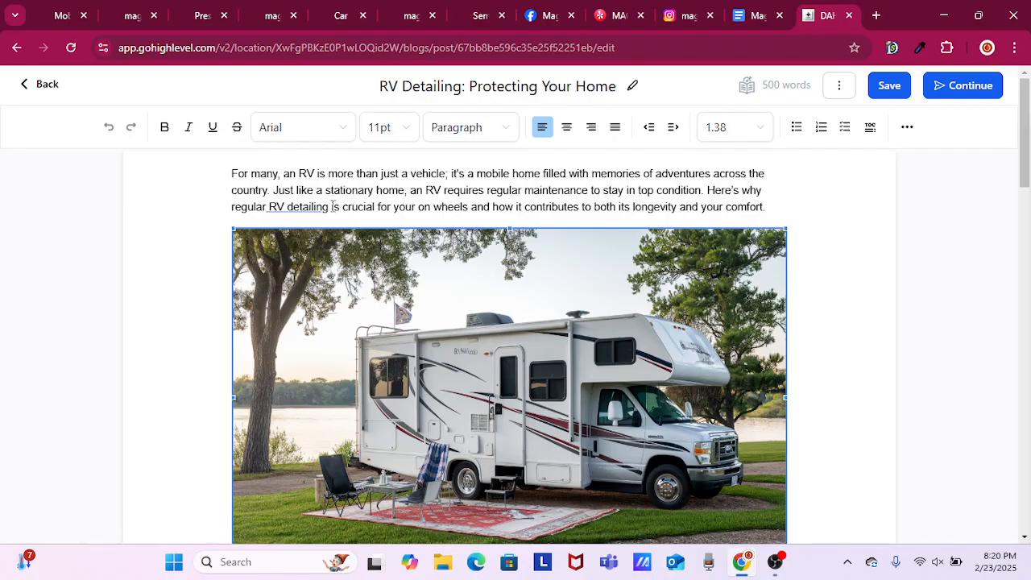
Start inserting a link on "RV detailing" in the opening paragraph and copy the address of the website's RV detailing service page.
left_click_drag(332, 207, 266, 207)
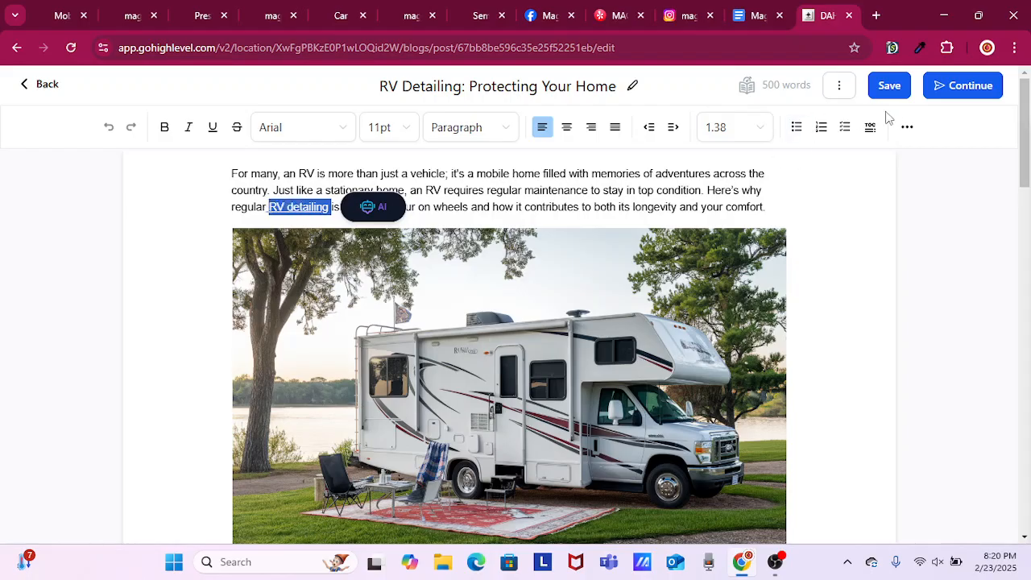
left_click(907, 137)
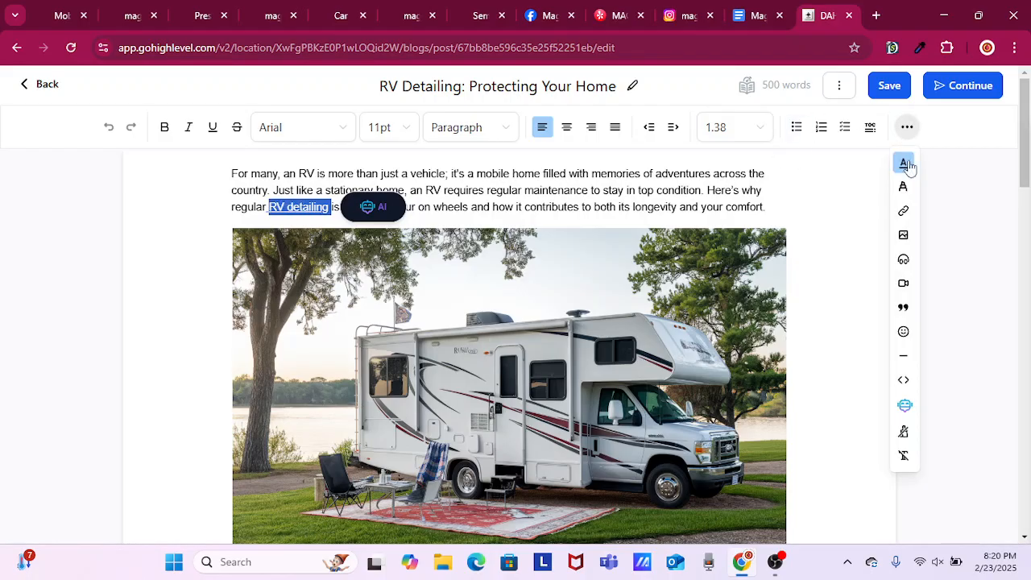
left_click(904, 212)
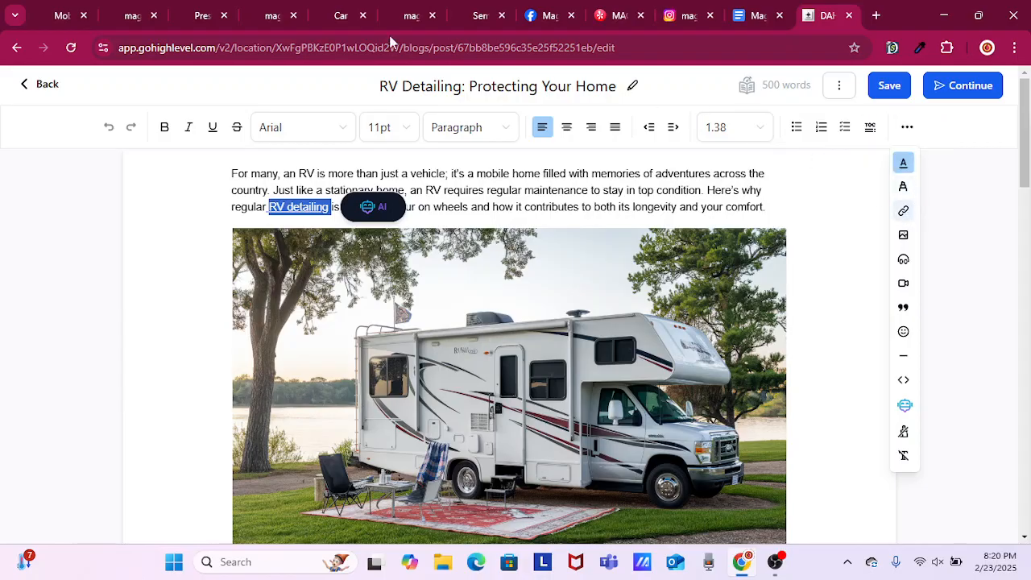
mouse_move(140, 18)
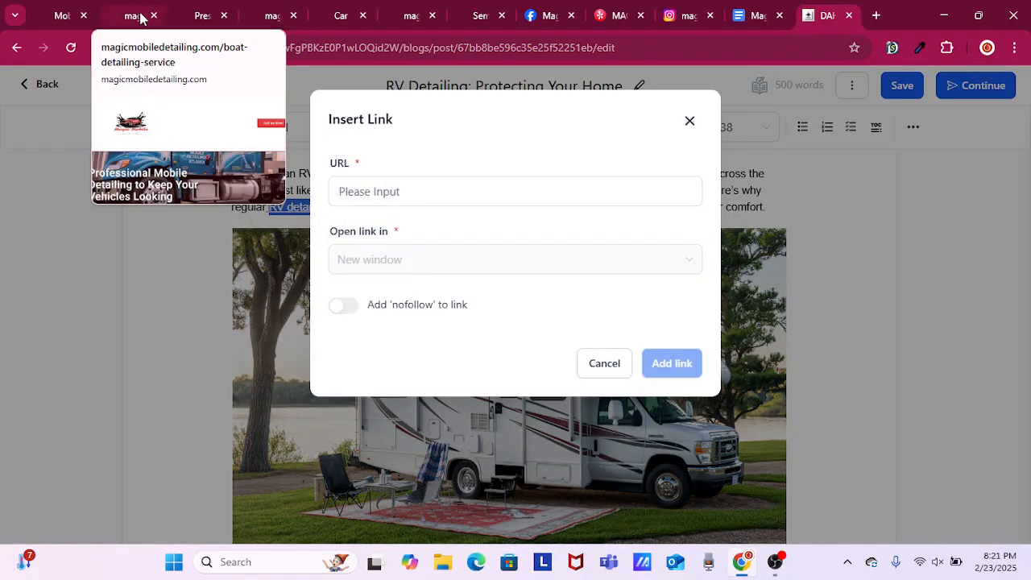
left_click(269, 17)
left_click(218, 50)
right_click(217, 53)
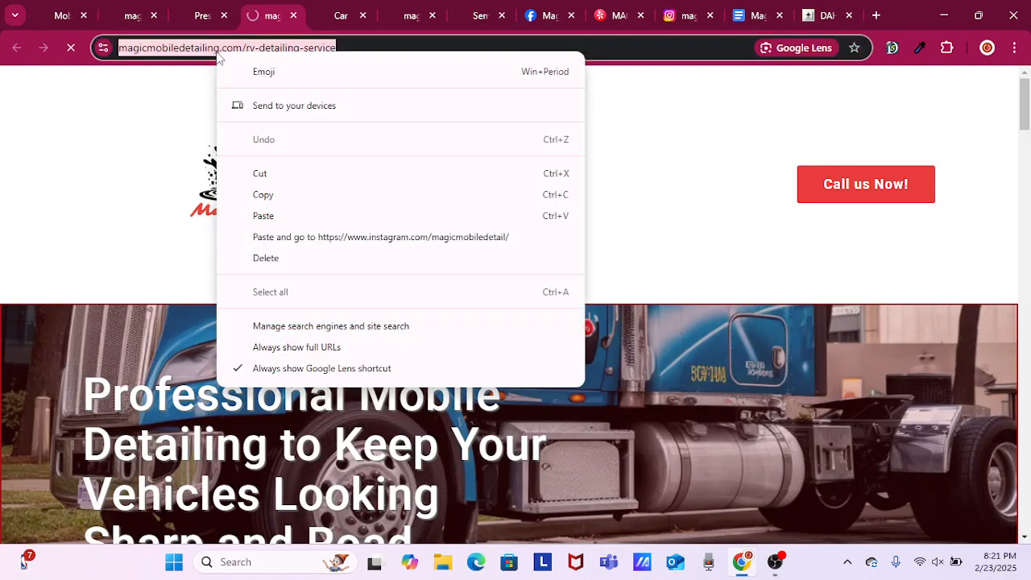
left_click(279, 193)
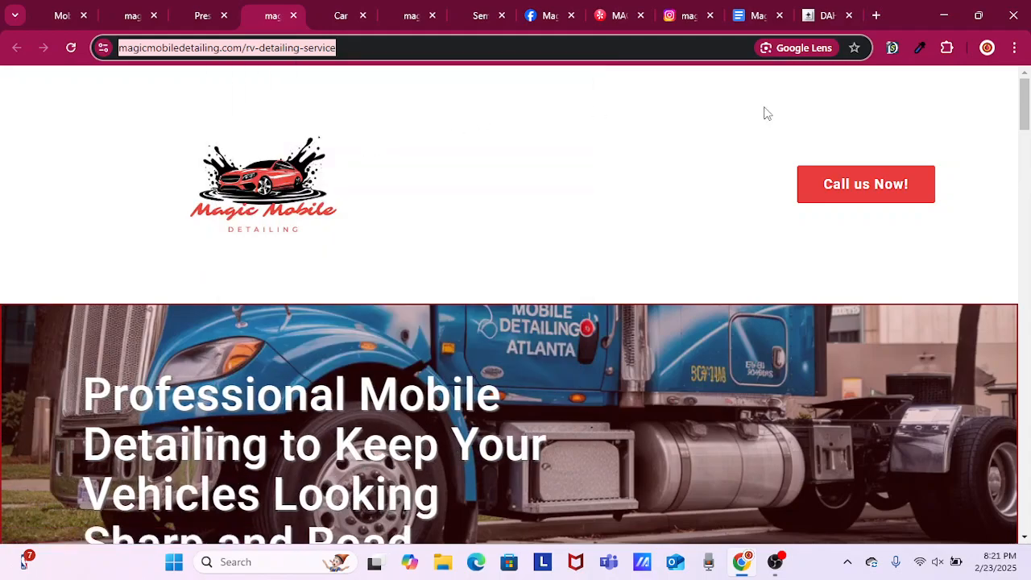
left_click(819, 16)
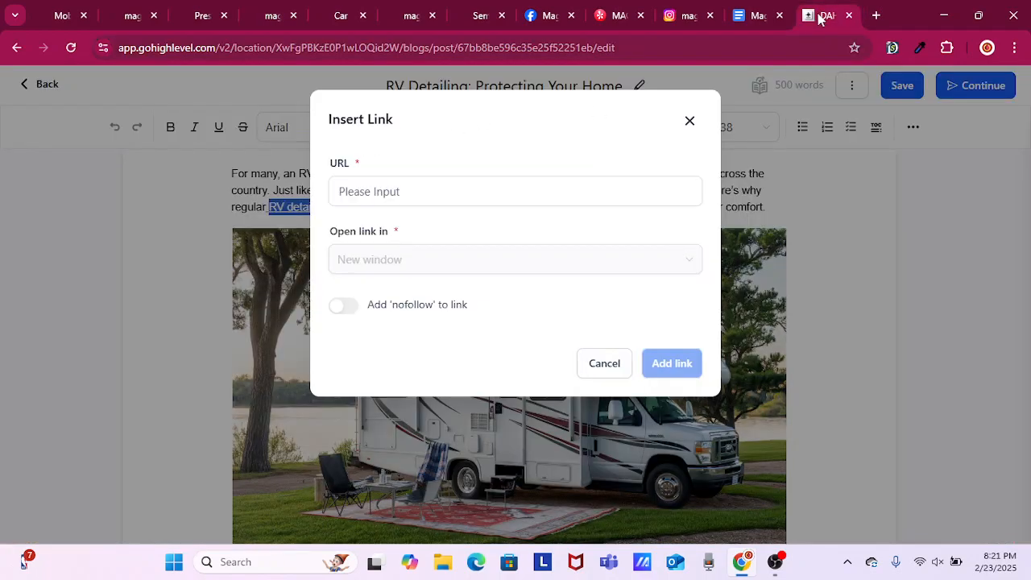
right_click(452, 195)
left_click(516, 339)
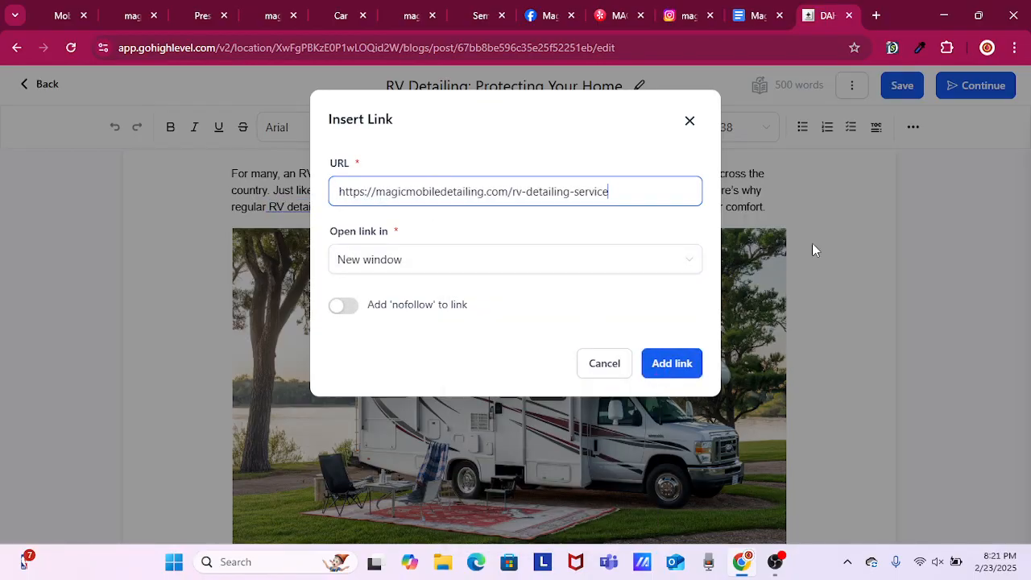
key("Return")
left_click(891, 89)
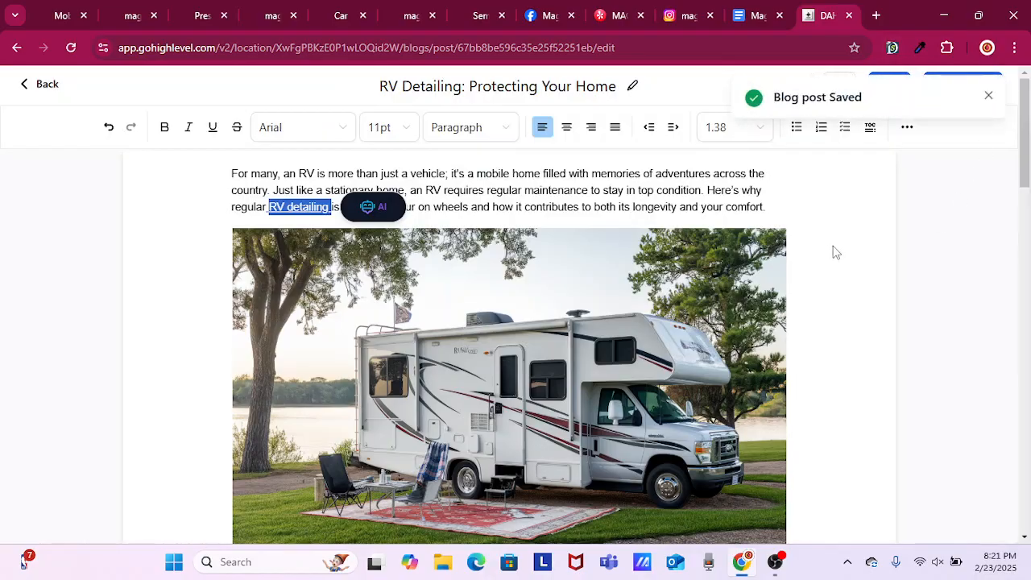
In the Conclusion, change "RVer" to "RV'er" and insert "with Magic Mobile Detailing" after "Detailing your RV".
scroll(835, 252, "down", 10)
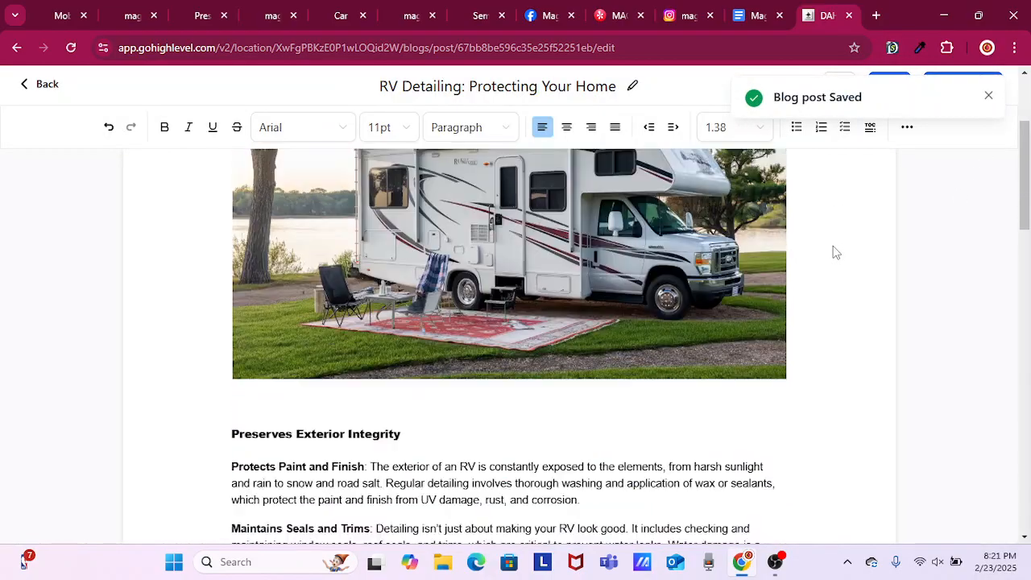
scroll(834, 252, "down", 10)
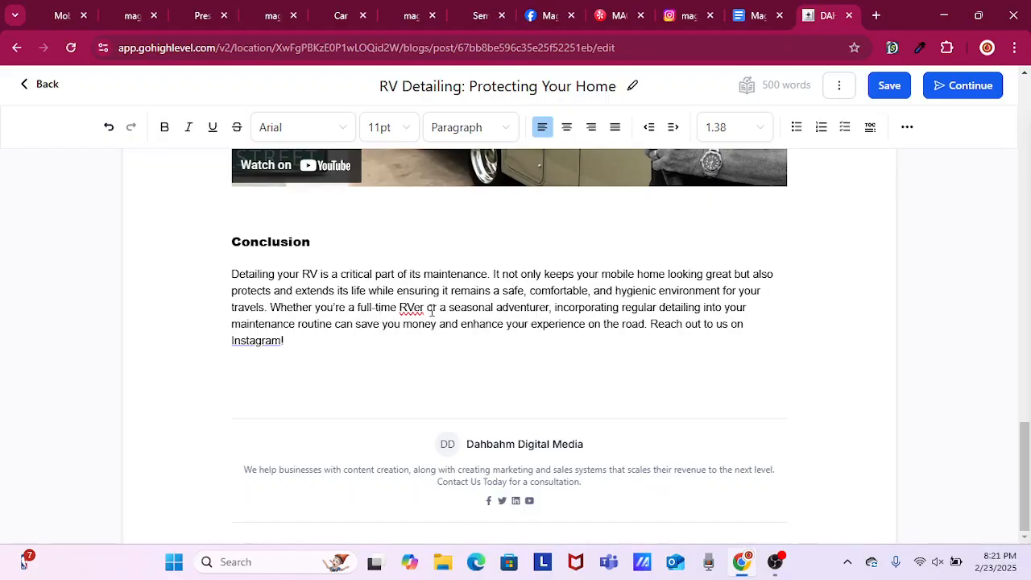
type("'")
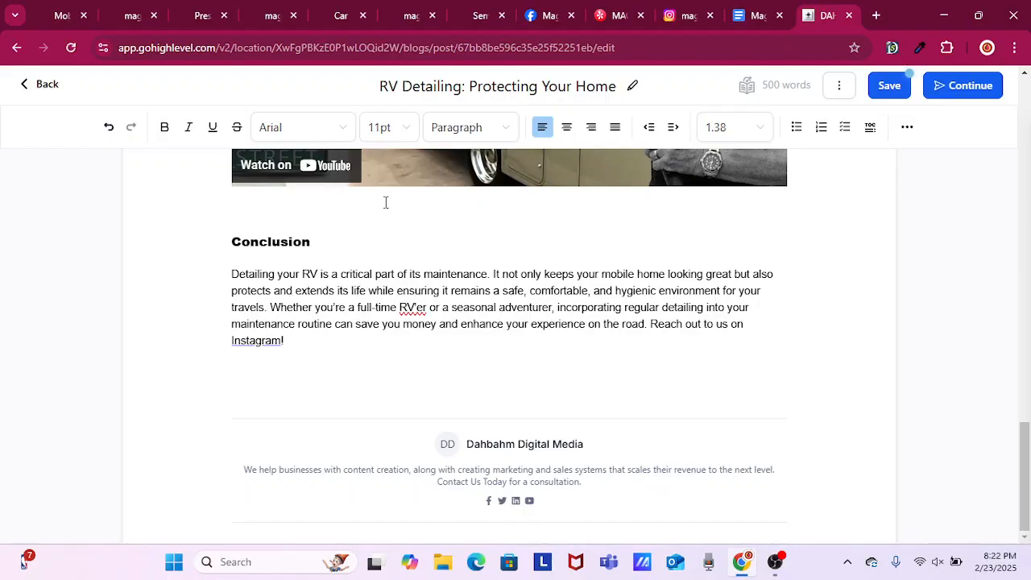
type("with")
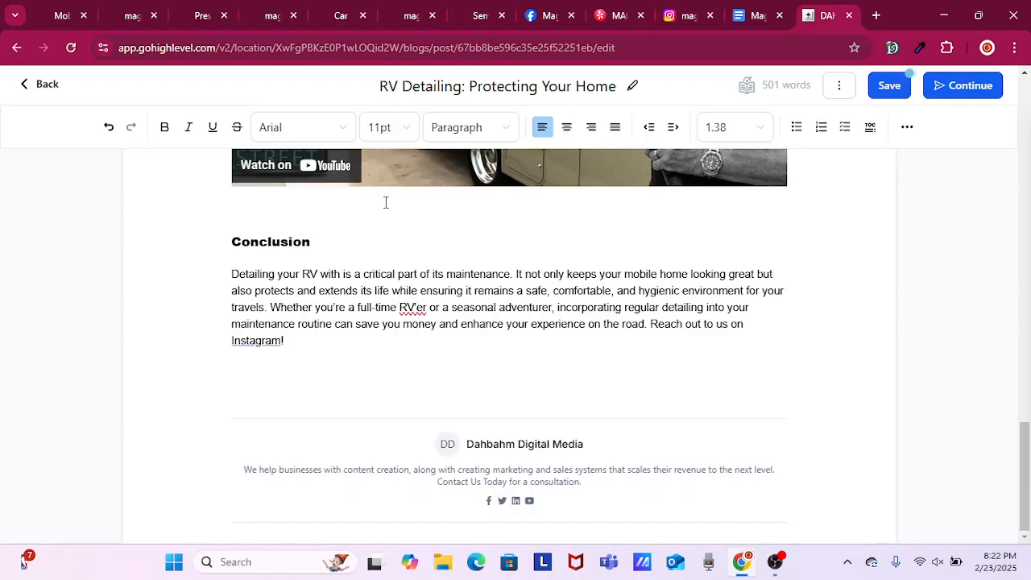
type(" M")
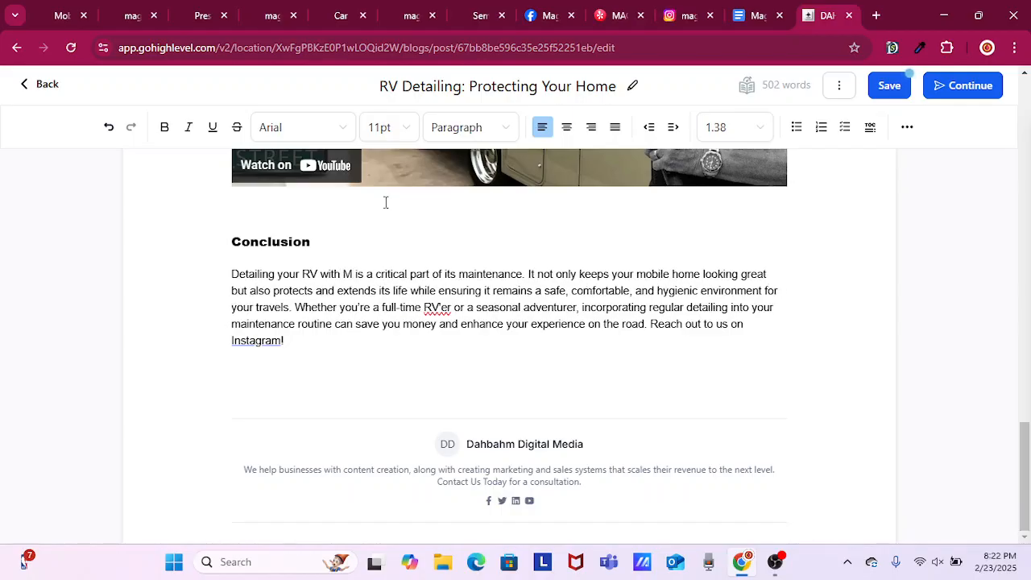
type("agic")
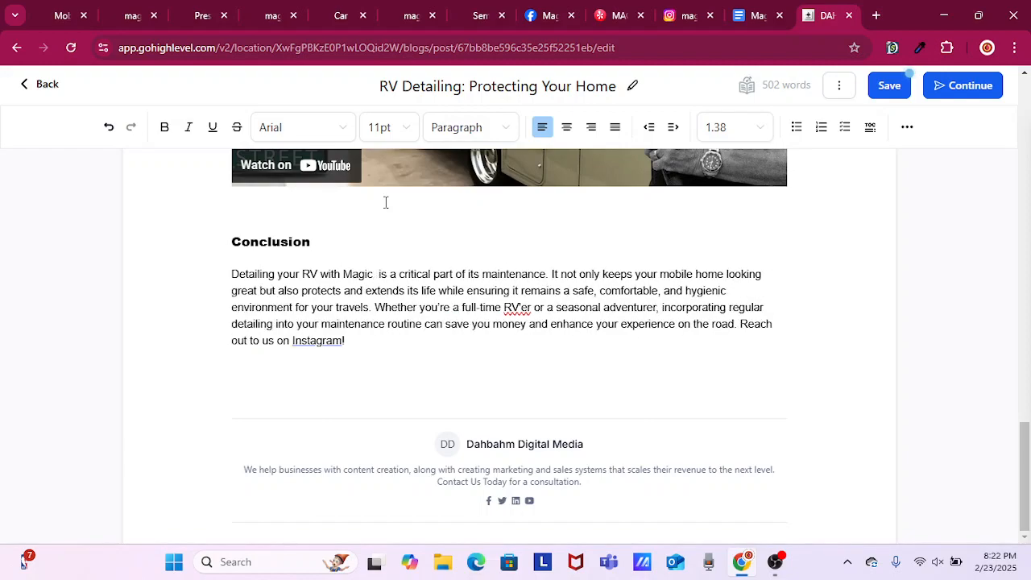
type(" Mobile D")
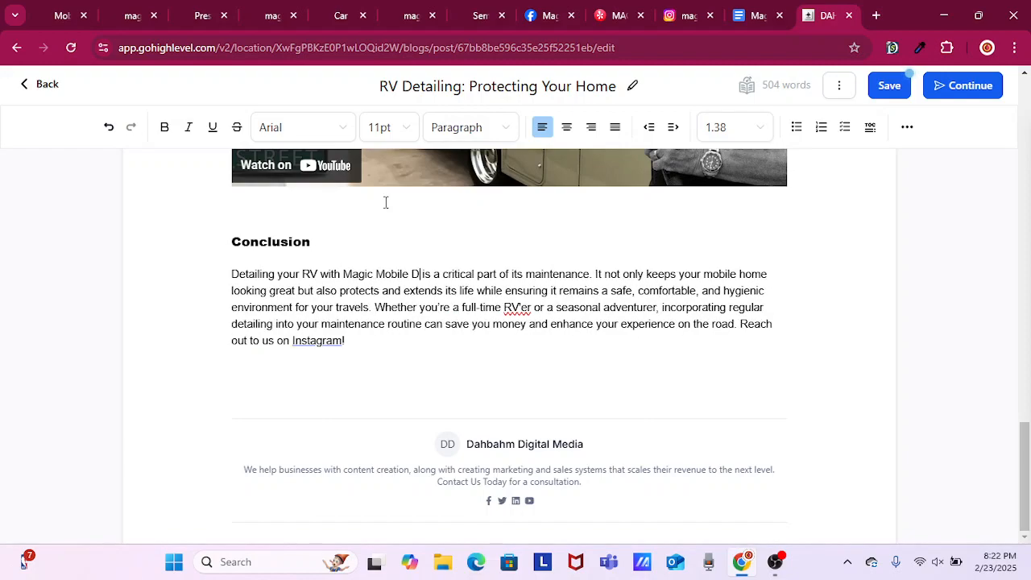
type("e")
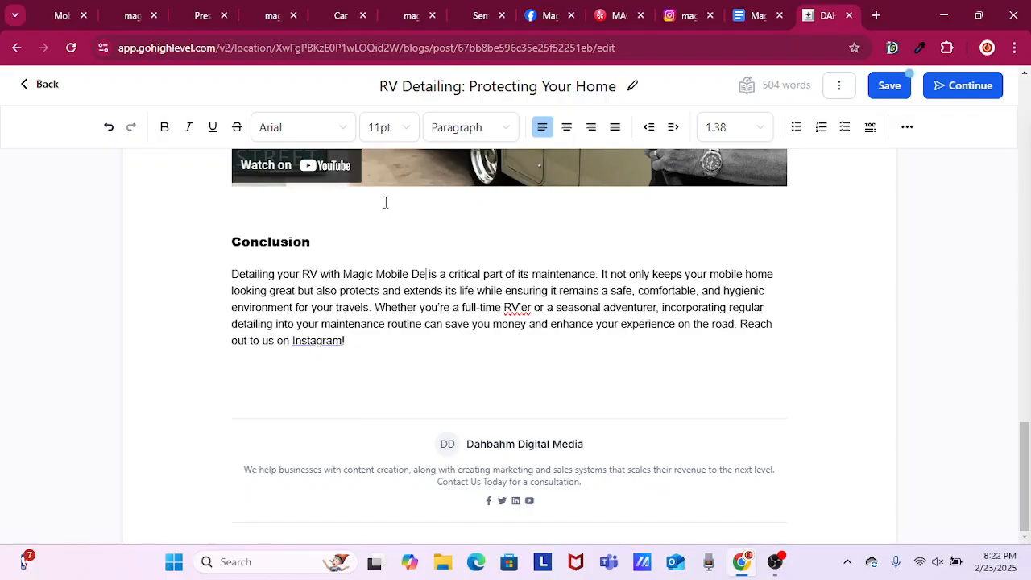
type("tailing")
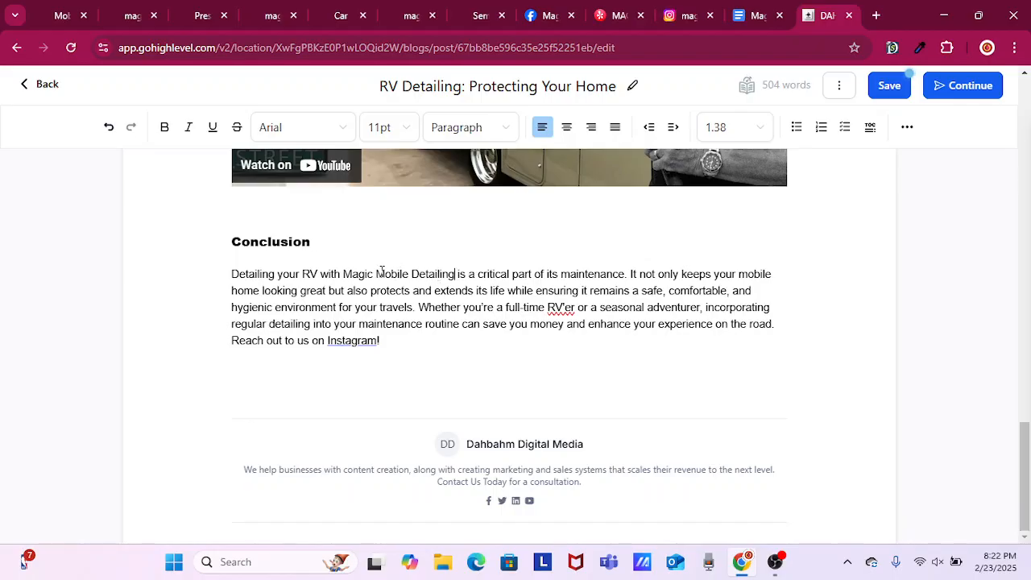
key("shift+Left")
key("shift+Left")
key("shift+Left")
key("shift+Left")
key("shift+Left")
key("shift+Left")
key("shift+Left")
key("shift+Left")
key("shift+Left")
key("shift+Left")
key("shift+Left")
key("shift+Left")
key("shift+Left")
key("shift+Left")
key("shift+Left")
key("shift+Left")
key("shift+Left")
key("shift+Left")
key("shift+Left")
key("shift+Left")
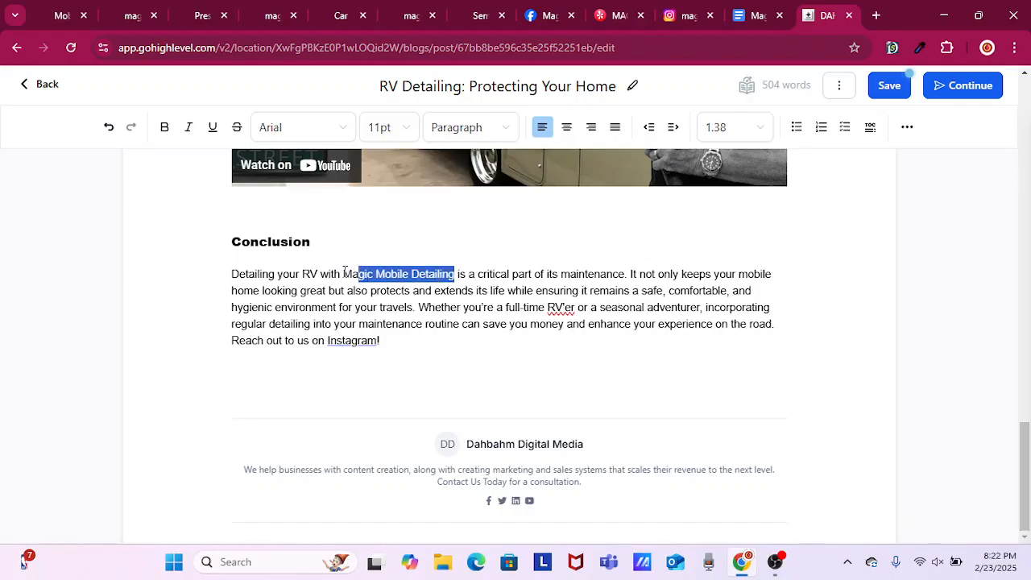
key("shift+Left")
key("shift+Left")
key("shift+Left")
key("shift+Left")
key("shift+Left")
key("shift+Left")
key("shift+Left")
key("shift+Left")
key("shift+Left")
key("shift+Left")
key("shift+Left")
key("shift+Left")
key("shift+Left")
key("shift+Left")
key("shift+Left")
key("shift+Left")
key("shift+Left")
key("shift+Left")
key("shift+Left")
key("shift+Left")
key("shift+Left")
key("shift+Left")
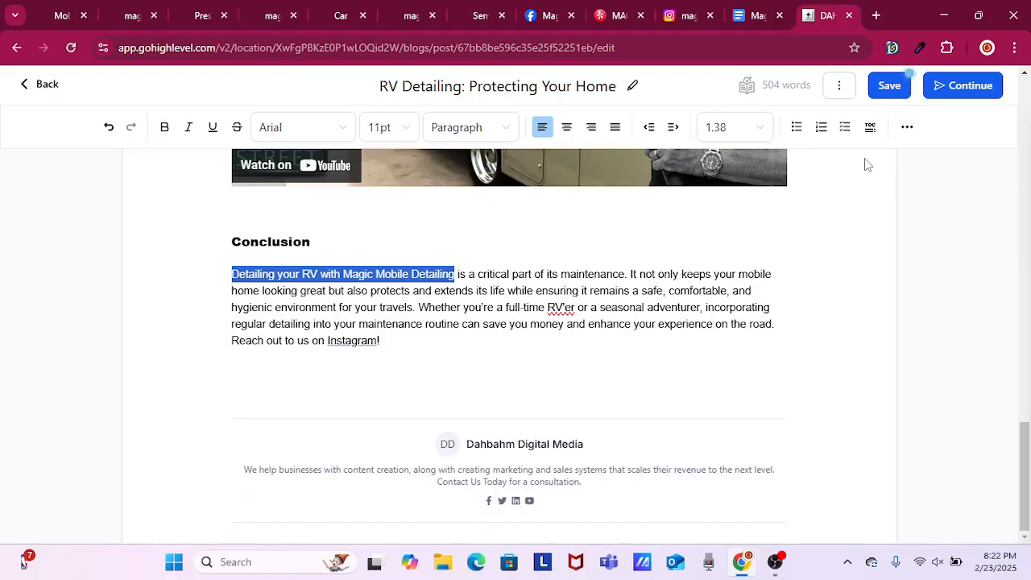
left_click(907, 129)
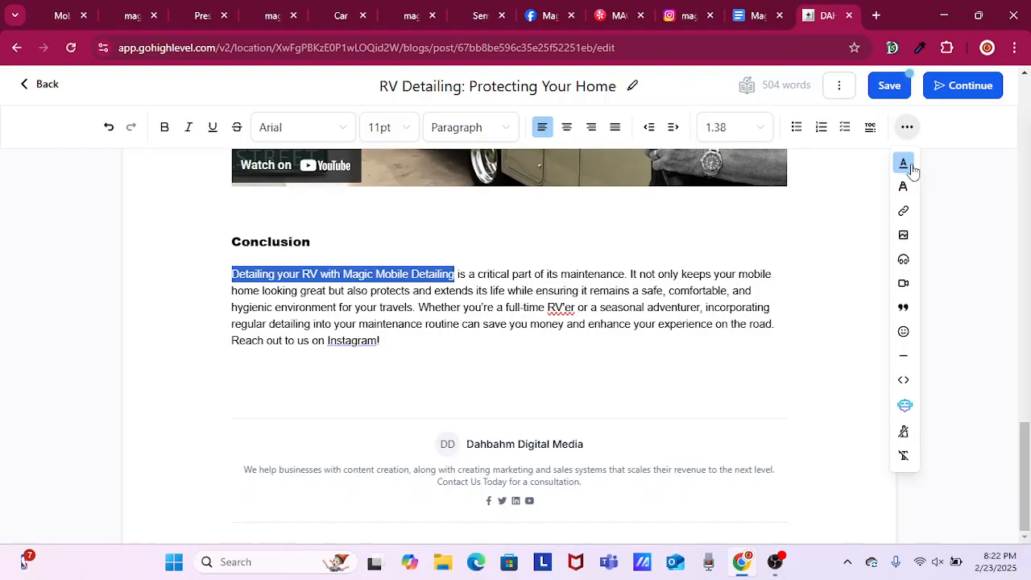
left_click(903, 212)
left_click(455, 198)
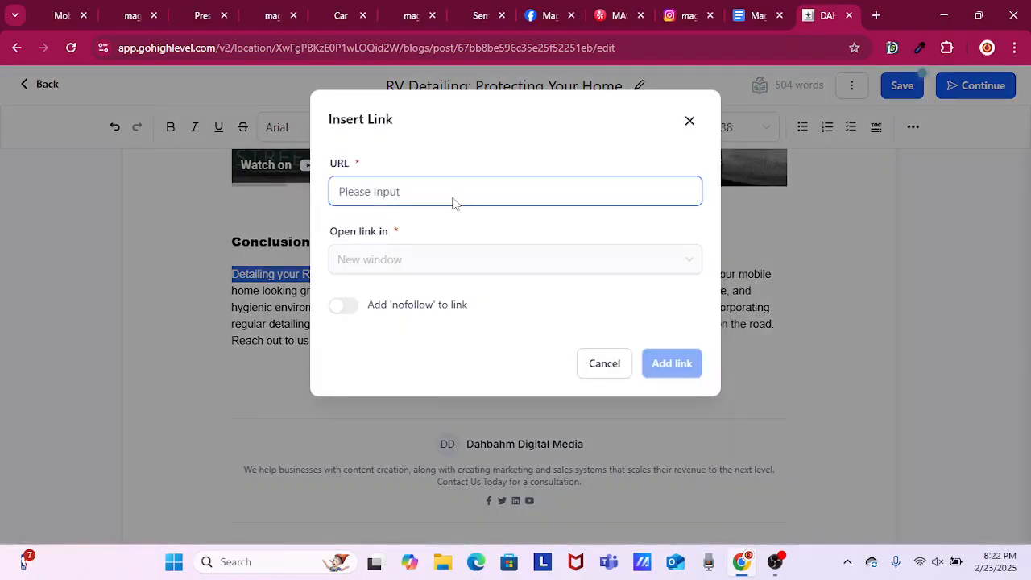
right_click(455, 202)
left_click(537, 360)
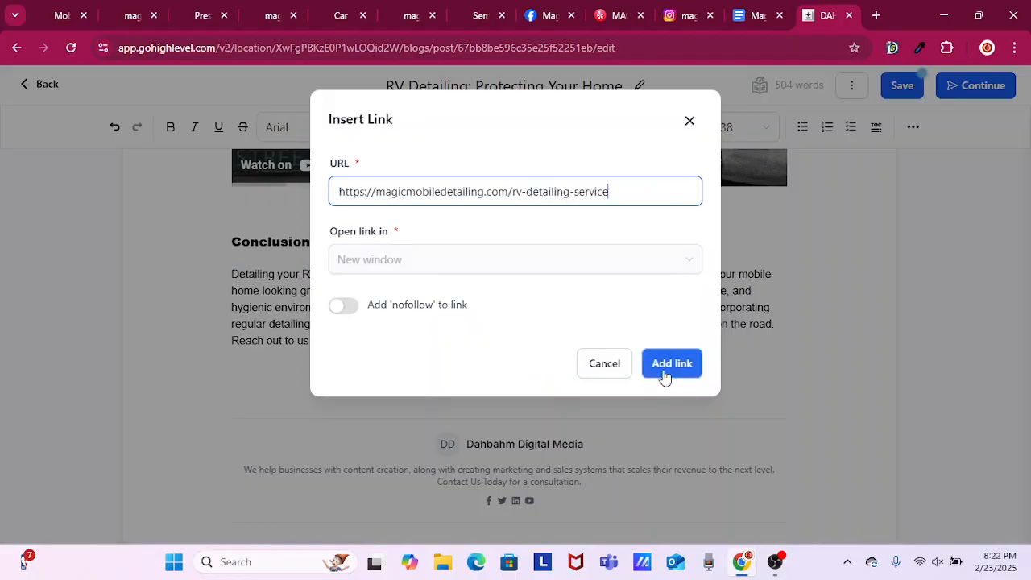
key("Return")
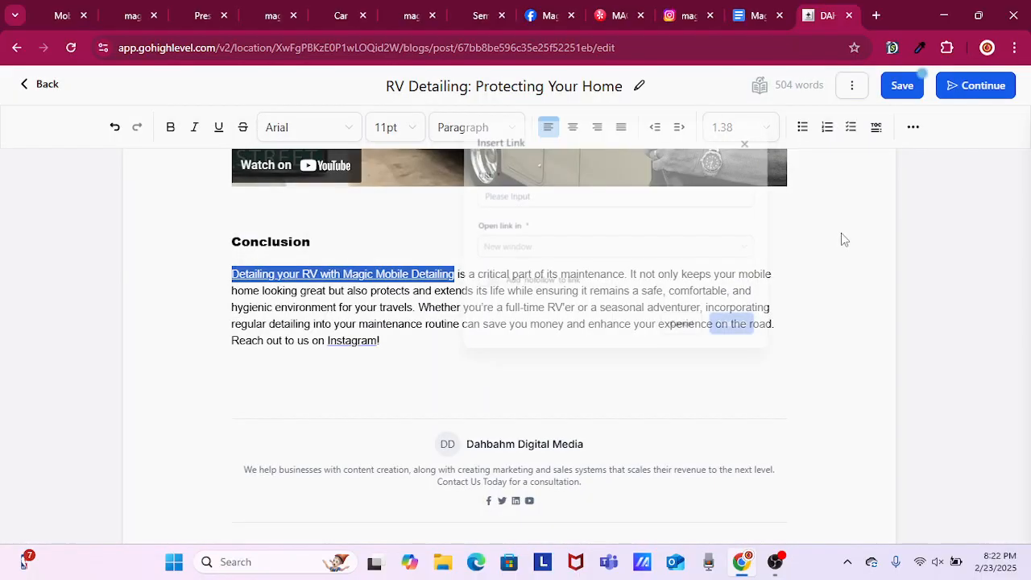
left_click(890, 85)
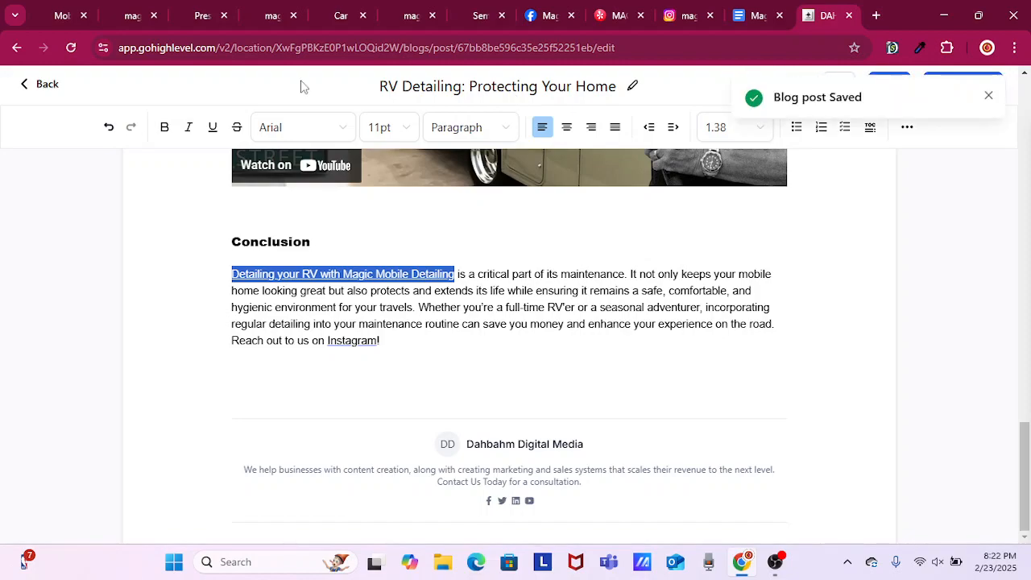
Return to the blog post list and open the post "The Science Behind Effective Concrete Cleaning" for editing.
left_click(34, 91)
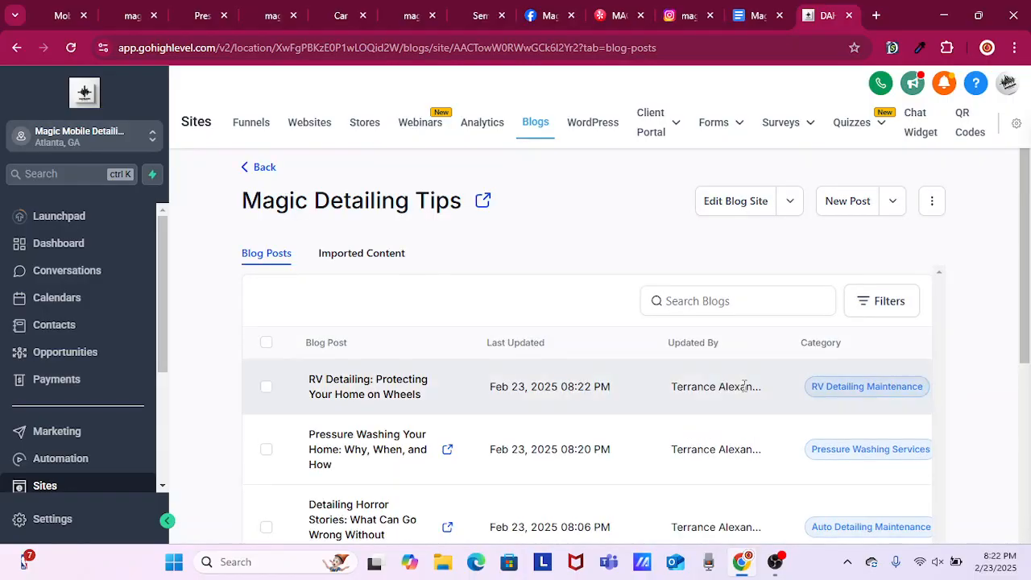
scroll(774, 411, "down", 6)
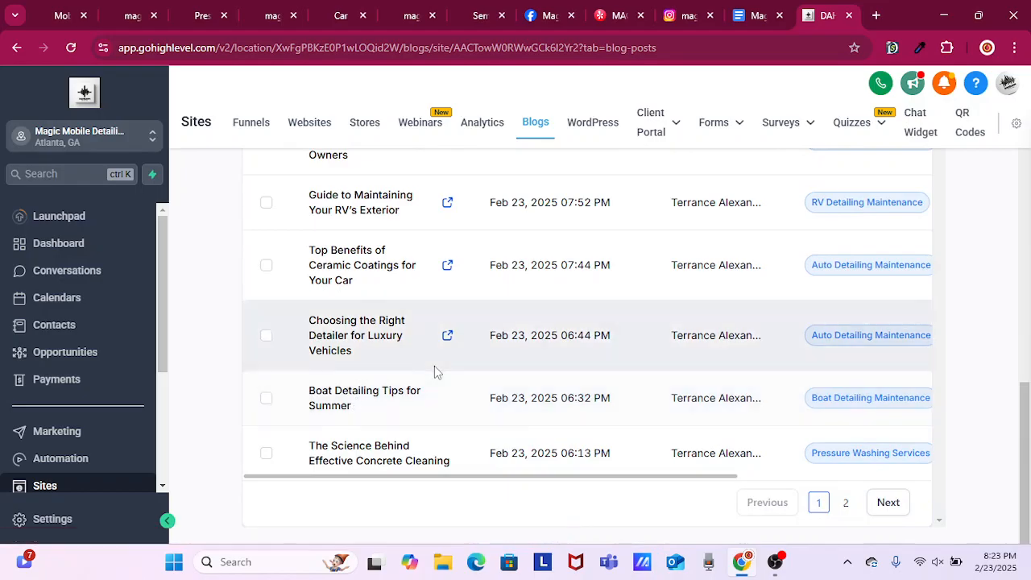
scroll(434, 368, "up", 2)
scroll(435, 371, "up", 4)
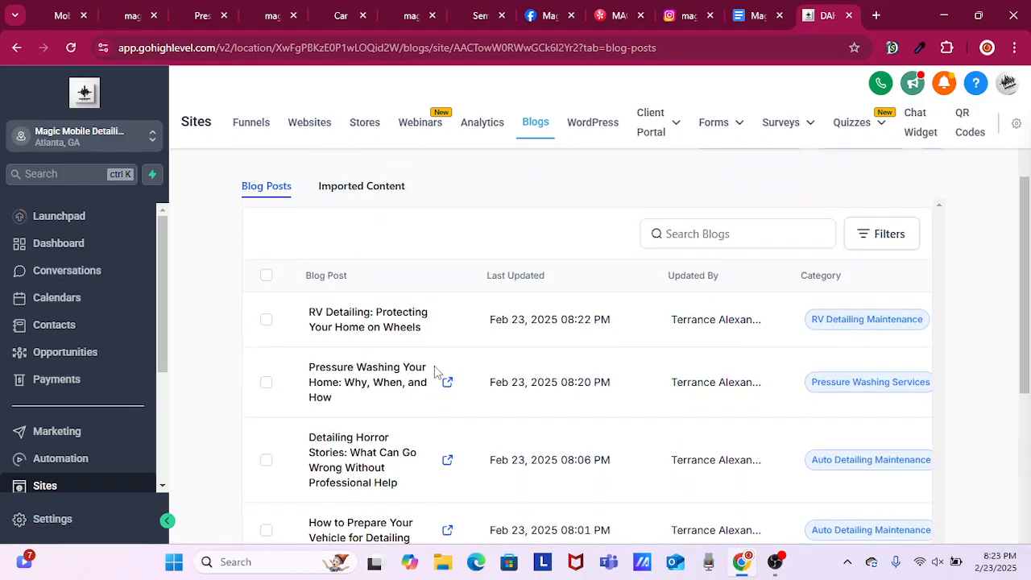
scroll(435, 371, "down", 4)
scroll(435, 369, "down", 3)
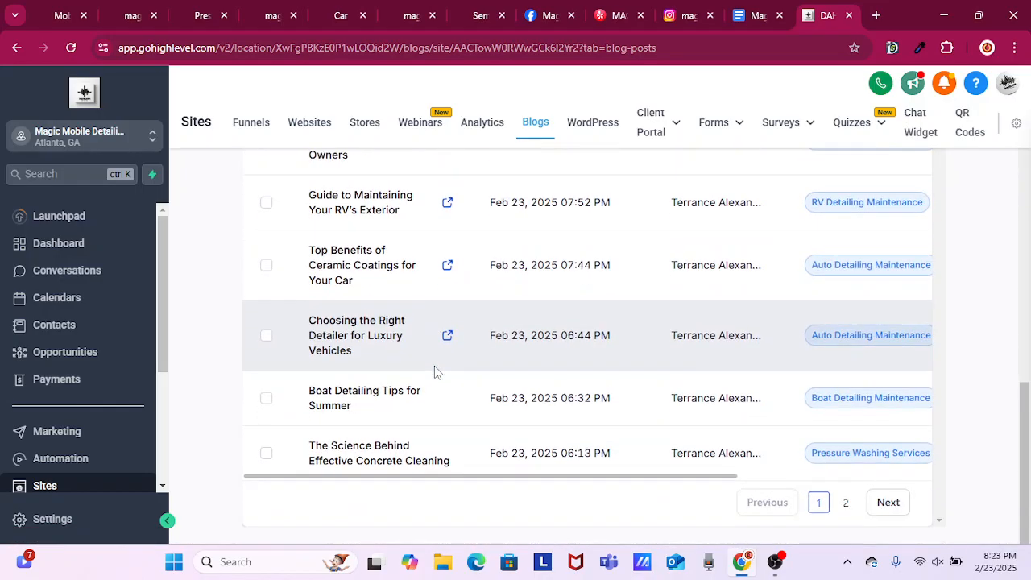
left_click(432, 458)
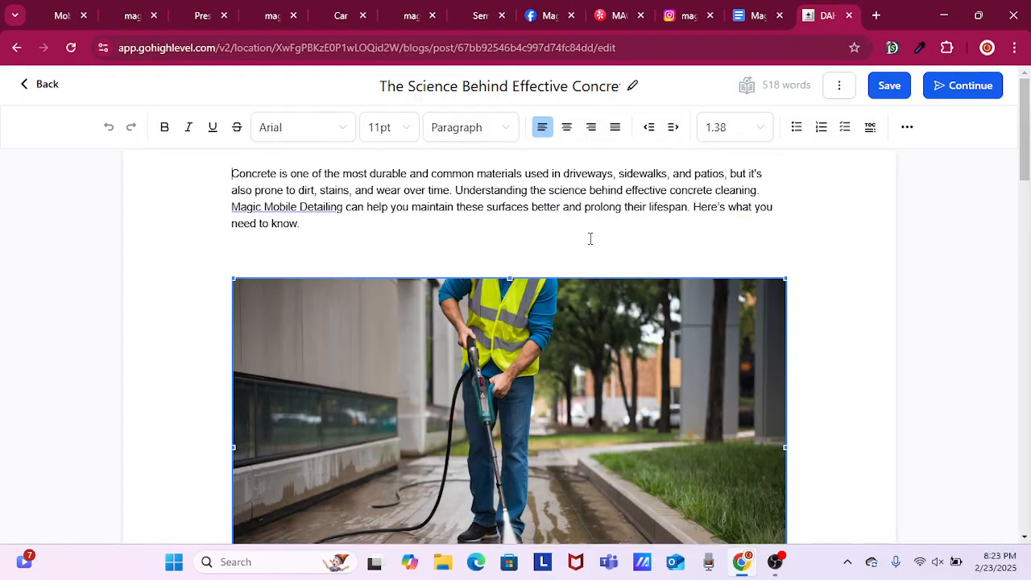
Check the concrete cleaning post for existing links from the introduction to the Conclusion, and return to the blog post list.
scroll(838, 258, "down", 7)
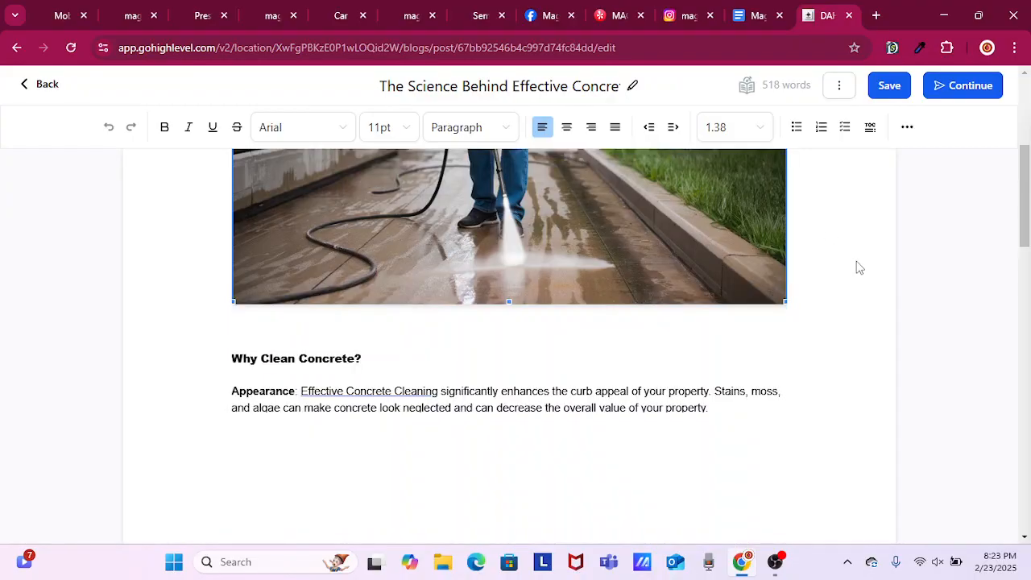
scroll(866, 288, "down", 4)
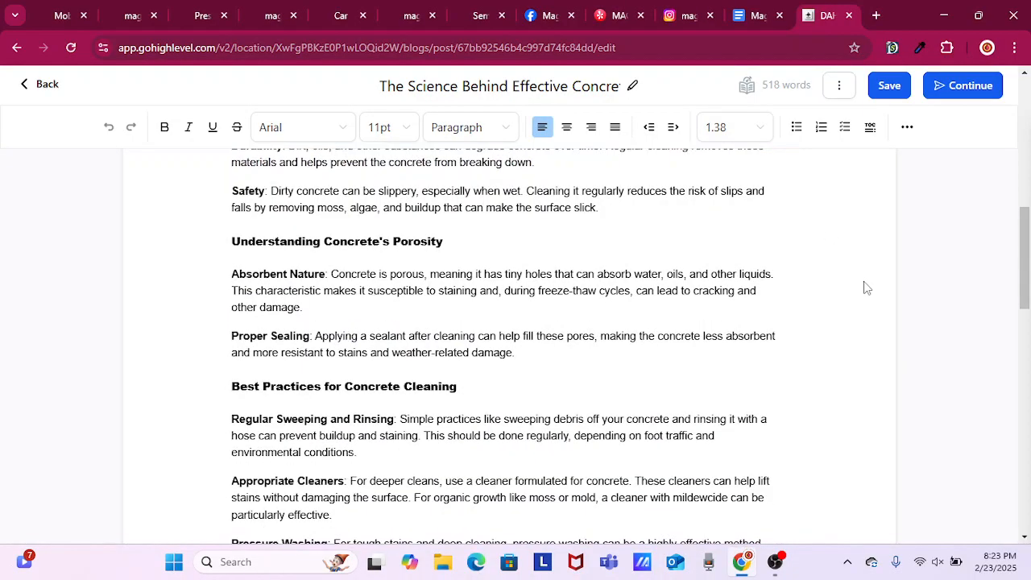
scroll(700, 319, "down", 5)
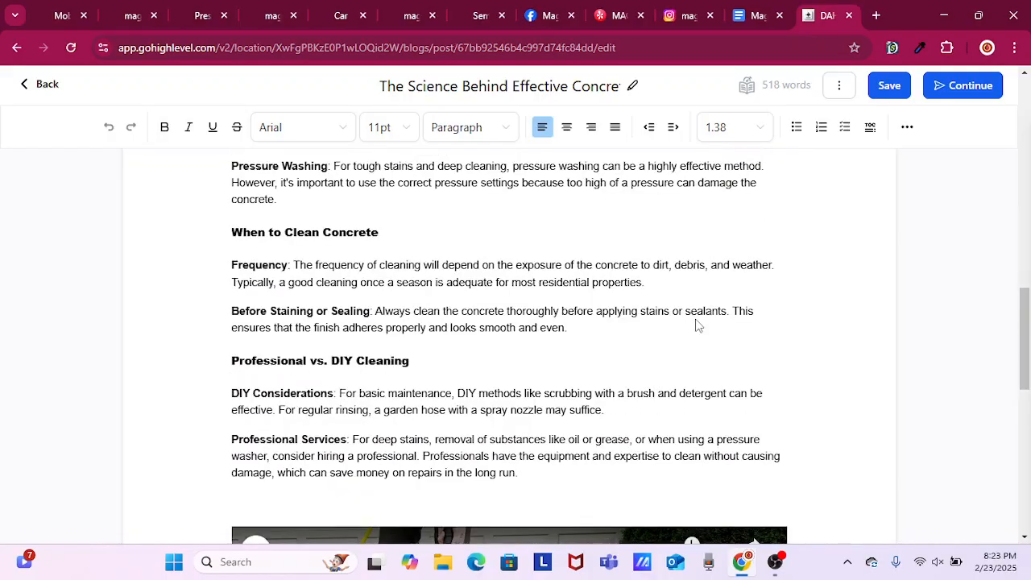
scroll(696, 322, "down", 4)
scroll(697, 323, "down", 1)
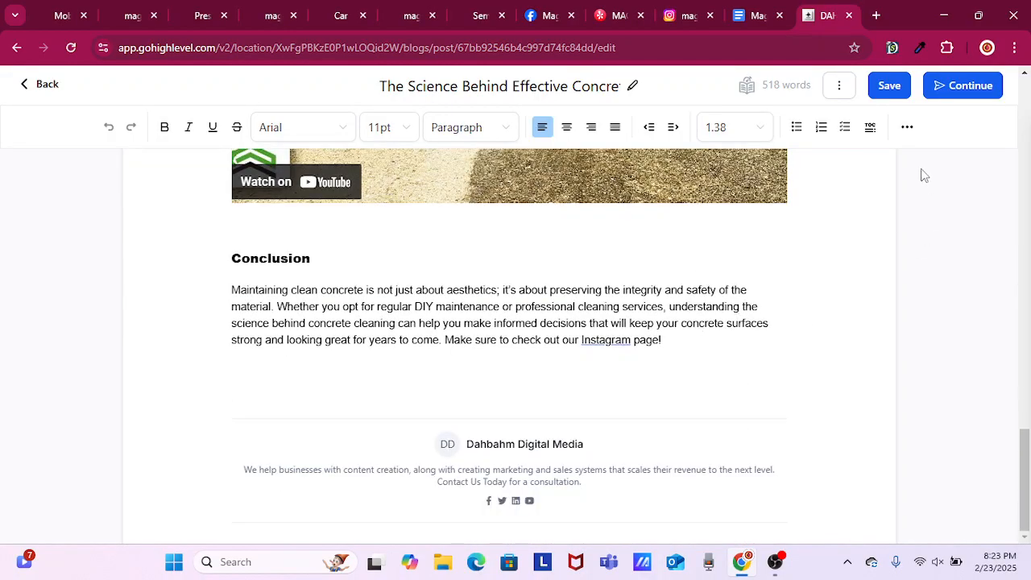
left_click(44, 85)
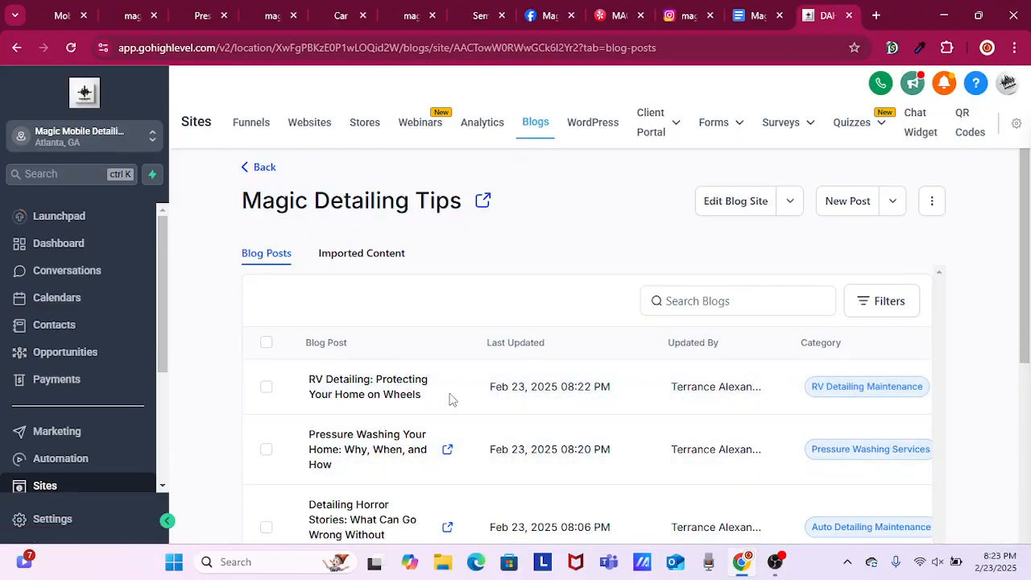
Look through the blog post list, and switch to the live Magic Mobile Detailing homepage to locate its featured blog posts.
scroll(452, 411, "down", 1)
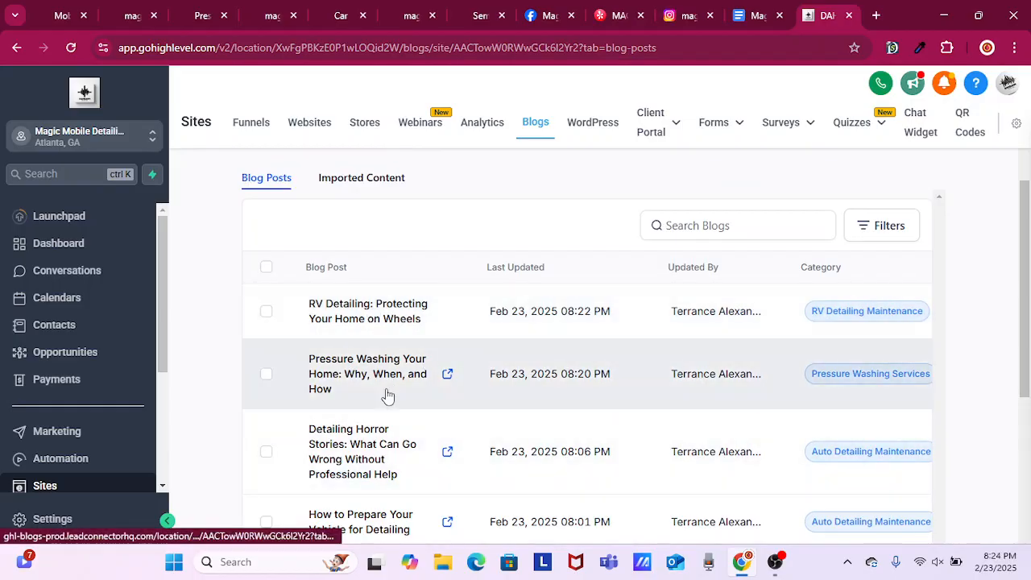
scroll(385, 394, "down", 1)
scroll(386, 396, "down", 2)
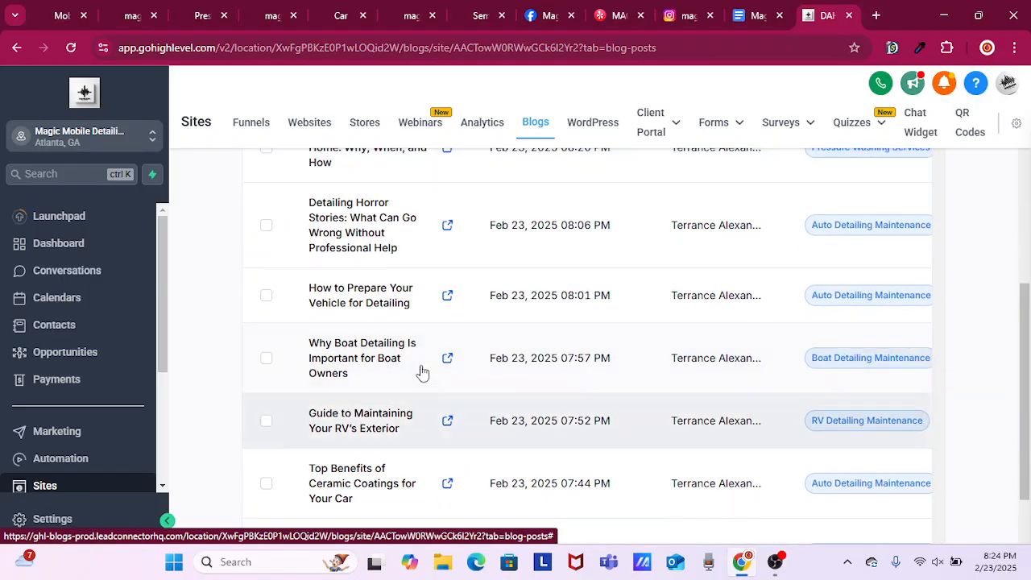
left_click(59, 13)
left_click(316, 147)
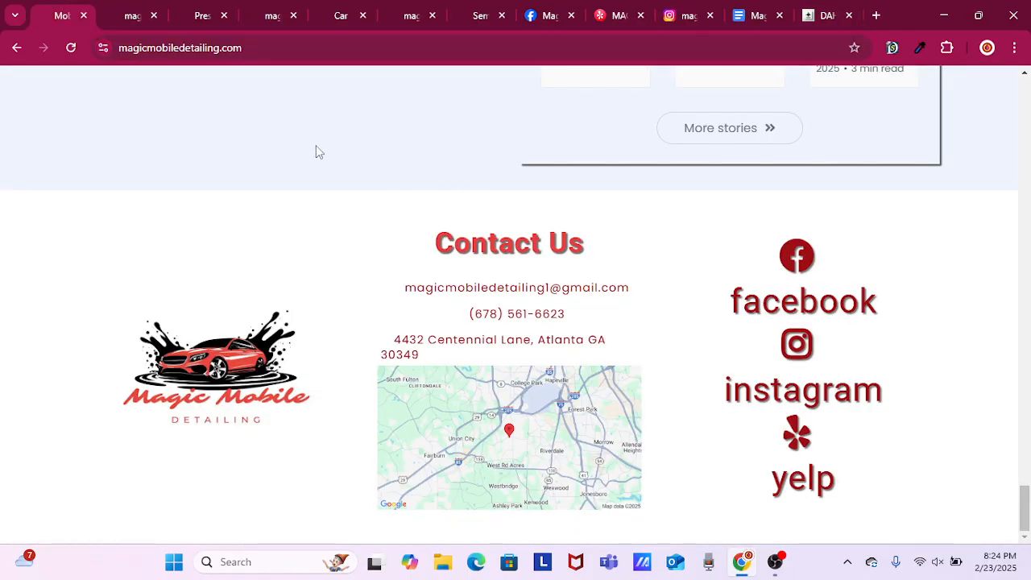
scroll(402, 244, "up", 7)
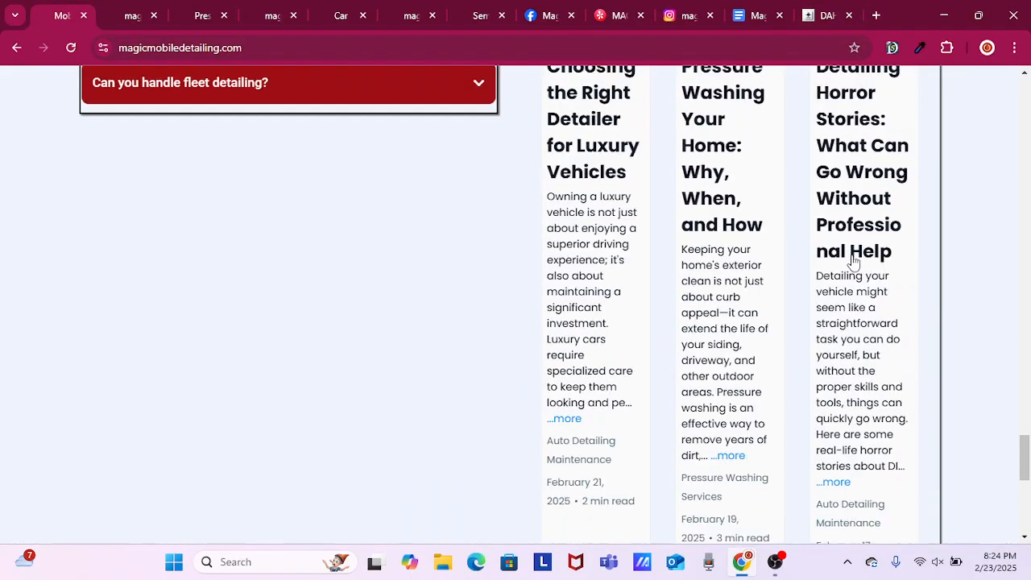
scroll(845, 213, "up", 4)
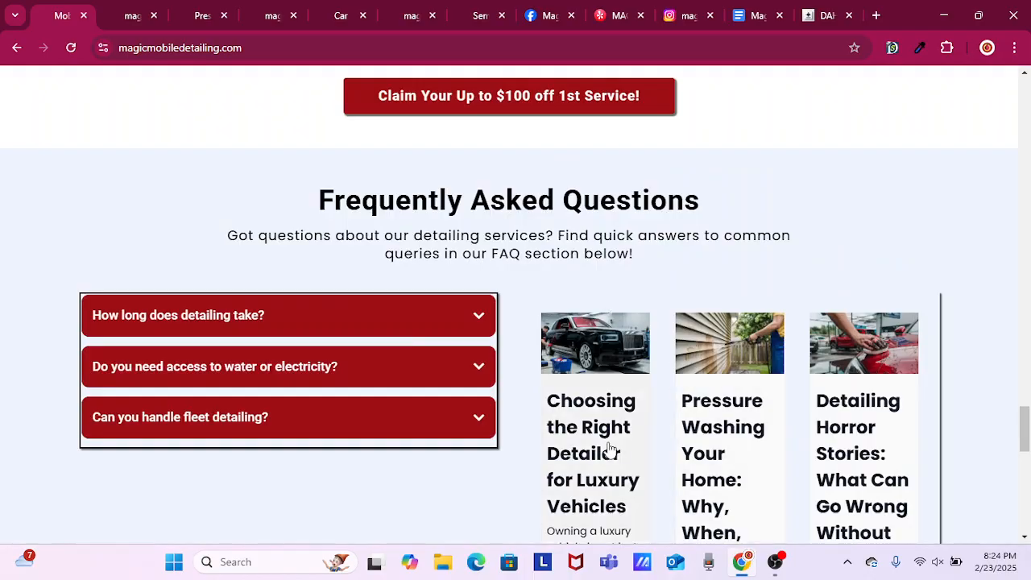
Examine the titles, excerpts and categories of the three blog post previews beside the Frequently Asked Questions.
scroll(633, 406, "down", 1)
scroll(633, 406, "down", 1)
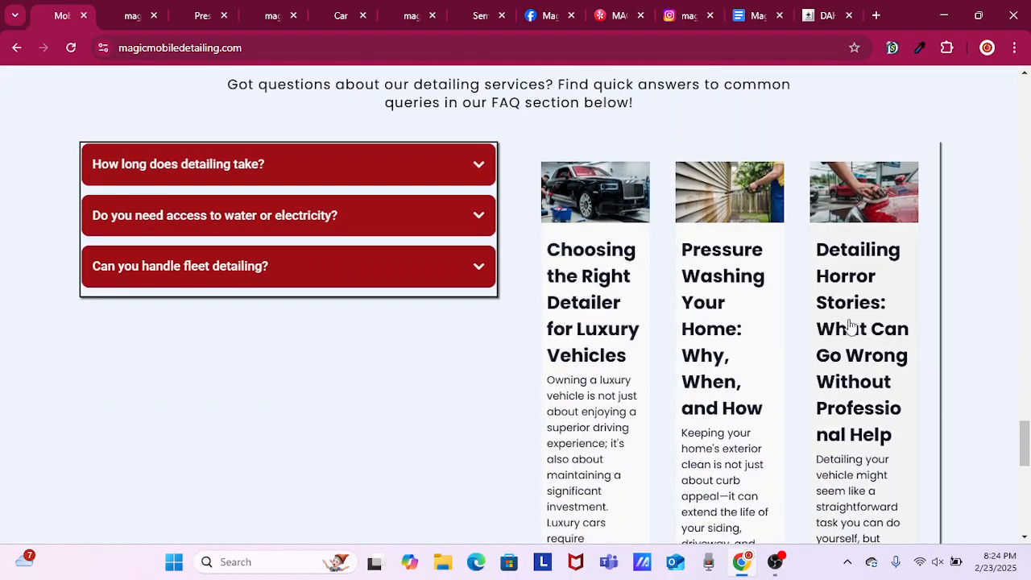
scroll(774, 373, "down", 1)
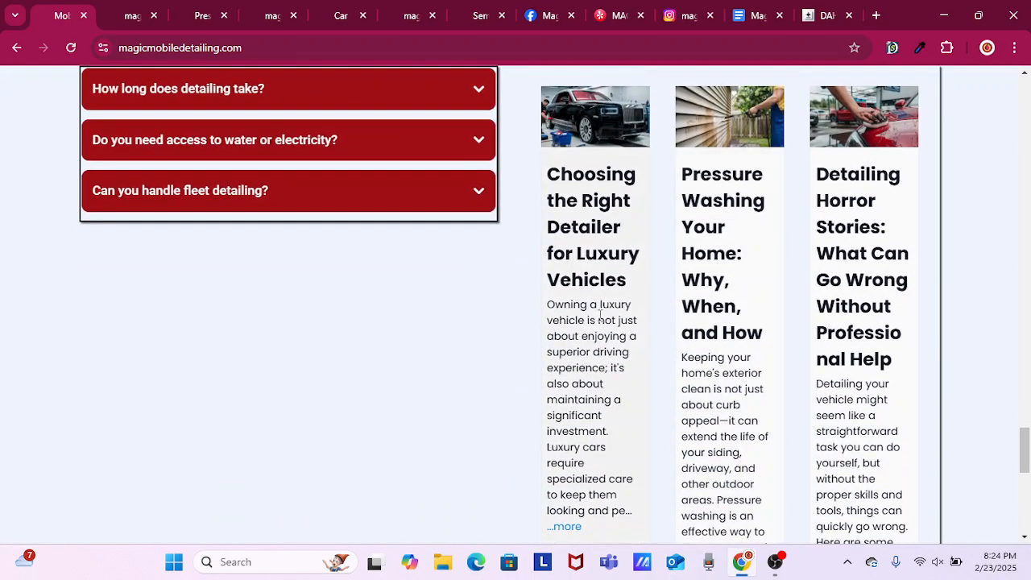
scroll(710, 377, "down", 1)
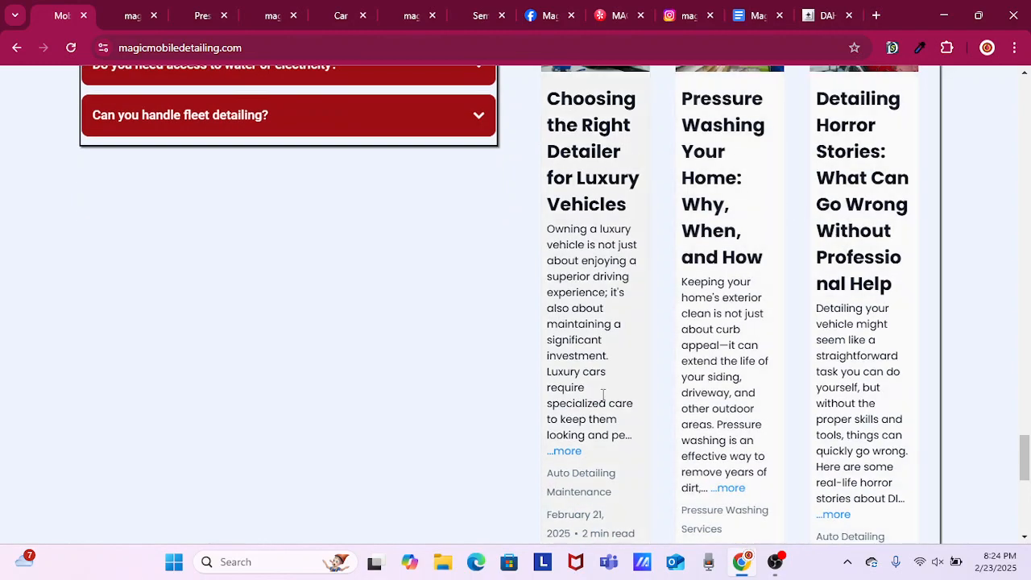
scroll(601, 393, "down", 1)
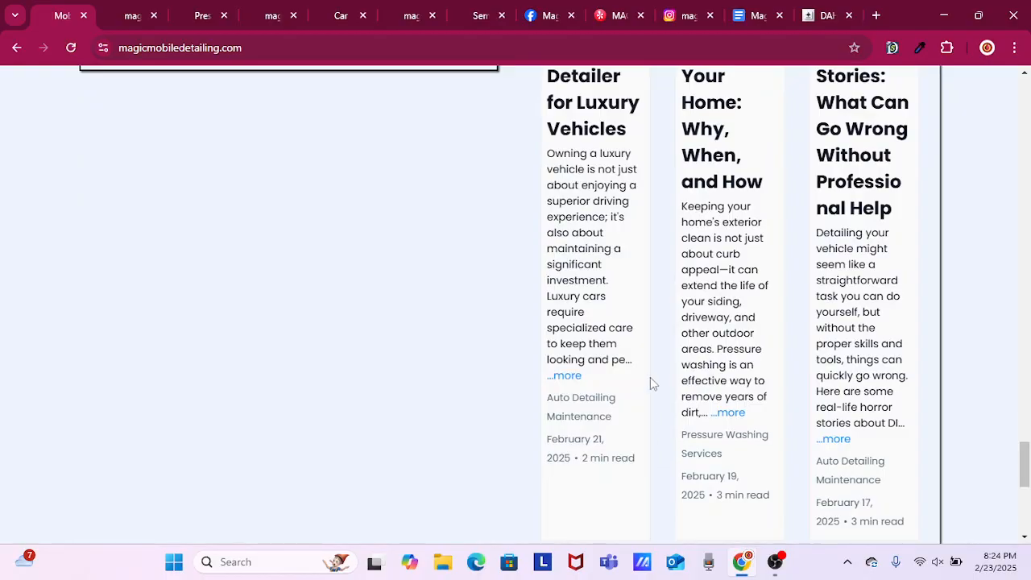
scroll(521, 354, "up", 2)
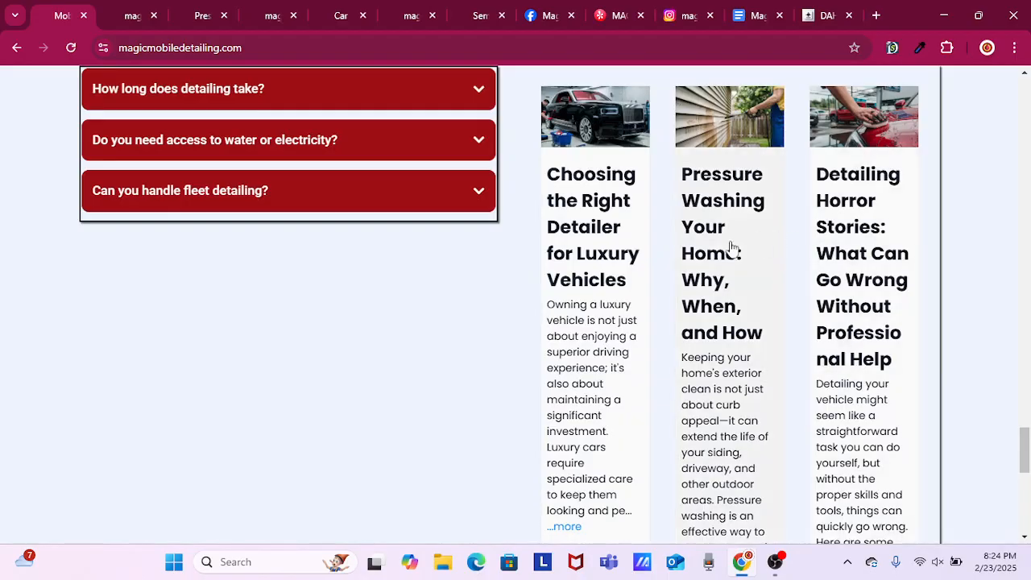
scroll(629, 362, "down", 1)
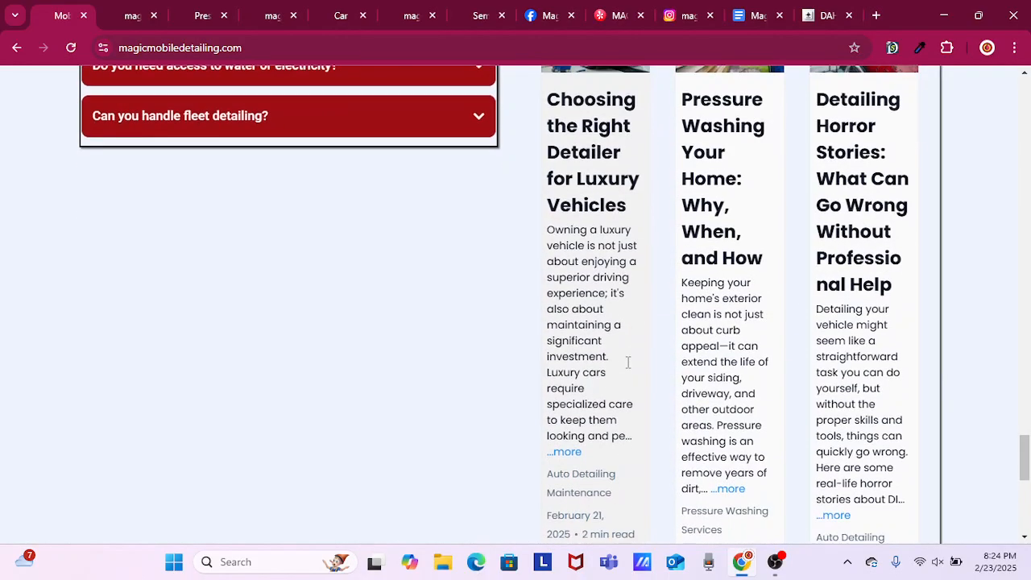
Open the full live post "Choosing the Right Detailer for Luxury Vehicles" and check its text links from the introduction to the Conclusion.
left_click(568, 456)
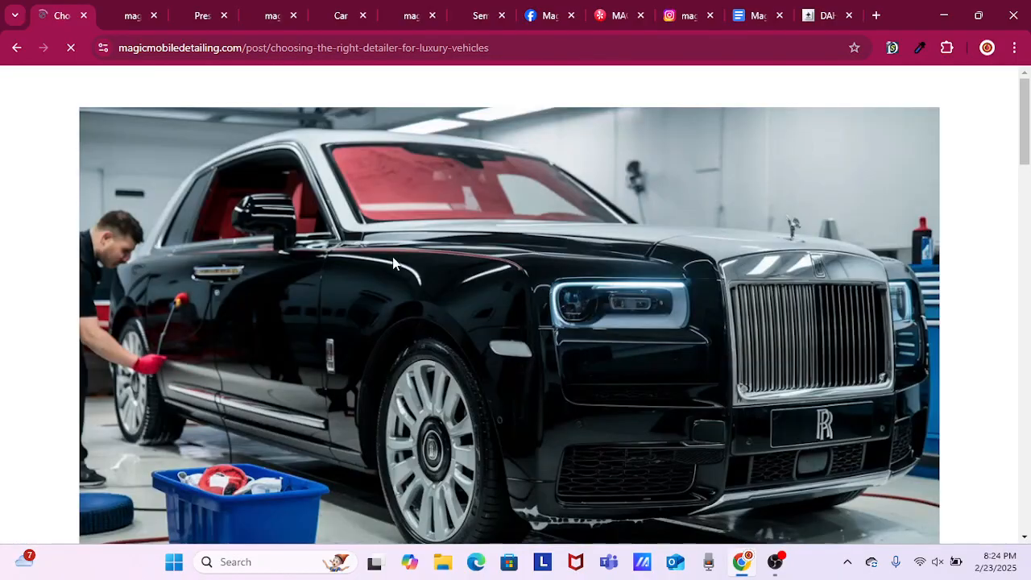
scroll(708, 278, "down", 4)
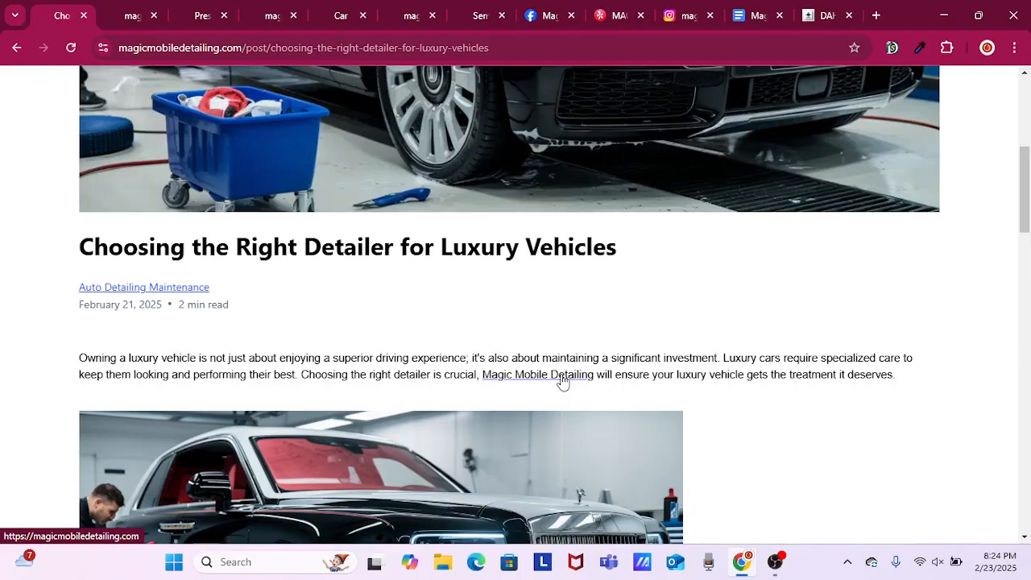
scroll(712, 348, "down", 10)
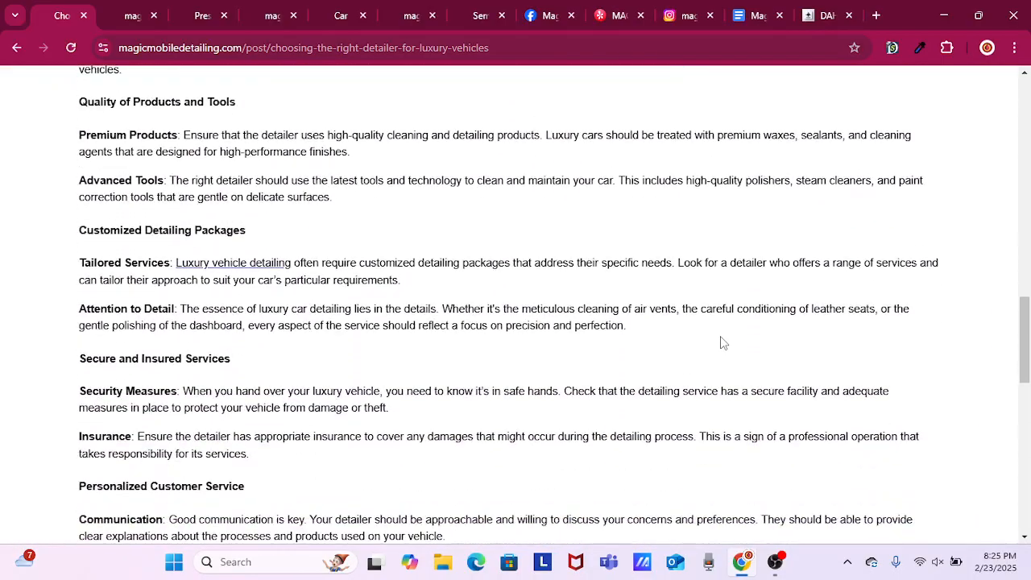
scroll(722, 339, "down", 2)
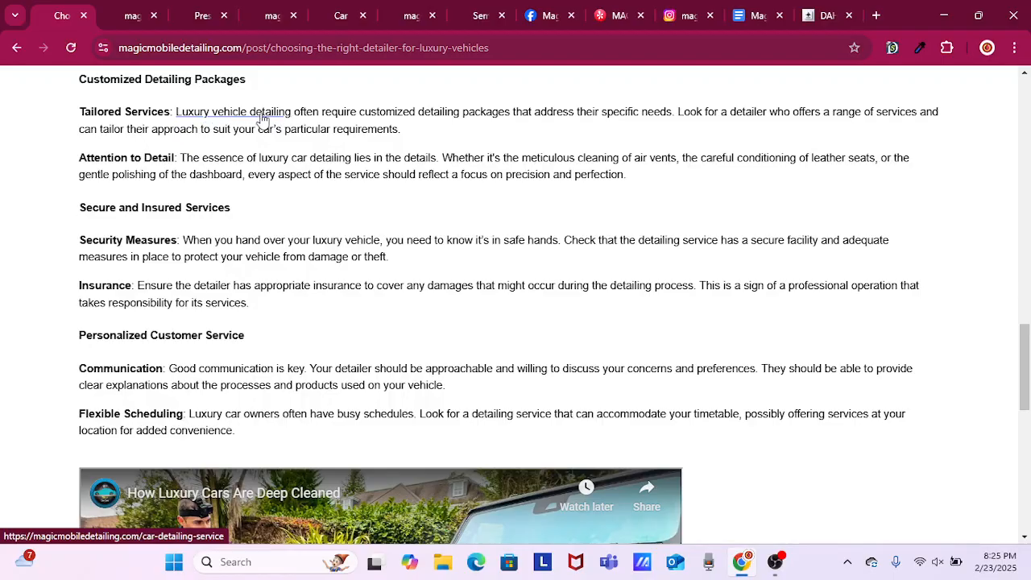
scroll(384, 211, "down", 5)
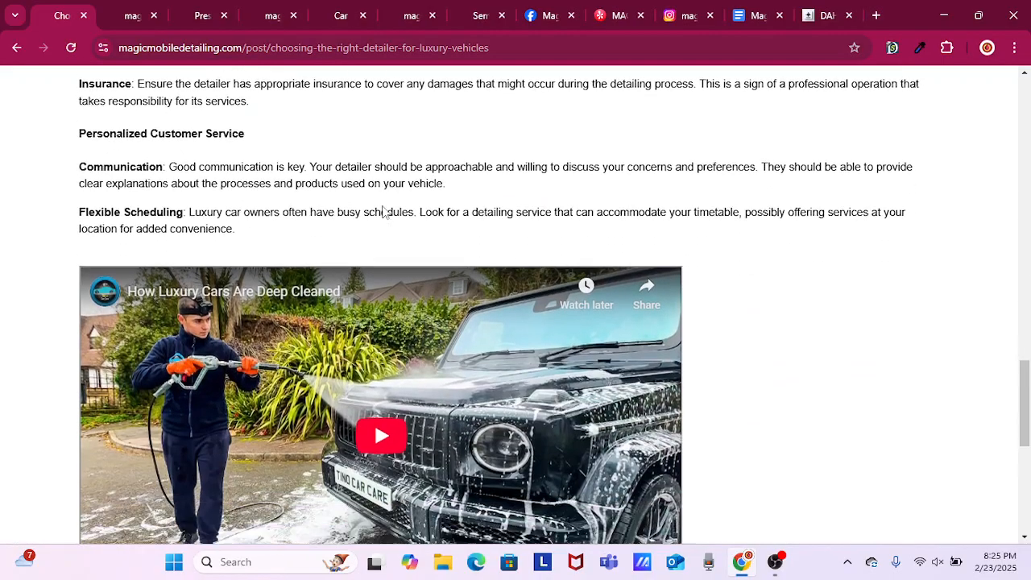
scroll(356, 300, "down", 2)
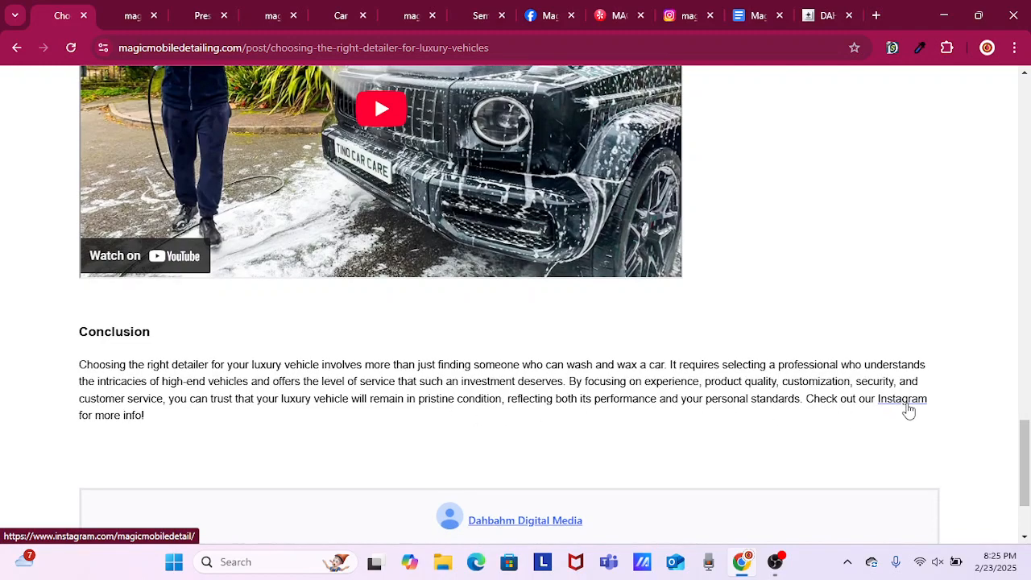
Play the embedded video "How Luxury Cars Are Deep Cleaned" above the Conclusion to check that it works.
scroll(793, 363, "up", 3)
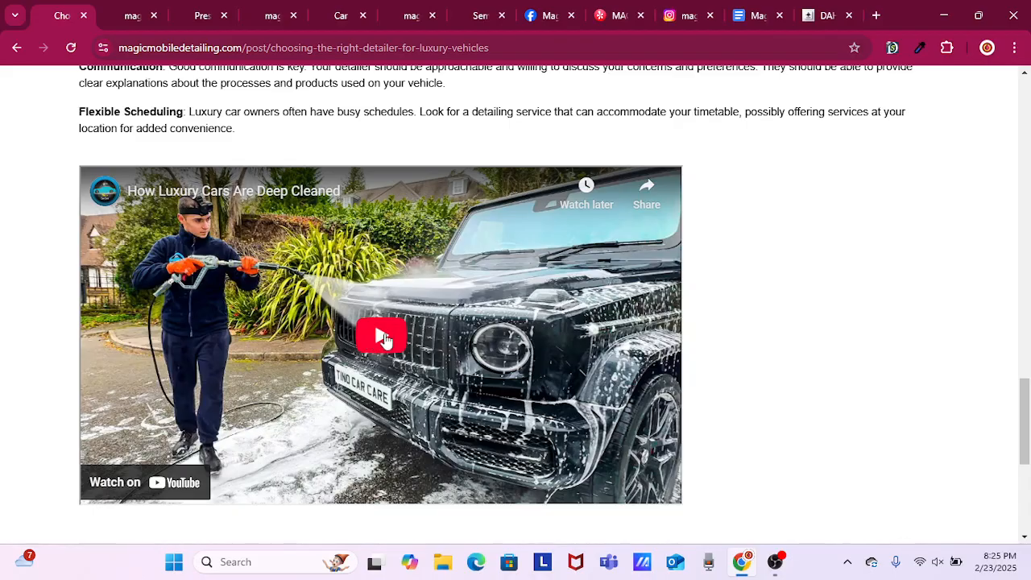
scroll(553, 309, "up", 1)
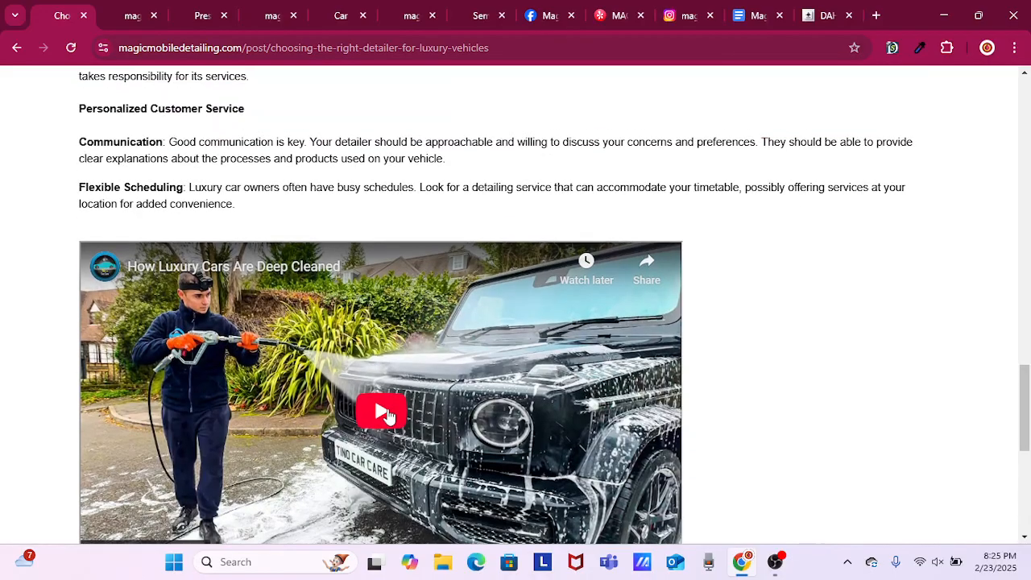
left_click(388, 415)
scroll(387, 414, "down", 3)
scroll(734, 302, "up", 1)
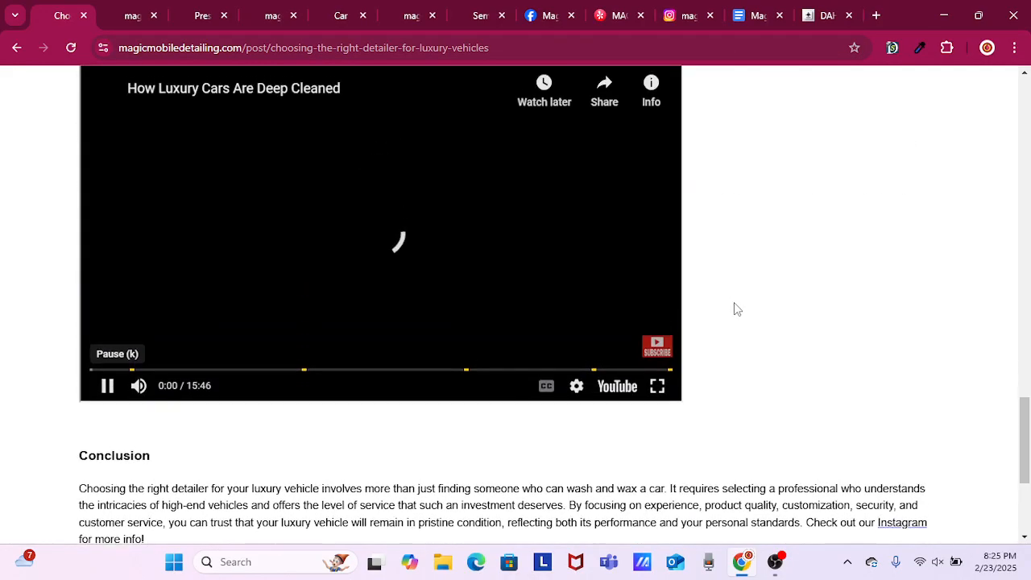
scroll(734, 308, "up", 2)
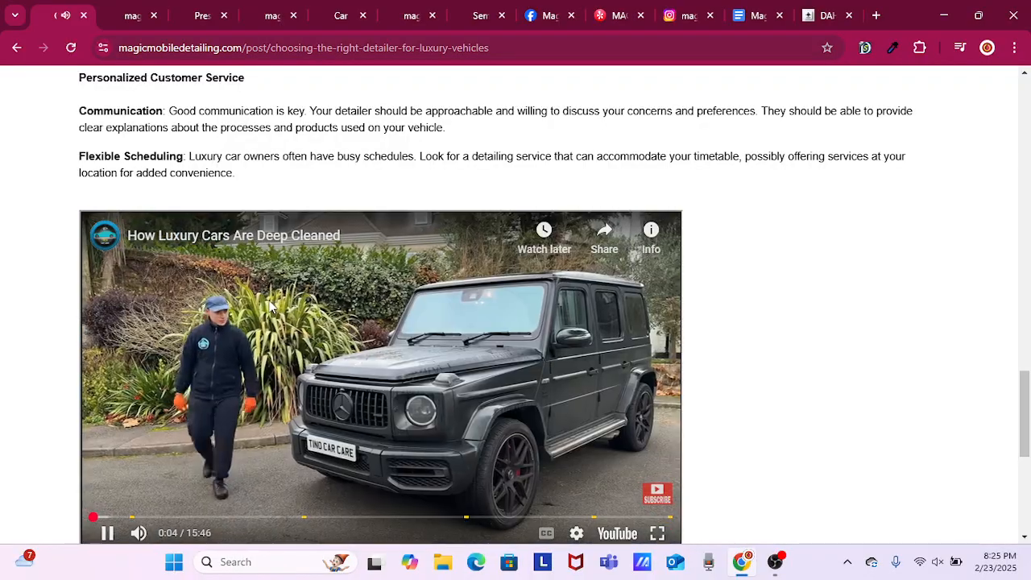
scroll(315, 344, "down", 1)
scroll(349, 343, "down", 1)
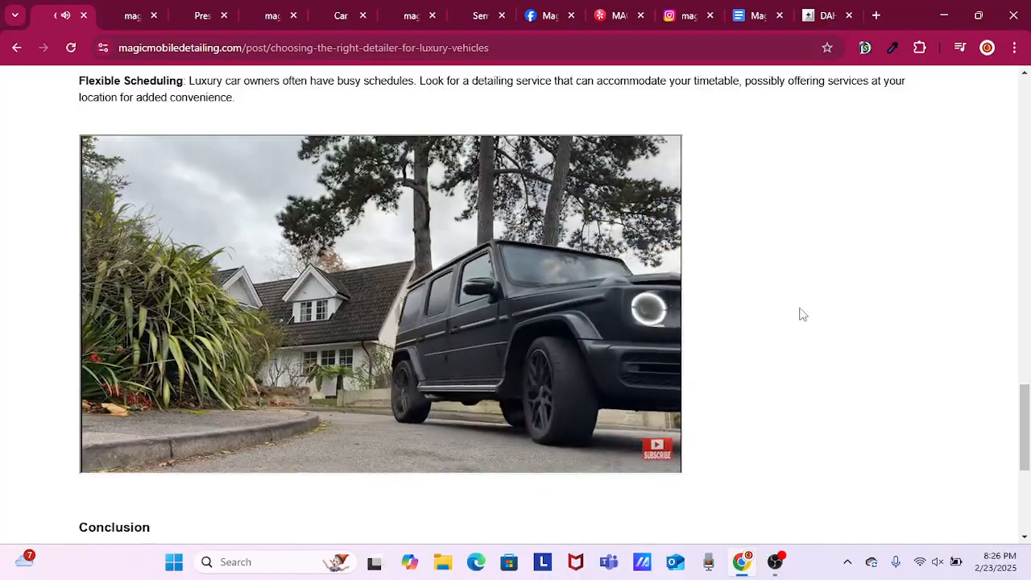
Review the published luxury vehicle post's layout, images, video and links from the header image to the Conclusion and back.
scroll(854, 280, "up", 2)
scroll(856, 280, "up", 12)
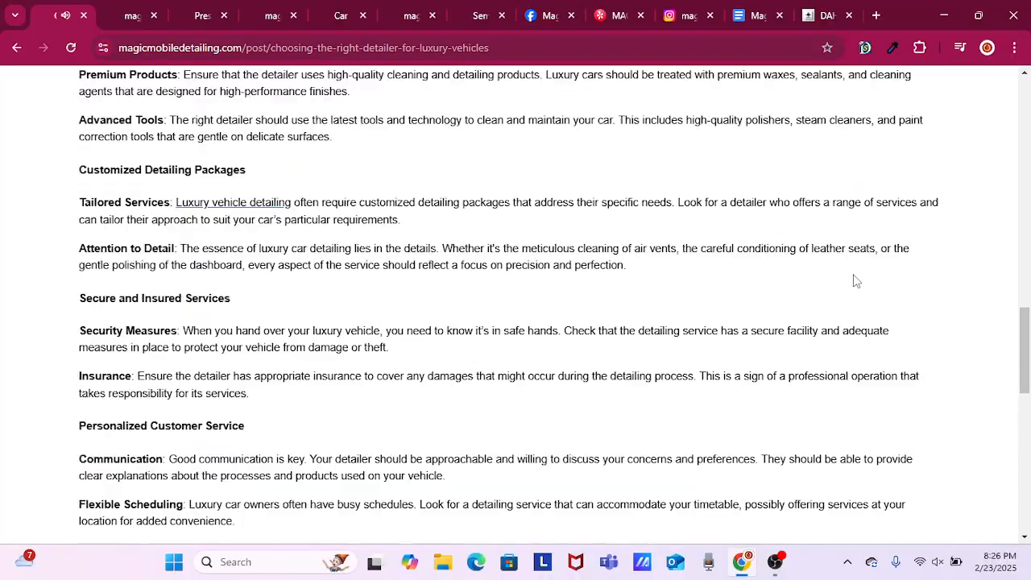
scroll(856, 279, "up", 6)
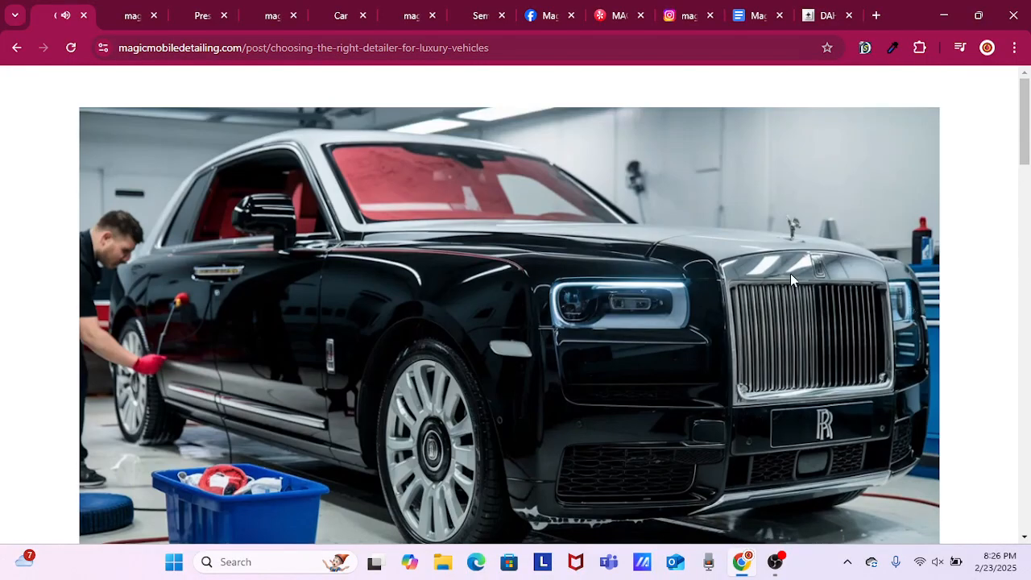
scroll(790, 278, "down", 6)
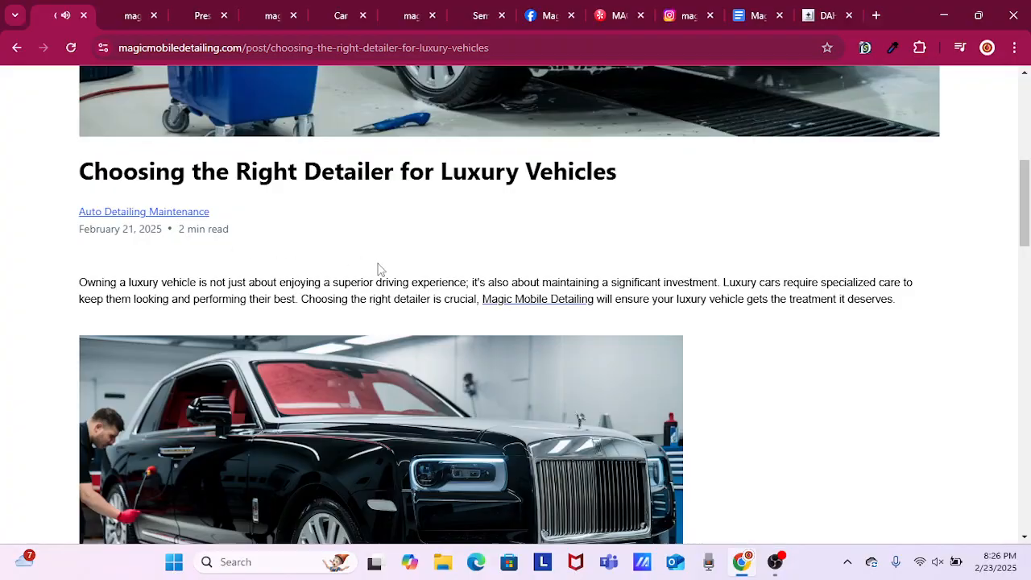
scroll(790, 327, "down", 12)
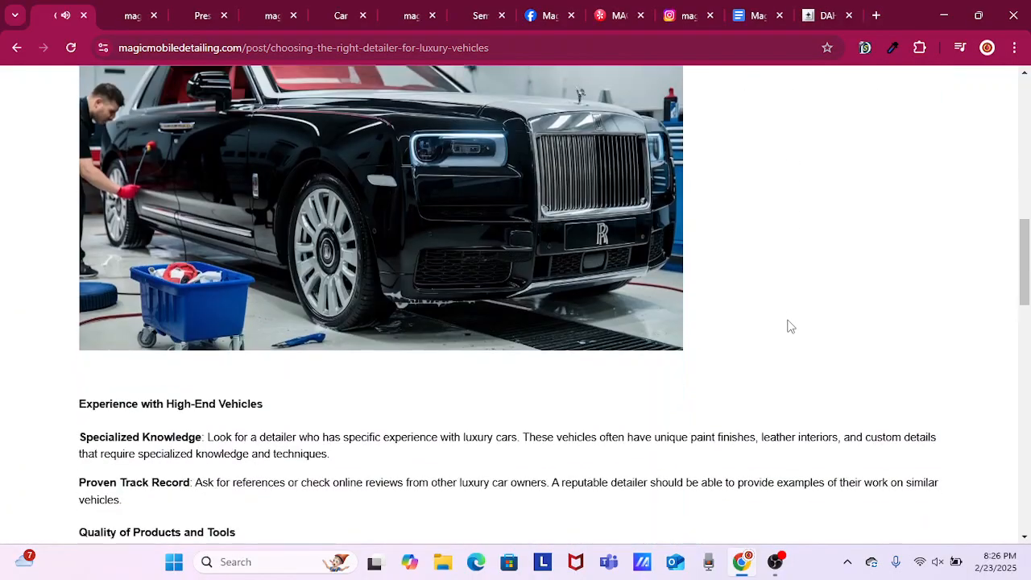
scroll(790, 327, "down", 3)
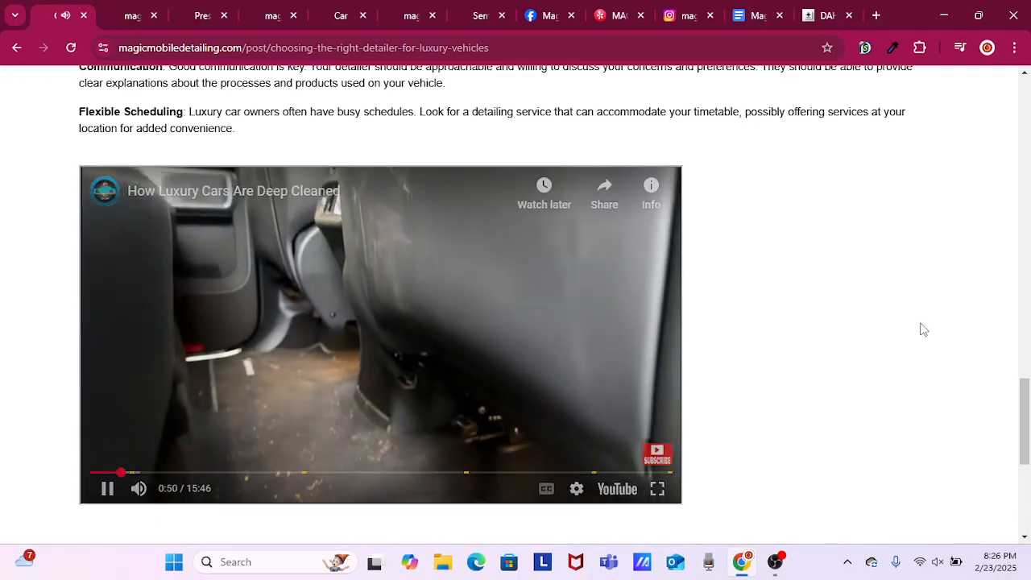
scroll(919, 338, "down", 1)
scroll(913, 352, "down", 3)
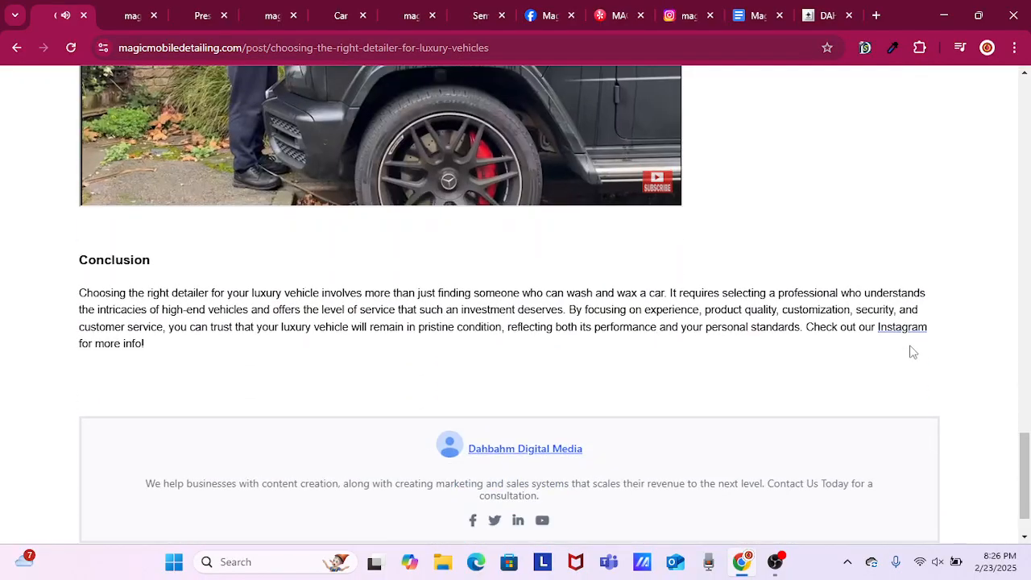
scroll(849, 274, "up", 6)
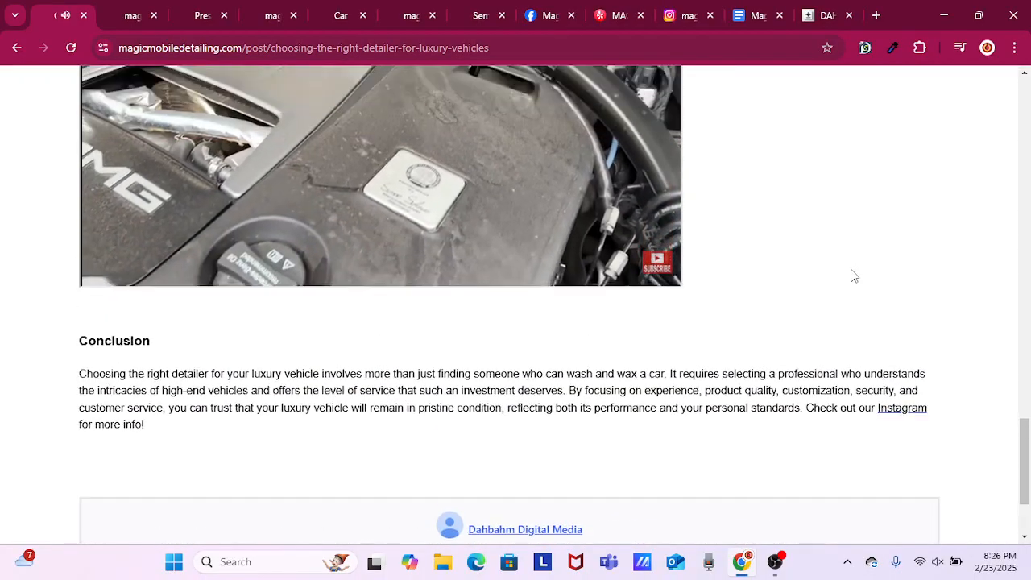
scroll(838, 244, "up", 5)
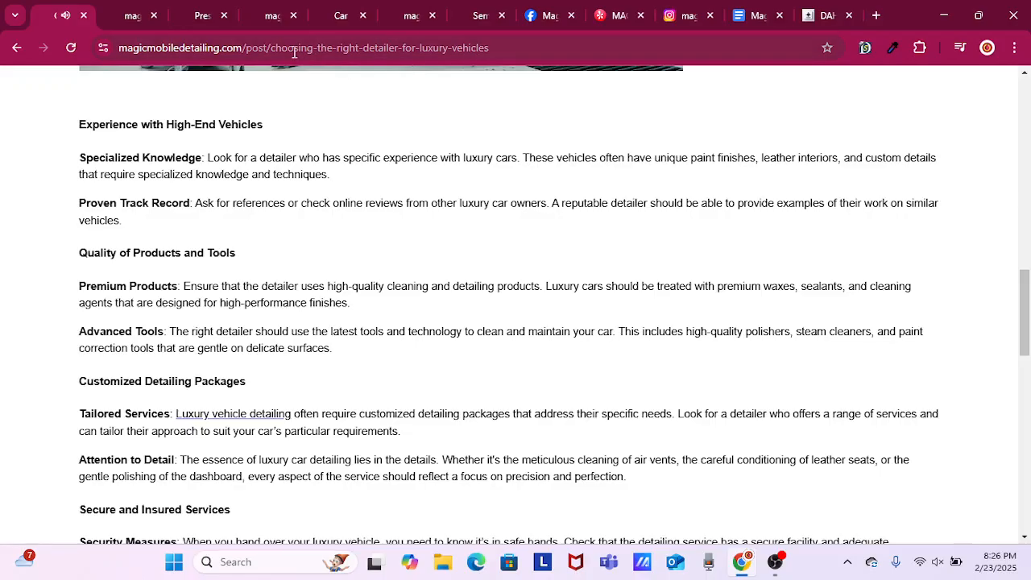
scroll(398, 116, "up", 10)
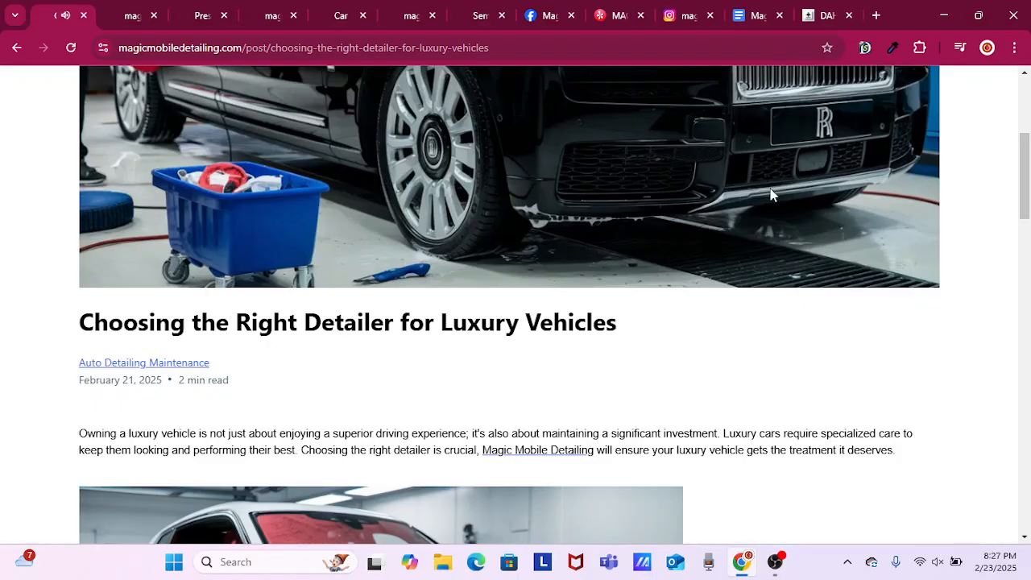
Switch back to the GoHighLevel blog post list and look over the listed posts.
left_click(823, 16)
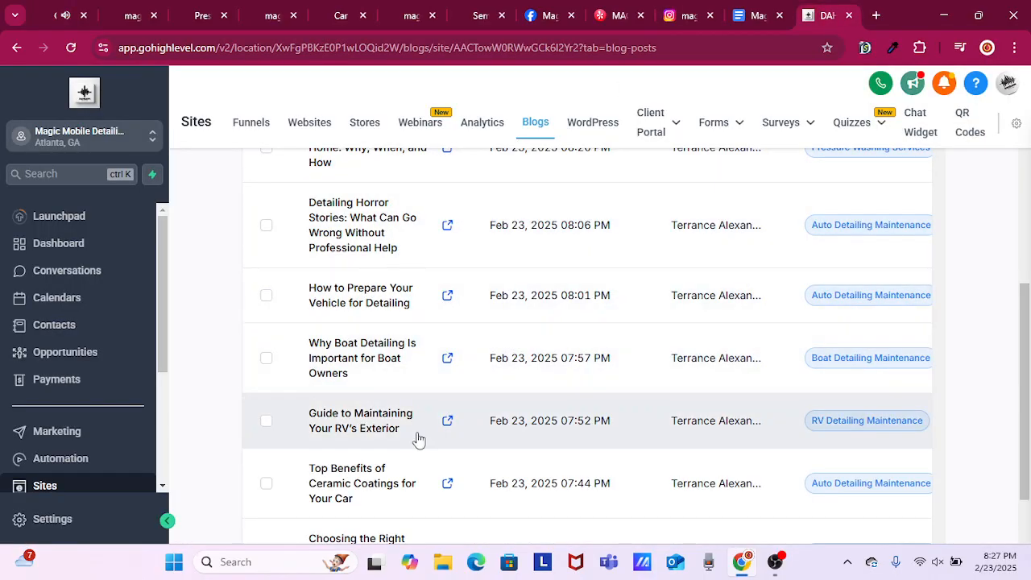
scroll(418, 439, "down", 3)
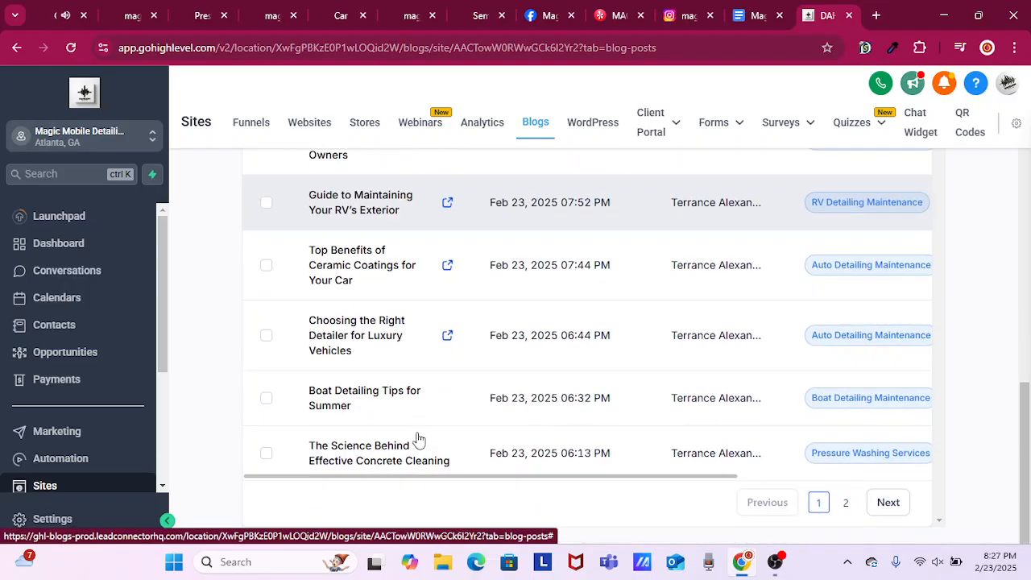
scroll(442, 439, "up", 3)
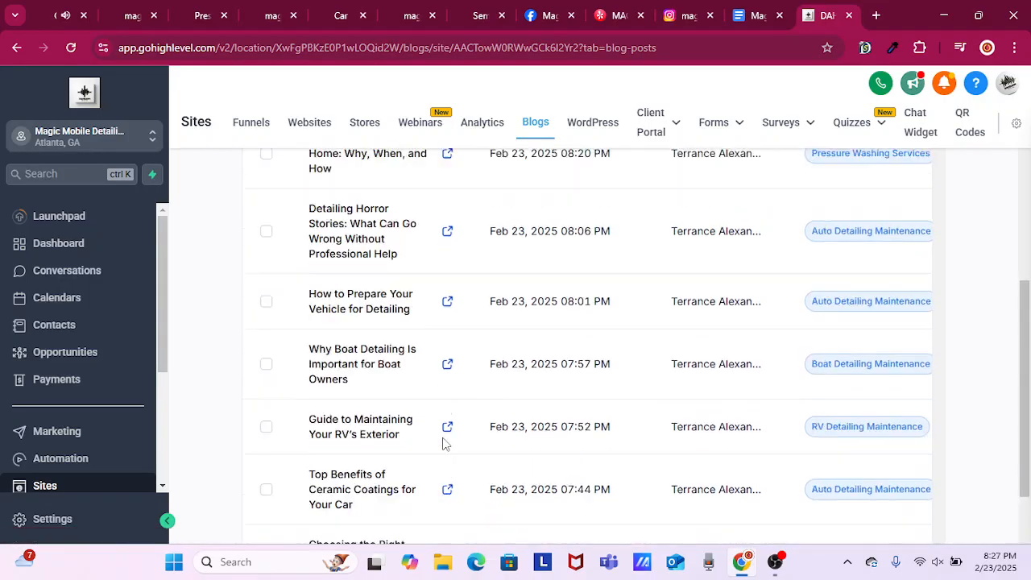
scroll(445, 442, "up", 2)
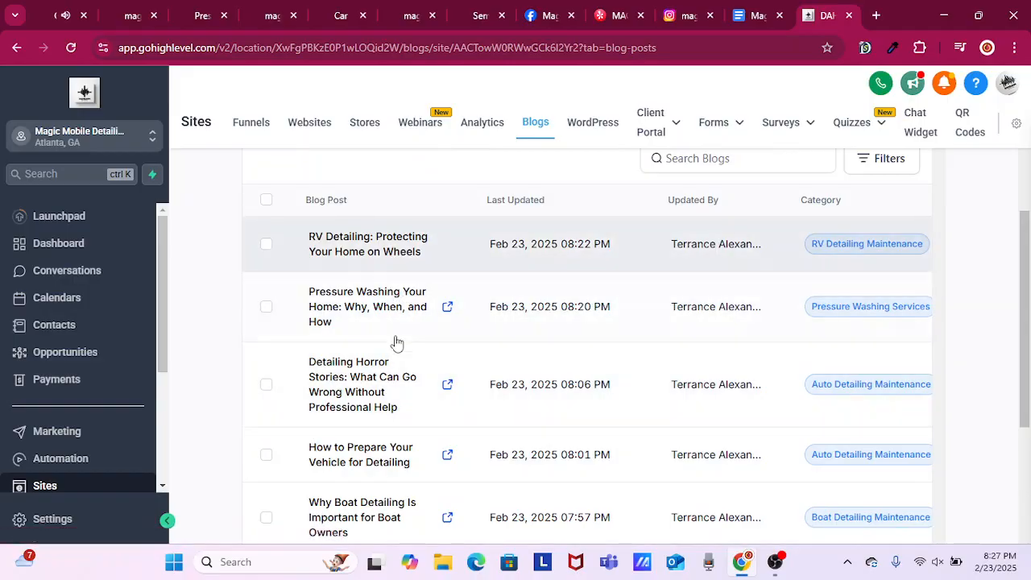
Open the blog post "Choosing the Right Detailer for Luxury Vehicles" from the list for editing.
scroll(408, 375, "down", 1)
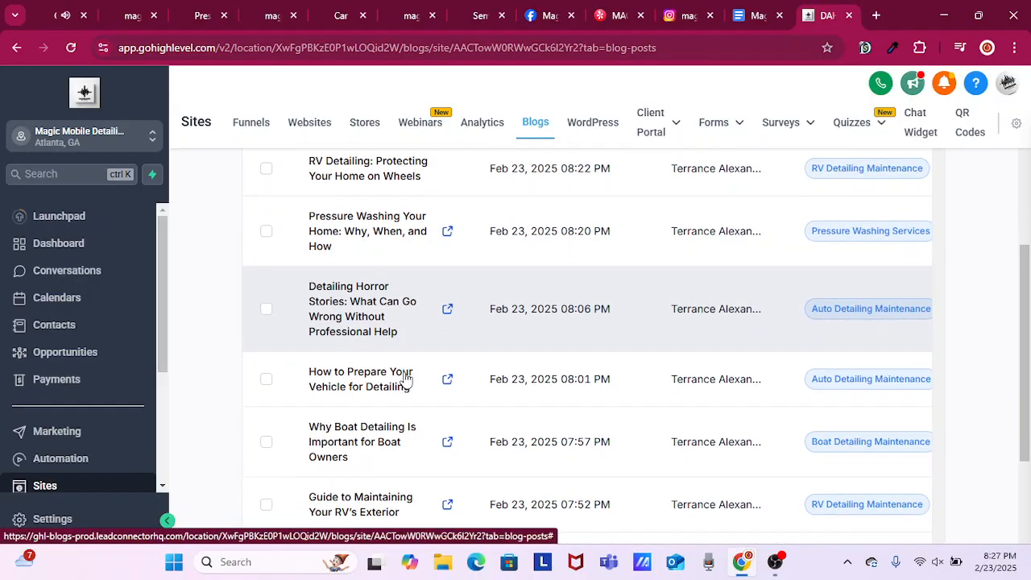
scroll(407, 379, "down", 3)
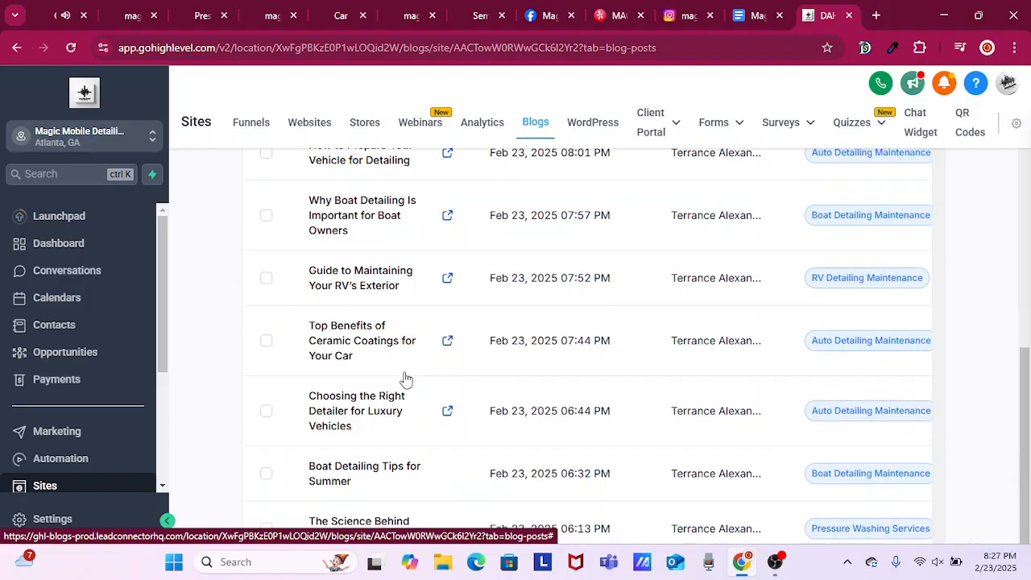
left_click(373, 410)
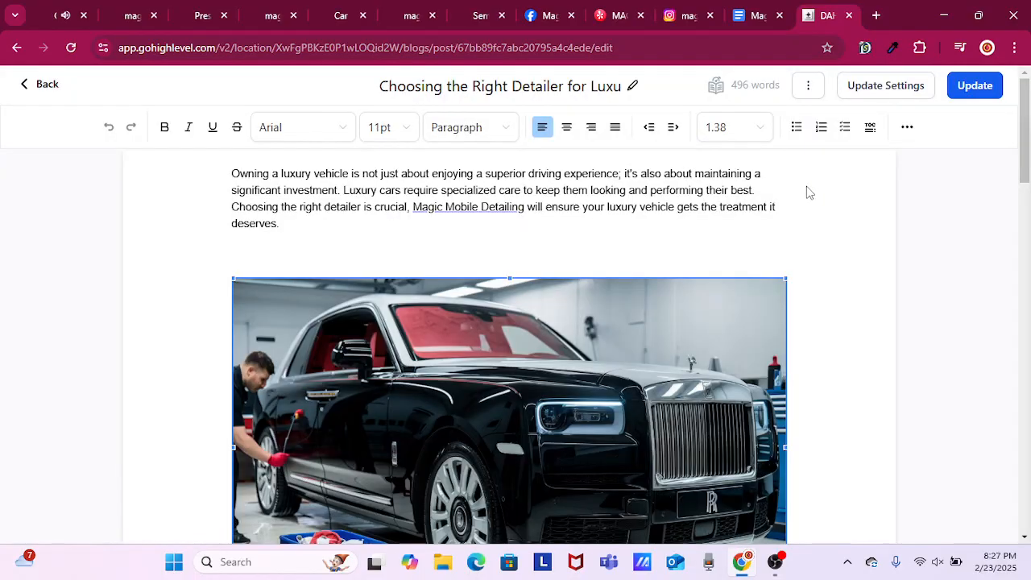
Open ChatGPT in a new browser tab.
left_click(876, 16)
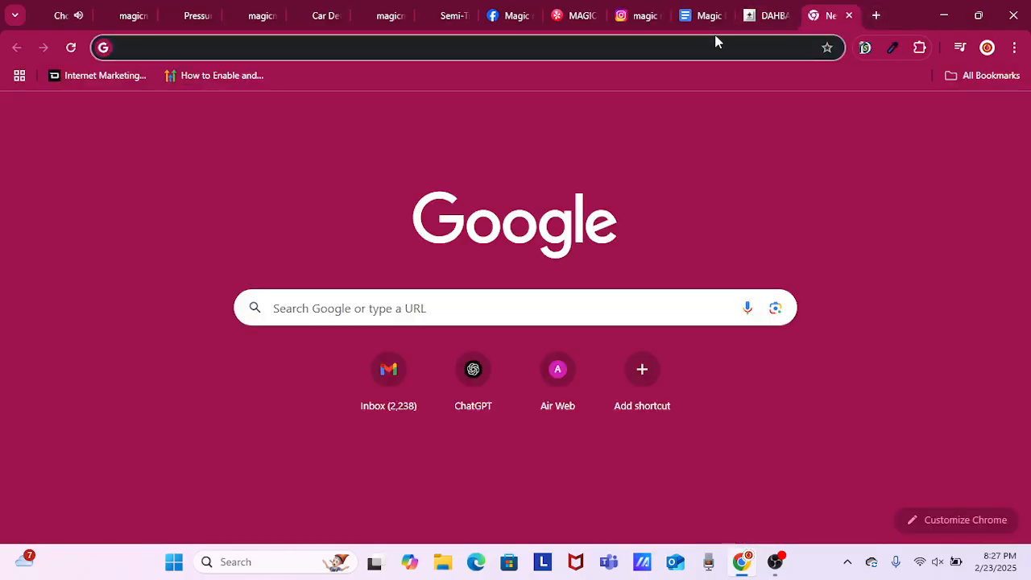
type("ch")
key("Return")
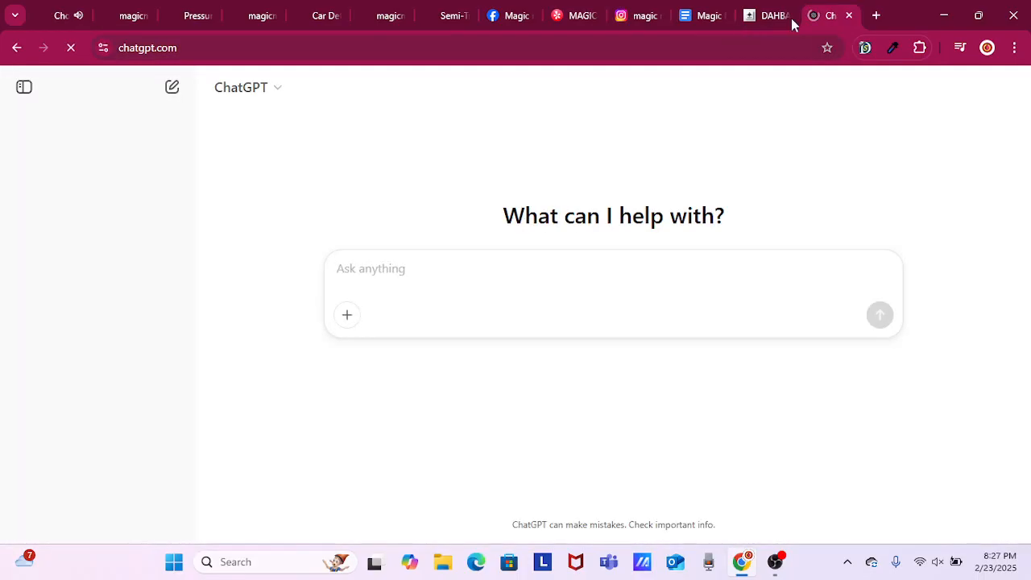
Return to the luxury vehicle post in GoHighLevel, open its update settings and copy the URL slug.
left_click(765, 18)
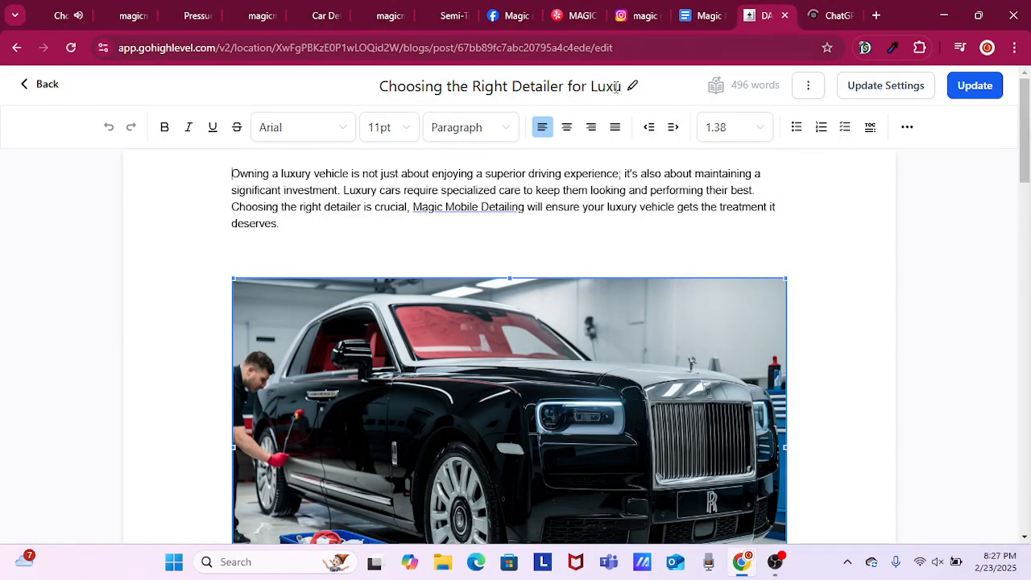
left_click(618, 87)
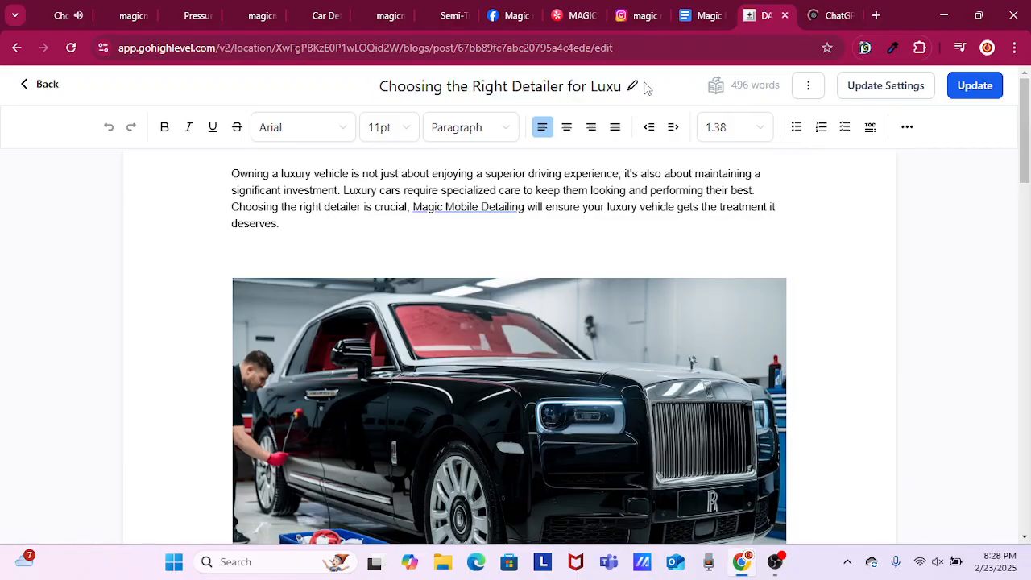
left_click(903, 87)
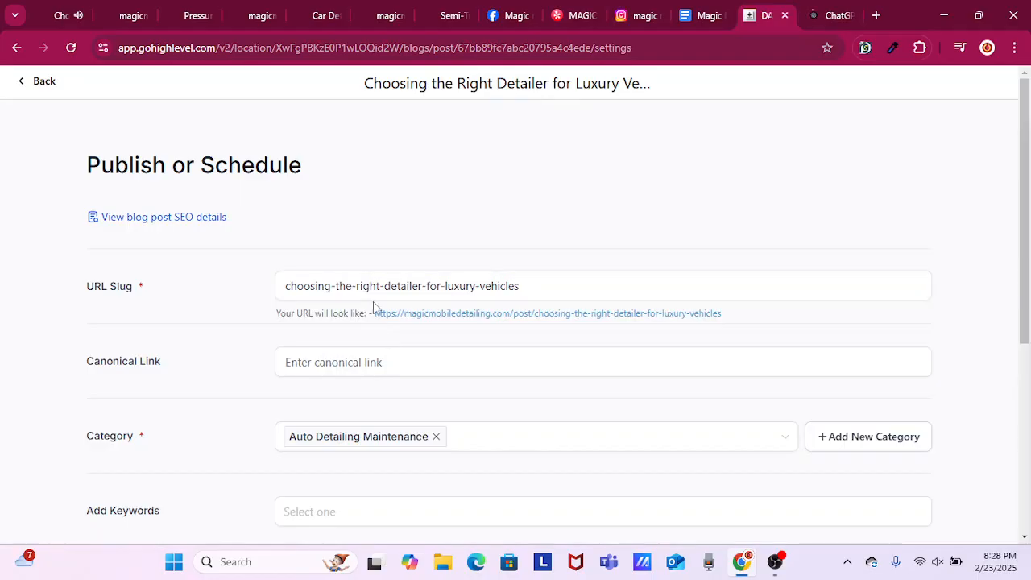
scroll(373, 306, "down", 2)
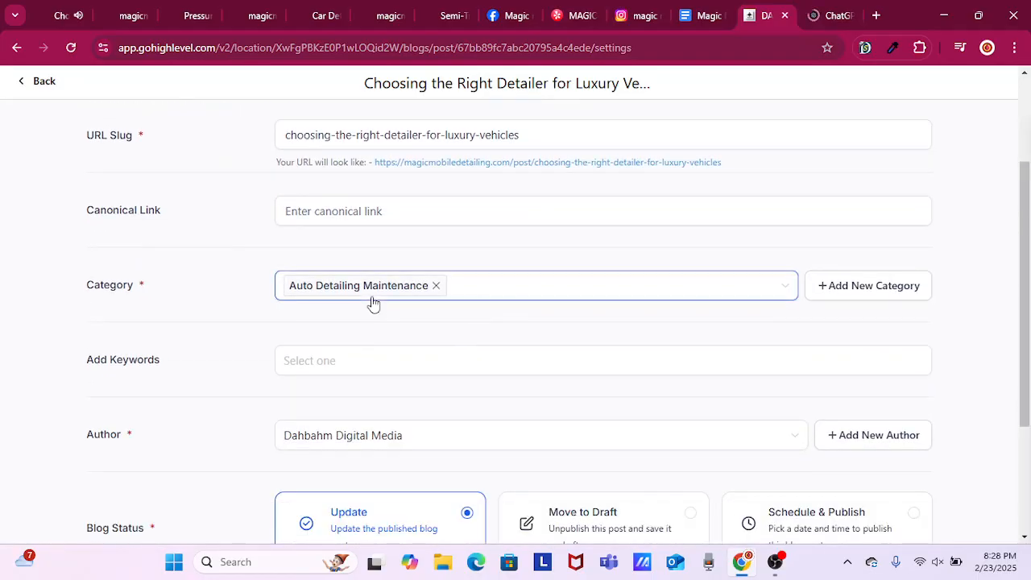
scroll(412, 341, "down", 3)
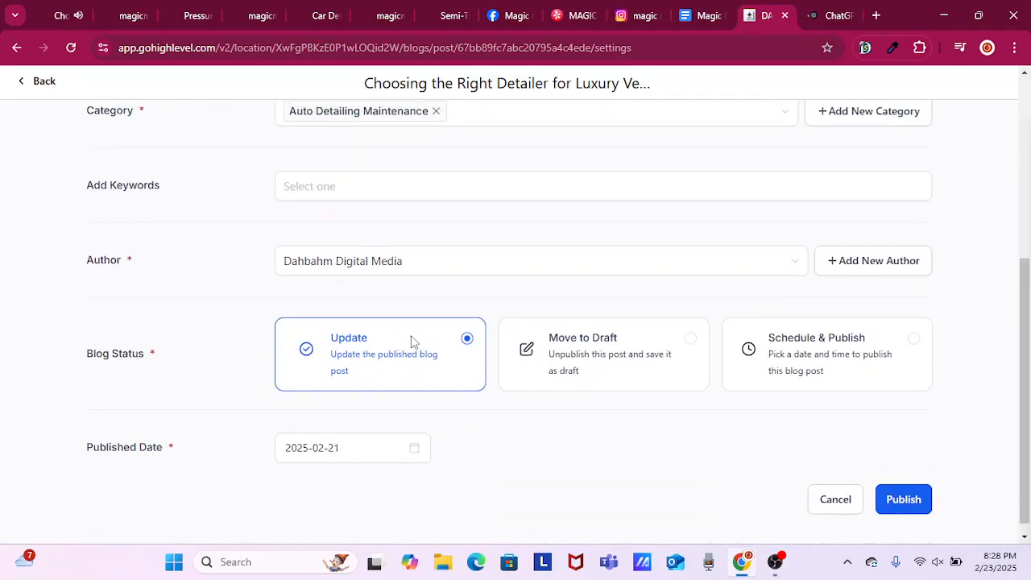
scroll(412, 340, "up", 4)
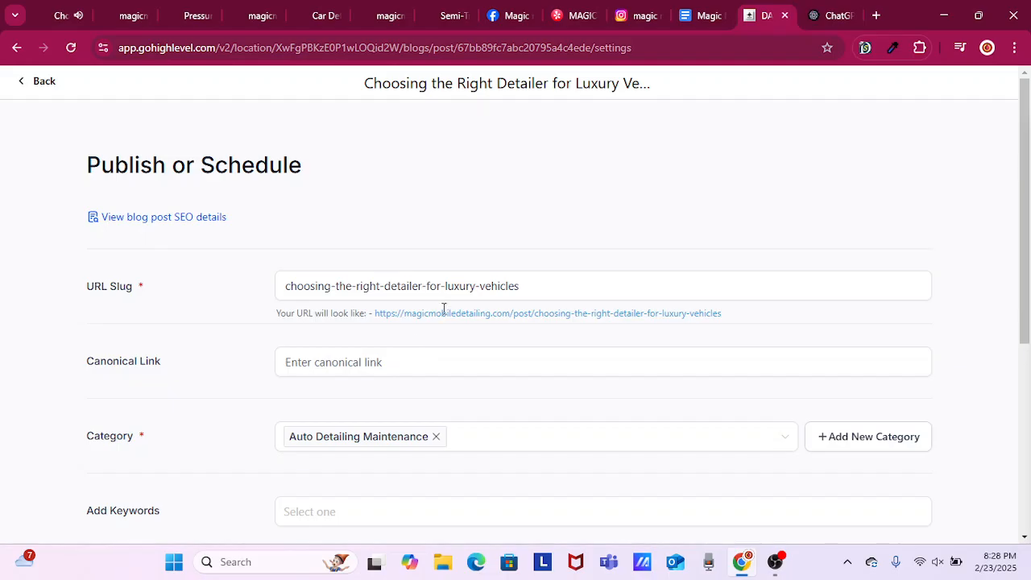
triple_click(433, 286)
key("ctrl+c")
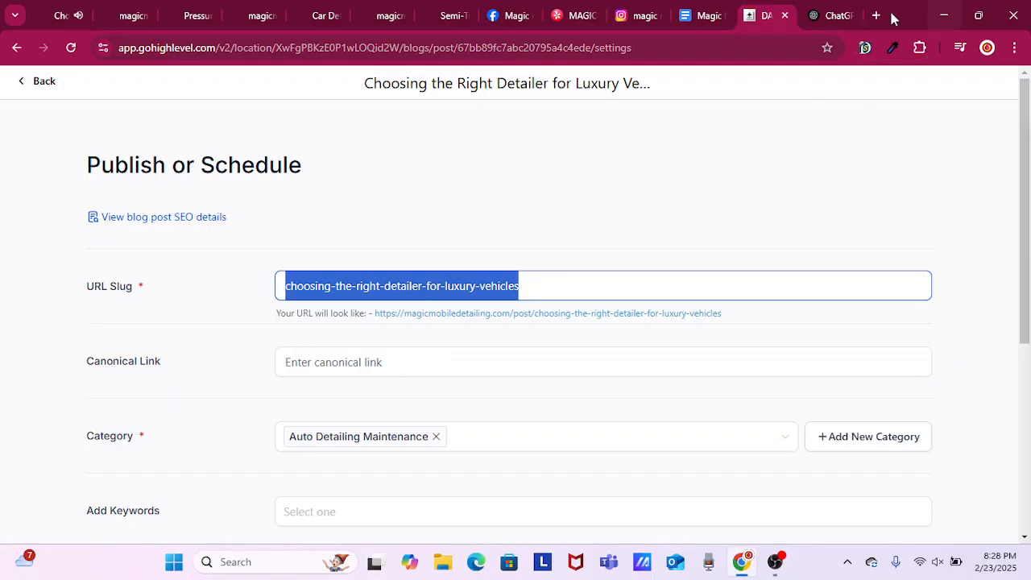
Switch to ChatGPT and open the existing "Boat Care Essentials" chat.
left_click(834, 16)
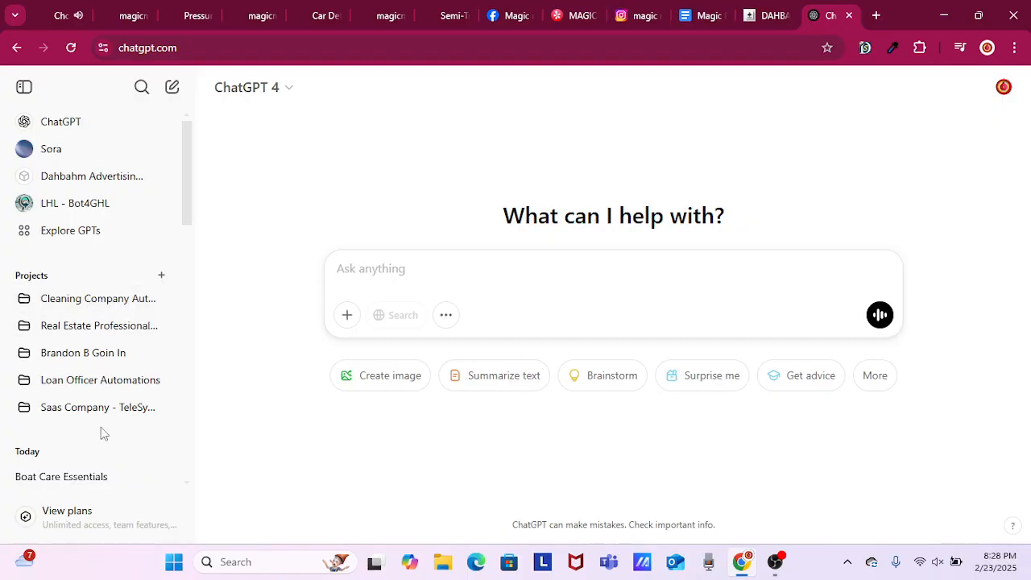
scroll(109, 431, "down", 1)
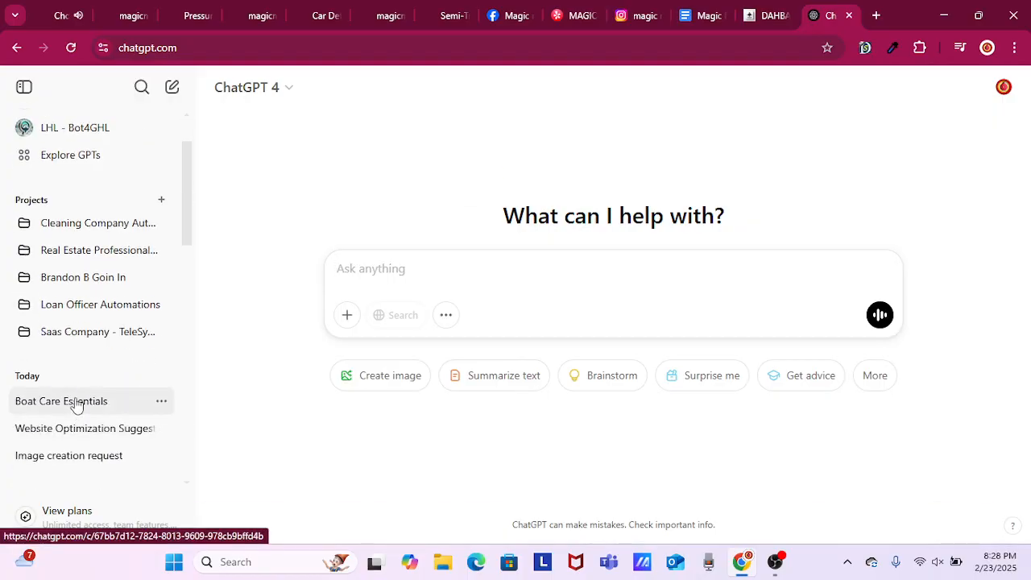
left_click(77, 405)
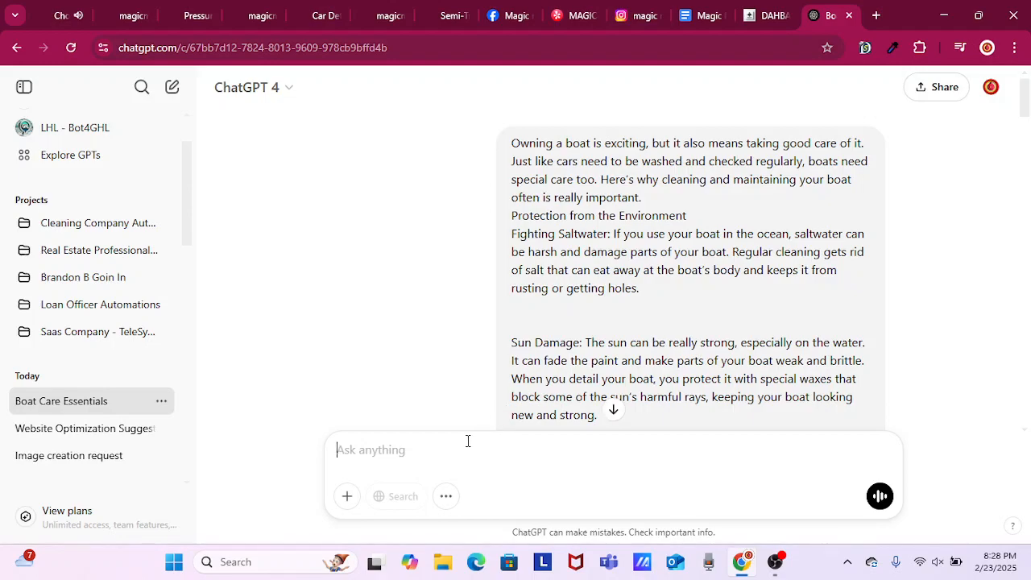
Ask ChatGPT "give me 5 eye catching blog titles instead of this: choosing-the-right-detailer-for-luxury-vehicles".
type("give ")
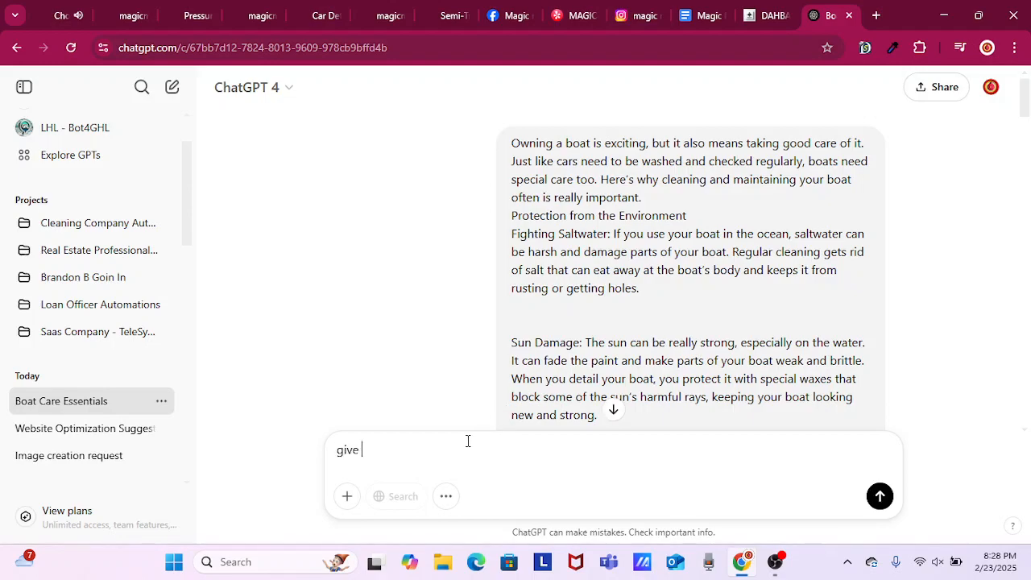
type("me 5 e")
key("BackSpace")
type("catch")
key("BackSpace")
key("BackSpace")
key("BackSpace")
key("BackSpace")
key("BackSpace")
type("eye catching blog titles ")
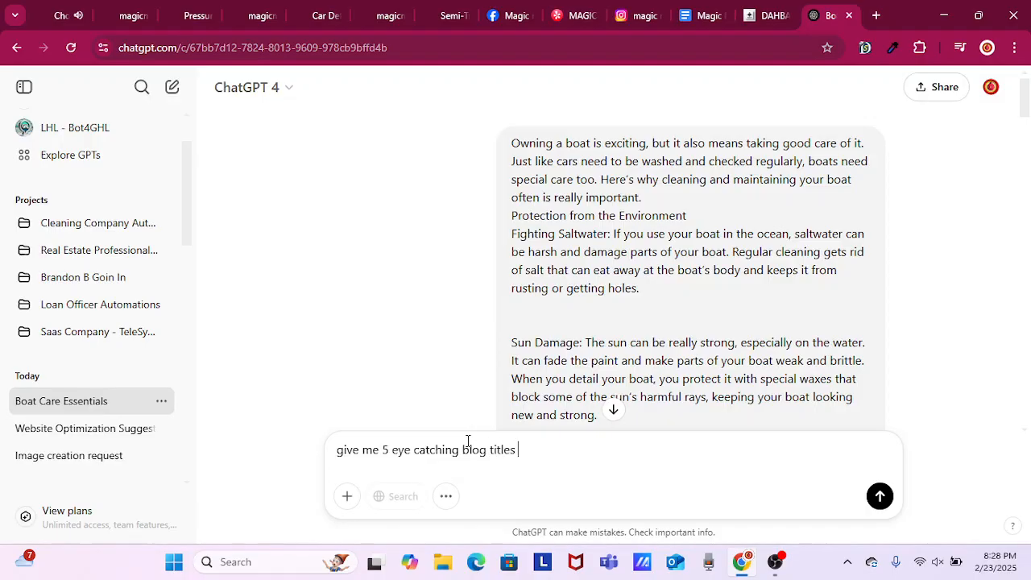
type("instead of this:")
key("ctrl+v")
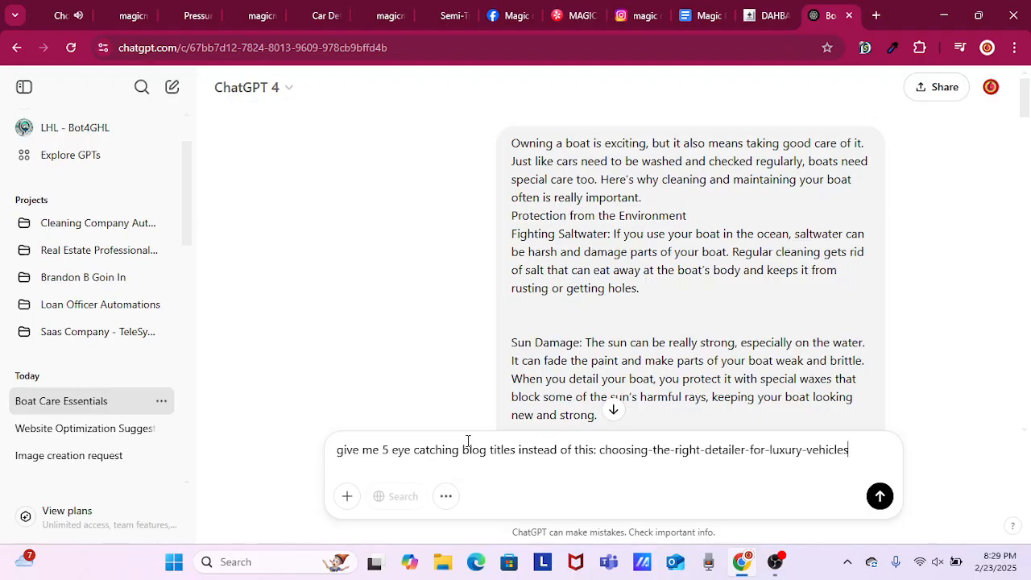
key("Return")
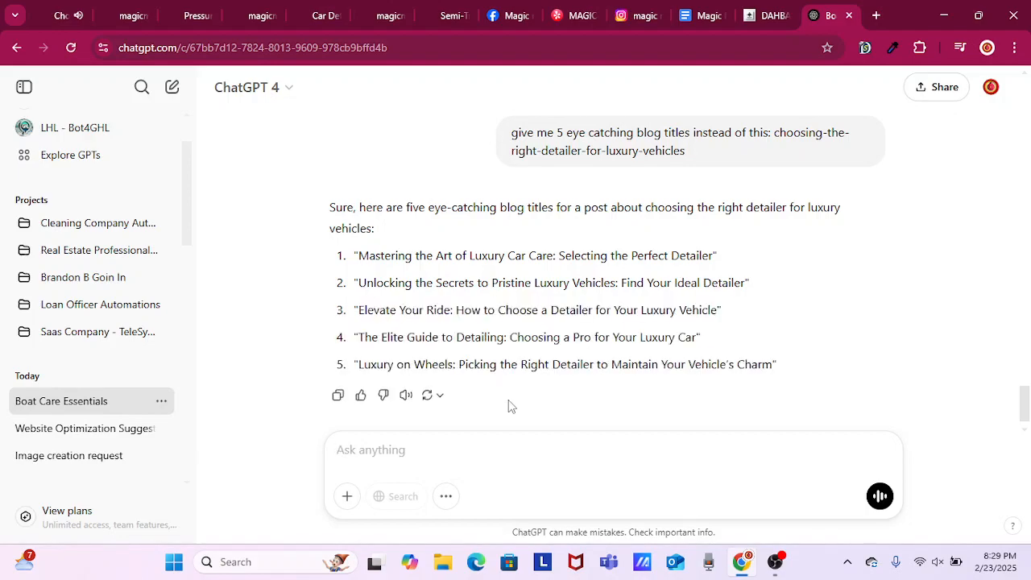
Send the follow-up message "the website is for an auto detailing service in Atlanta" to tailor the titles.
type("i")
key("BackSpace")
type("the e")
key("BackSpace")
type("website")
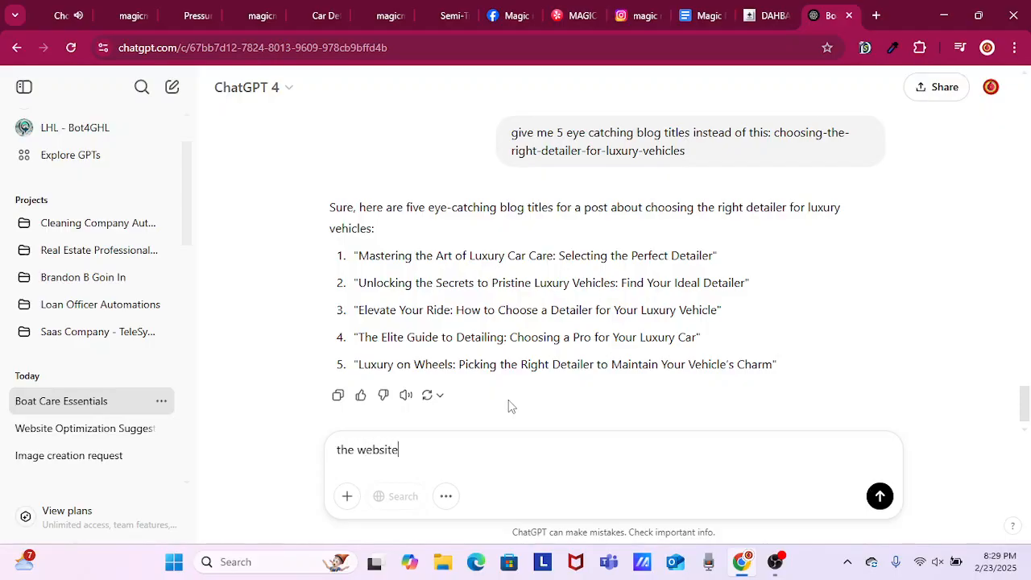
type(" is for an auto detaili")
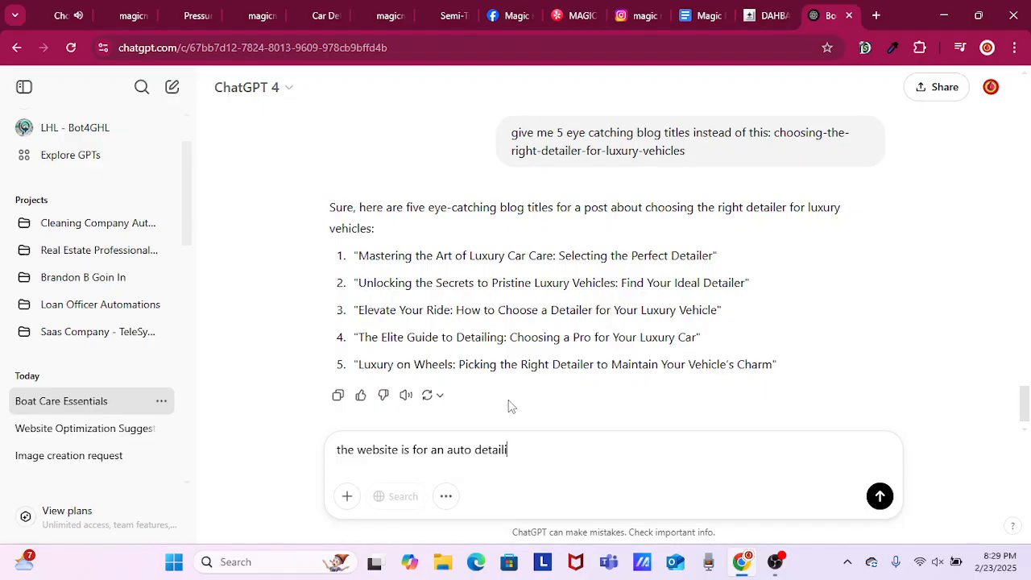
type("ng servic")
key("BackSpace")
type("e in Atlanta")
key("Return")
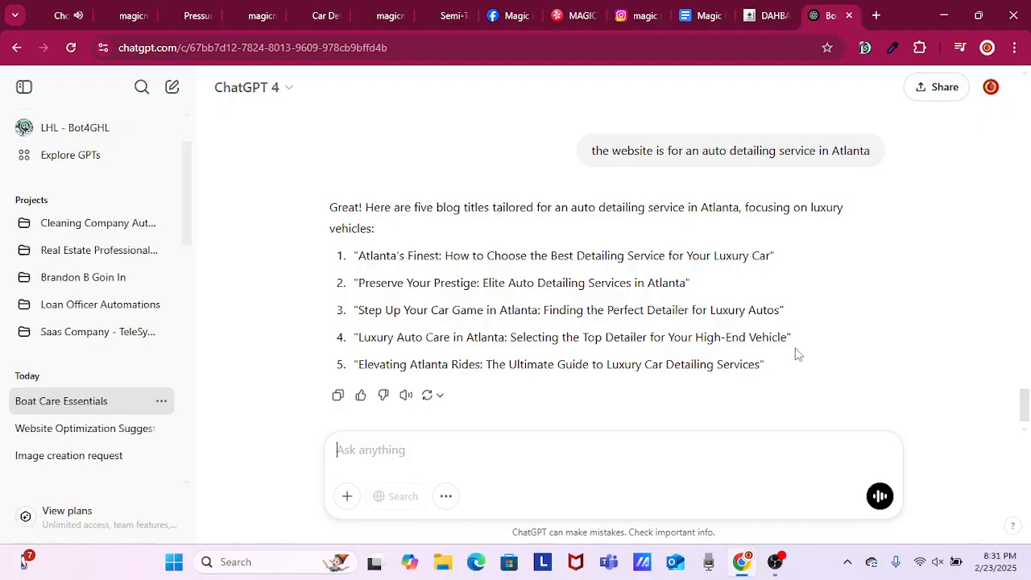
Copy the fourth title, "Luxury Auto Care in Atlanta: Selecting the Top Detailer for Your High-End Vehicle".
left_click_drag(790, 338, 360, 340)
right_click(410, 342)
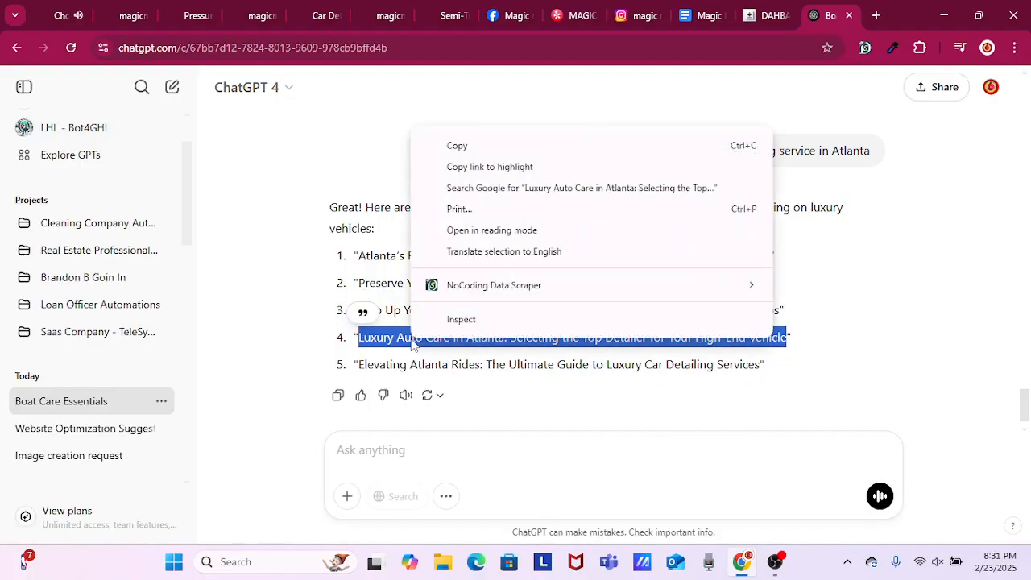
left_click(498, 148)
left_click(455, 316)
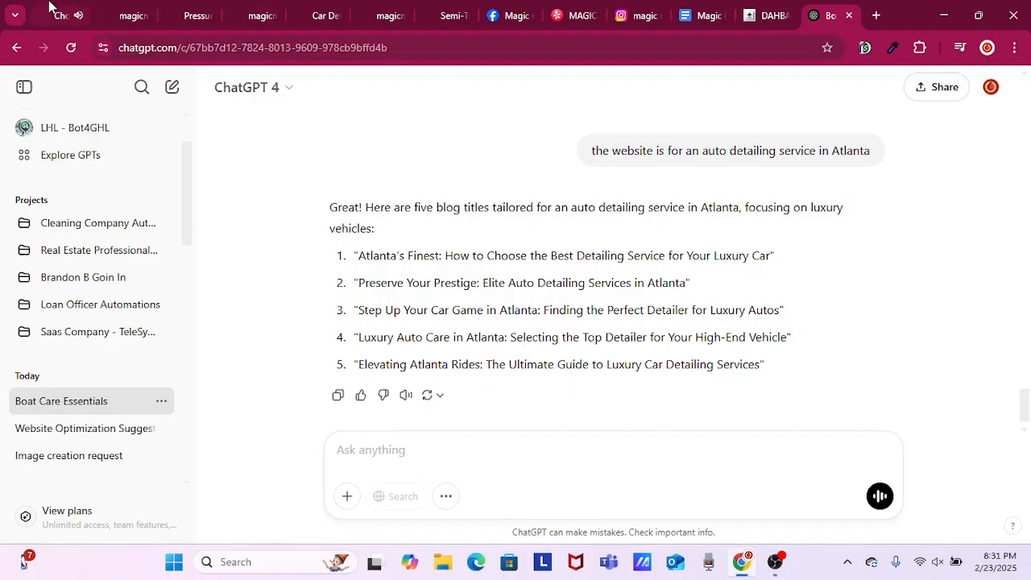
In GoHighLevel, set the URL slug to "Luxury Auto Care in Atlanta Selecting the Top Detailer for Your High-End Vehicle" and try to publish the post.
left_click(771, 16)
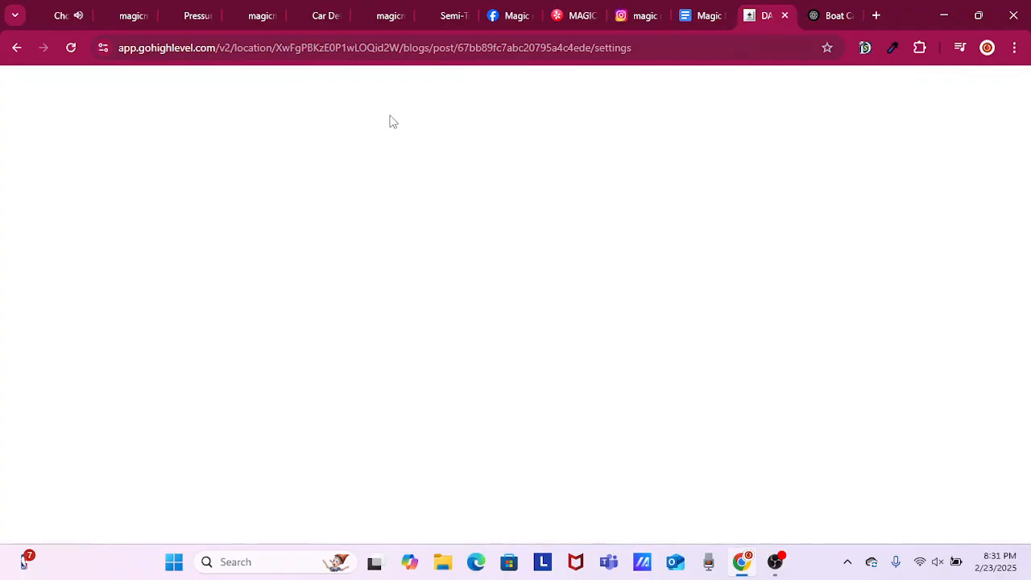
left_click(394, 284)
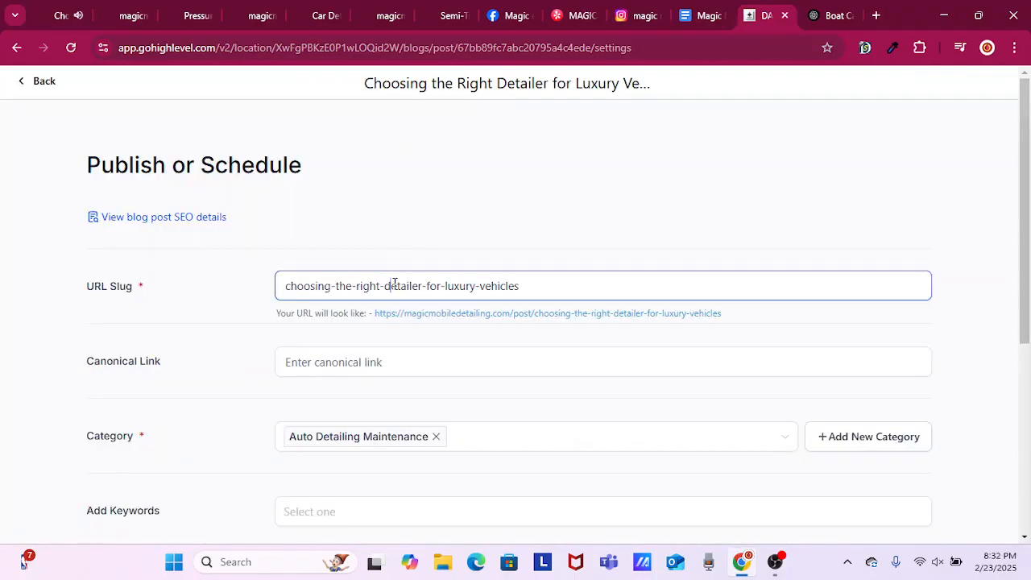
key("ctrl+a")
key("ctrl+v")
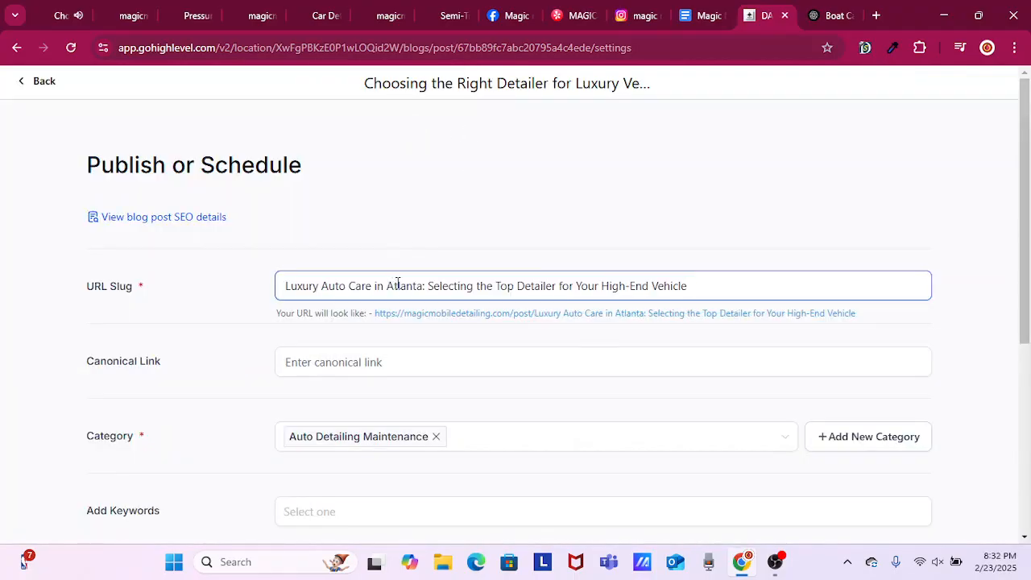
left_click(426, 287)
key("BackSpace")
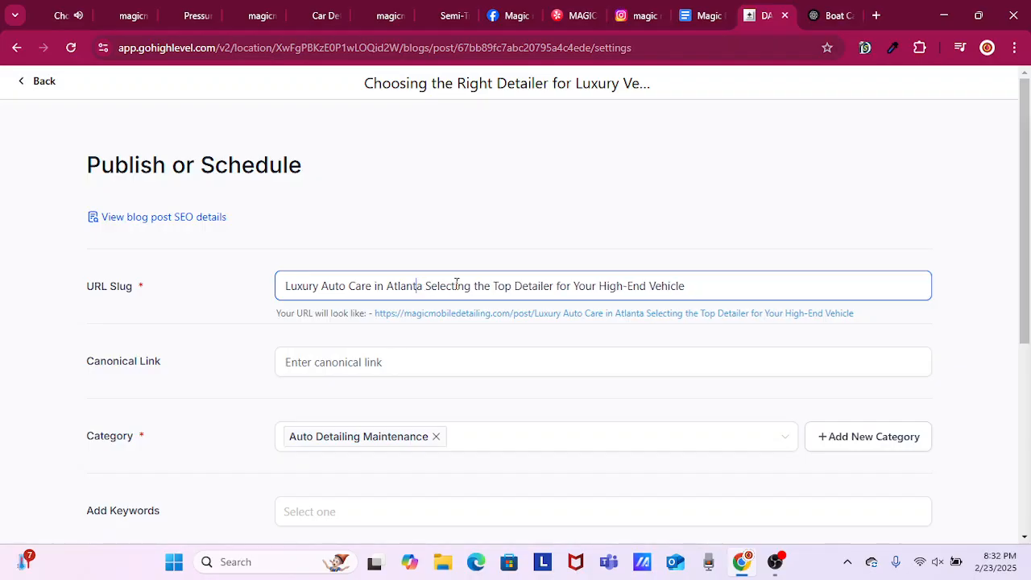
key("ctrl+Left")
key("ctrl+Left")
scroll(621, 272, "down", 5)
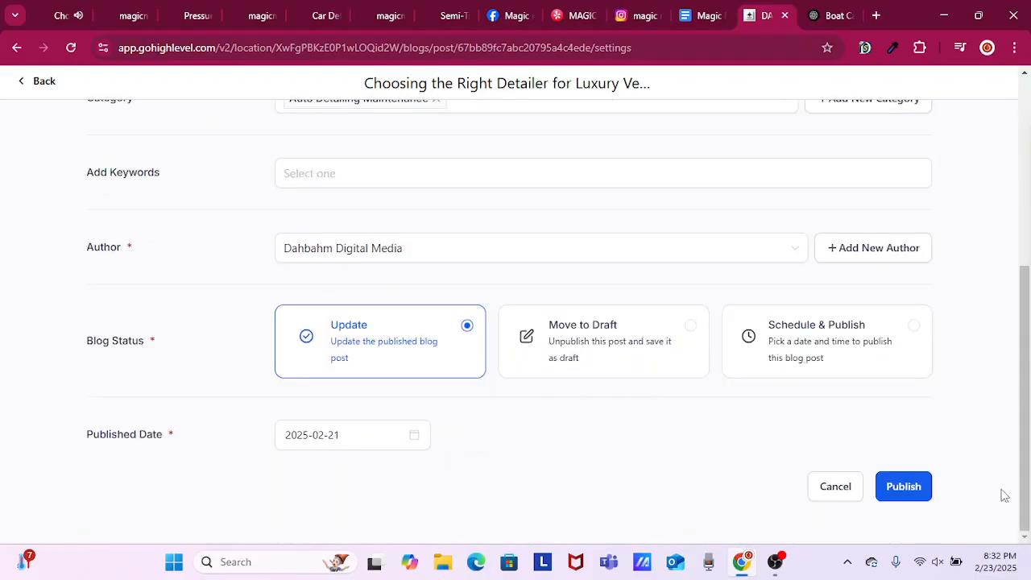
left_click(903, 486)
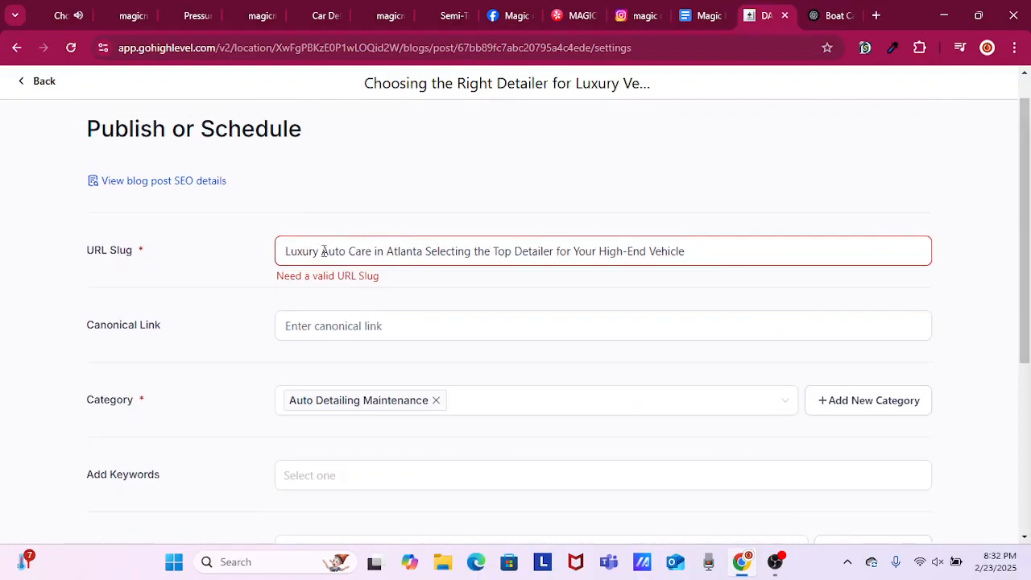
Replace the spaces in the URL slug with hyphens, giving "Luxury-Auto-Care-in-Atlanta-Selecting-the-Top-Detailer-for-Your-High-End-Vehicle", and publish the post update.
left_click(322, 252)
key("BackSpace")
type("-")
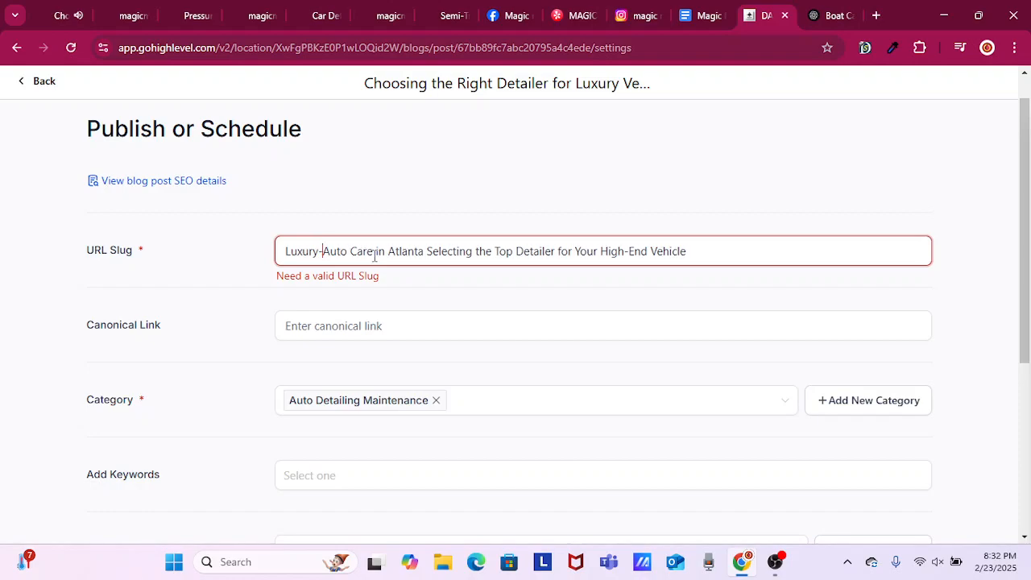
key("Right")
key("Right")
key("Right")
key("Right")
key("Right")
key("BackSpace")
type("=")
key("BackSpace")
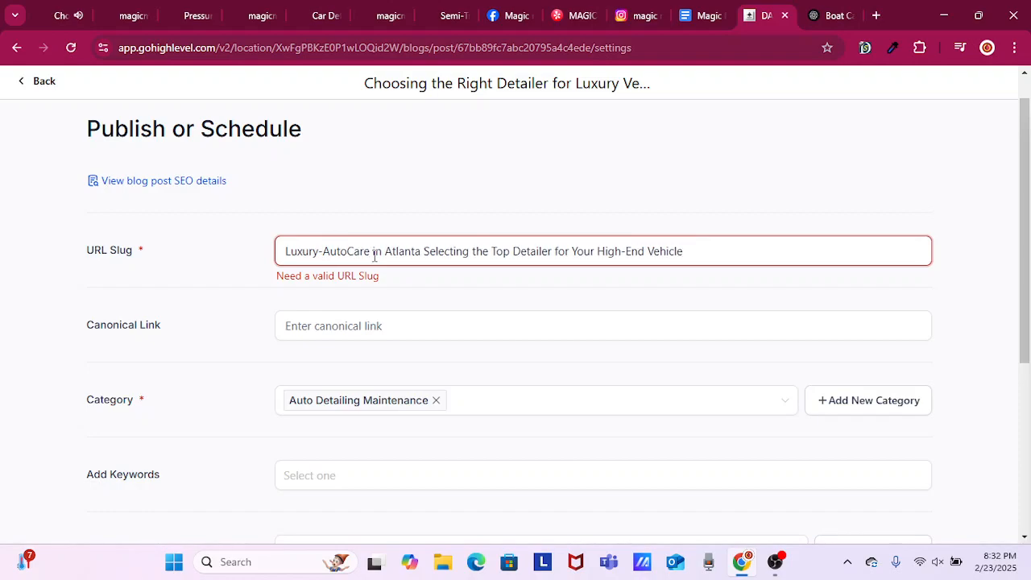
type("-")
key("Right")
key("Right")
key("Right")
key("Right")
key("Right")
key("Right")
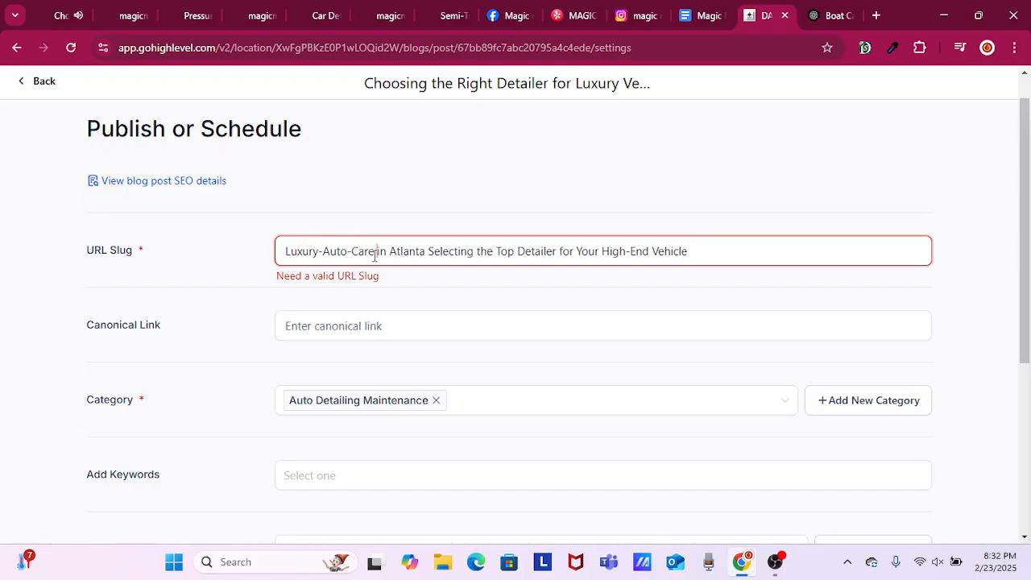
key("BackSpace")
type("-")
key("Right")
key("Right")
key("Right")
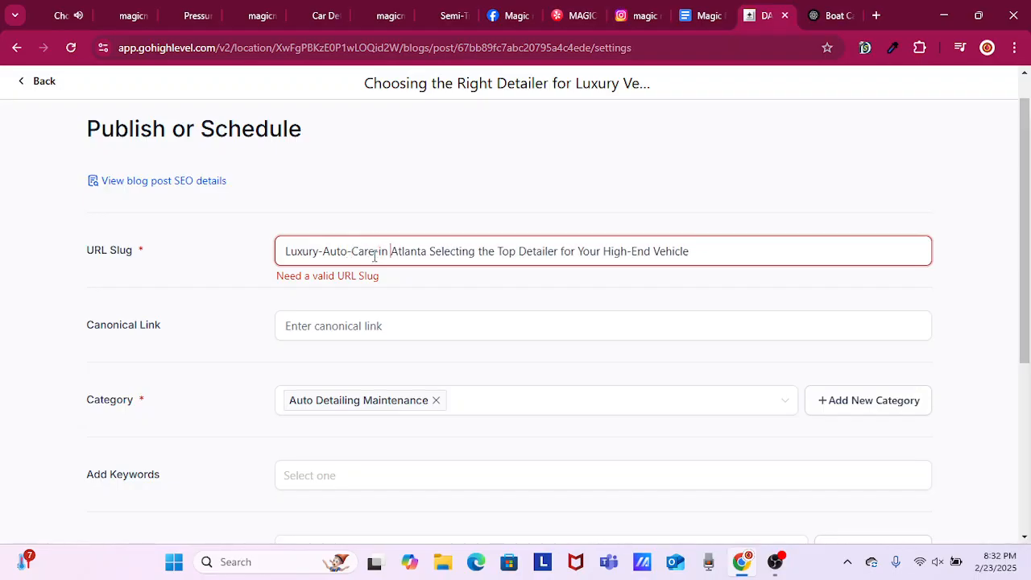
key("BackSpace")
type("-")
key("Right")
key("Right")
key("Right")
key("Right")
key("Right")
key("Right")
key("Right")
key("Right")
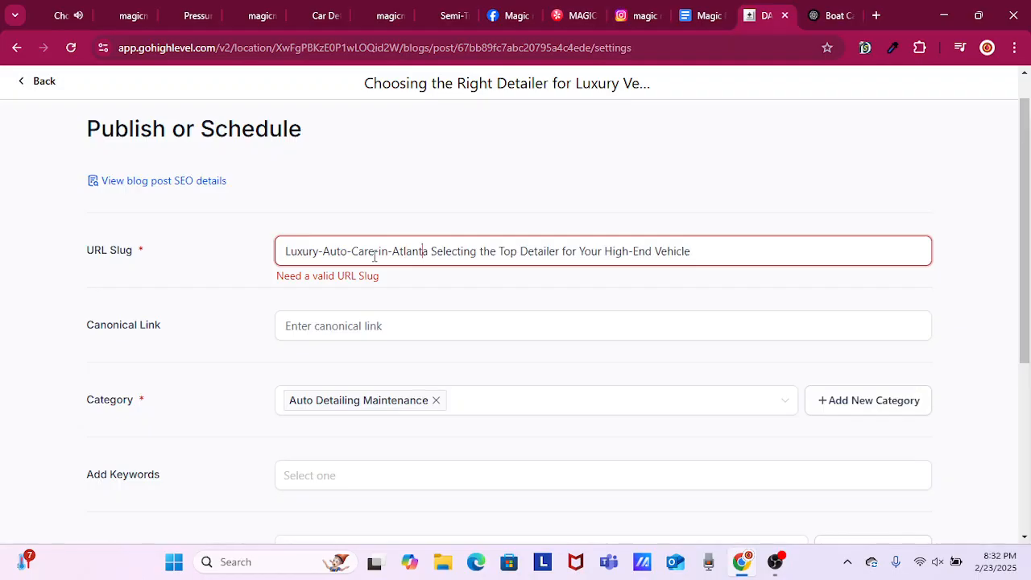
key("BackSpace")
type("-")
key("Right")
key("Right")
key("Right")
key("Right")
key("Right")
key("Right")
key("Right")
key("Right")
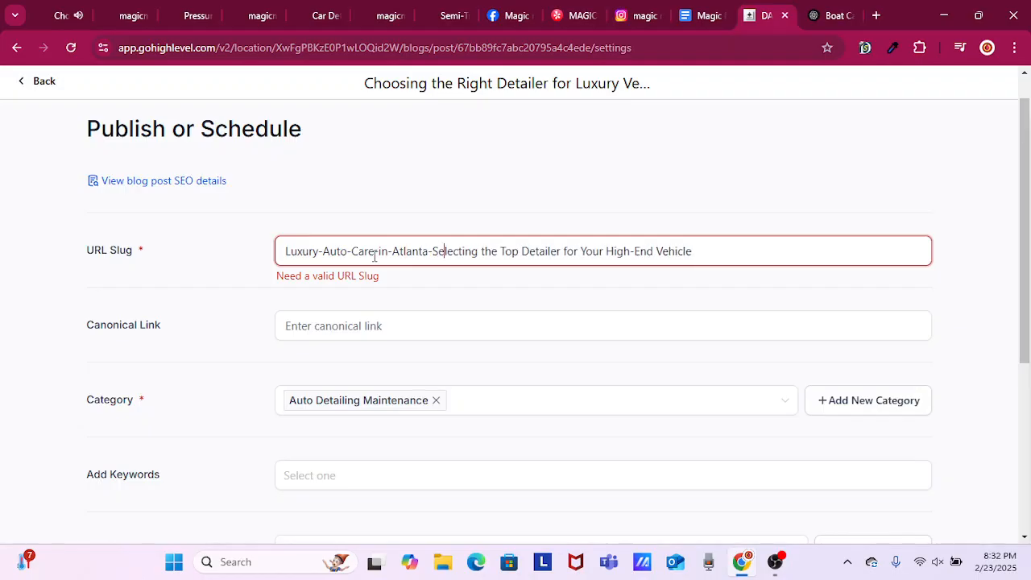
key("BackSpace")
type("-")
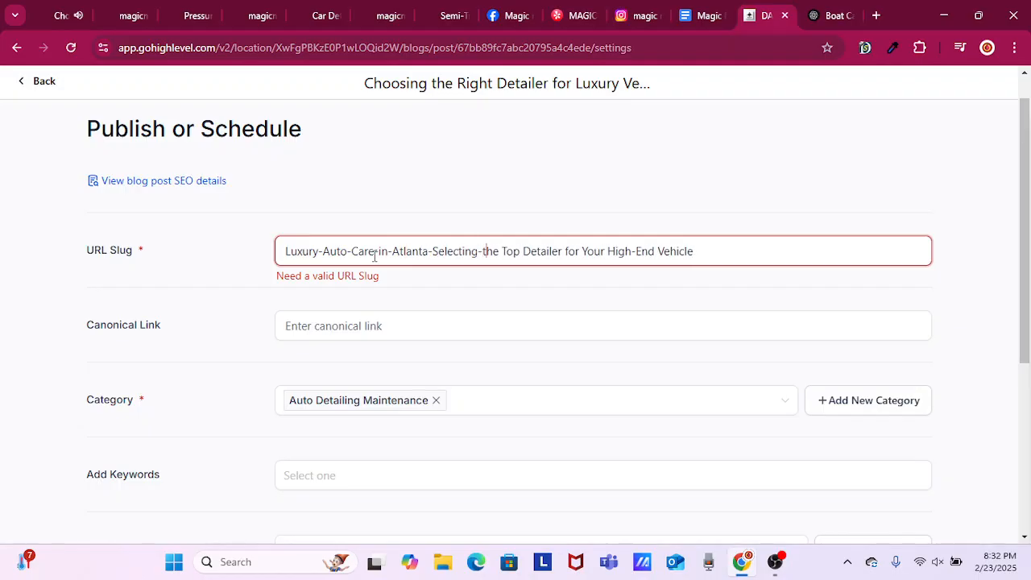
key("Right")
key("Right")
key("Right")
key("Right")
key("BackSpace")
type("-")
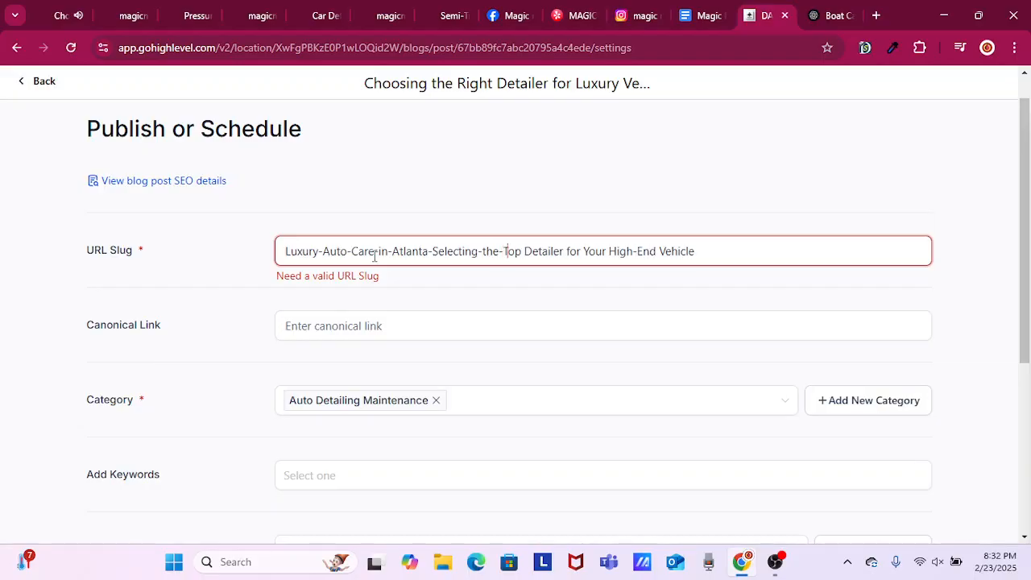
key("Right")
key("Right")
key("Right")
key("BackSpace")
type("-")
key("Right")
key("Right")
key("Right")
key("Right")
key("Right")
key("Right")
key("Right")
key("Right")
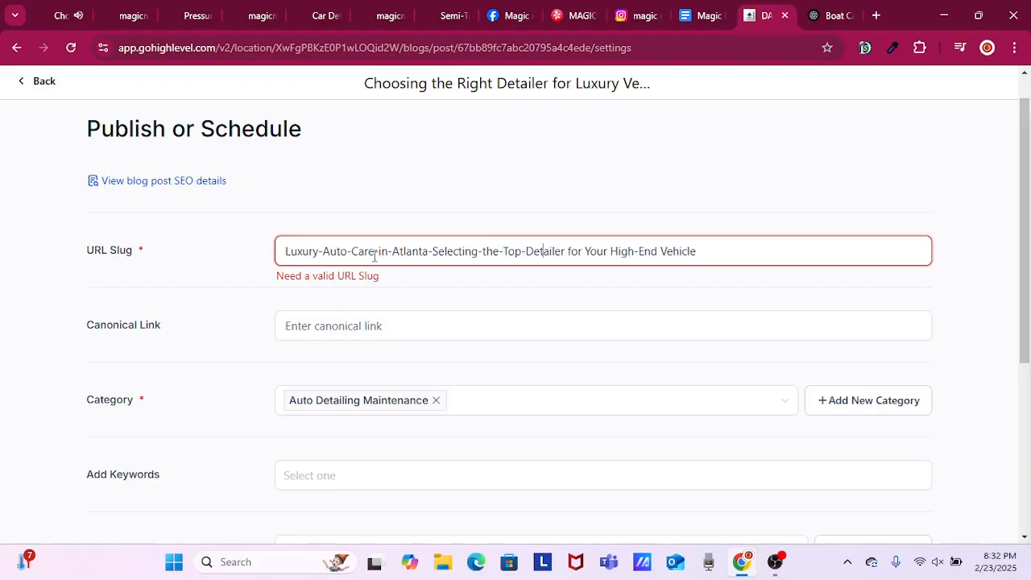
key("Right")
key("BackSpace")
type("-")
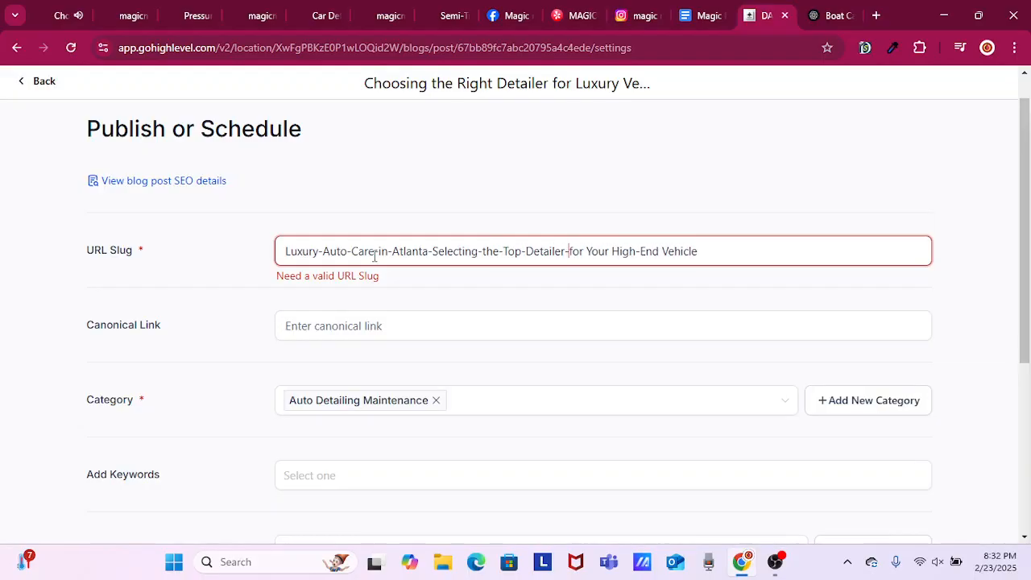
key("Right")
key("Right")
key("Right")
key("Right")
key("BackSpace")
type("-")
key("Right")
key("Right")
key("Right")
key("Right")
key("Right")
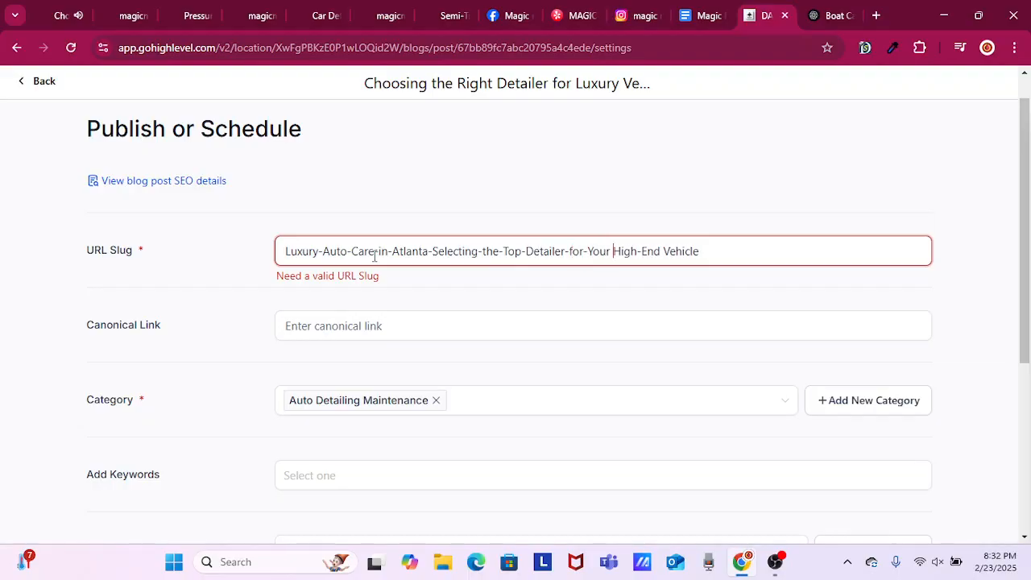
key("BackSpace")
type("-")
key("Right")
key("Right")
key("Right")
key("Right")
key("Right")
key("Right")
key("Right")
key("Right")
key("Right")
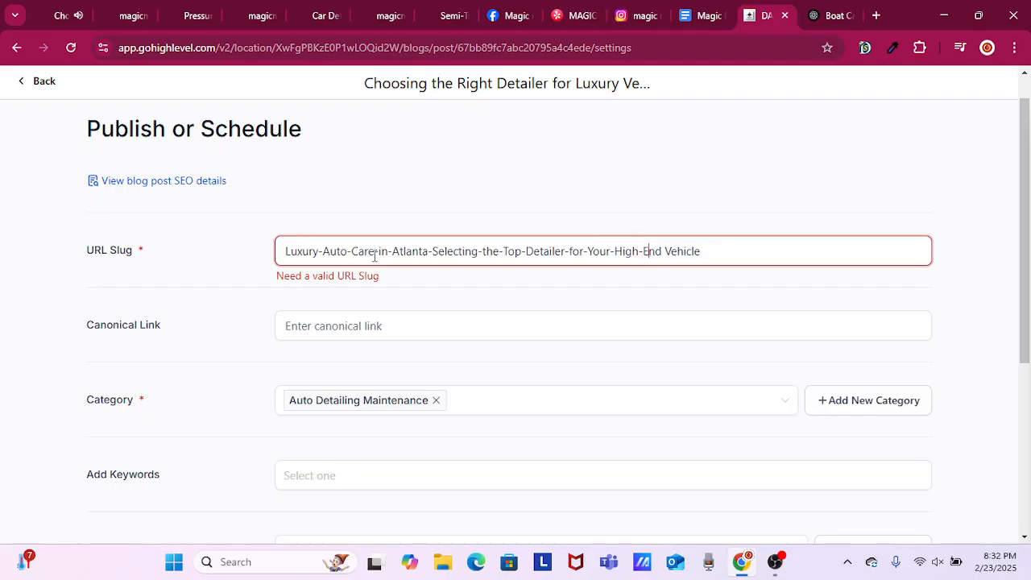
key("BackSpace")
type("-")
scroll(427, 274, "down", 4)
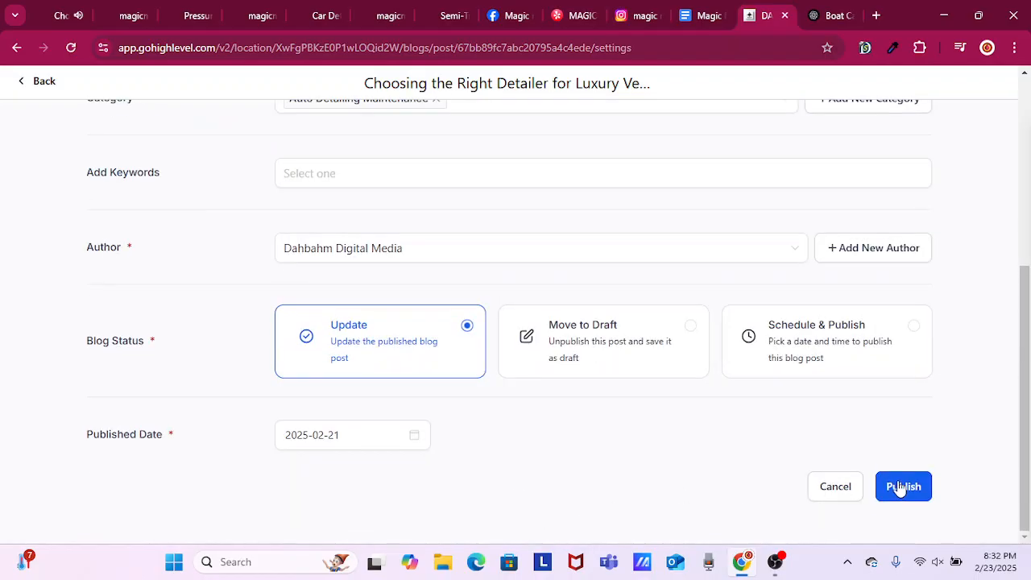
left_click(901, 488)
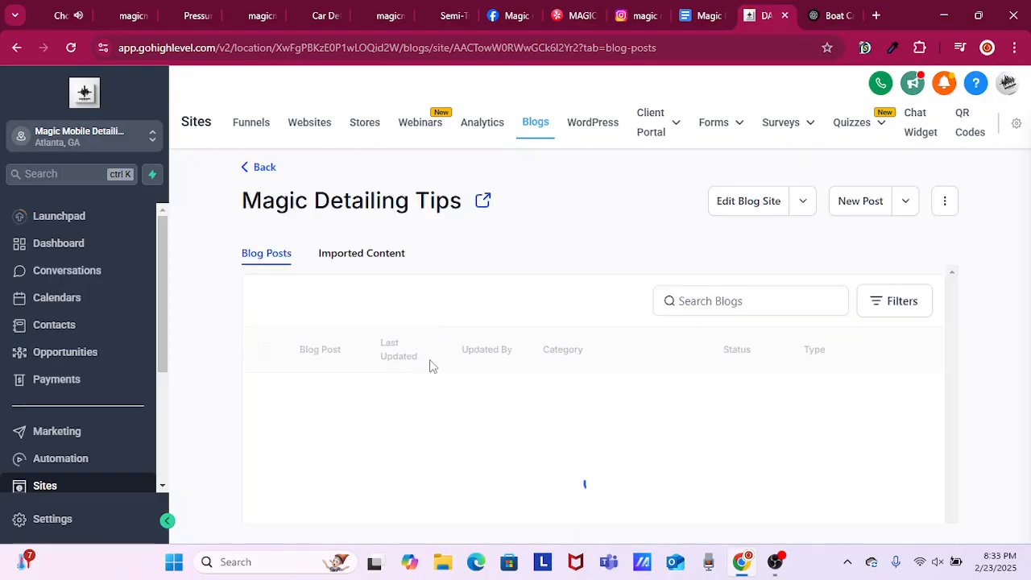
Open the post "Choosing the Right Detailer for Luxury Vehicles" from the blog list for editing and reload its blank editor page.
scroll(445, 364, "down", 2)
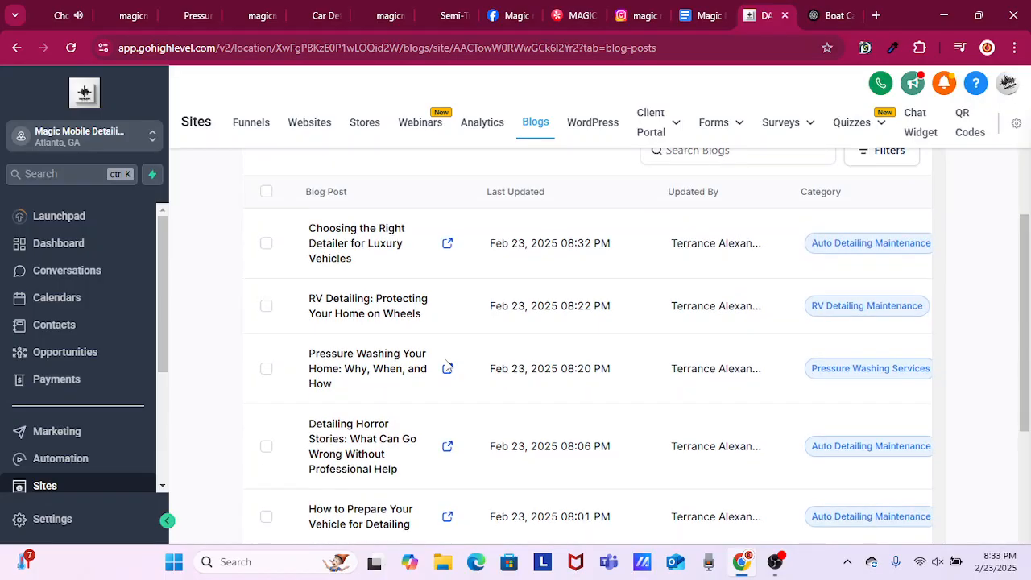
scroll(445, 365, "down", 3)
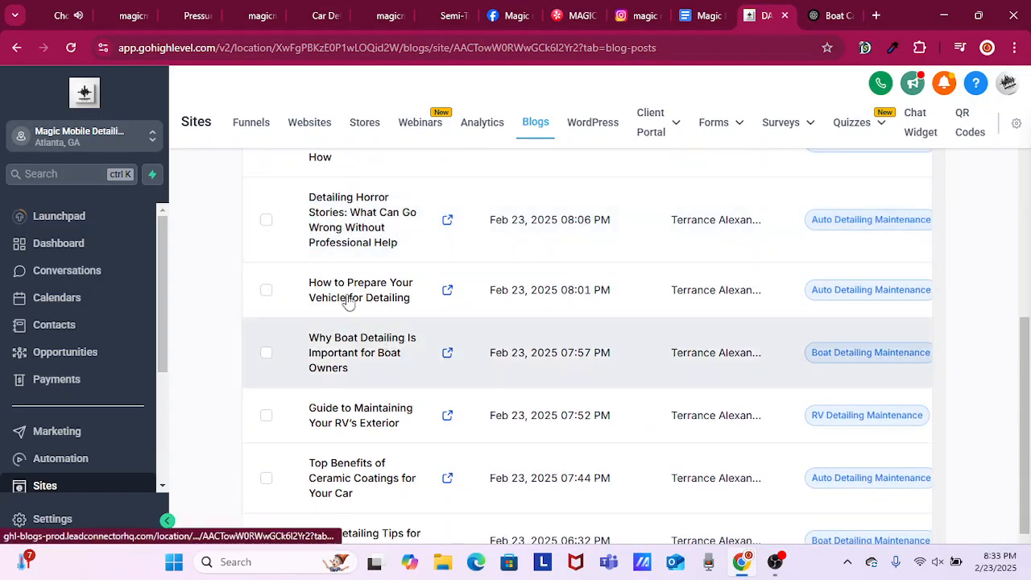
scroll(348, 302, "up", 3)
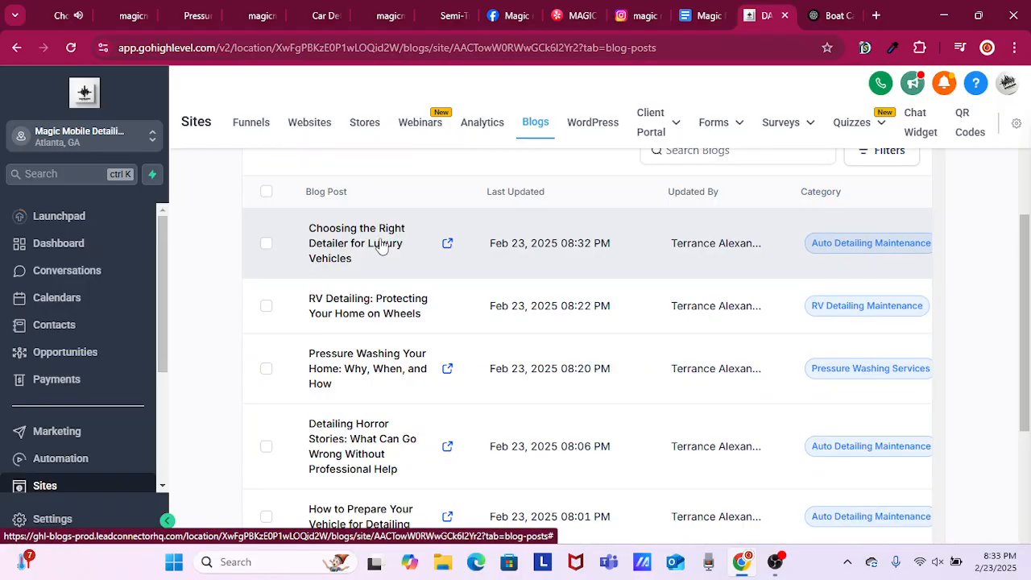
left_click(382, 247)
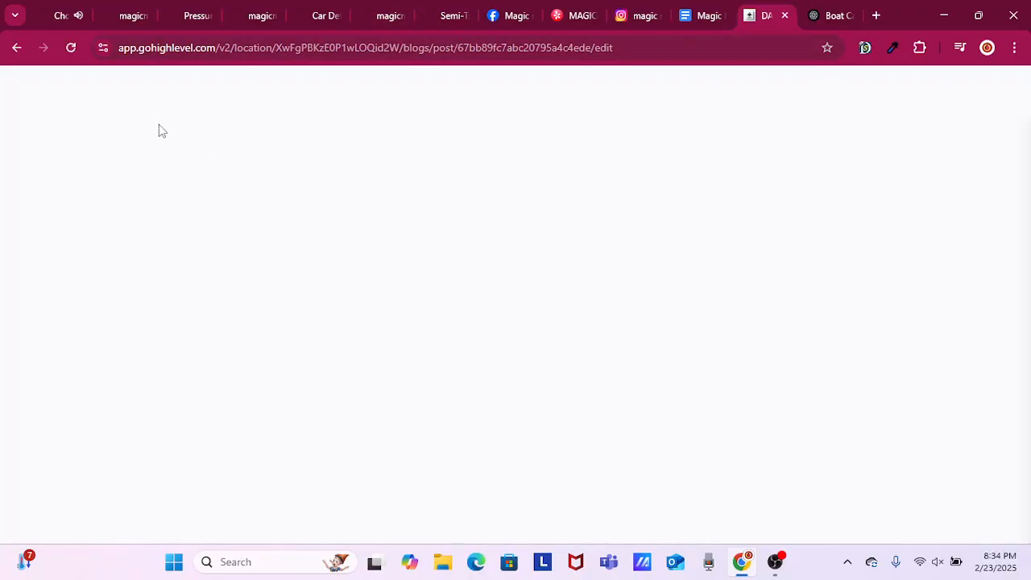
left_click(73, 48)
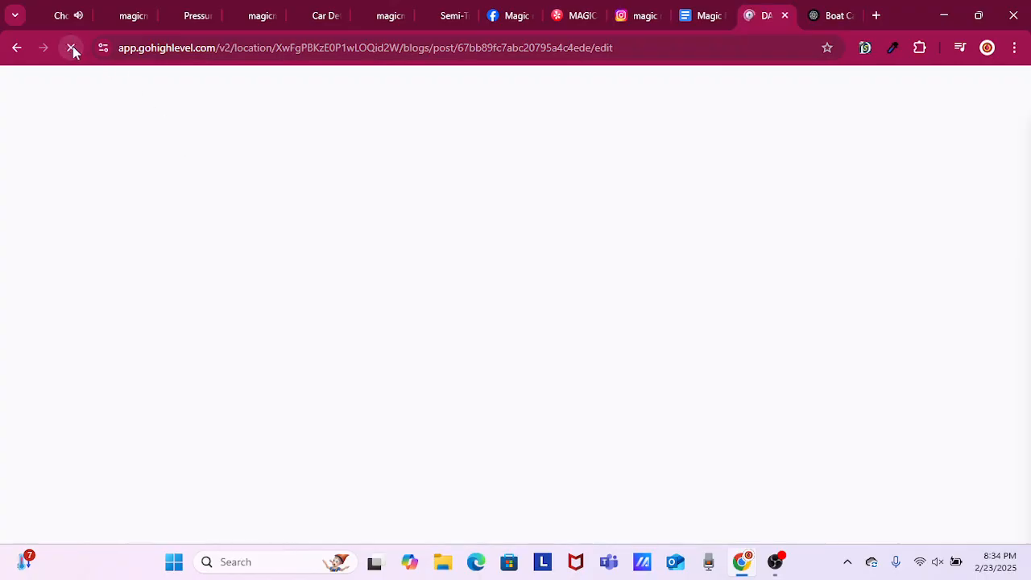
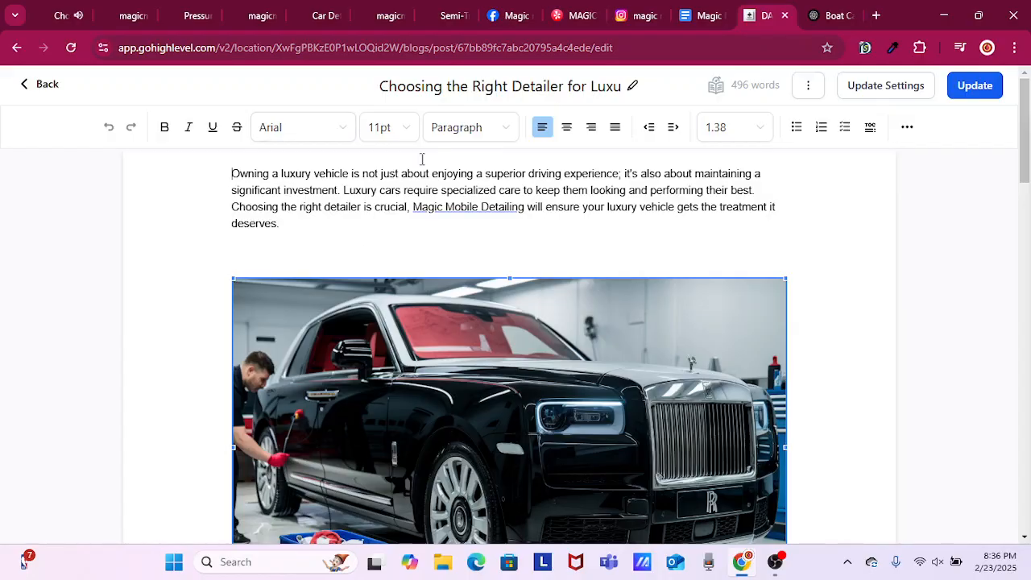
Replace the post title with "Luxury Auto Care in Atlanta: Selecting the Top Detailer for Your High-End Vehicle" and publish the update.
left_click(605, 83)
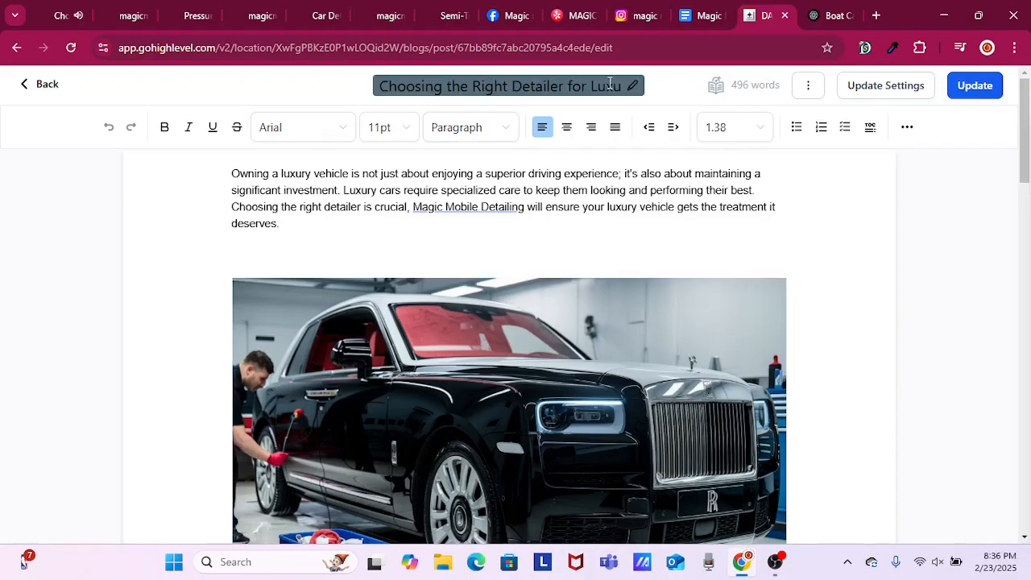
triple_click(605, 84)
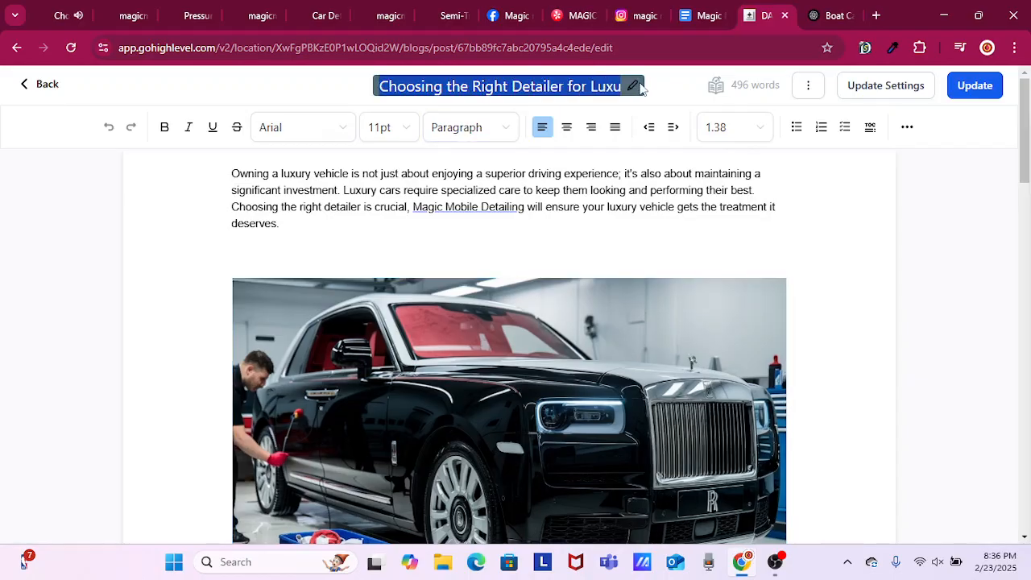
key("BackSpace")
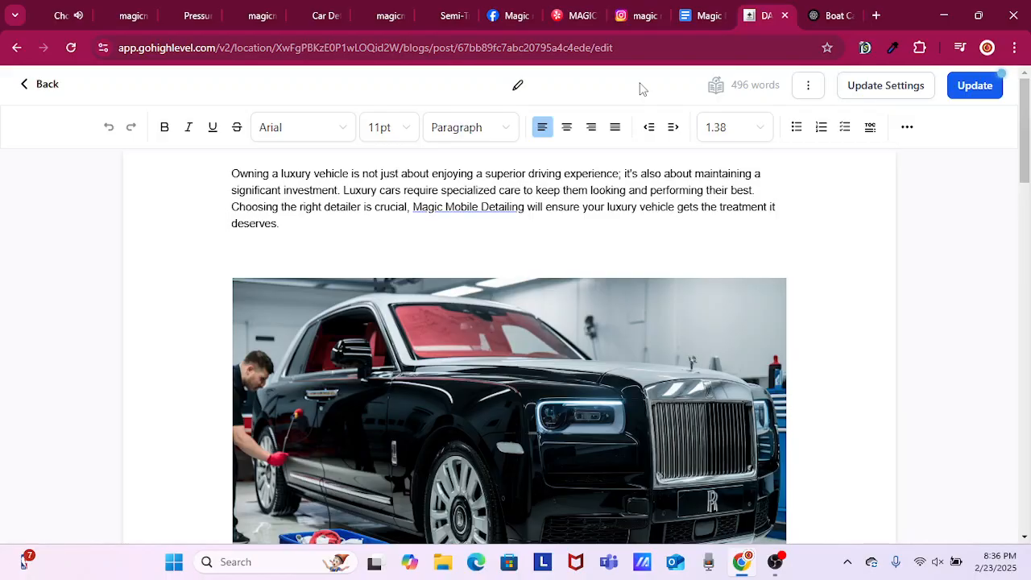
right_click(503, 90)
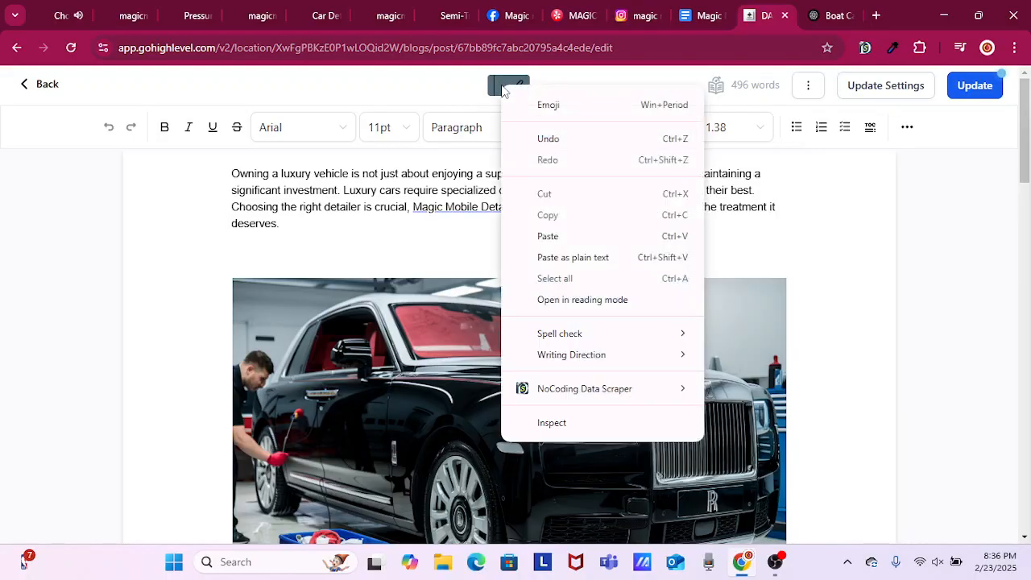
left_click(571, 257)
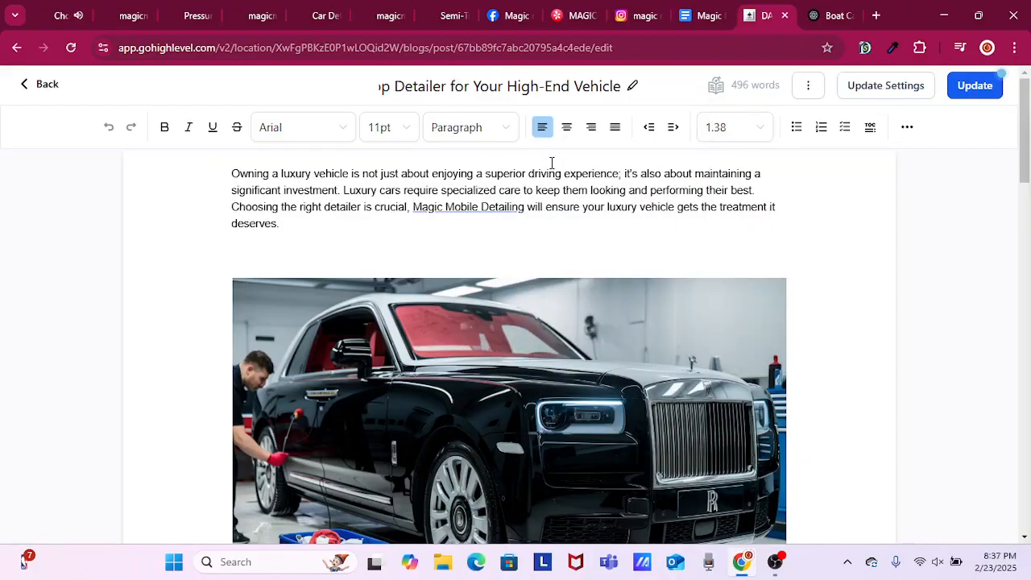
left_click(971, 97)
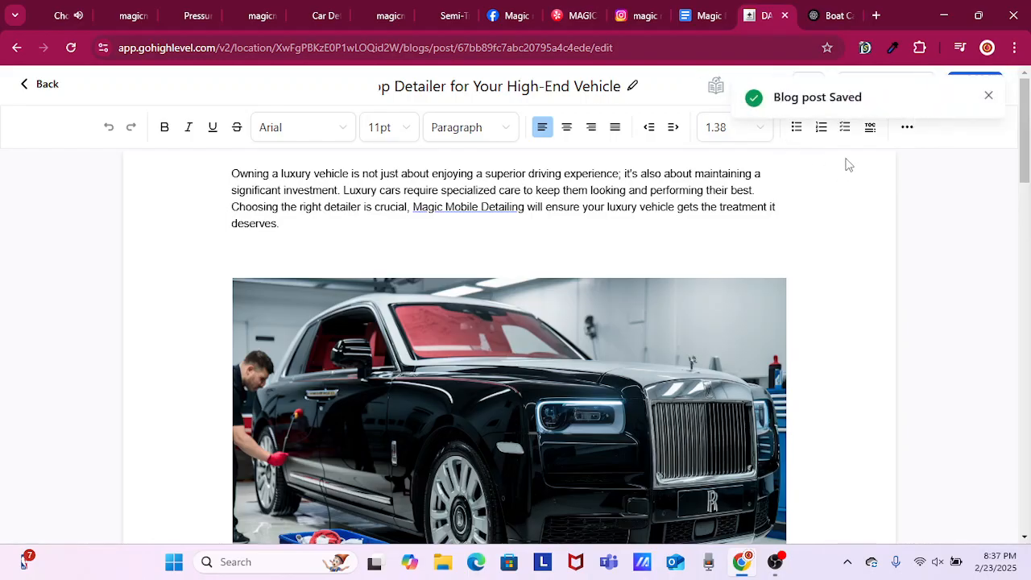
Reload the live page of the post "Choosing the Right Detailer for Luxury Vehicles" to check the update.
left_click(63, 16)
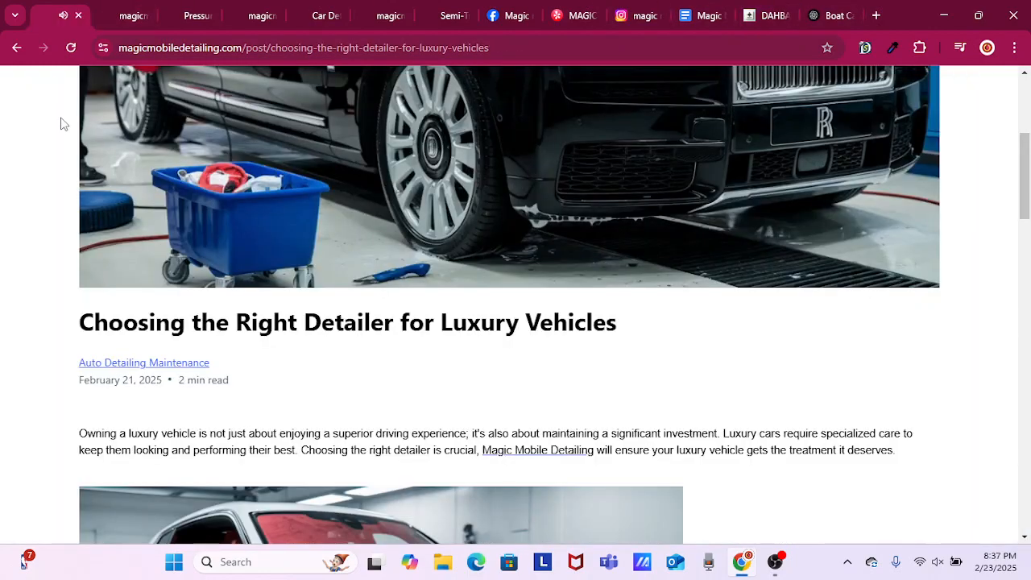
left_click(71, 52)
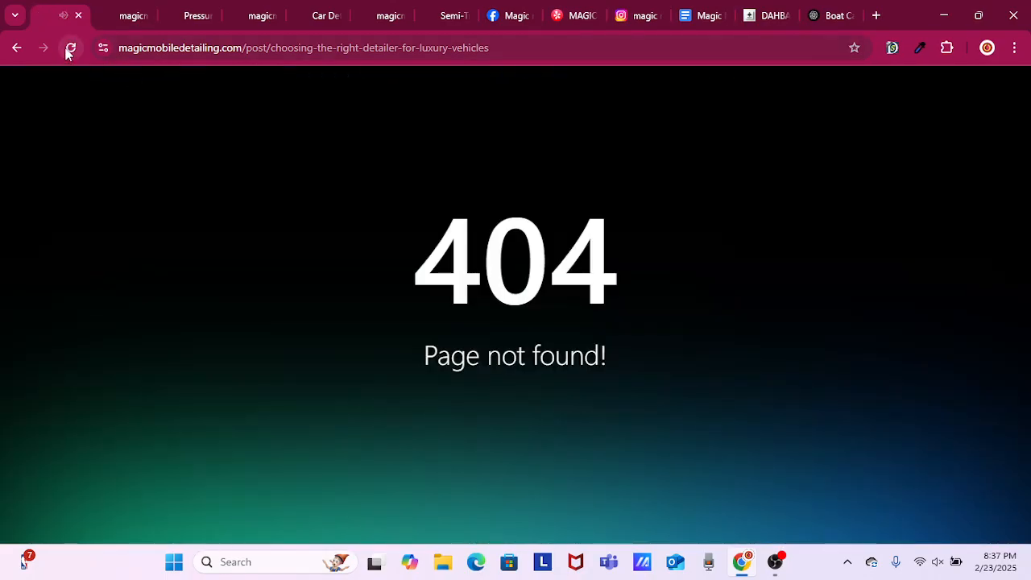
left_click(70, 50)
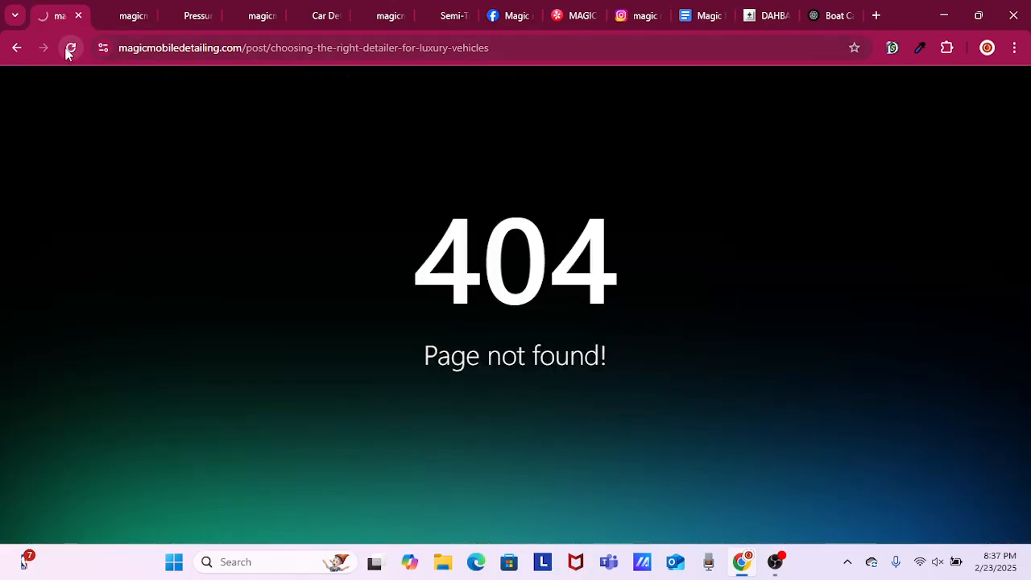
Return to the website's home page, dismiss the promotion form, and try opening the luxury vehicle post from the blog section.
left_click(16, 50)
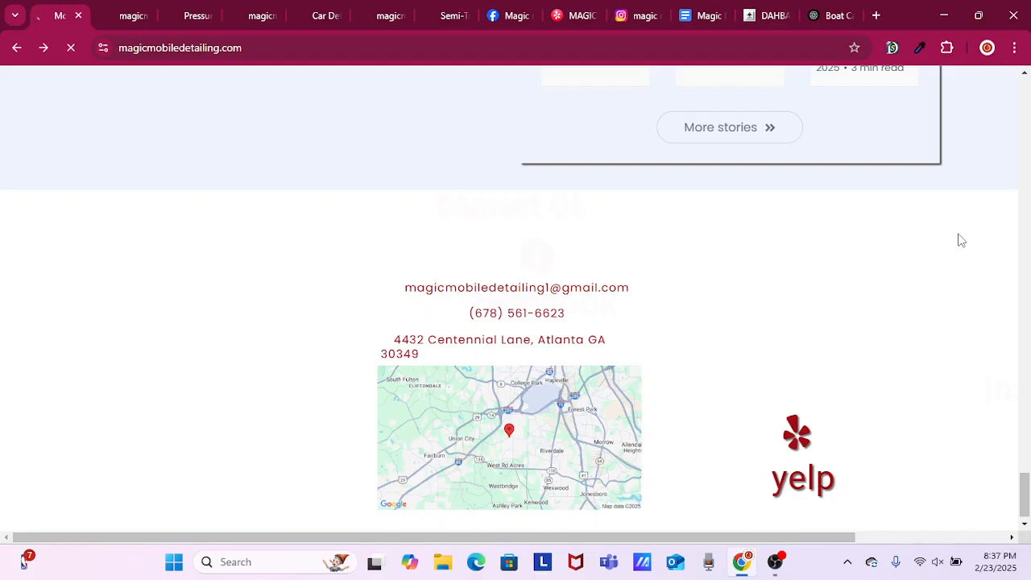
scroll(961, 240, "up", 4)
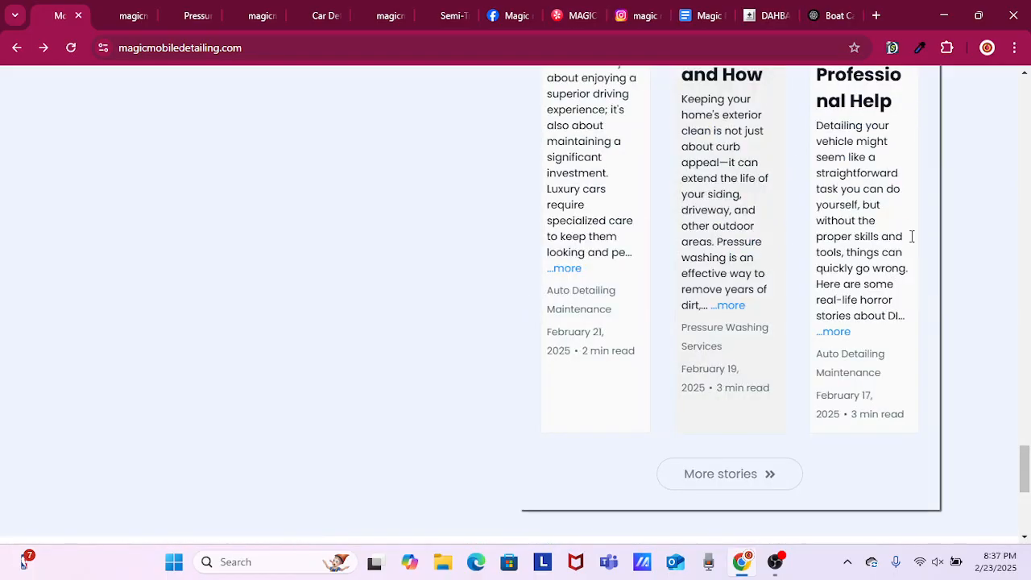
scroll(911, 236, "up", 4)
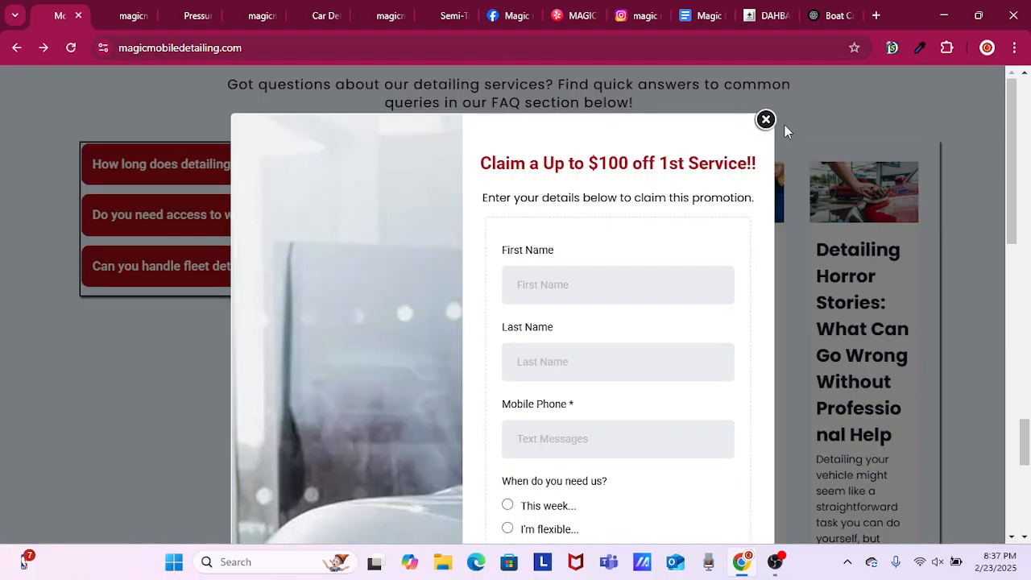
left_click(784, 125)
left_click(588, 284)
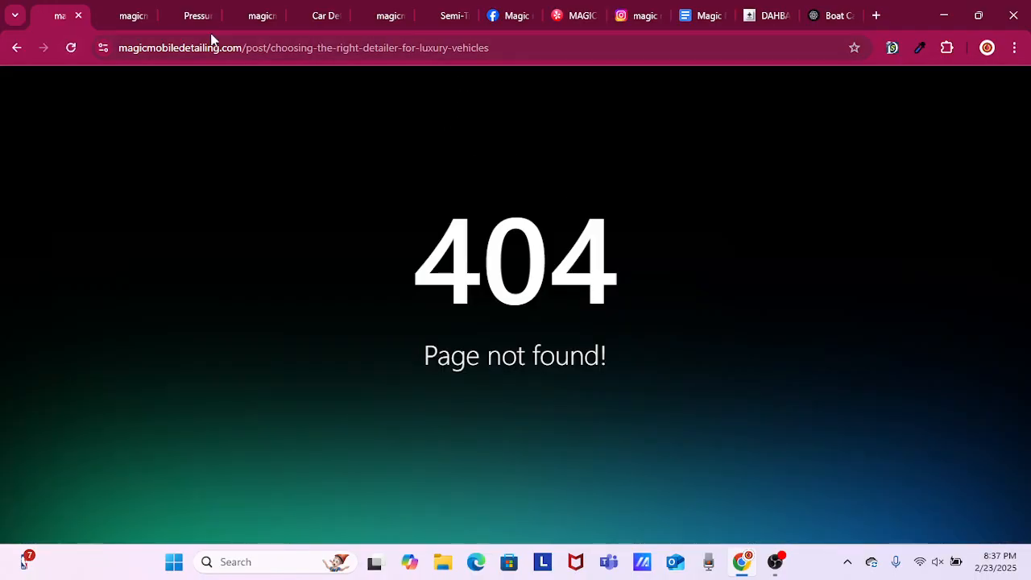
left_click(71, 47)
From the boat detailing page, go to the home page, dismiss the promotion form, and open the Atlanta luxury auto care post to check its title.
left_click(107, 16)
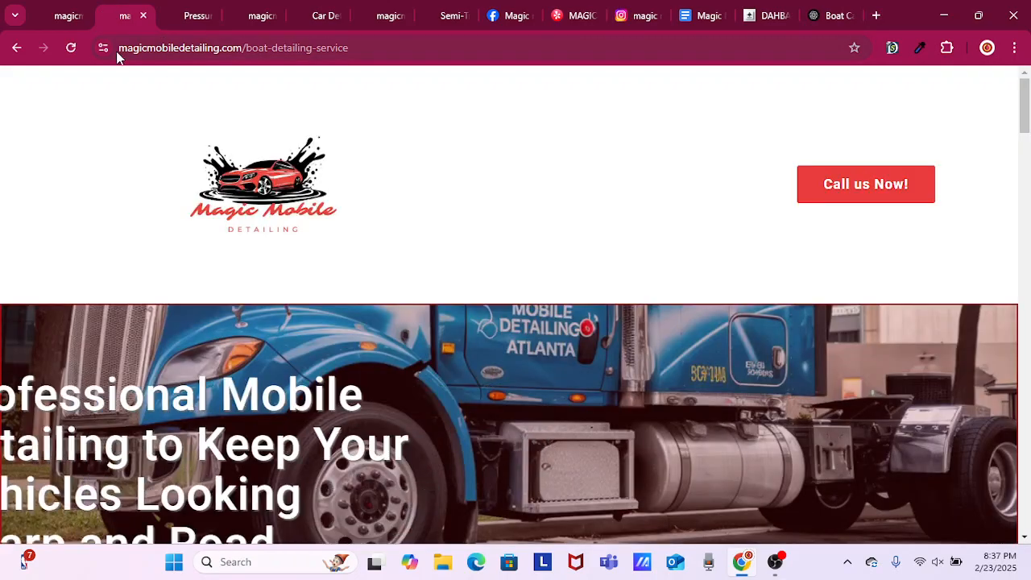
left_click(214, 178)
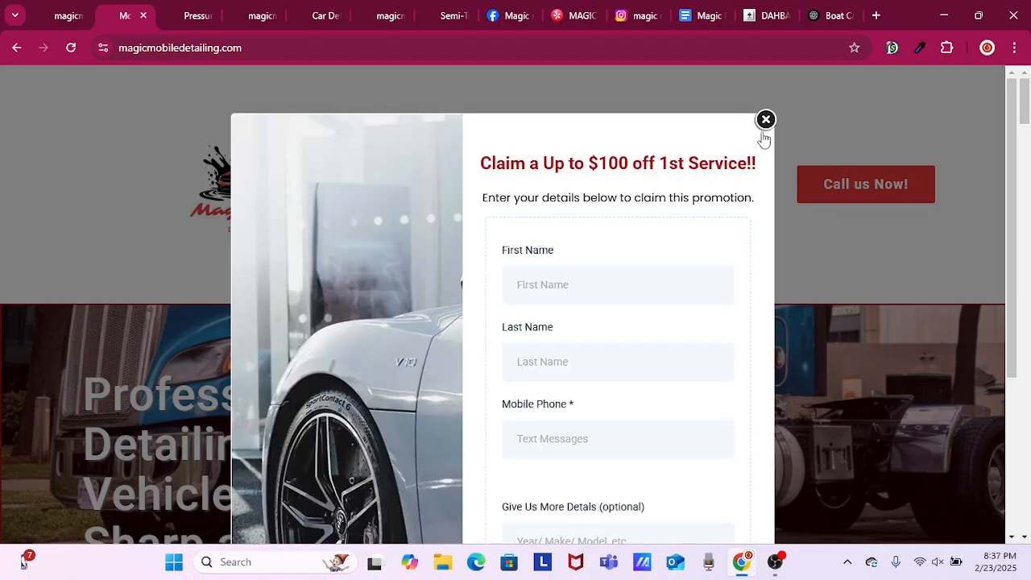
left_click(765, 121)
scroll(815, 241, "down", 15)
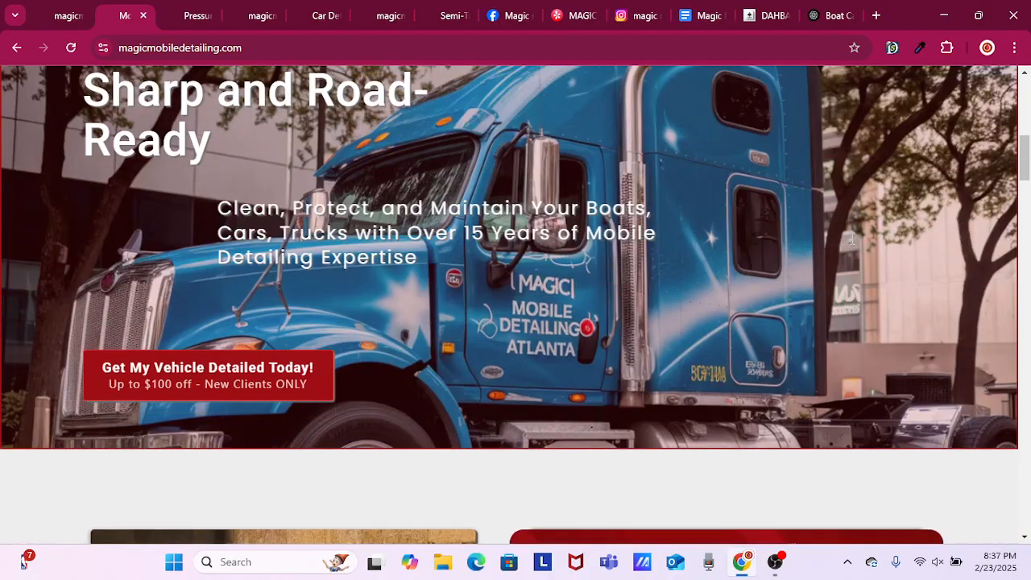
scroll(848, 241, "down", 20)
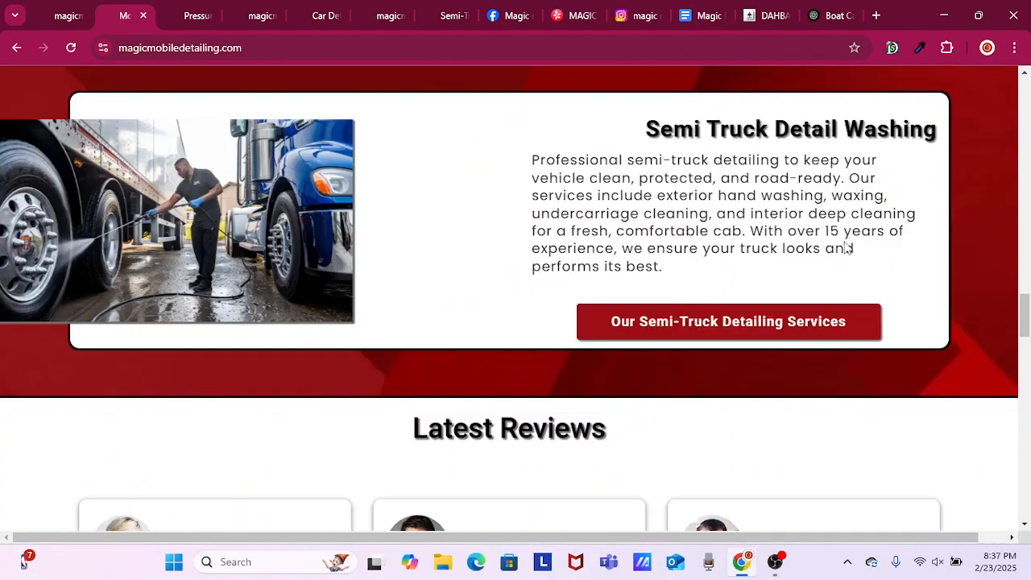
scroll(841, 242, "down", 5)
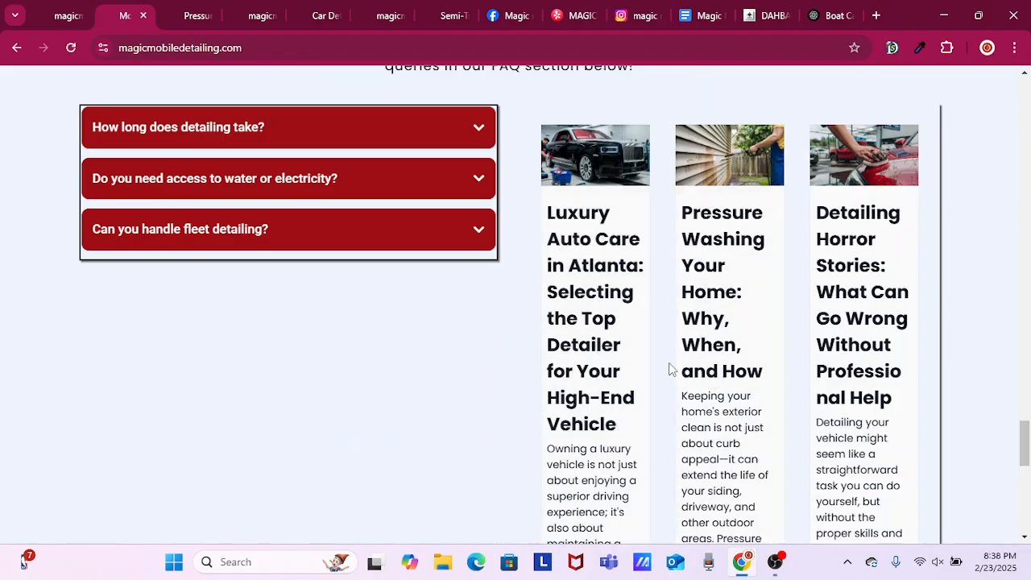
left_click(619, 388)
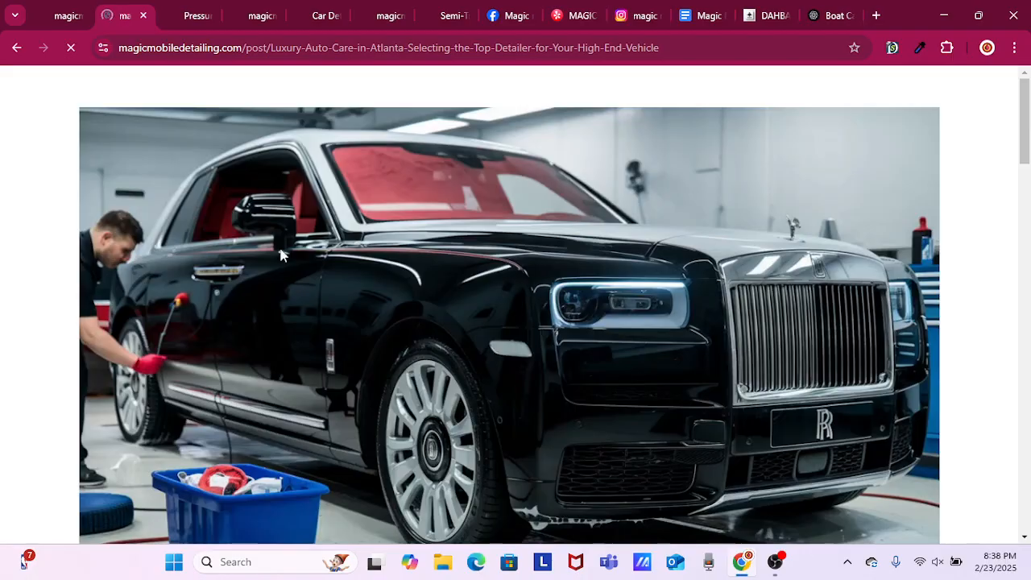
scroll(284, 268, "down", 5)
scroll(287, 266, "down", 1)
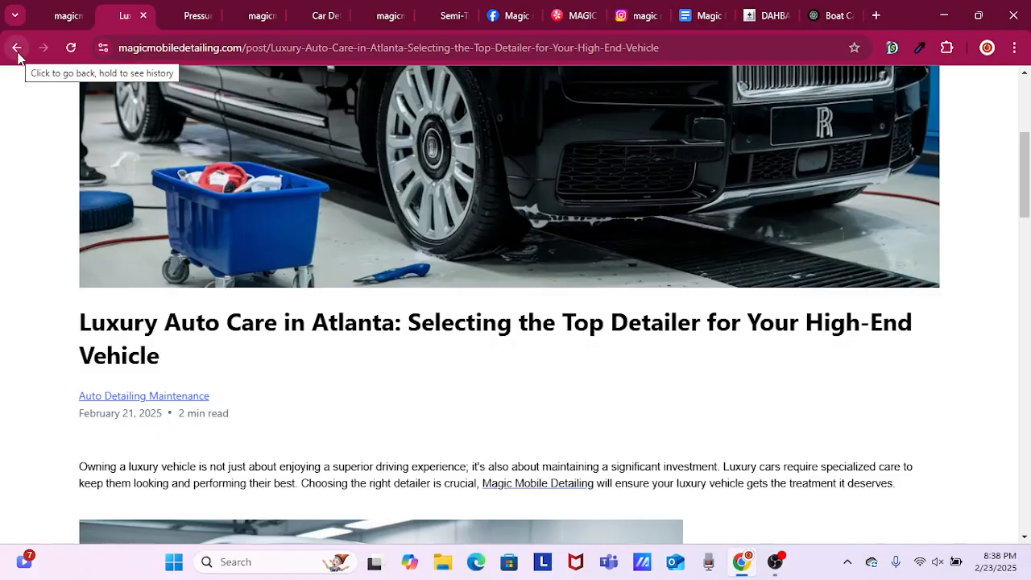
left_click(775, 561)
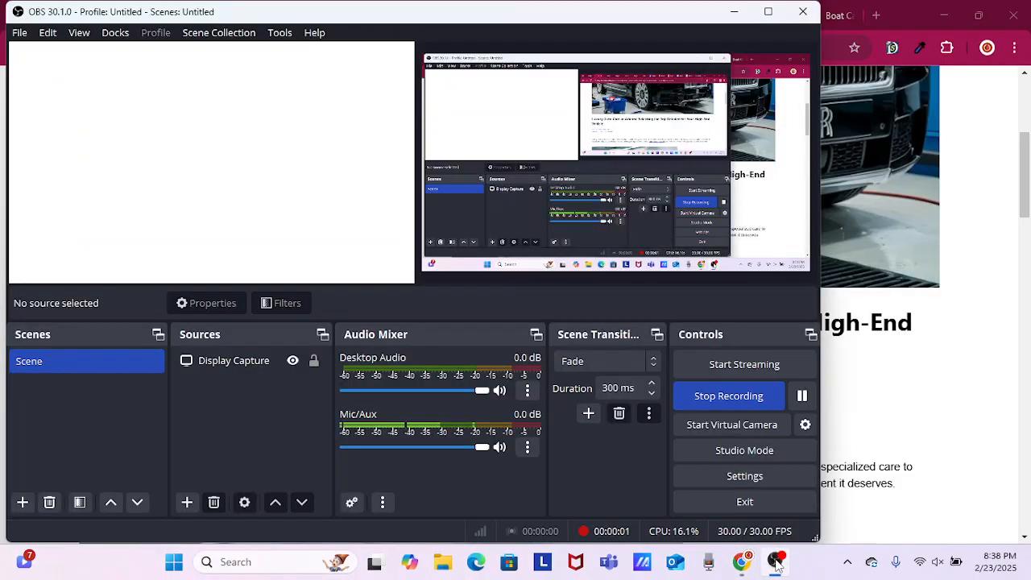